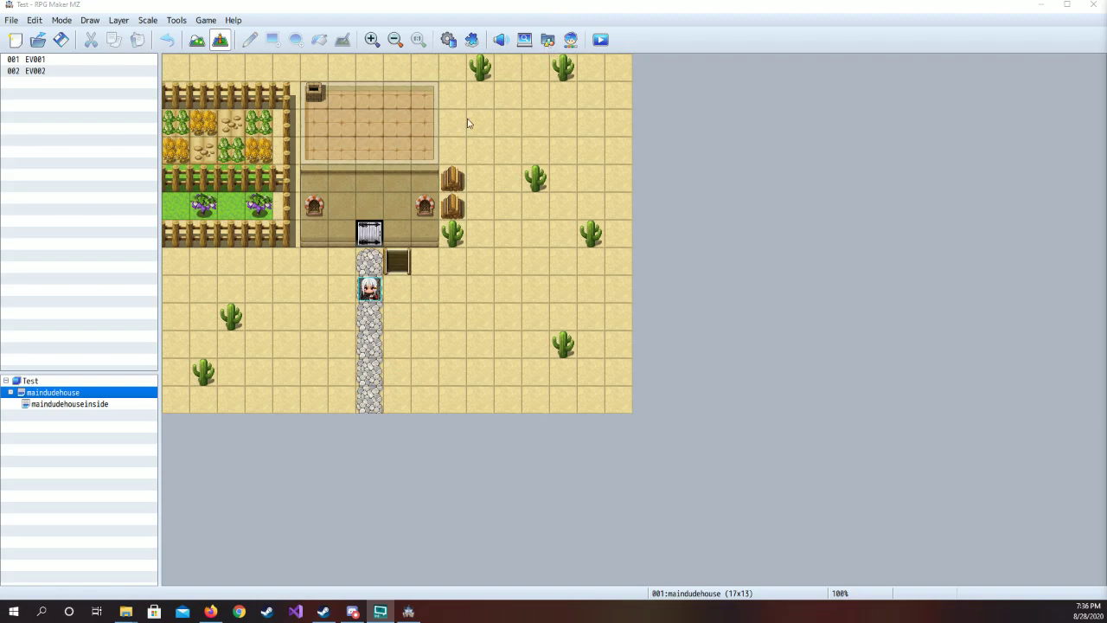
In the database's tilesets, name tileset 0009 Overworld_2 and set its mode to World Type
click(449, 40)
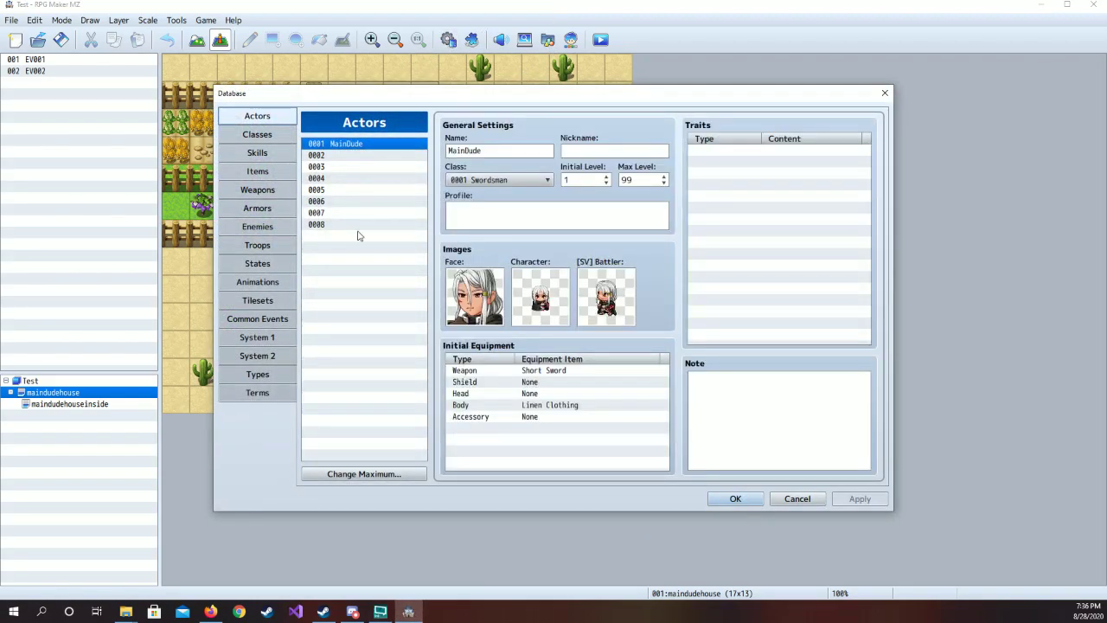
click(278, 301)
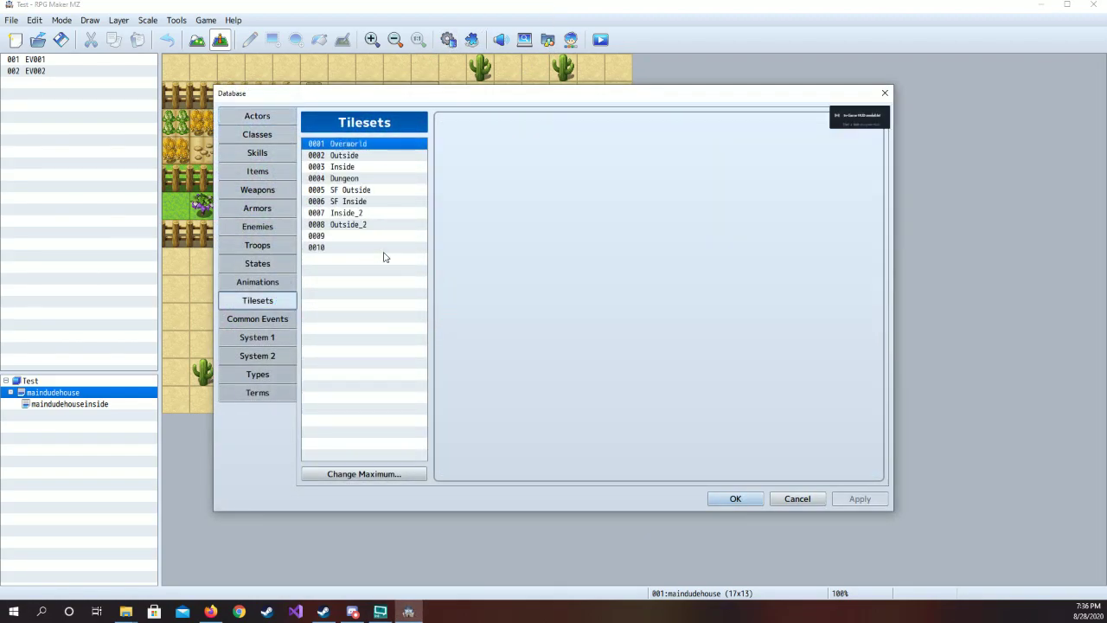
click(375, 237)
click(513, 147)
text(Overworld)
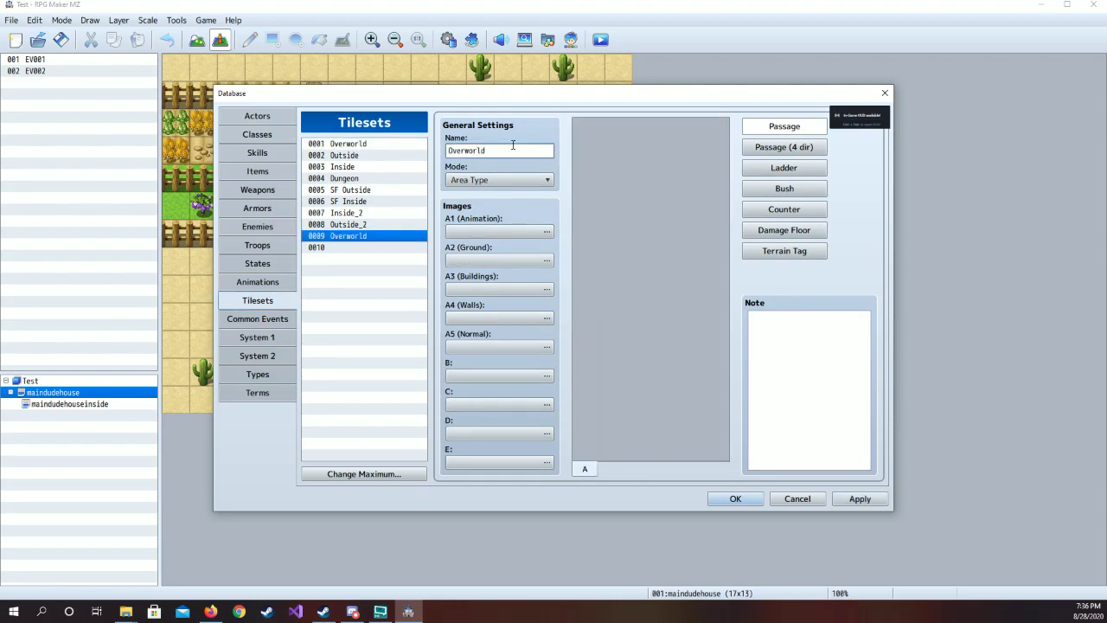
text(_2)
click(512, 180)
click(512, 191)
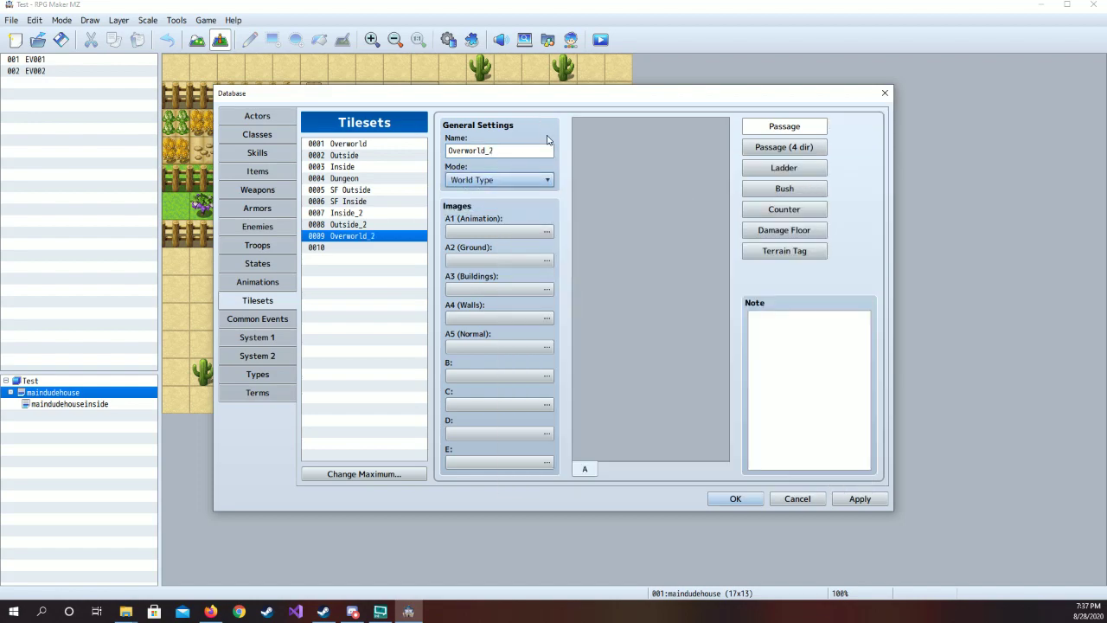
Name tileset 0010 Dungeon_2 and raise the maximum number of tilesets to 20
click(404, 247)
click(508, 149)
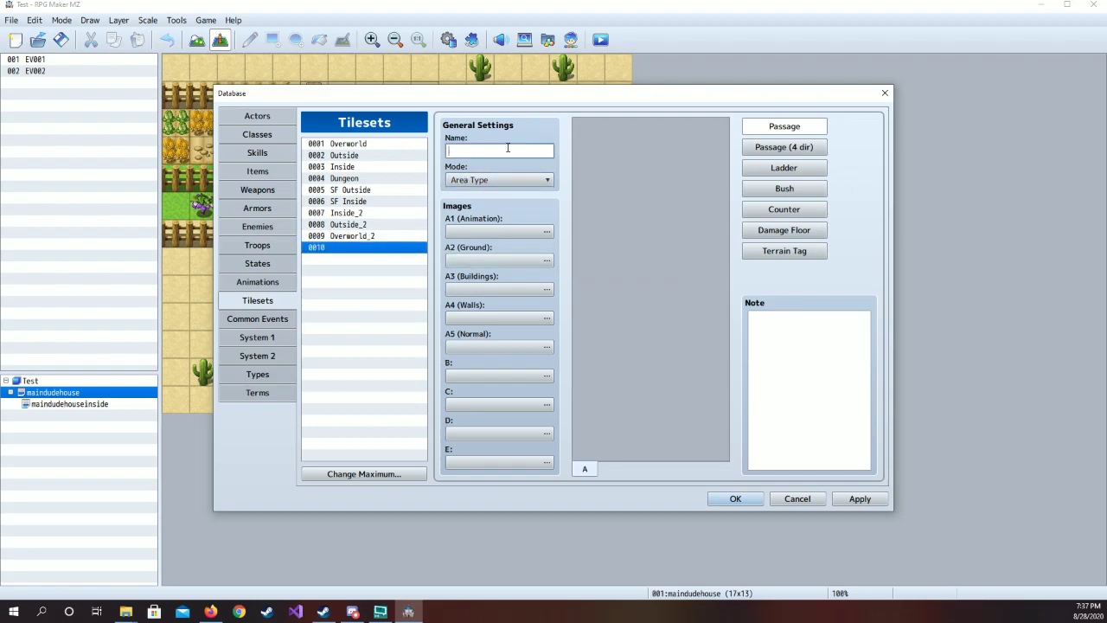
text(Dungeon_2)
click(360, 475)
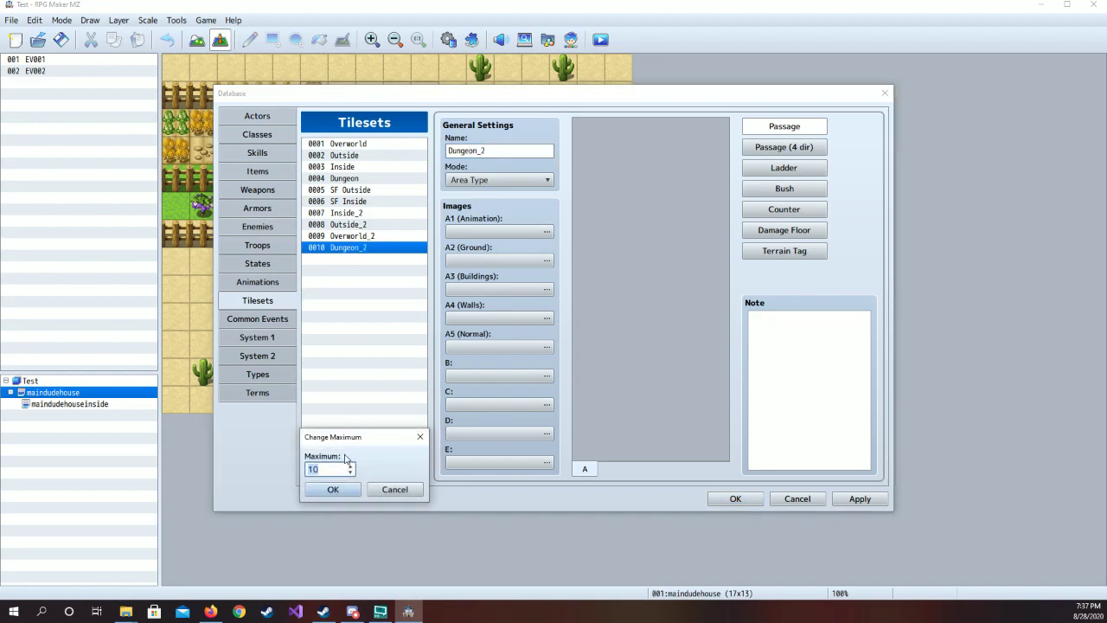
text(20)
key(Return)
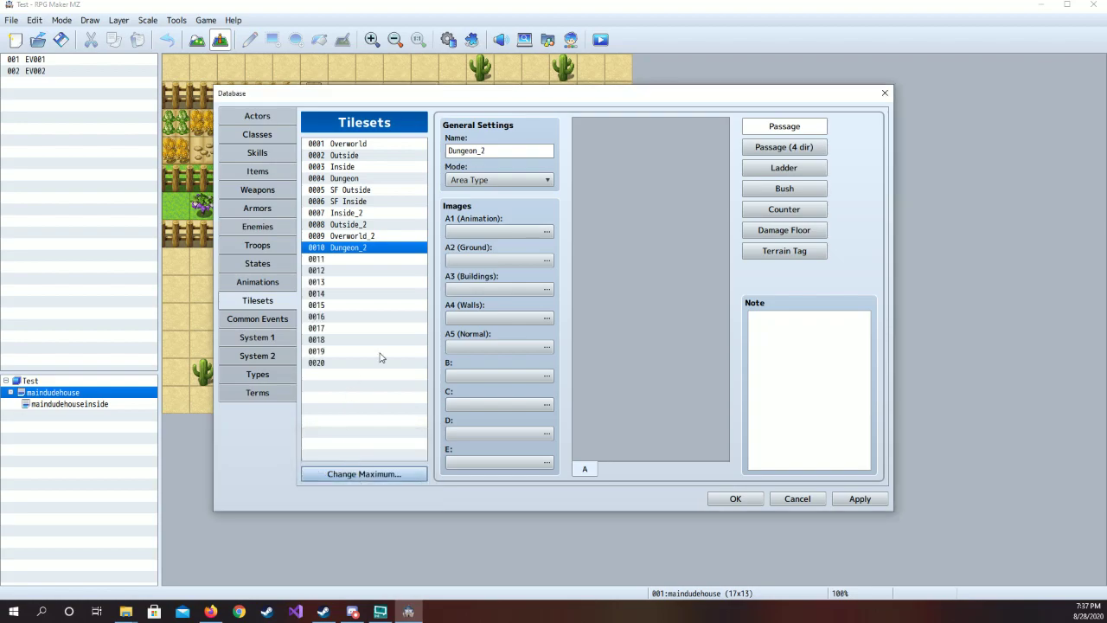
For Overworld_2, assign A_World_A1_mvt as the A1 animation image and A_World_A2_mvt as the A2 ground image
click(377, 236)
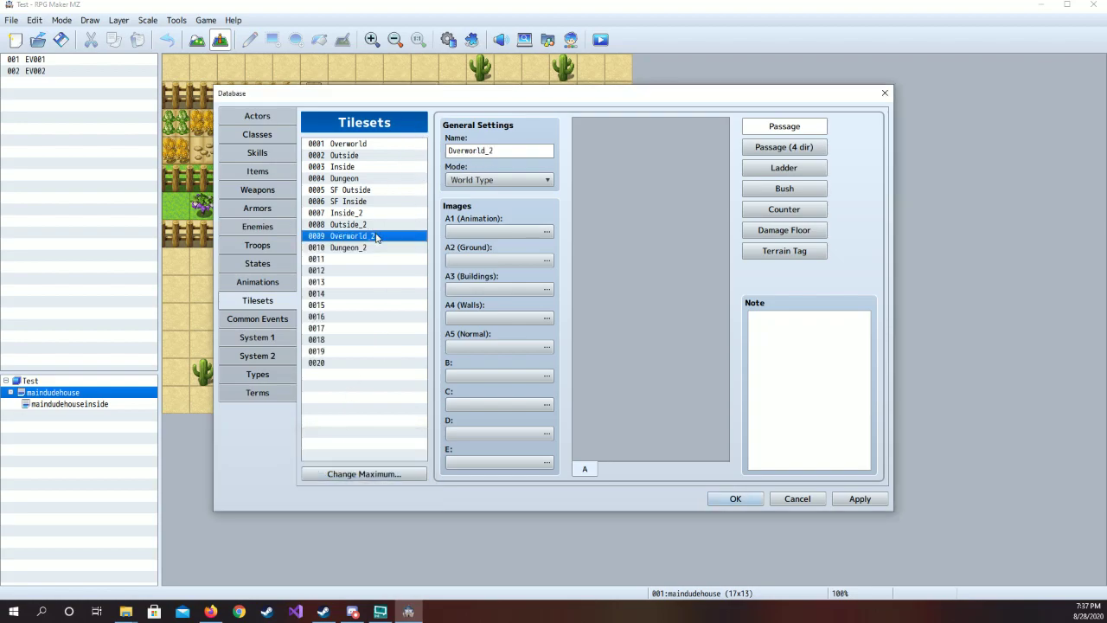
click(541, 232)
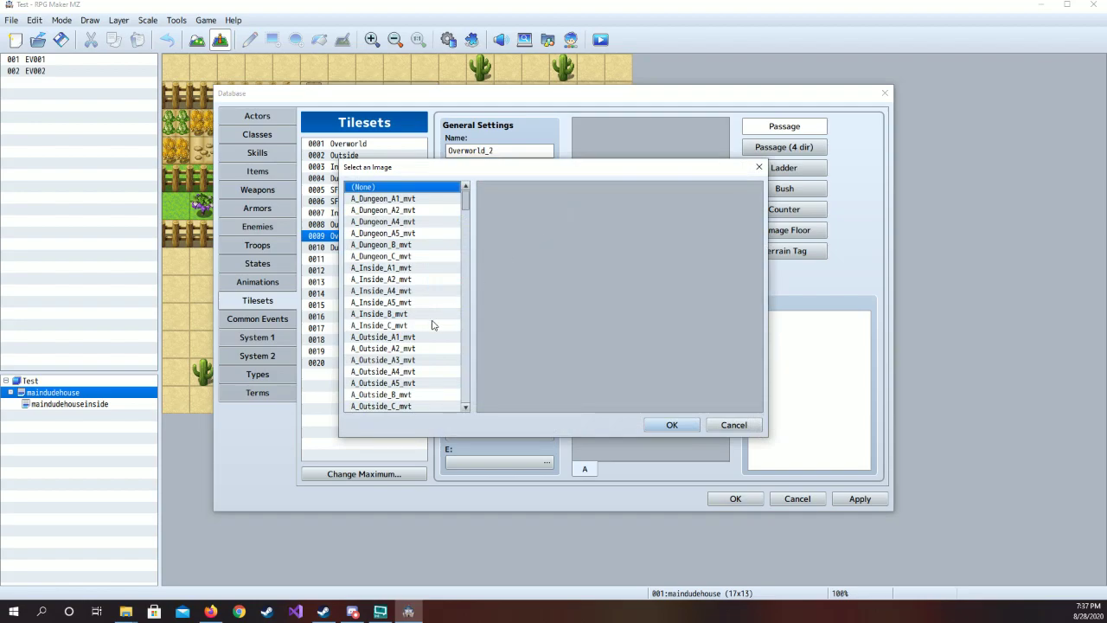
scroll(420, 338, down, 2)
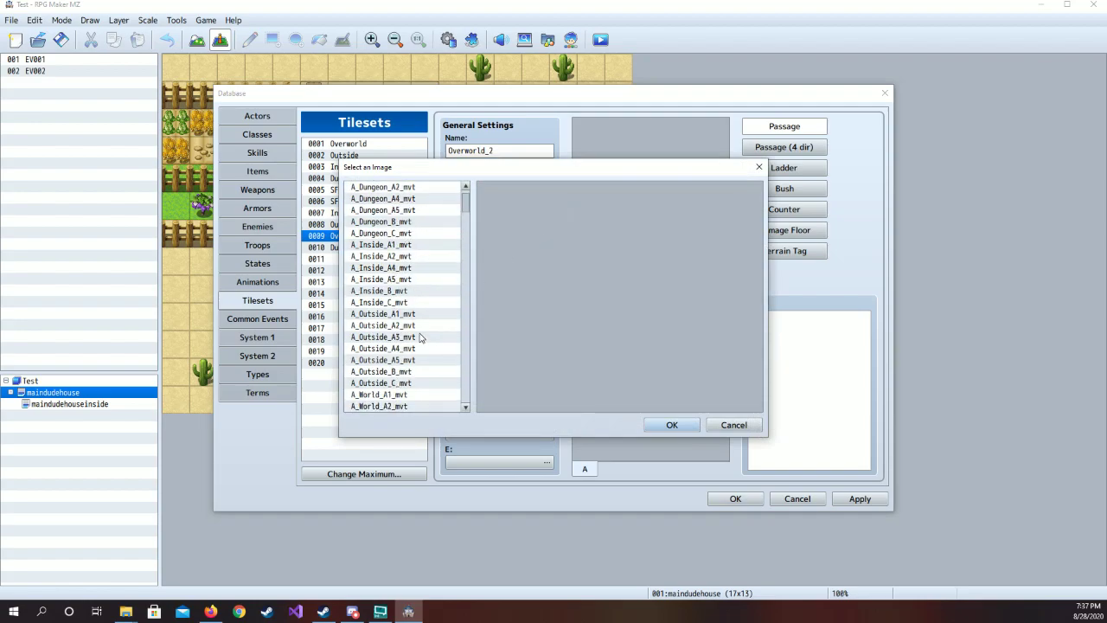
click(413, 372)
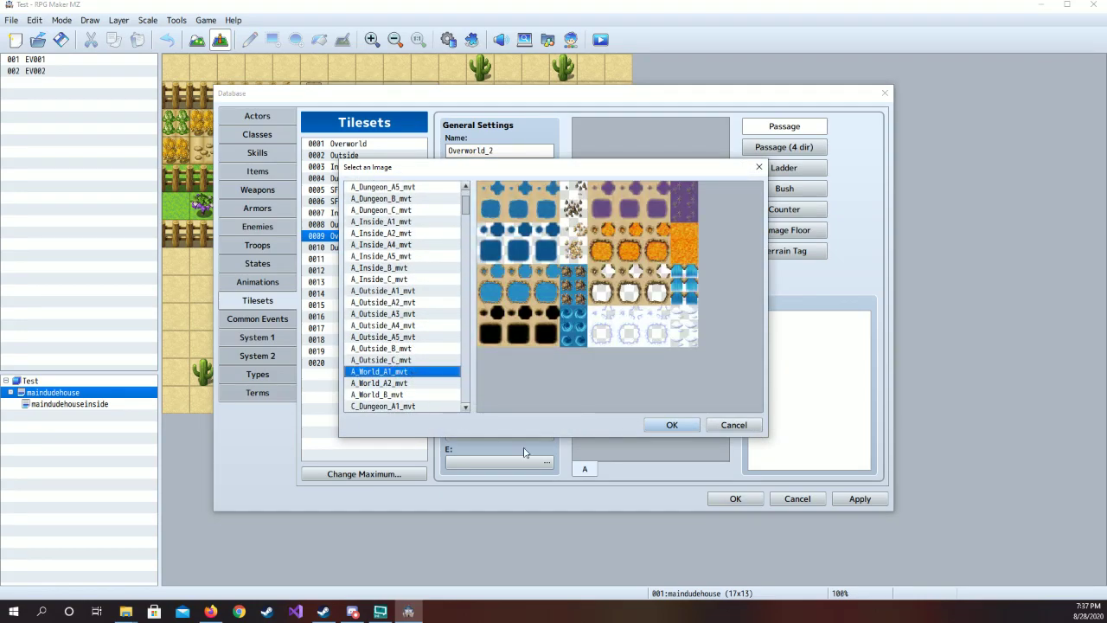
click(659, 425)
click(504, 265)
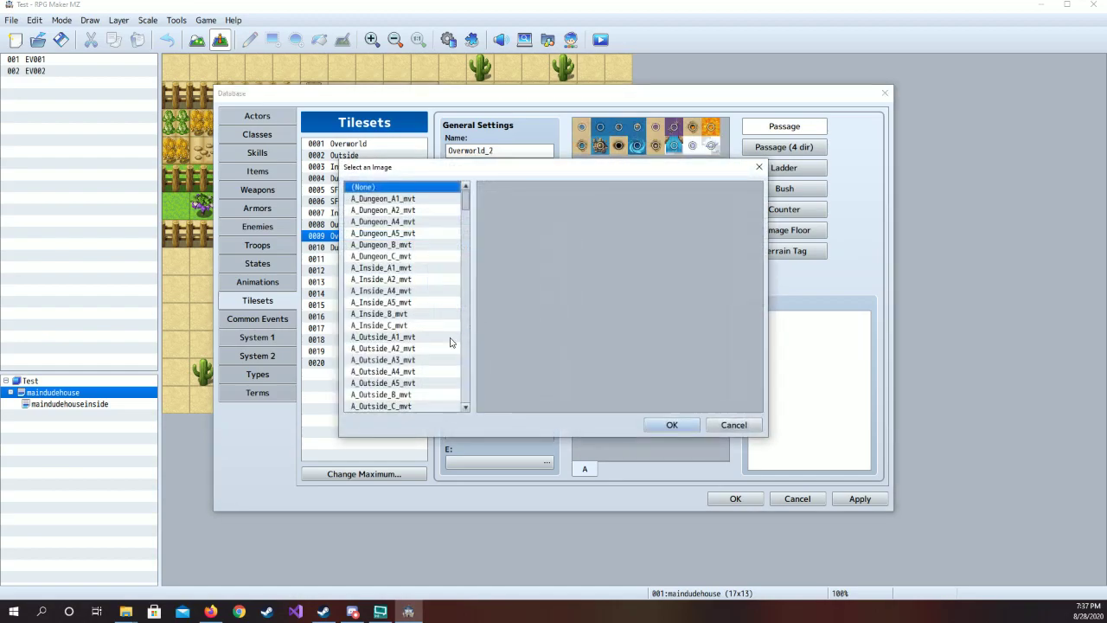
scroll(405, 398, down, 2)
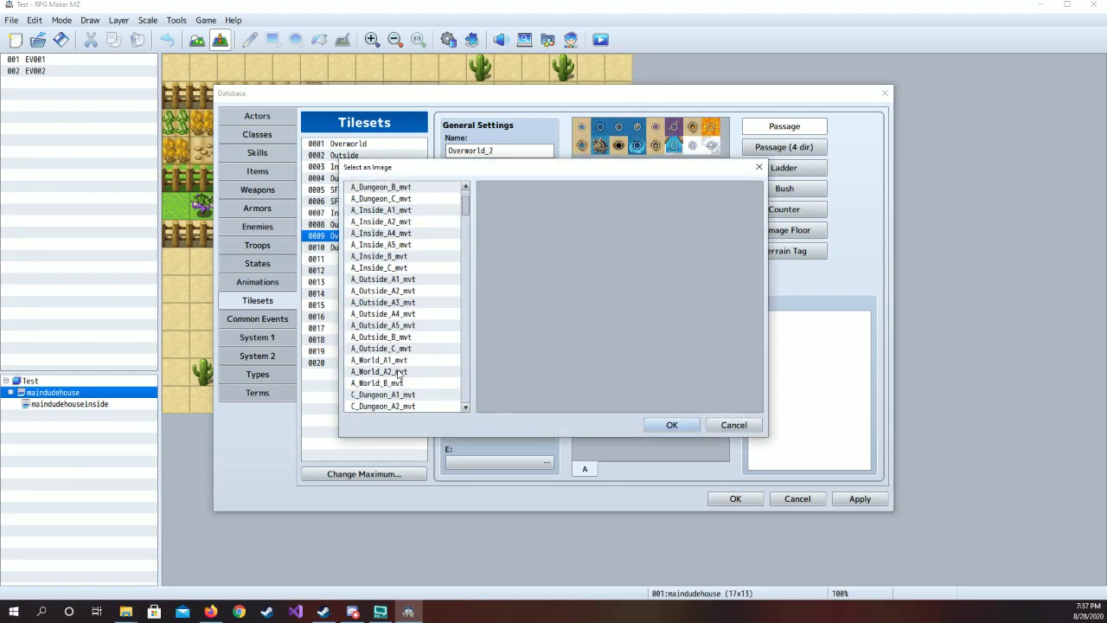
click(402, 372)
click(672, 424)
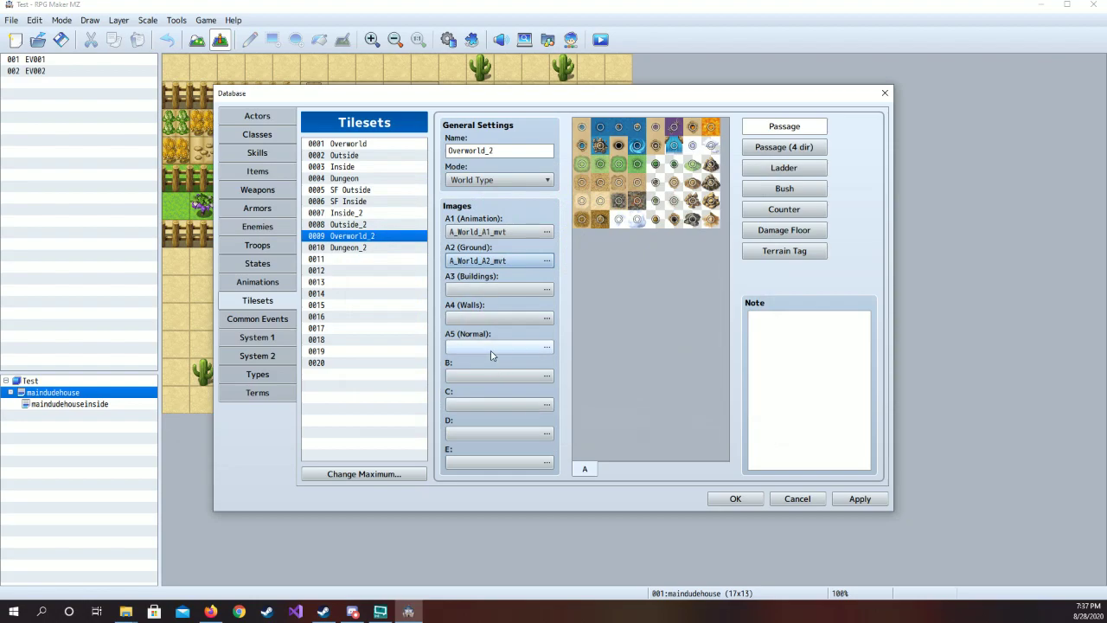
Assign A_World_B_mvt as the B image of the Overworld_2 tileset
click(498, 375)
scroll(424, 363, down, 2)
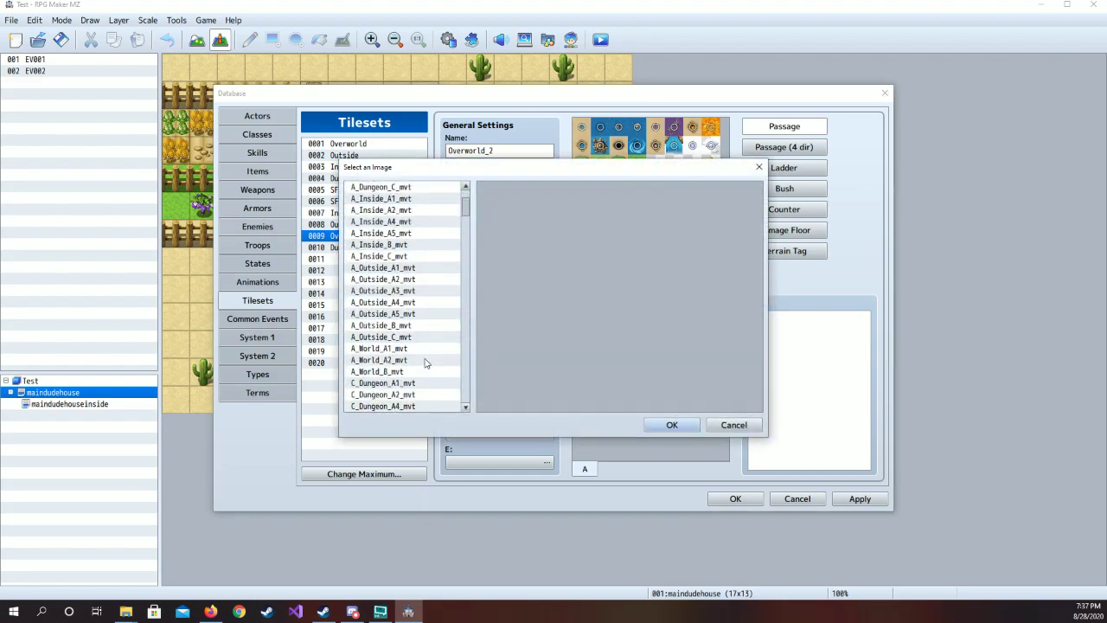
click(388, 372)
click(674, 426)
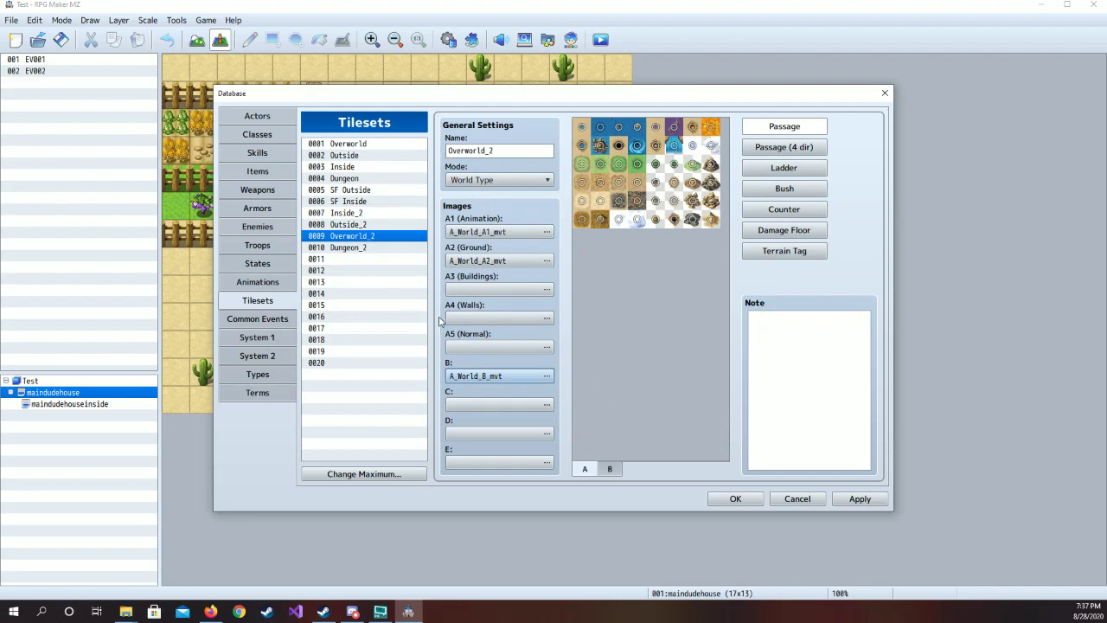
Examine the image files offered for Dungeon_2's A1 animation, including C_Dungeon_A1_mvt, and review the images assigned to Overworld_2
click(378, 251)
click(537, 236)
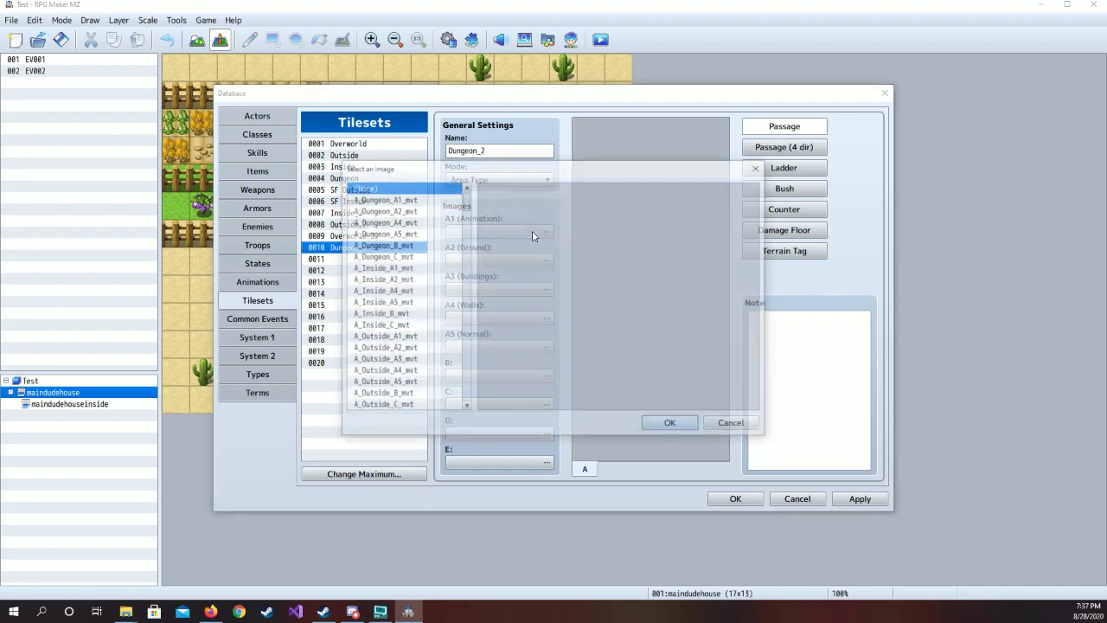
scroll(415, 313, down, 2)
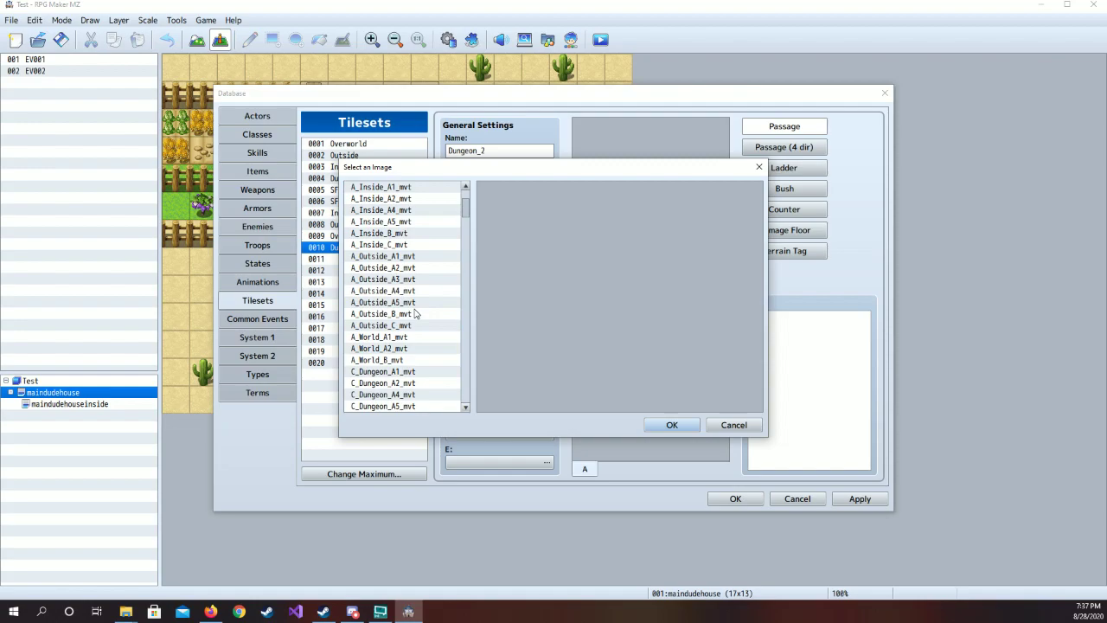
scroll(415, 313, down, 1)
click(415, 360)
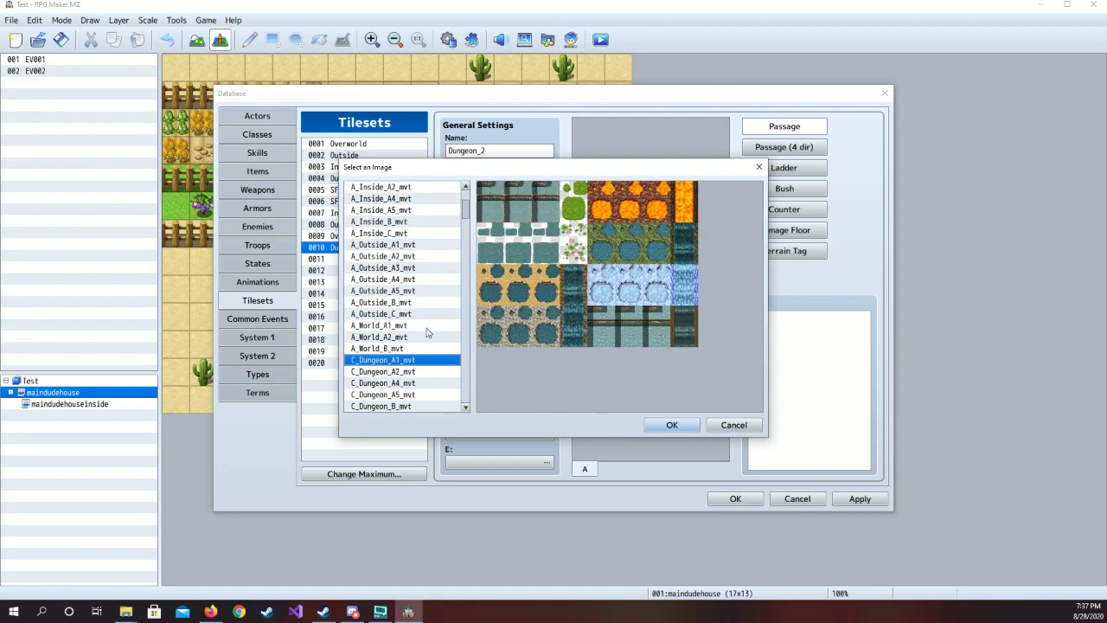
scroll(427, 332, up, 3)
scroll(427, 332, down, 4)
scroll(427, 332, down, 6)
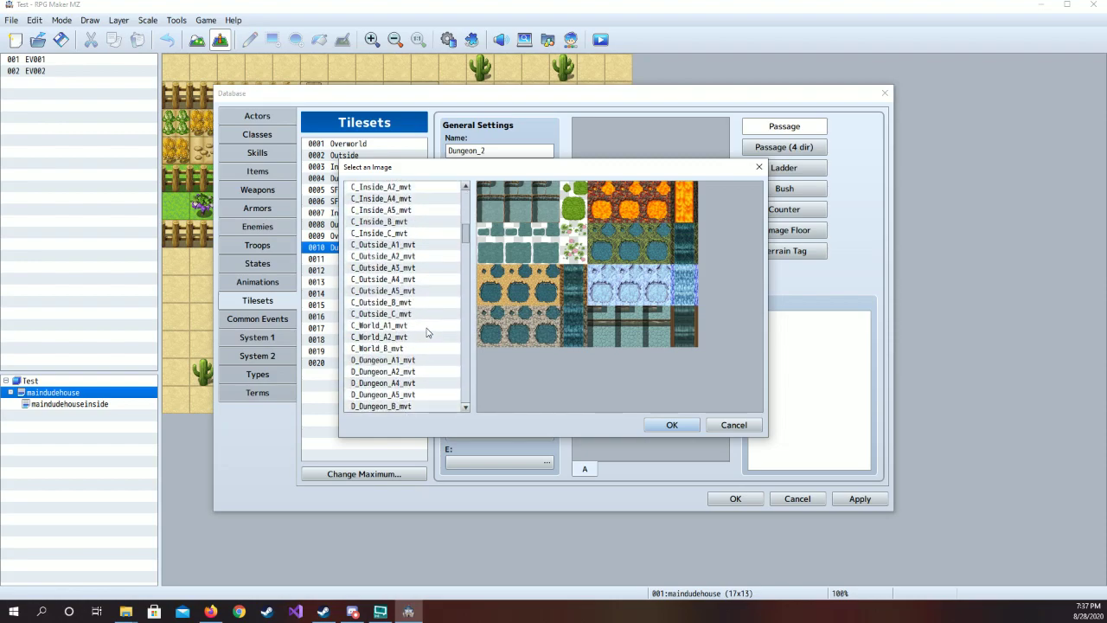
scroll(427, 332, up, 4)
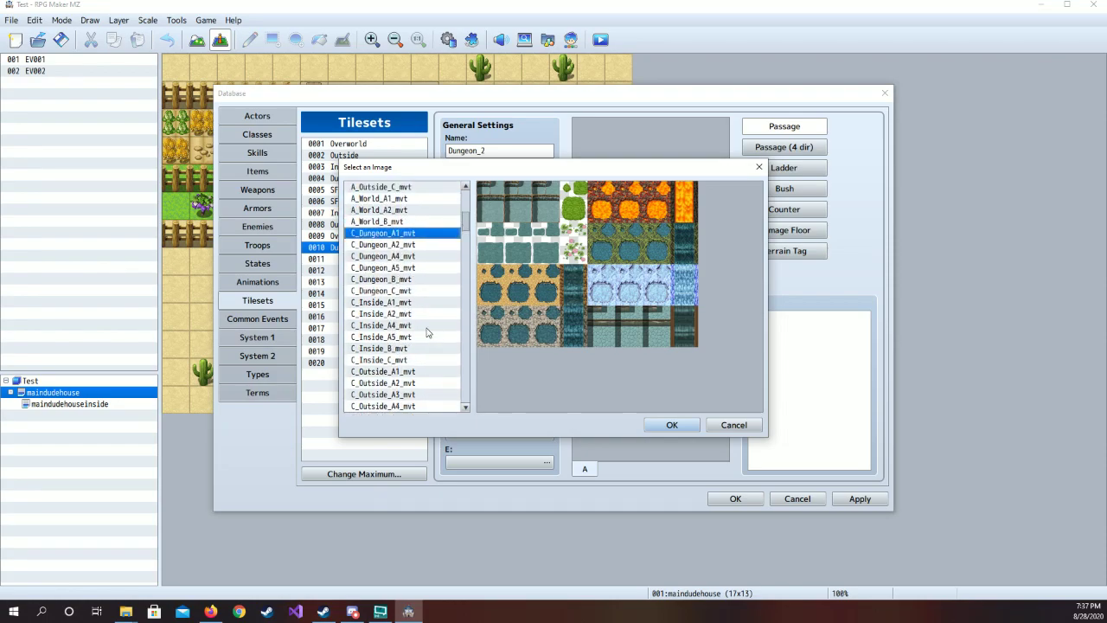
scroll(426, 332, up, 3)
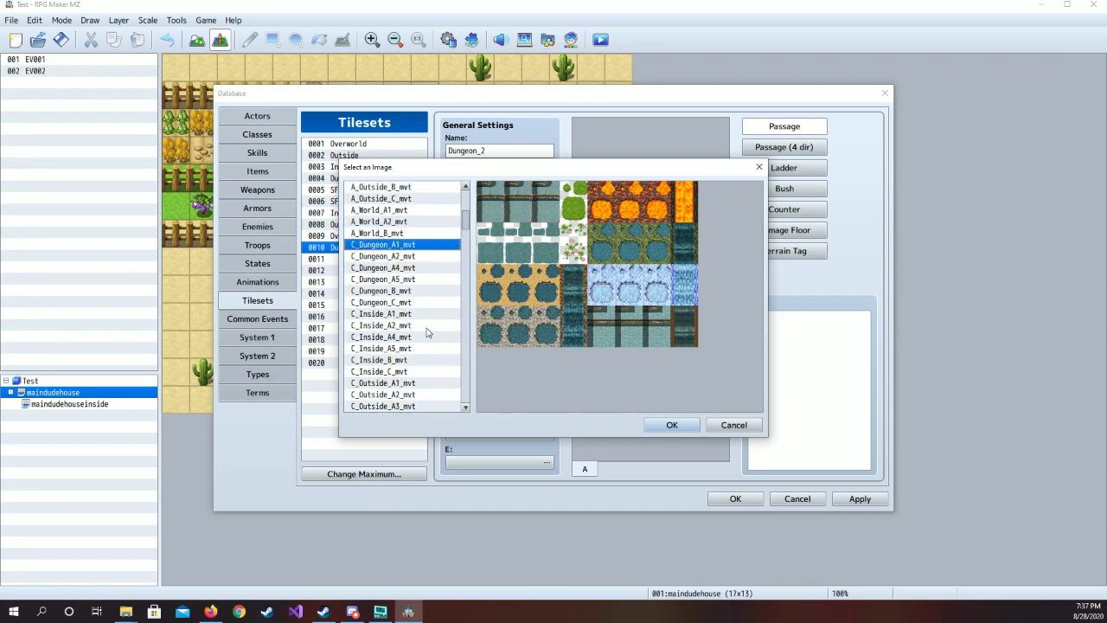
click(734, 425)
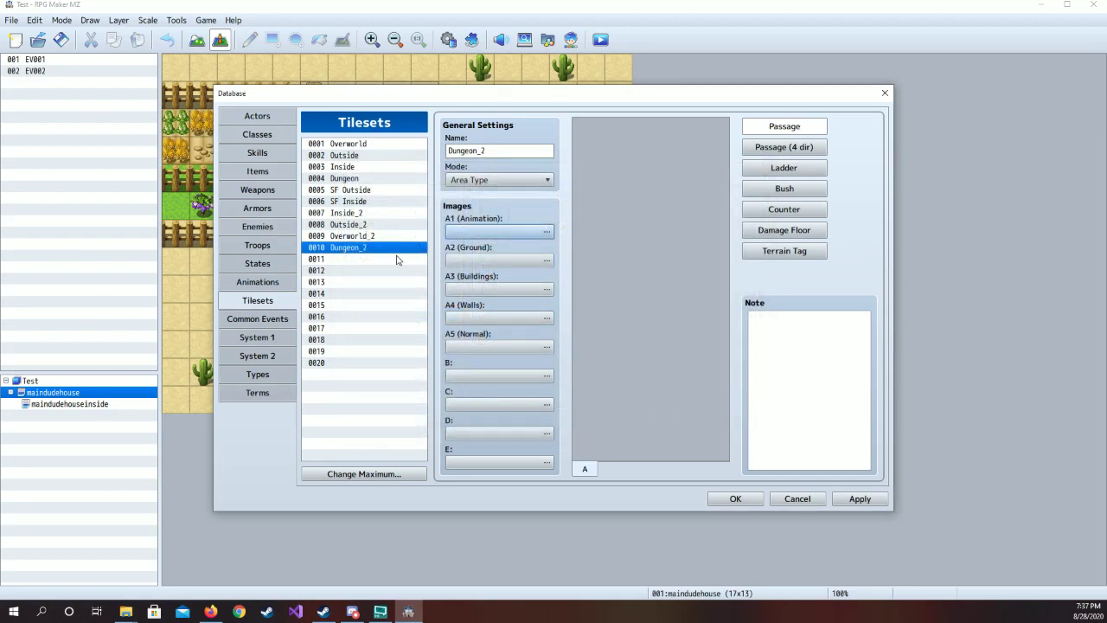
click(381, 236)
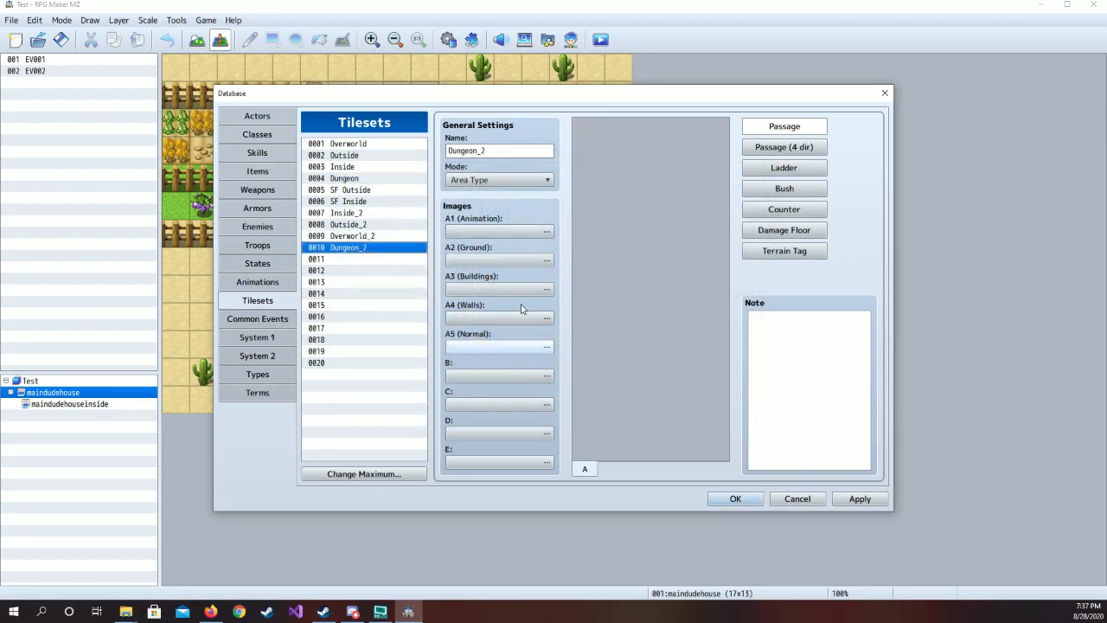
click(425, 236)
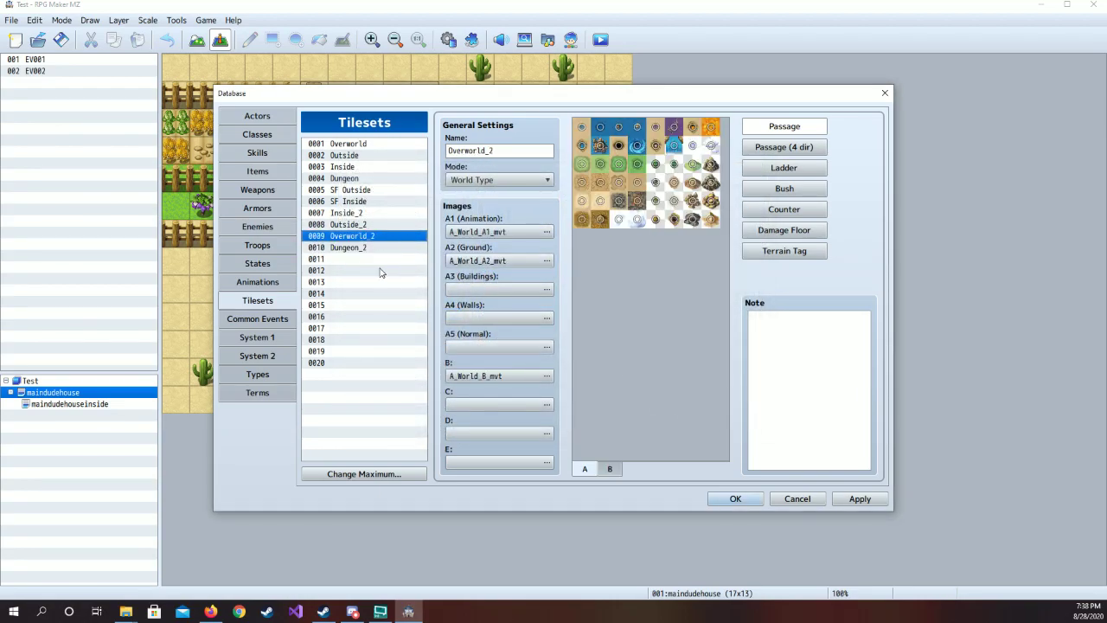
For Dungeon_2, assign A_Dungeon_A1_mvt as the A1 animation image and A_Dungeon_A2_mvt as the A2 ground image
click(388, 249)
click(534, 232)
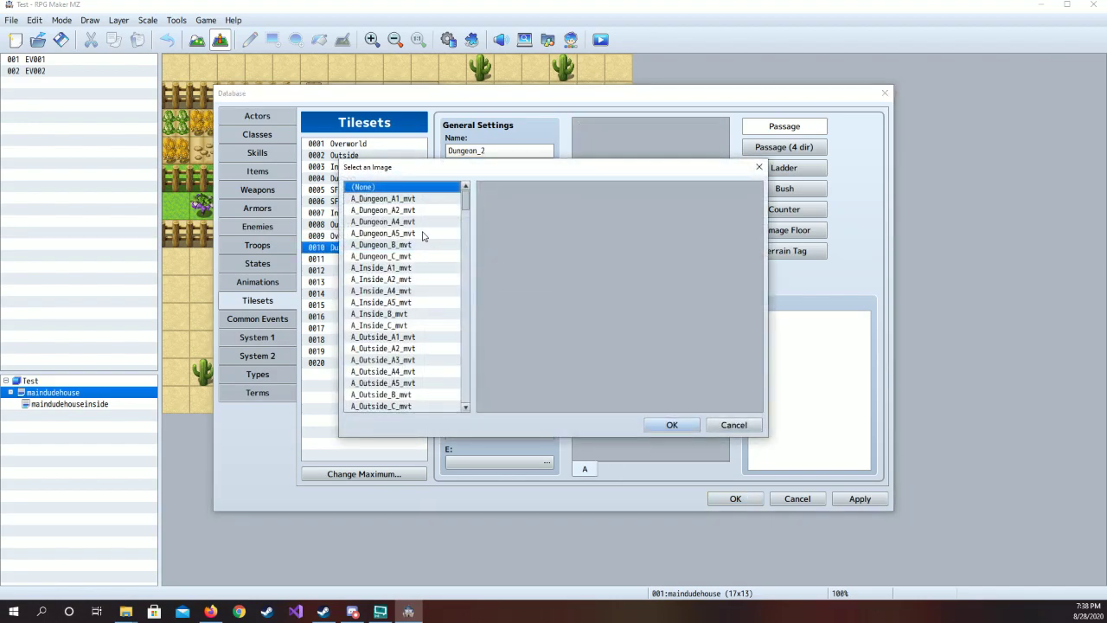
click(426, 200)
click(672, 425)
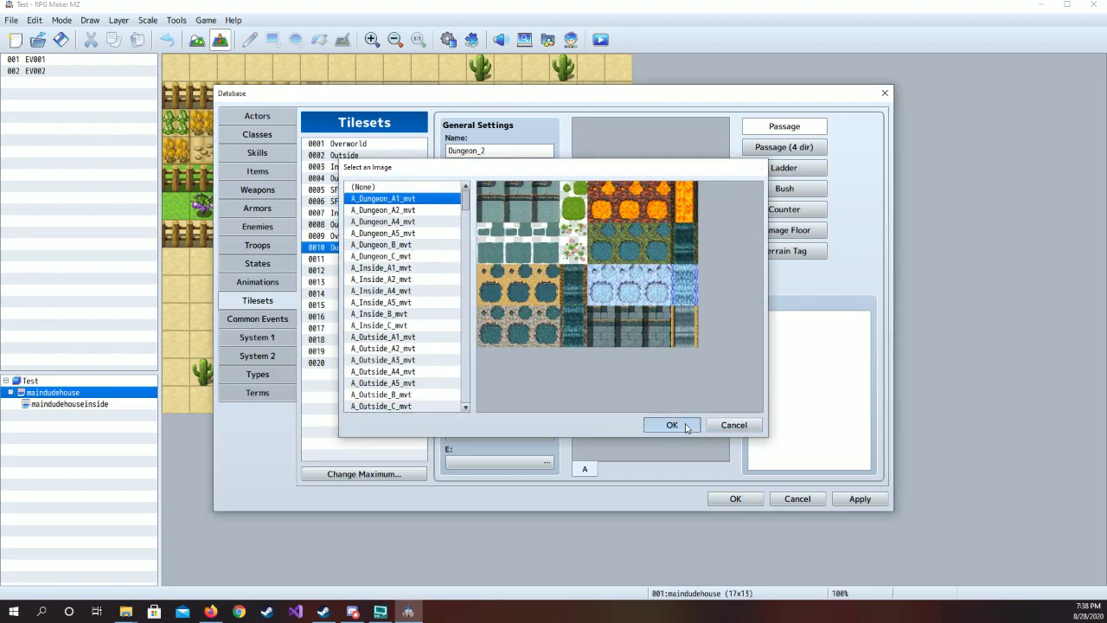
click(506, 258)
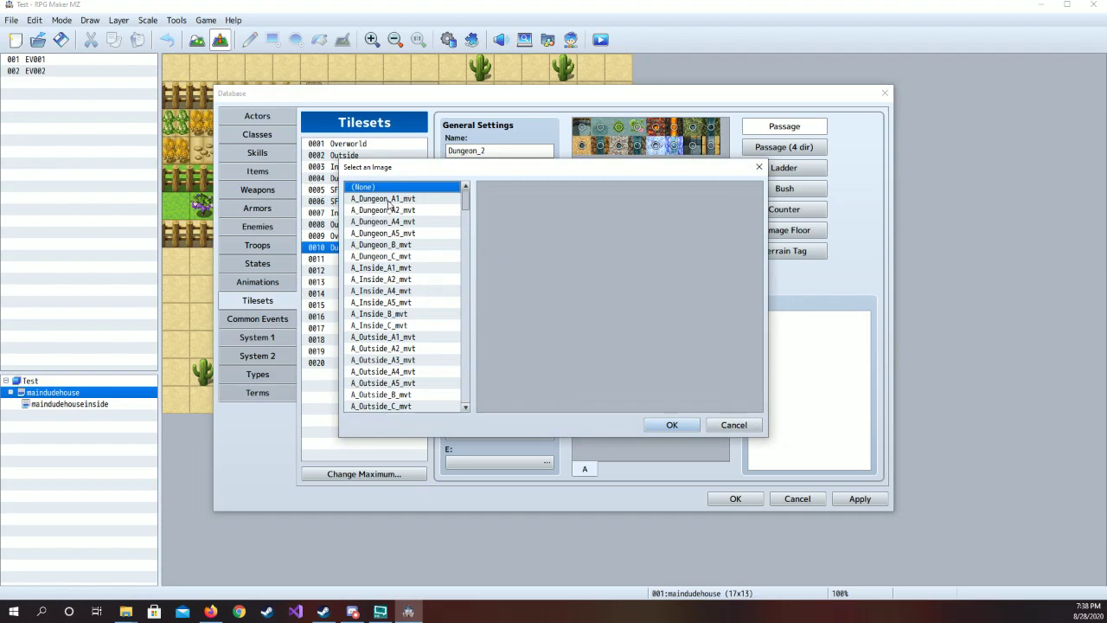
click(408, 210)
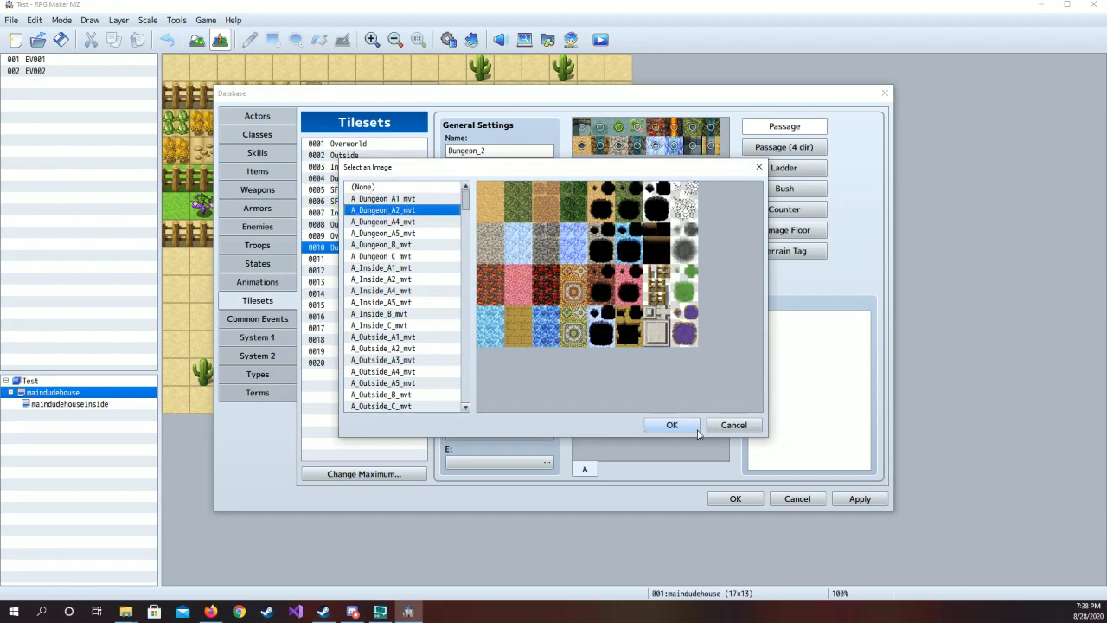
click(672, 425)
For Dungeon_2, assign A_Dungeon_A4_mvt as the A4 walls image and A_Dungeon_A5_mvt as the A5 normal image
click(506, 295)
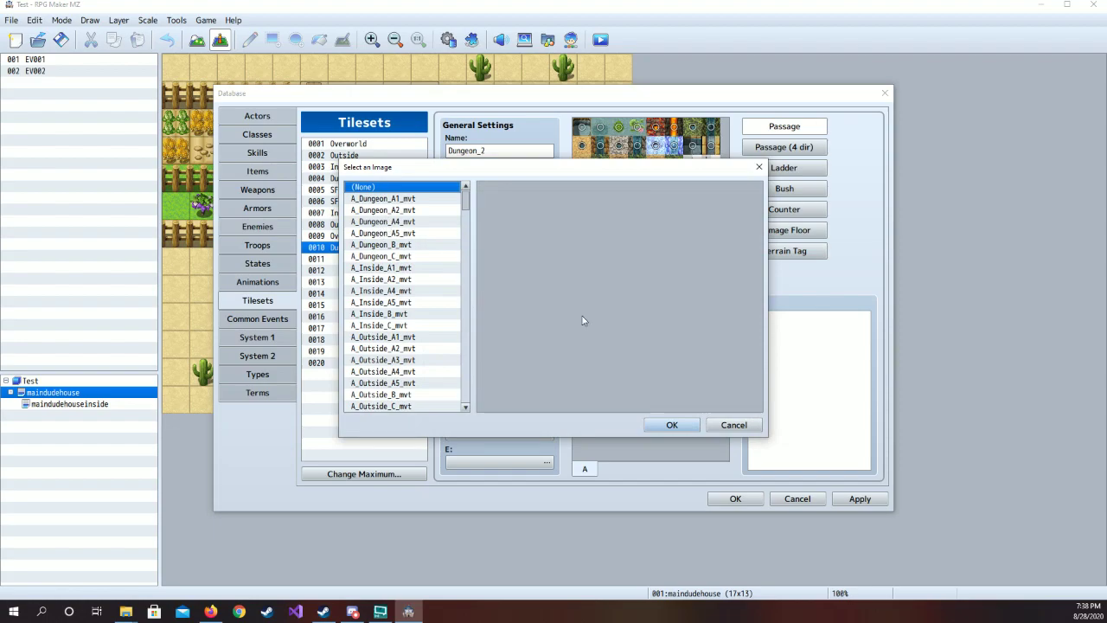
click(732, 423)
click(402, 220)
click(672, 425)
click(498, 345)
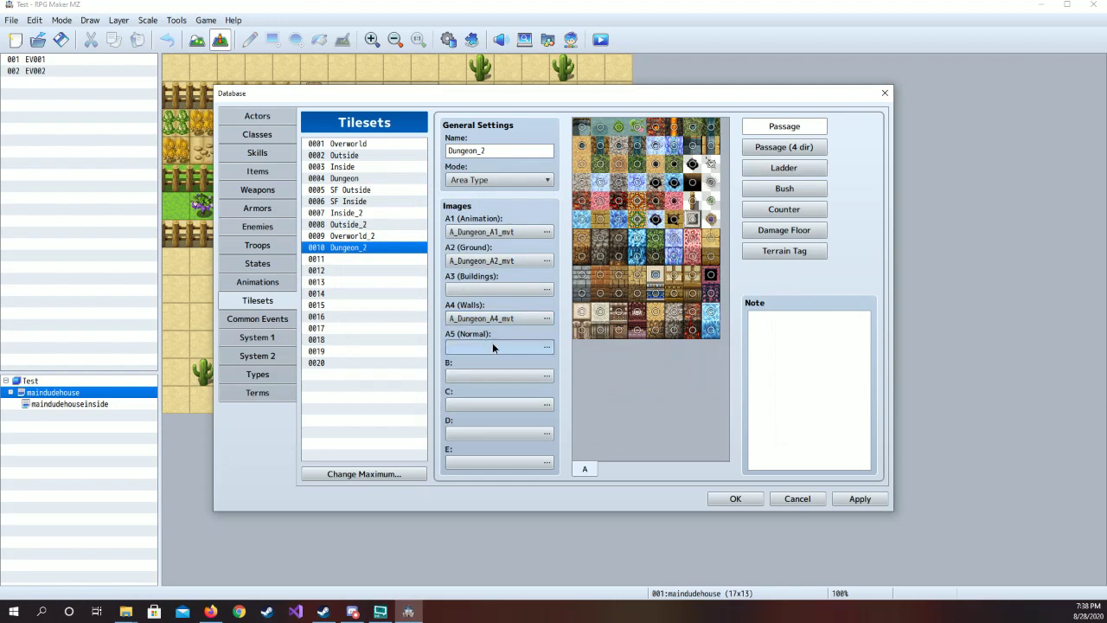
click(381, 233)
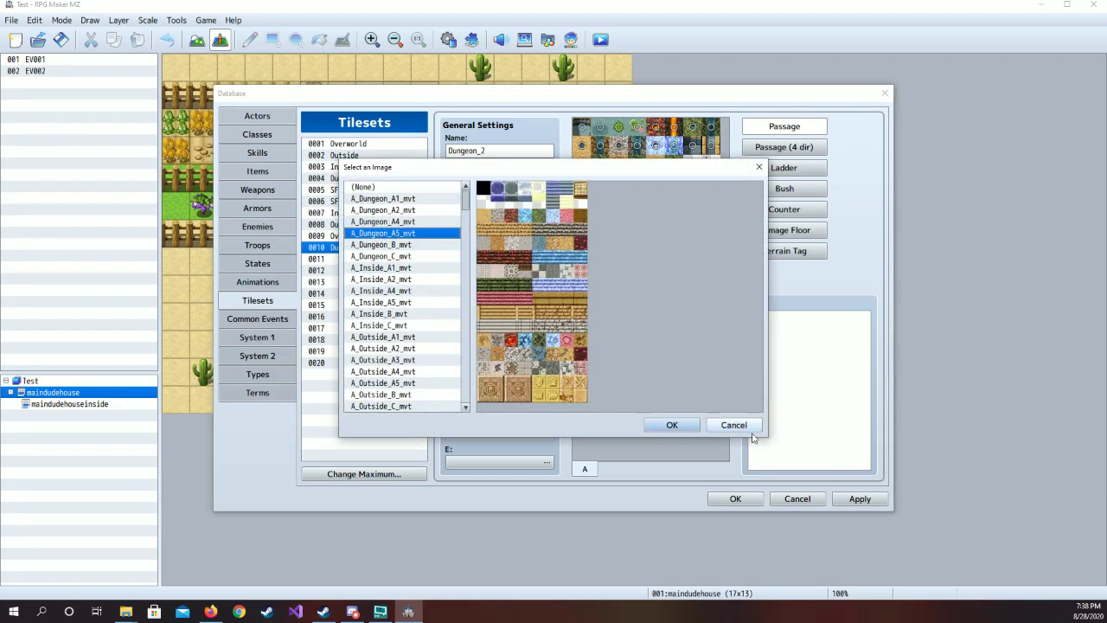
click(672, 425)
For Dungeon_2, assign A_Dungeon_B_mvt as the B image and A_Dungeon_C_mvt as the C image
click(488, 382)
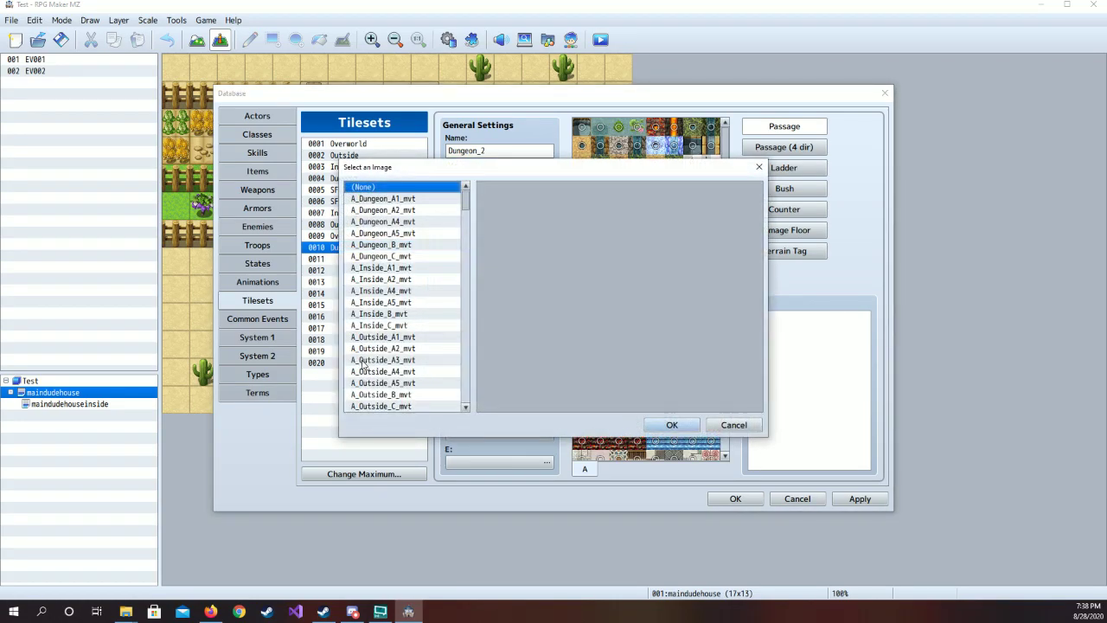
click(388, 247)
click(675, 423)
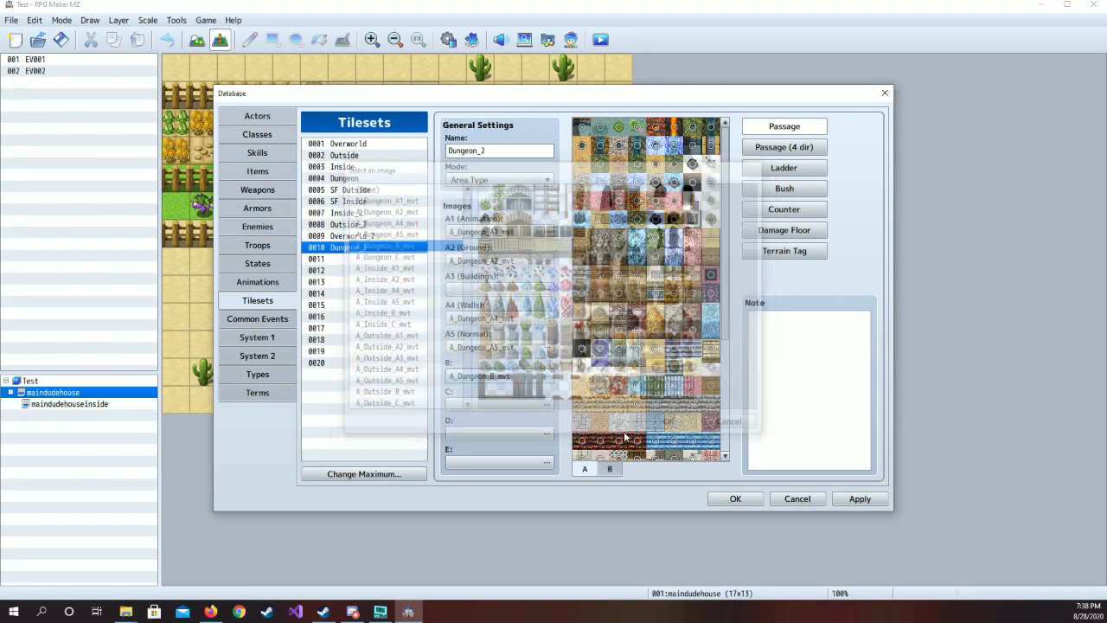
click(464, 404)
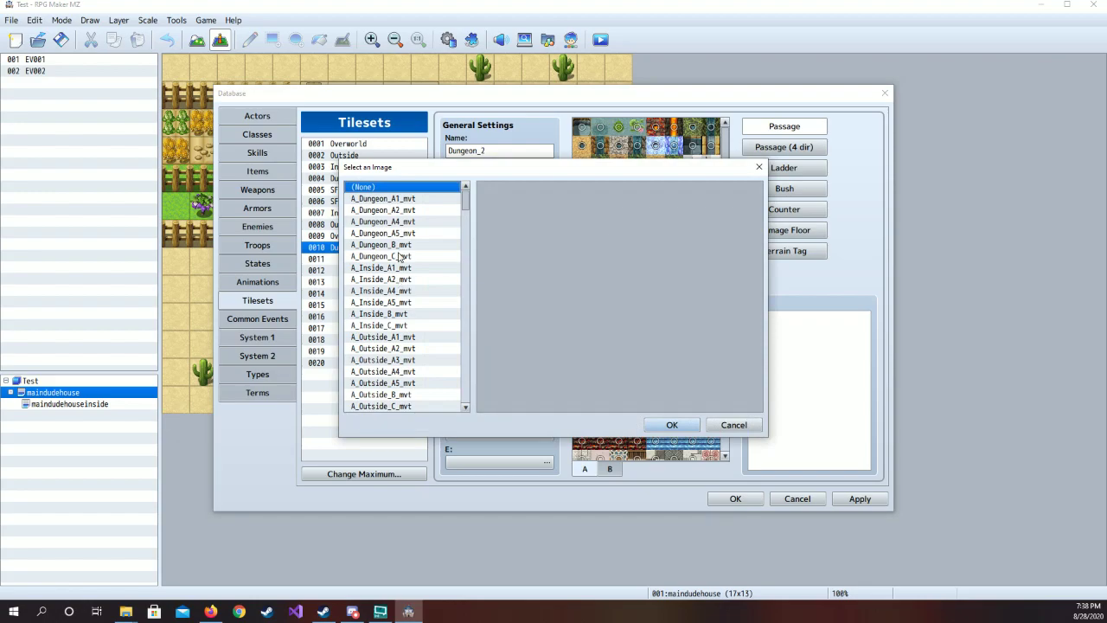
click(402, 256)
click(672, 424)
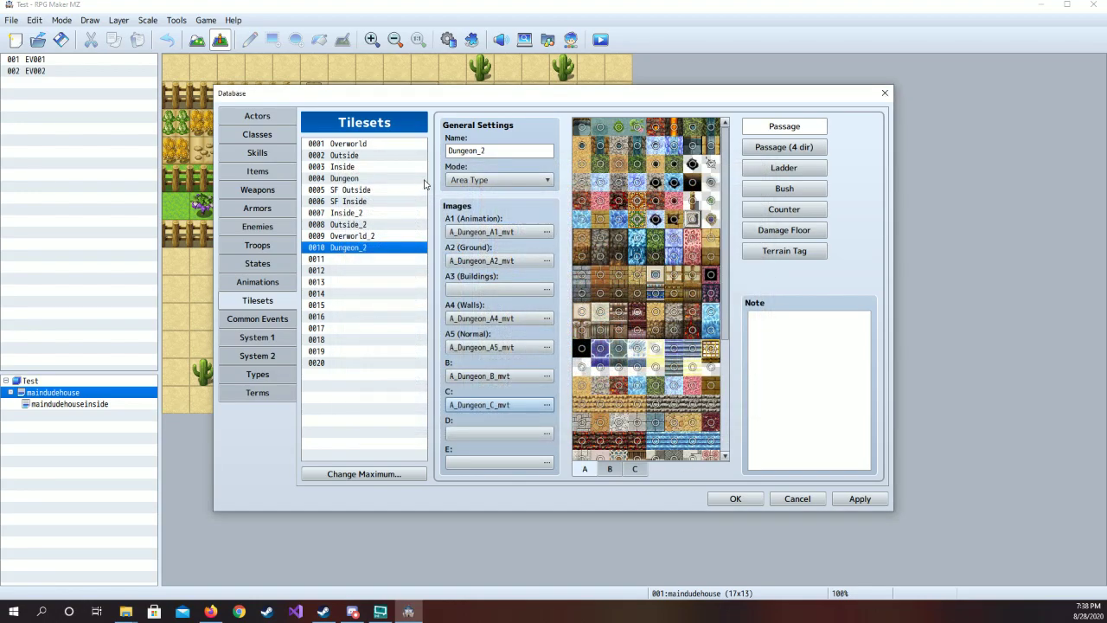
click(457, 151)
text(A)
key(BackSpace)
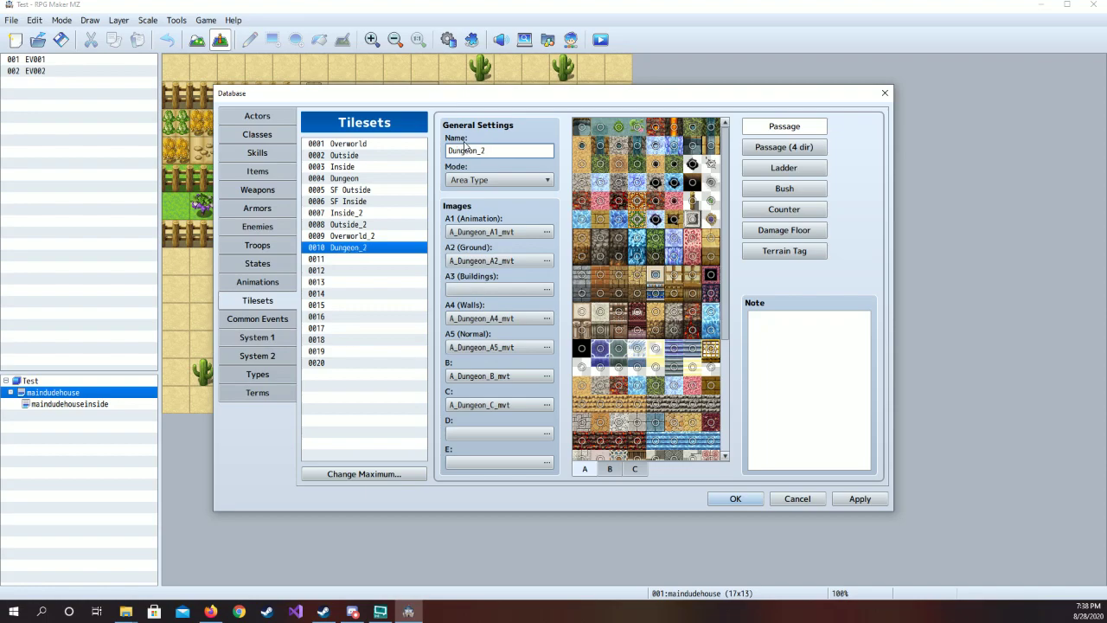
key(Return)
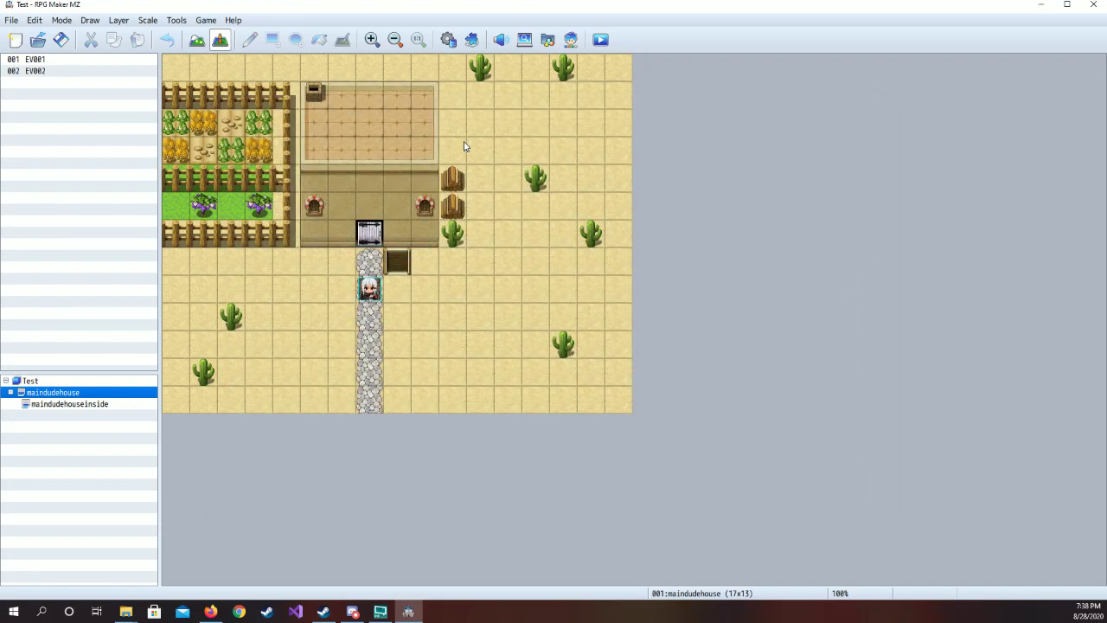
click(448, 39)
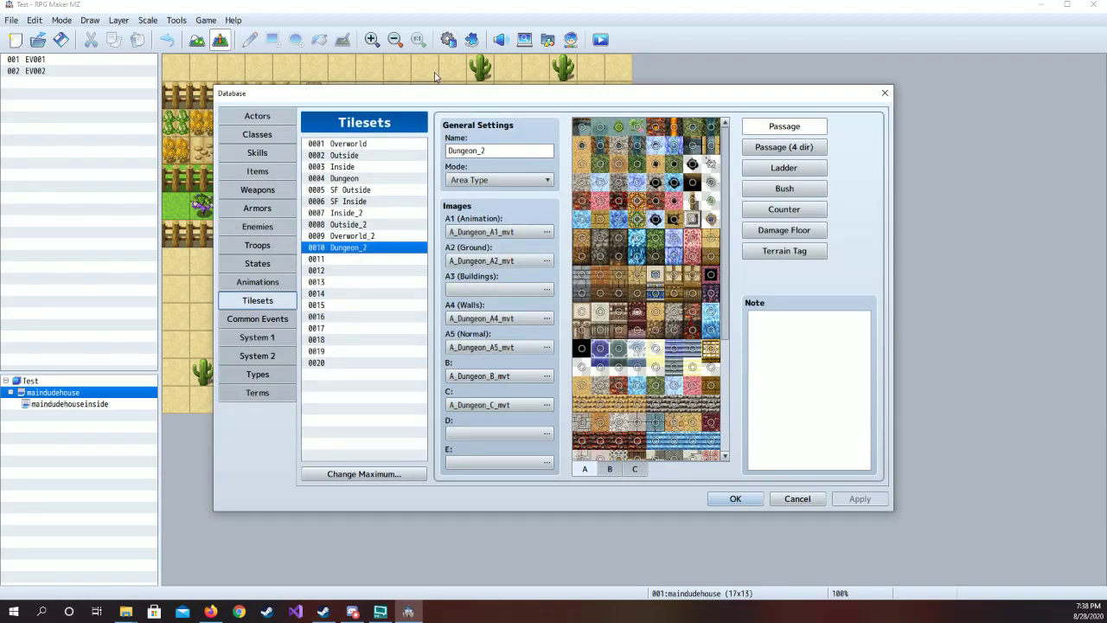
Rename the Dungeon_2 tileset as A_Dungeon_2
click(451, 151)
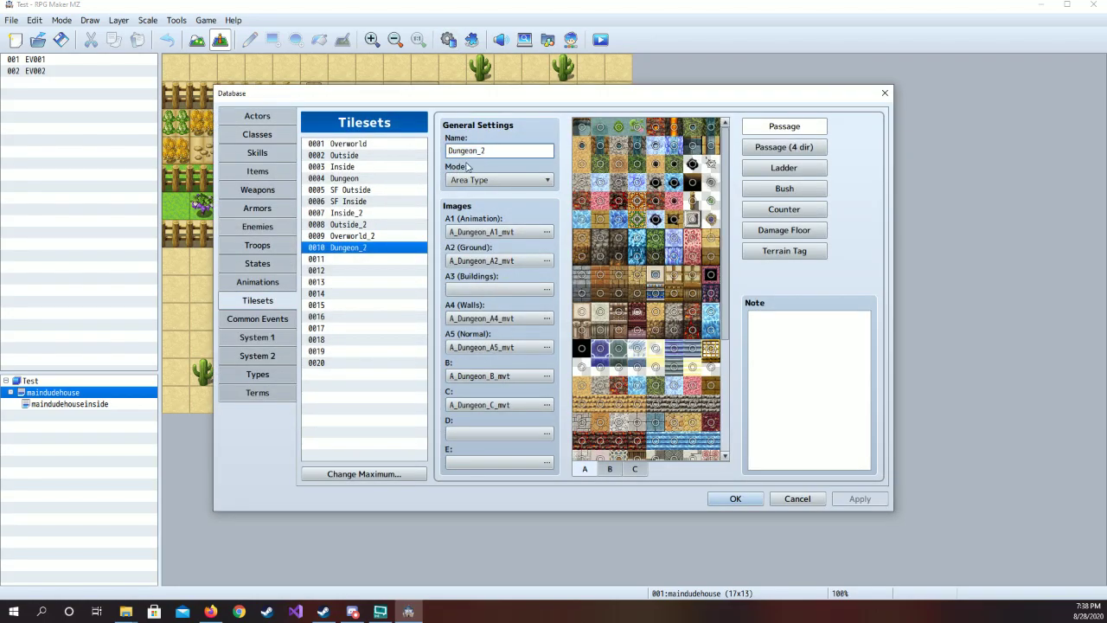
text(A)
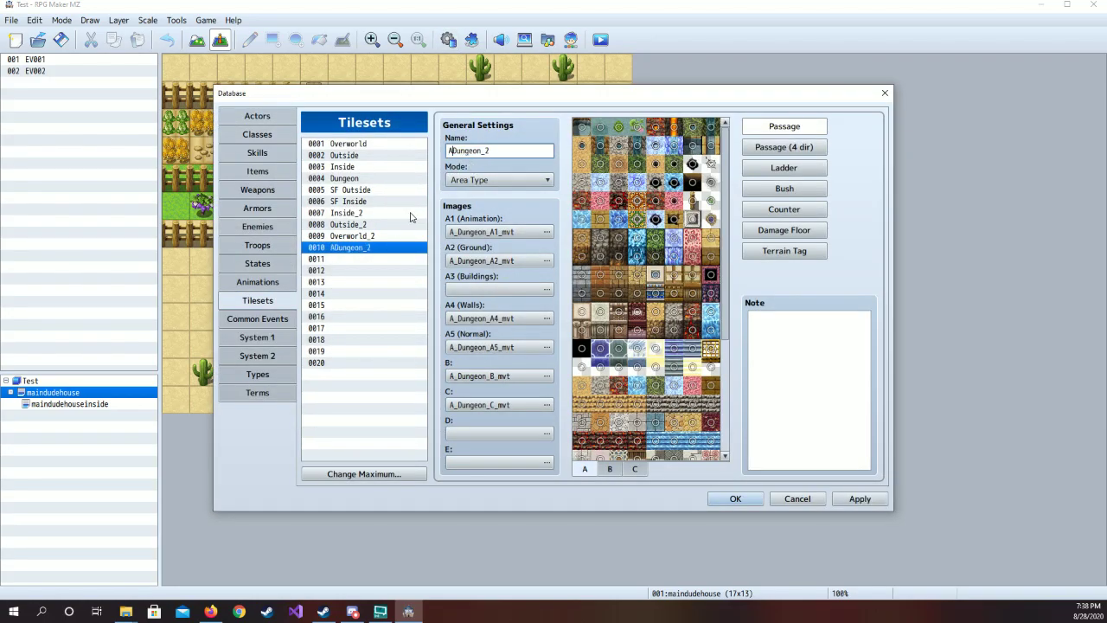
click(378, 236)
click(365, 248)
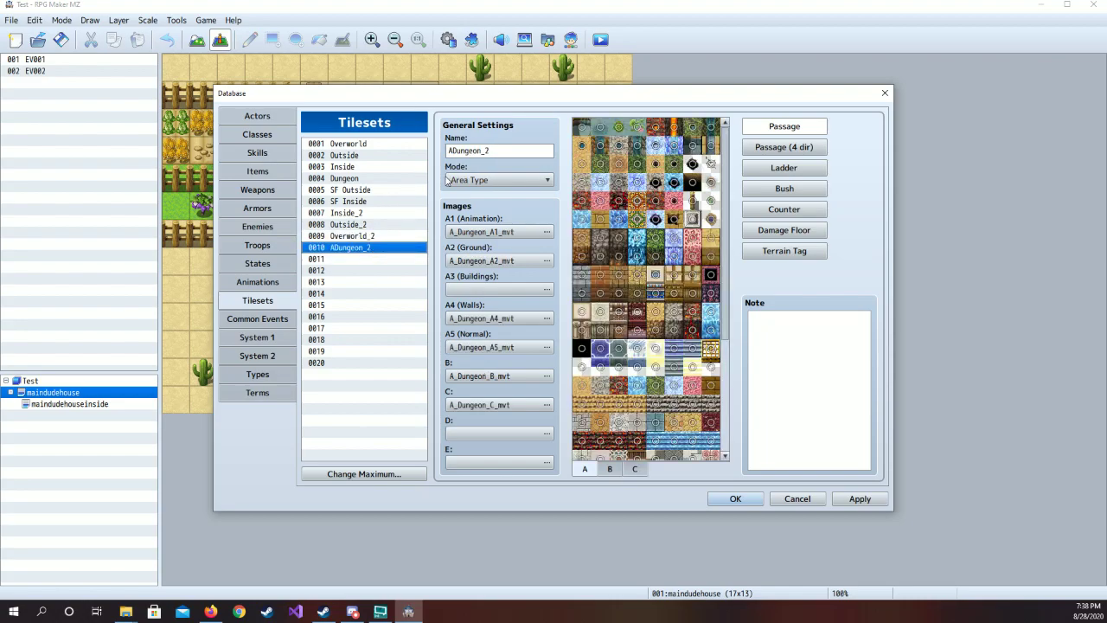
click(451, 152)
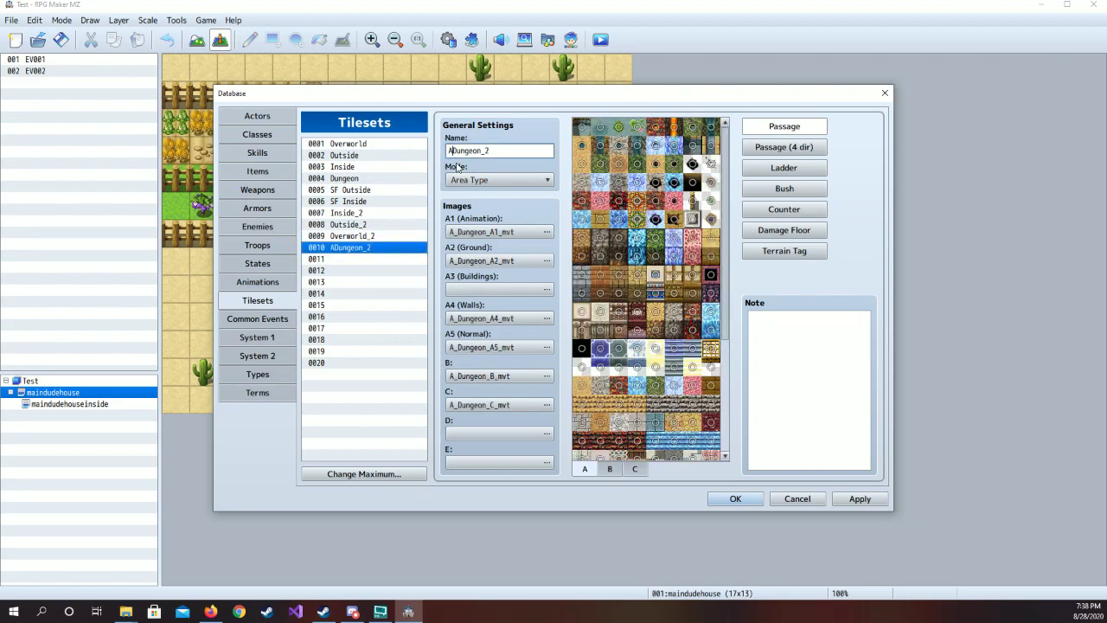
text(_)
Rename the Overworld_2 tileset as A_Overworld_2 and the Outside_2 tileset as A_Outside_2
click(373, 235)
click(449, 151)
key(shift+End)
text(A)
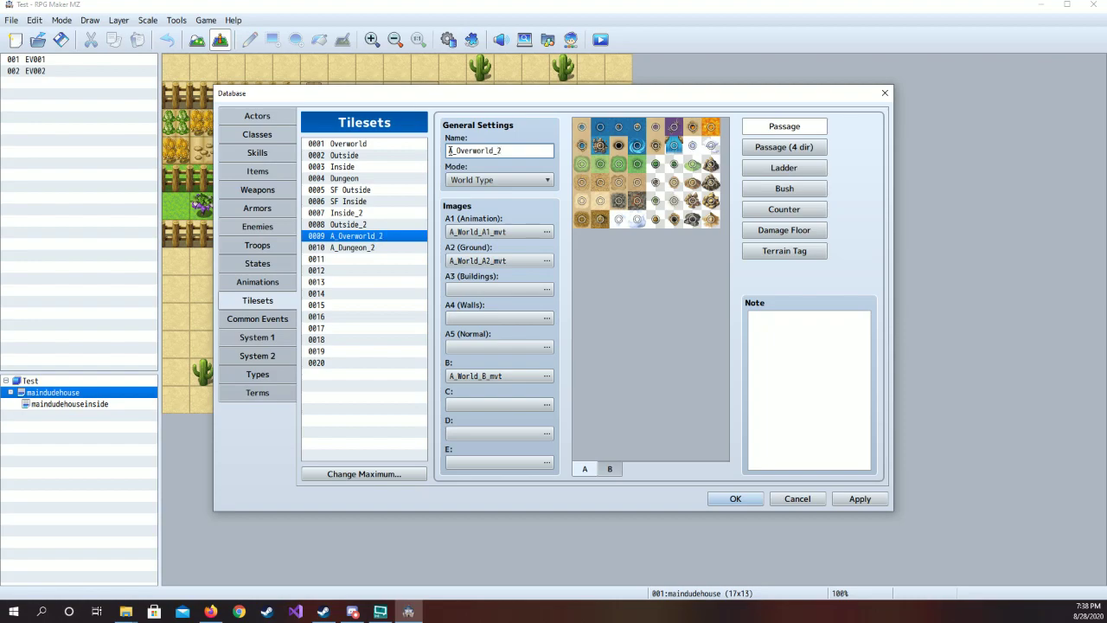
click(389, 225)
double_click(449, 150)
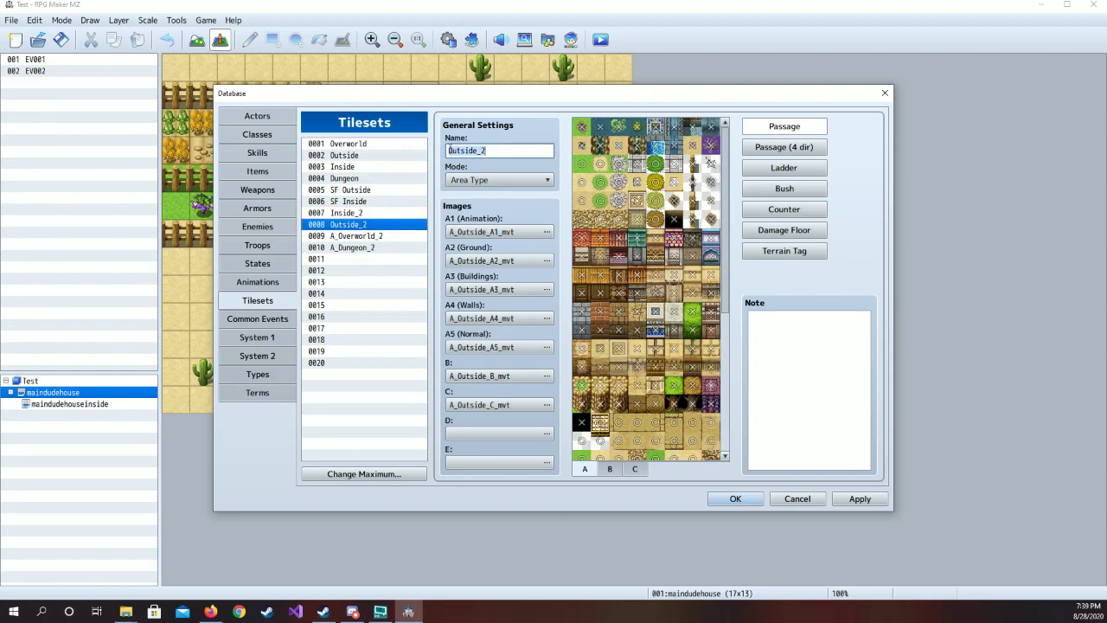
click(450, 150)
text(A_)
Rename the Inside_2 tileset as A_Inside_2 and apply the database changes
click(378, 213)
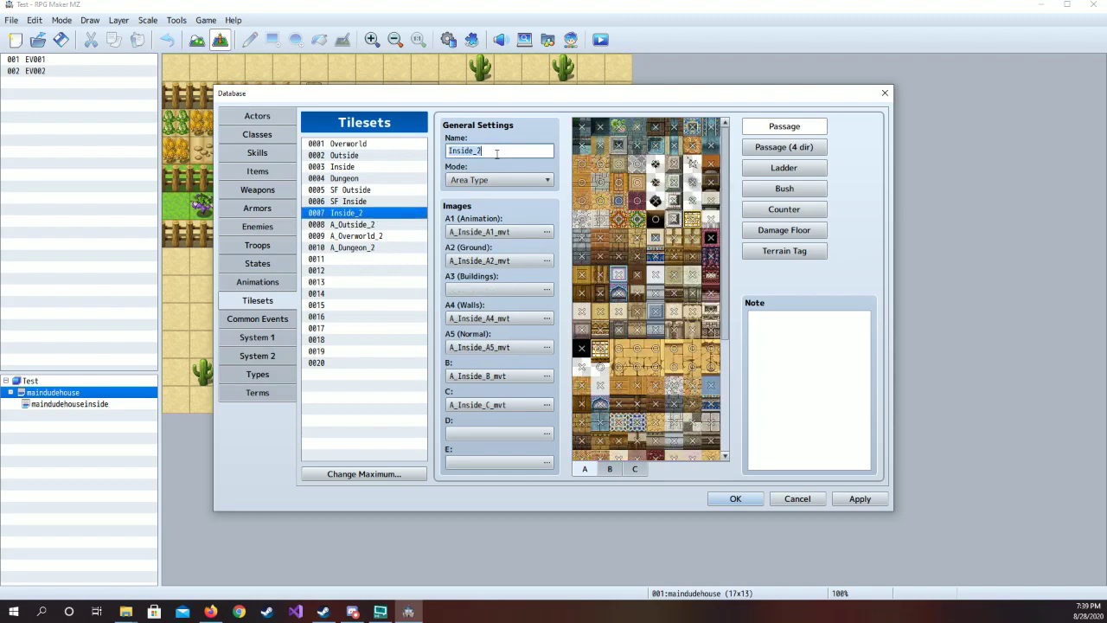
click(500, 152)
text(A_)
click(860, 499)
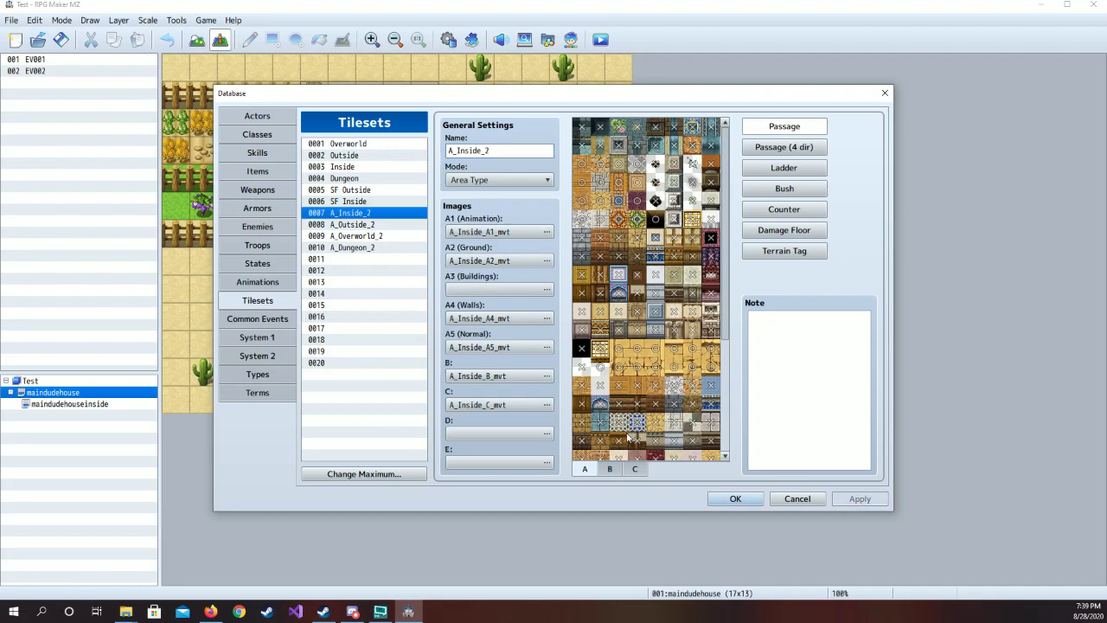
click(383, 238)
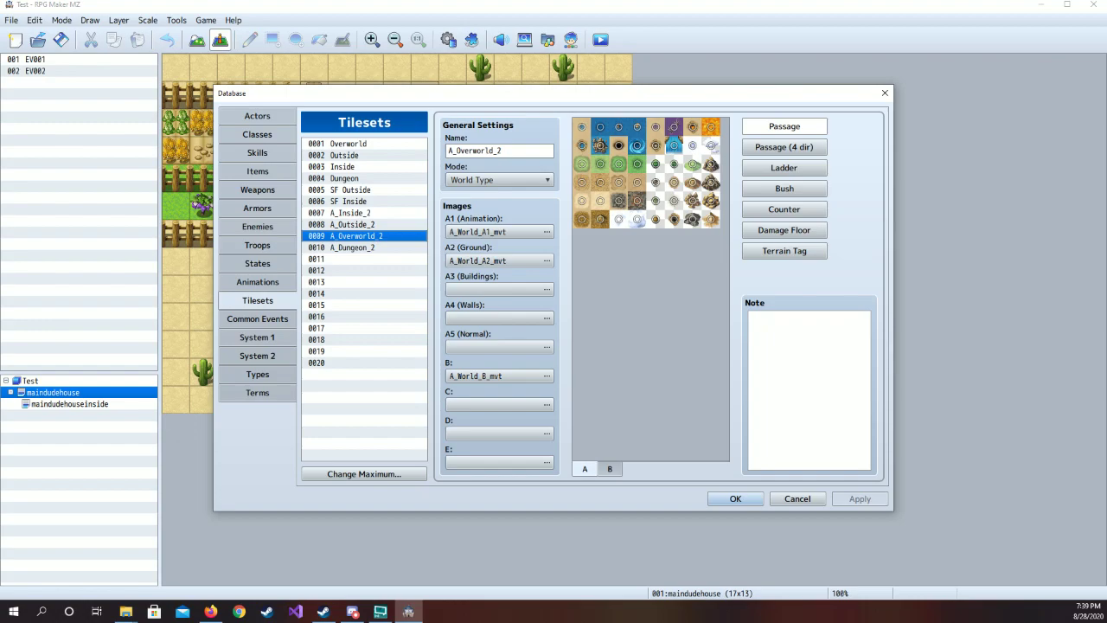
key(alt+Tab)
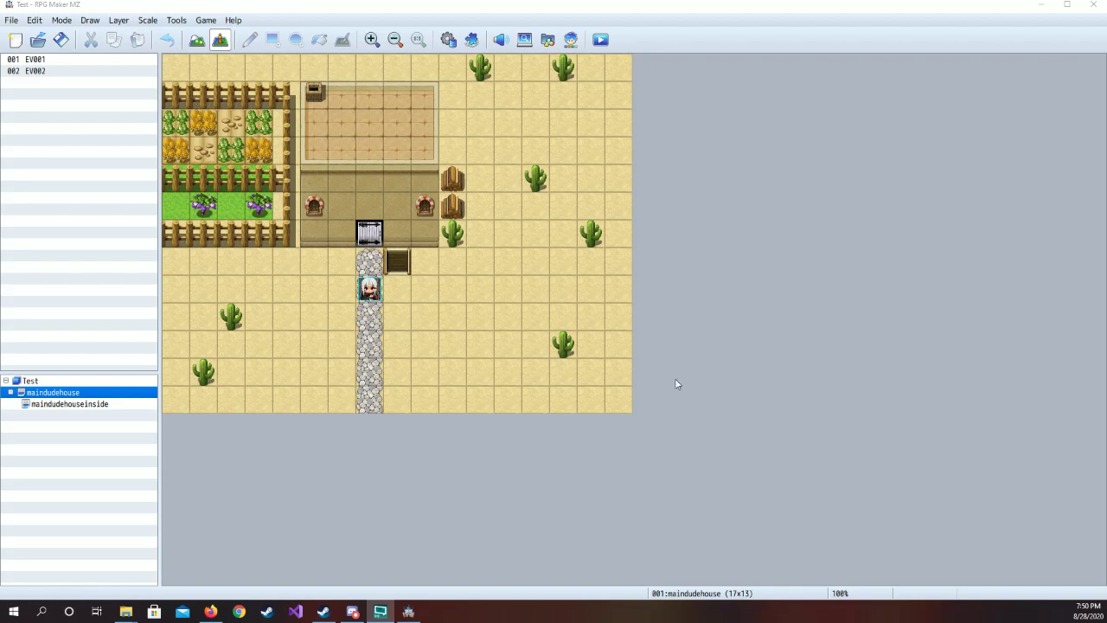
Create a new map under maindudehouse named "Map to Town1" that uses the A_Dungeon_2 tileset
right_click(85, 392)
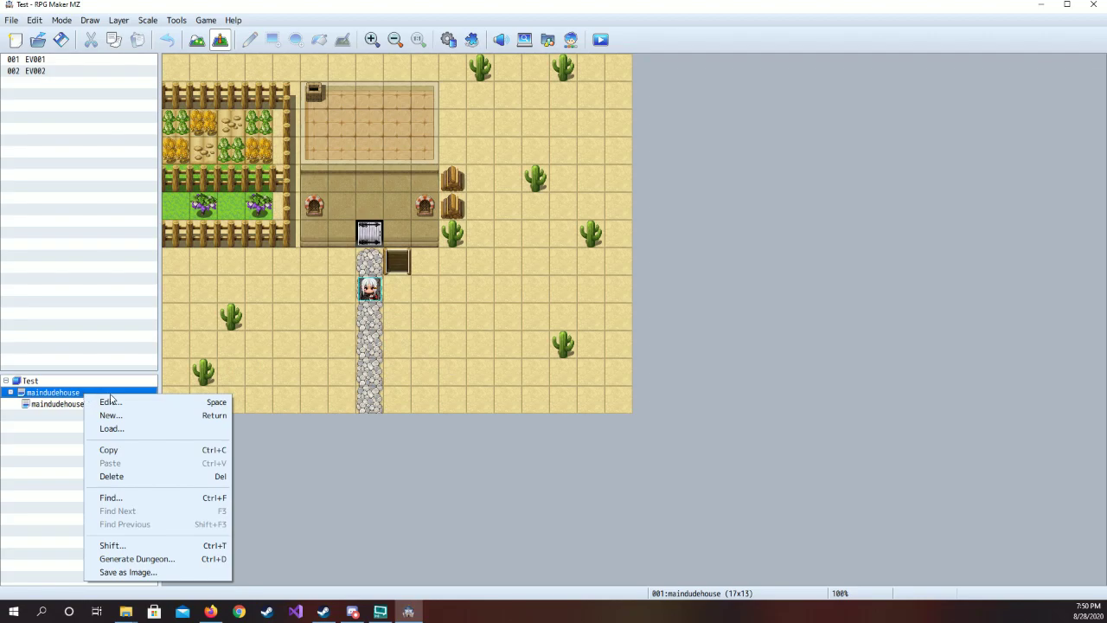
click(113, 415)
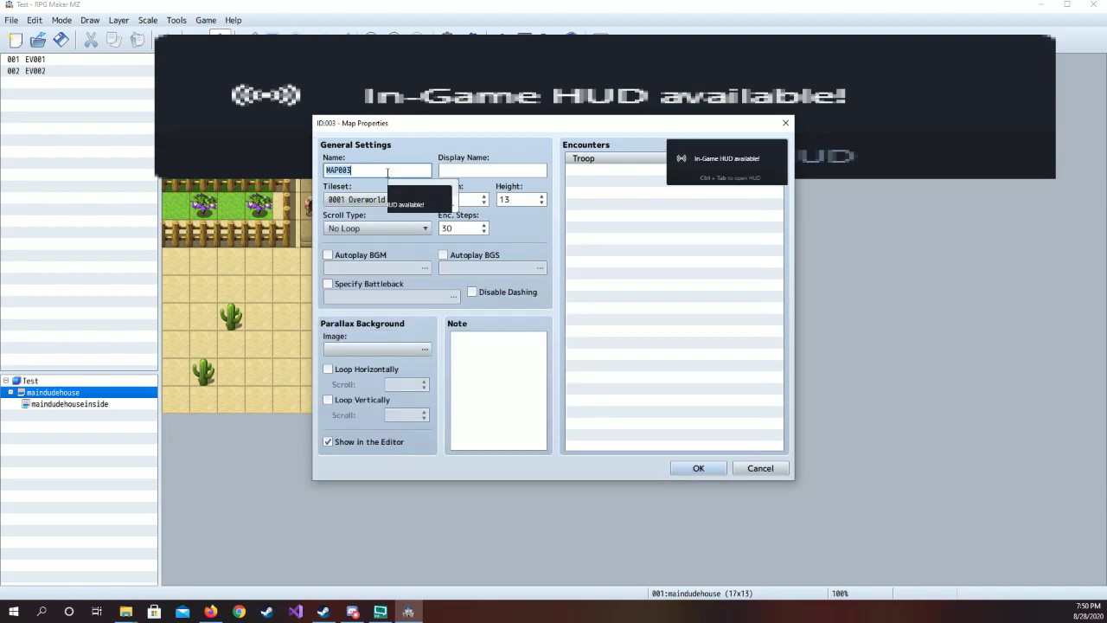
text(Map to Town1)
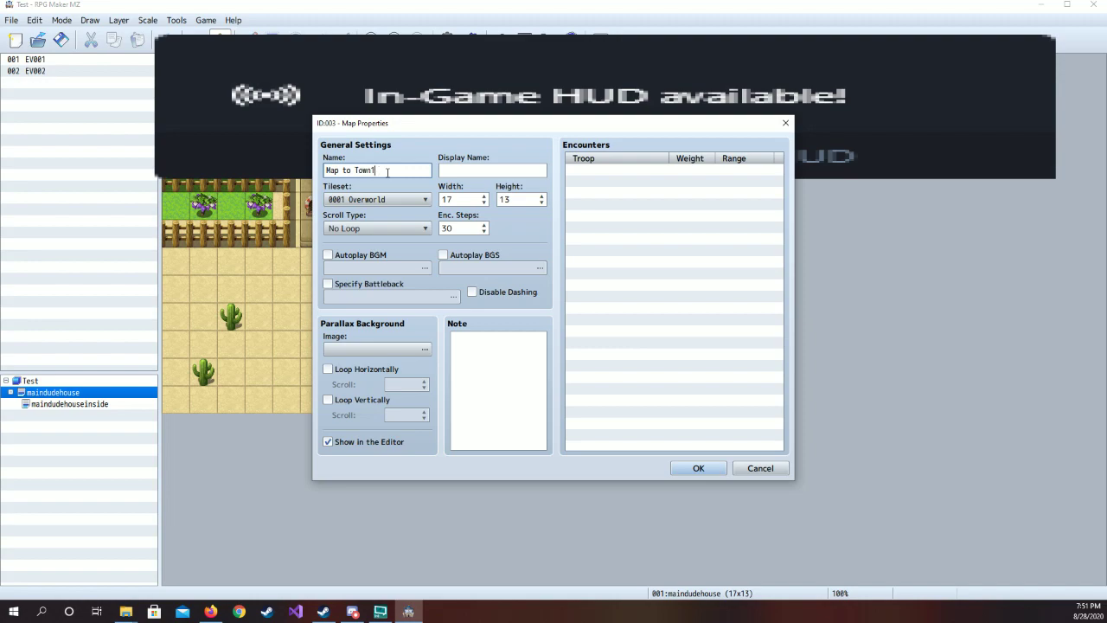
click(404, 199)
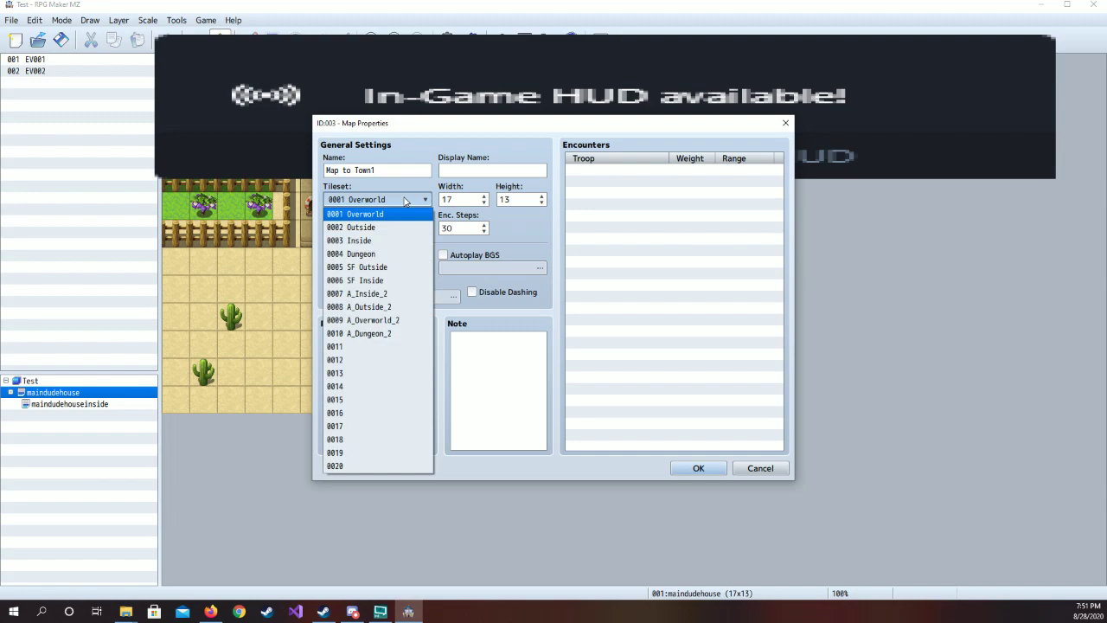
click(423, 334)
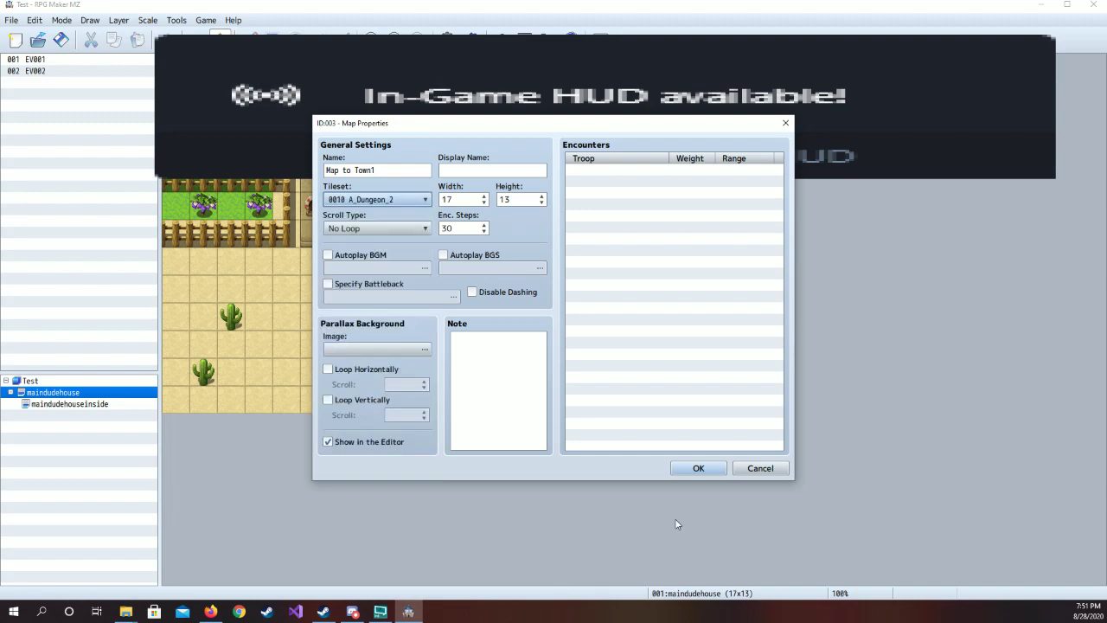
click(707, 468)
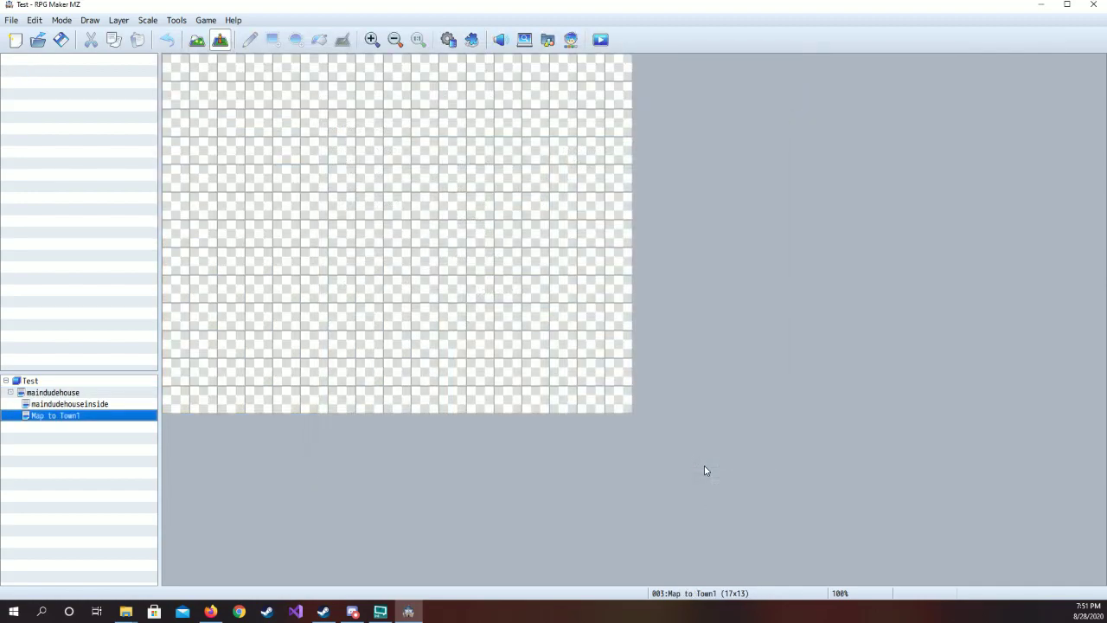
Create a new map under Map to Town1 named "Map to town2" that uses the A_Overworld_2 tileset
right_click(73, 394)
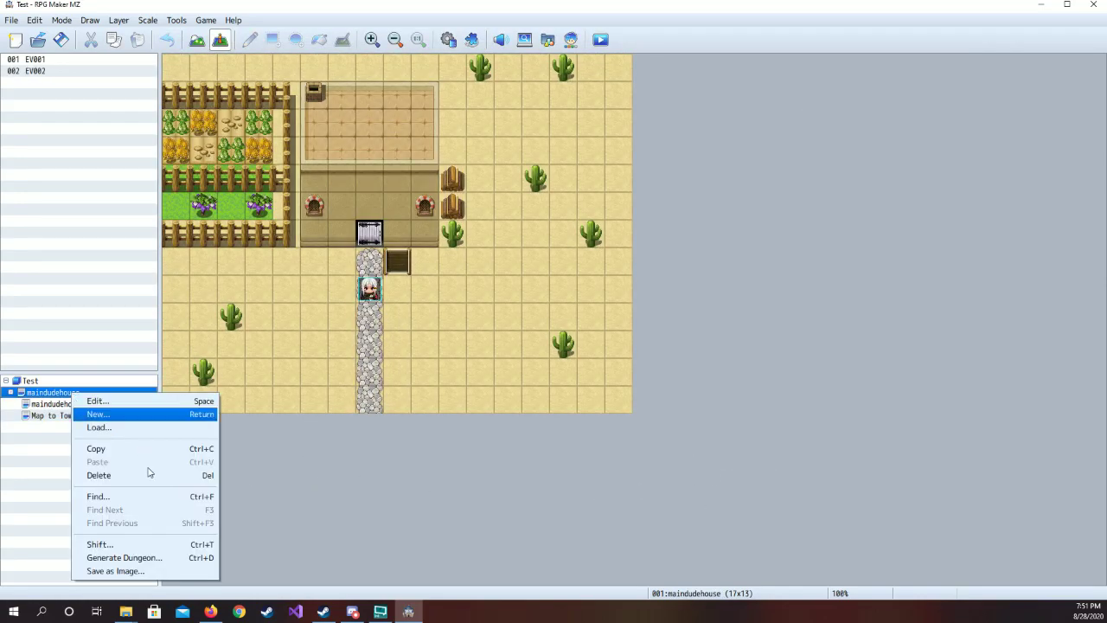
click(50, 419)
right_click(50, 419)
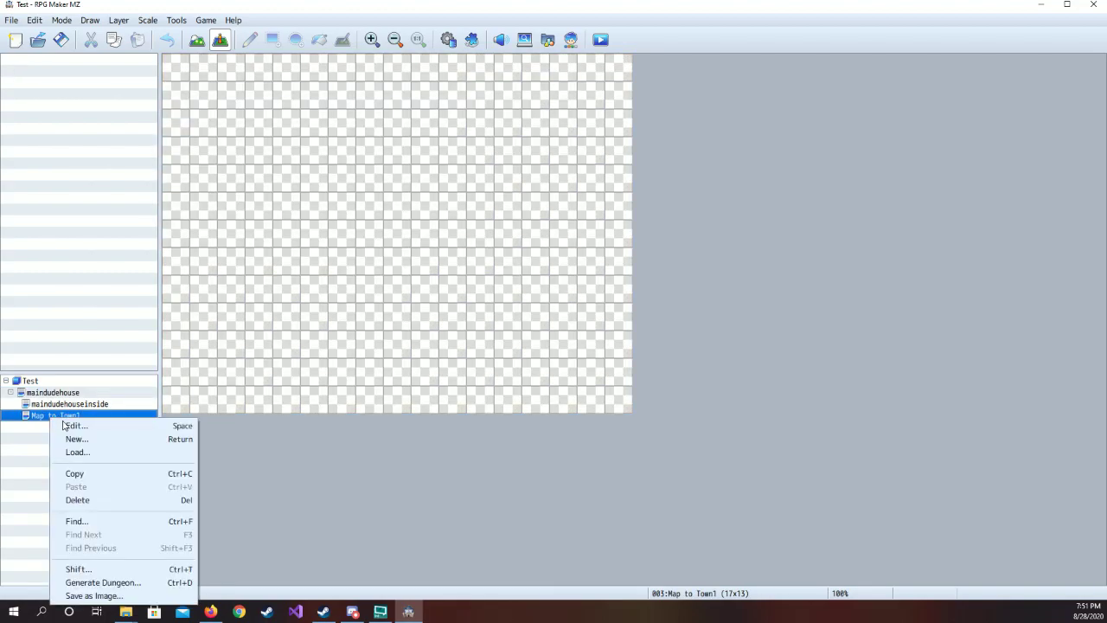
click(87, 439)
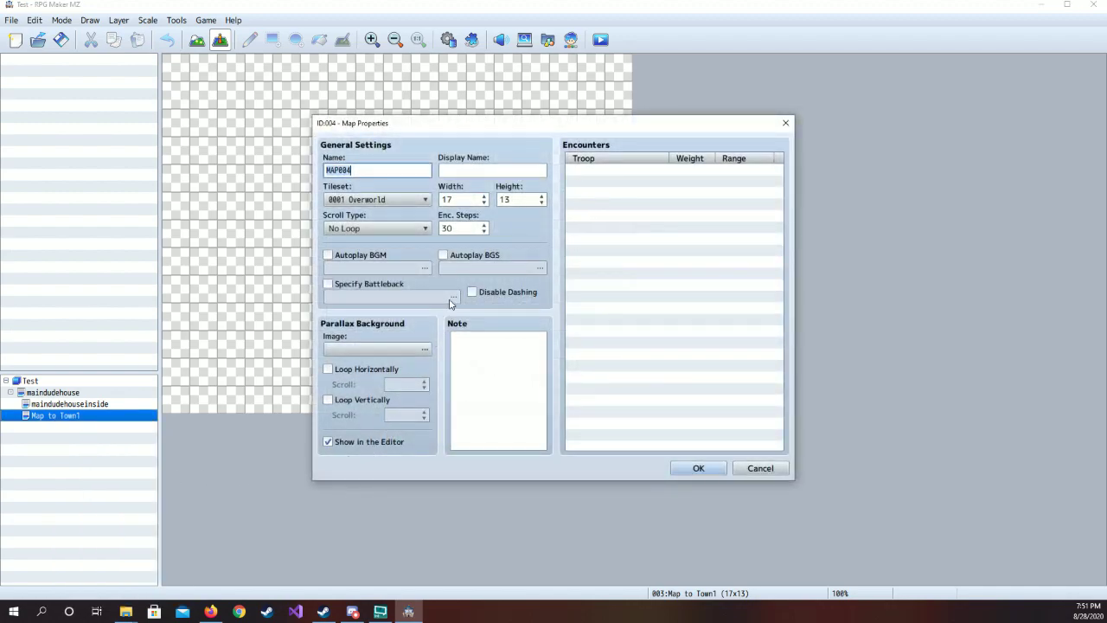
text(Map to town2)
click(381, 199)
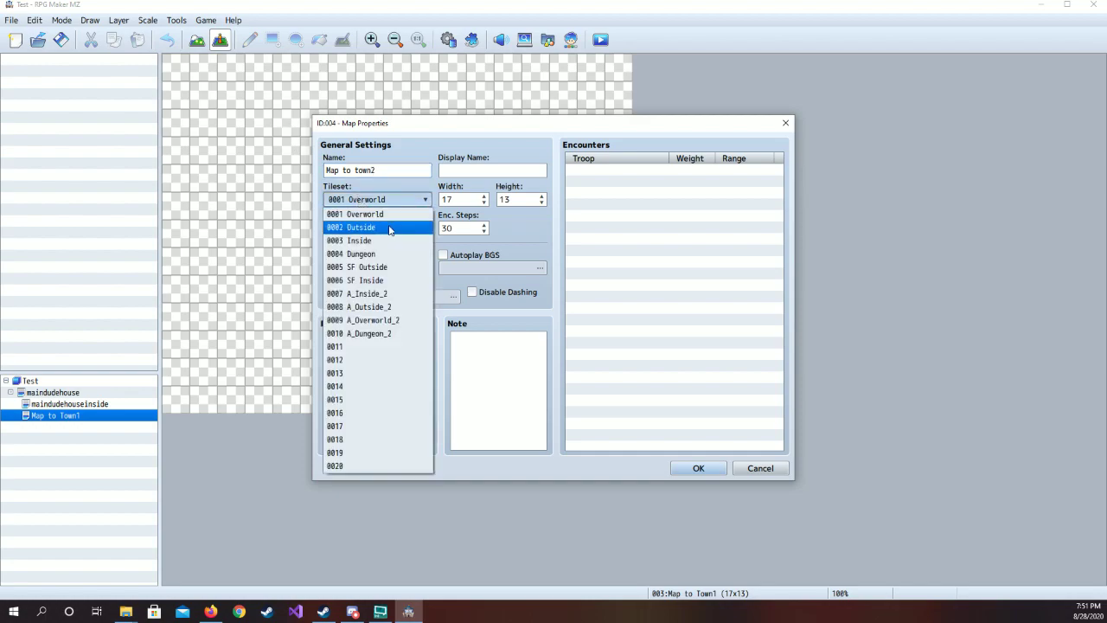
click(378, 321)
click(699, 467)
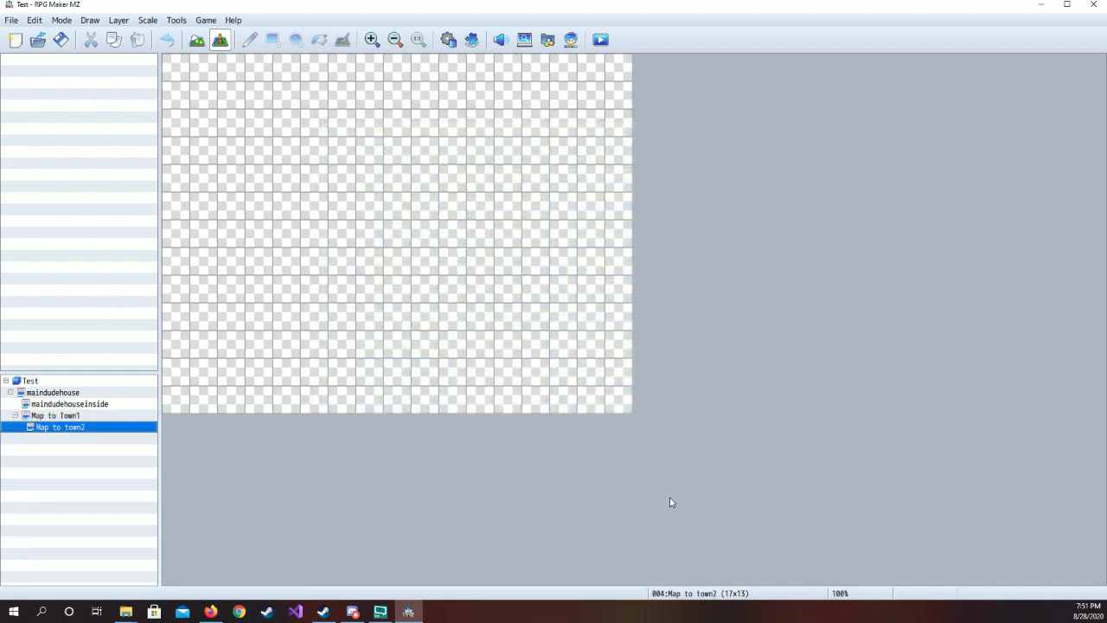
In the database's Gnome*2 and Crow*2 troops, move the enemies to the left edge of the battlefield
click(55, 393)
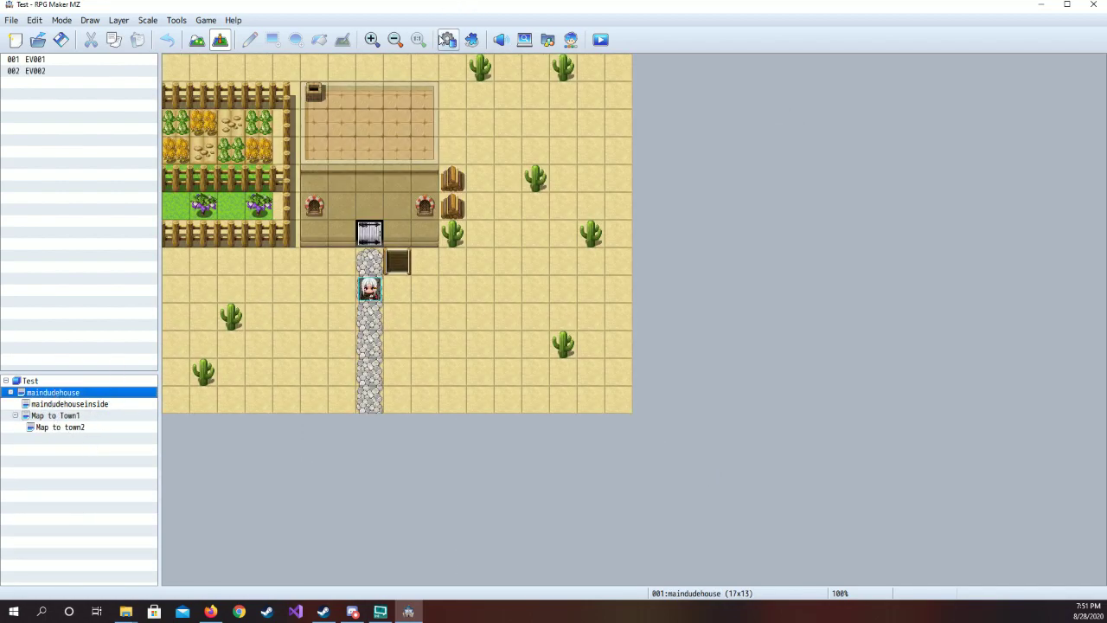
click(446, 40)
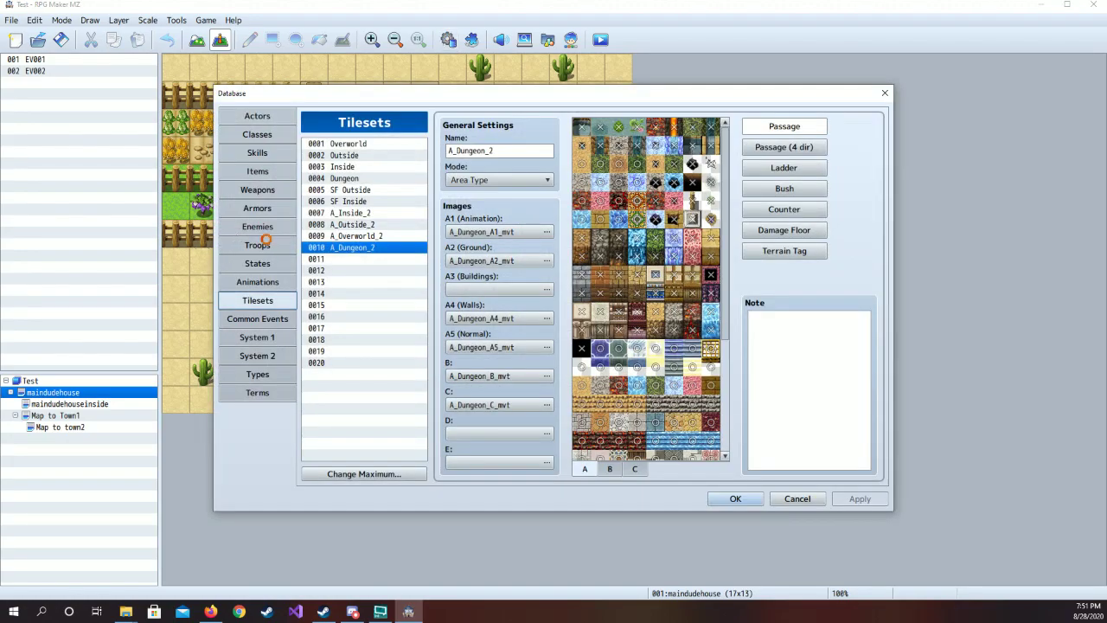
click(262, 245)
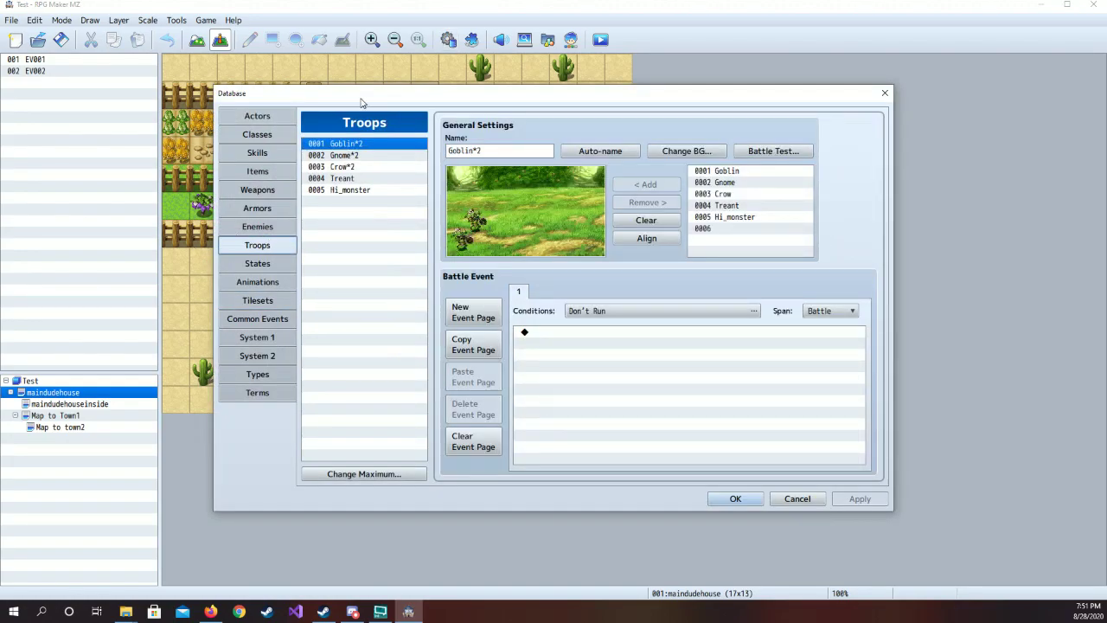
click(352, 156)
drag(512, 239, 451, 236)
click(368, 167)
drag(540, 226, 463, 206)
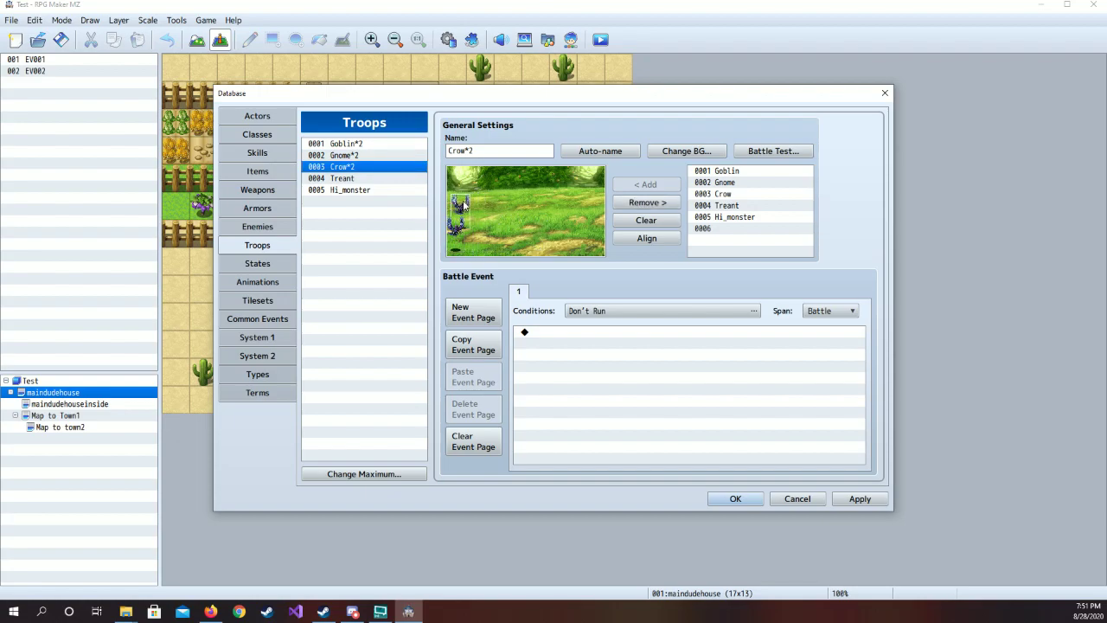
Move the enemies of the Treant and Hi_monster troops to the left edge of the battlefield
click(346, 179)
click(506, 226)
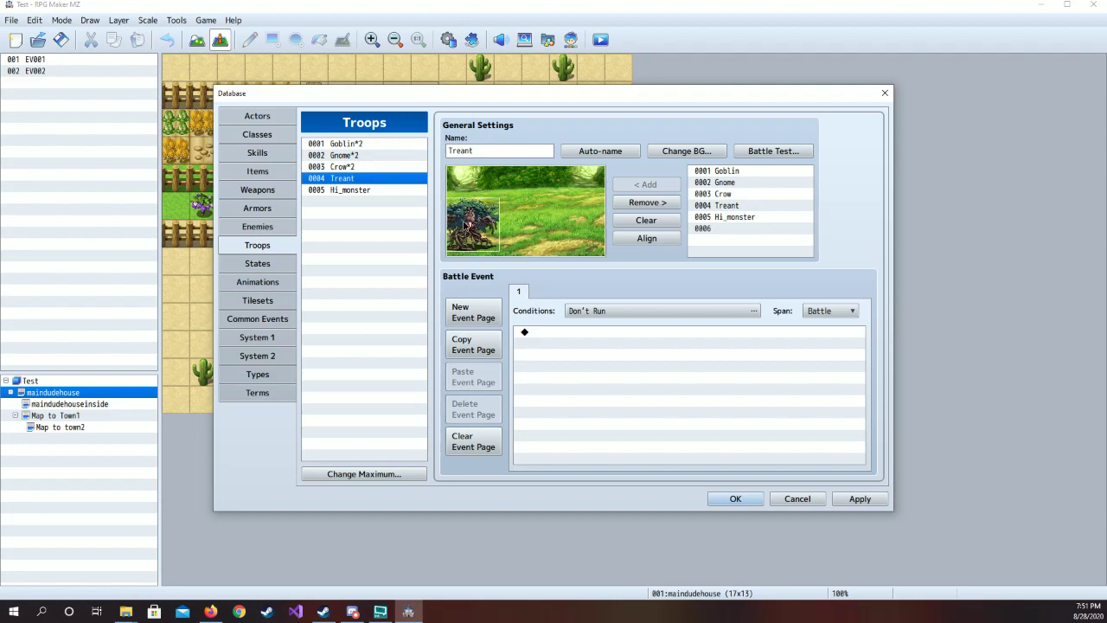
click(382, 190)
drag(524, 216, 471, 222)
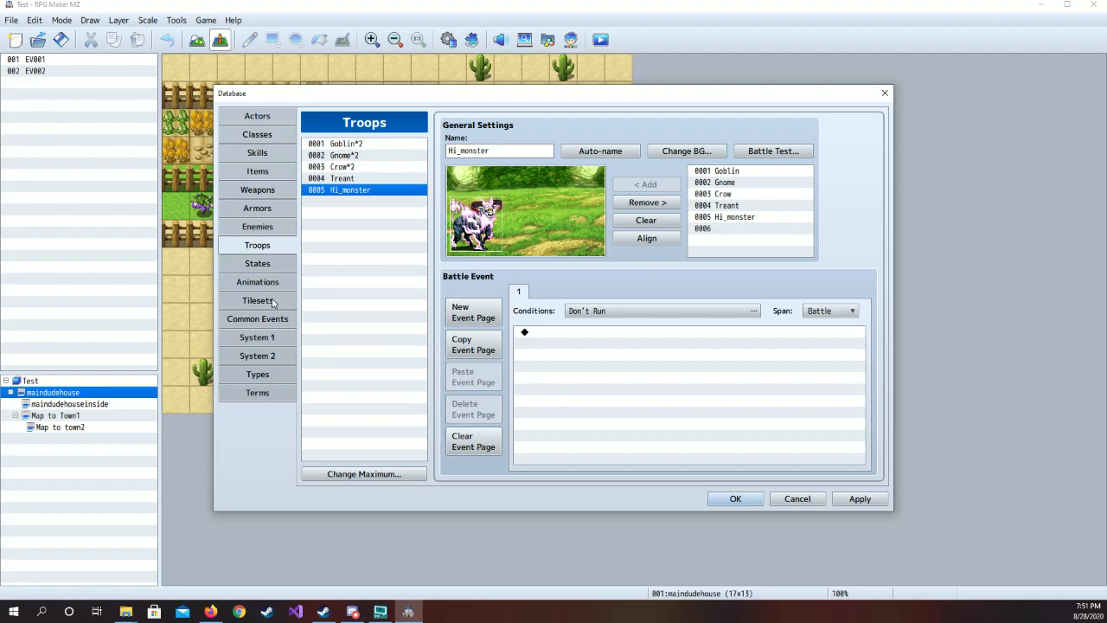
Raise the maximum number of entries in the database's Enemies list to 10
click(272, 226)
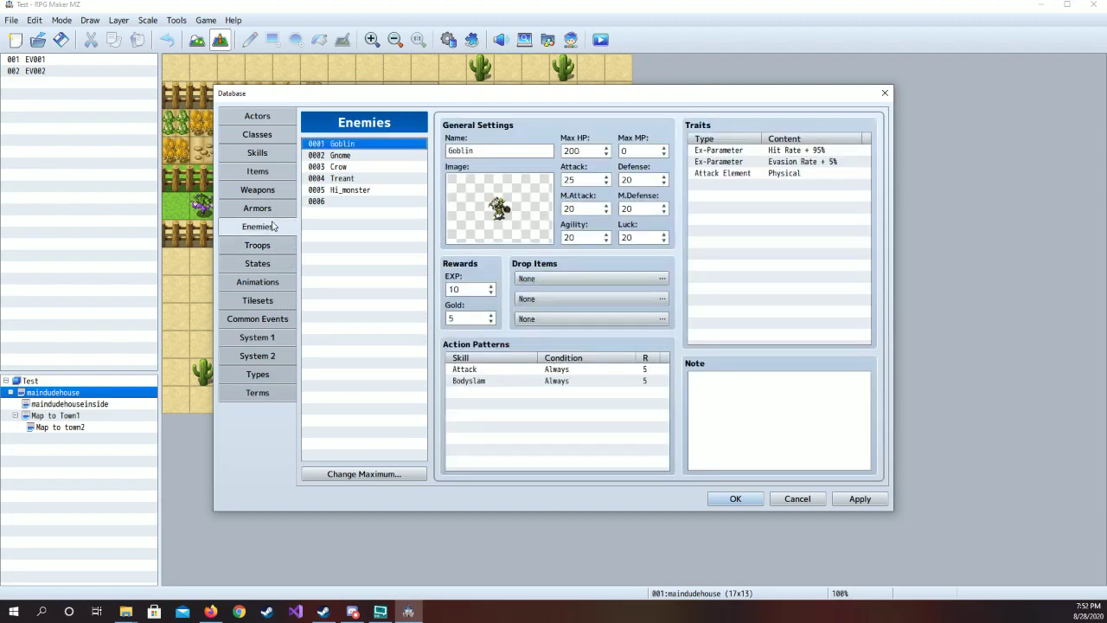
click(377, 473)
text(10)
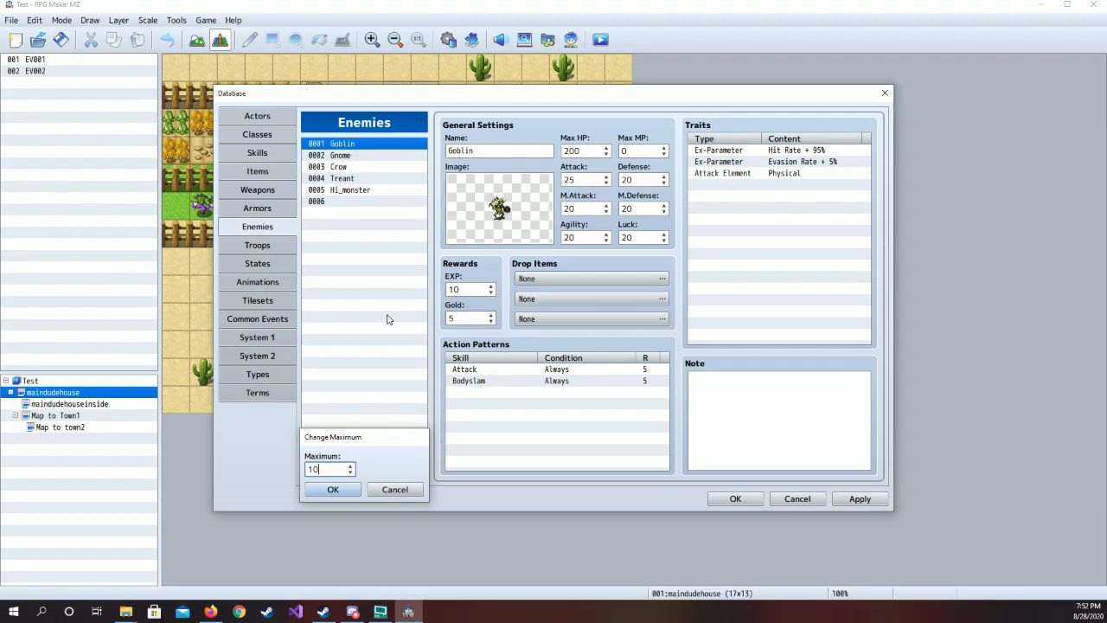
key(Return)
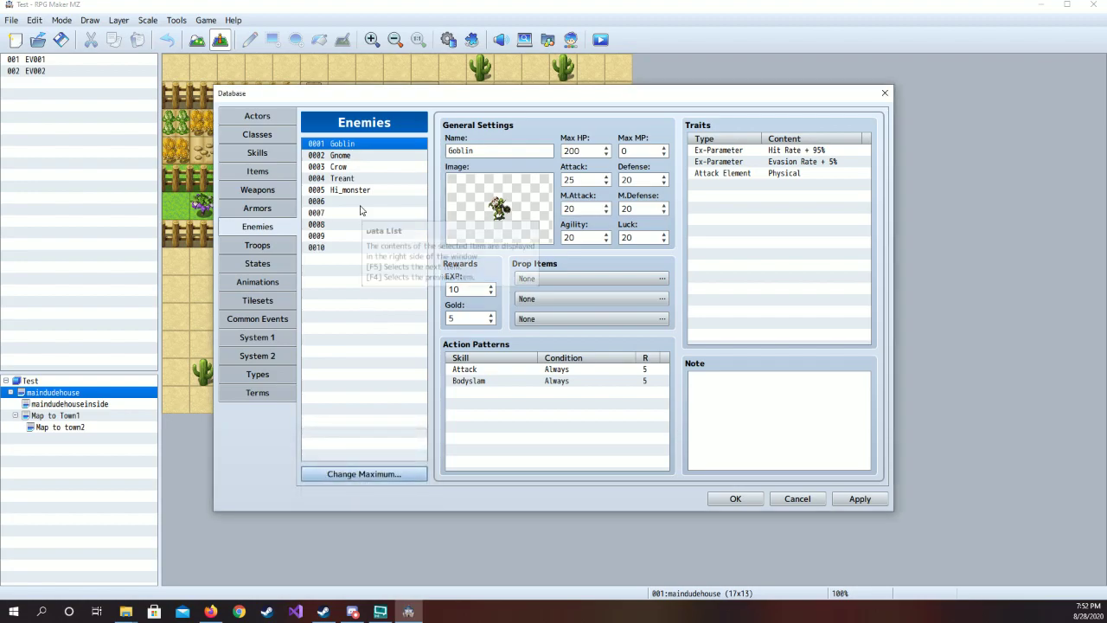
Review the stats, images and action patterns of the existing enemies, from Gnome through Hi_monster and back to Goblin
click(364, 157)
click(363, 167)
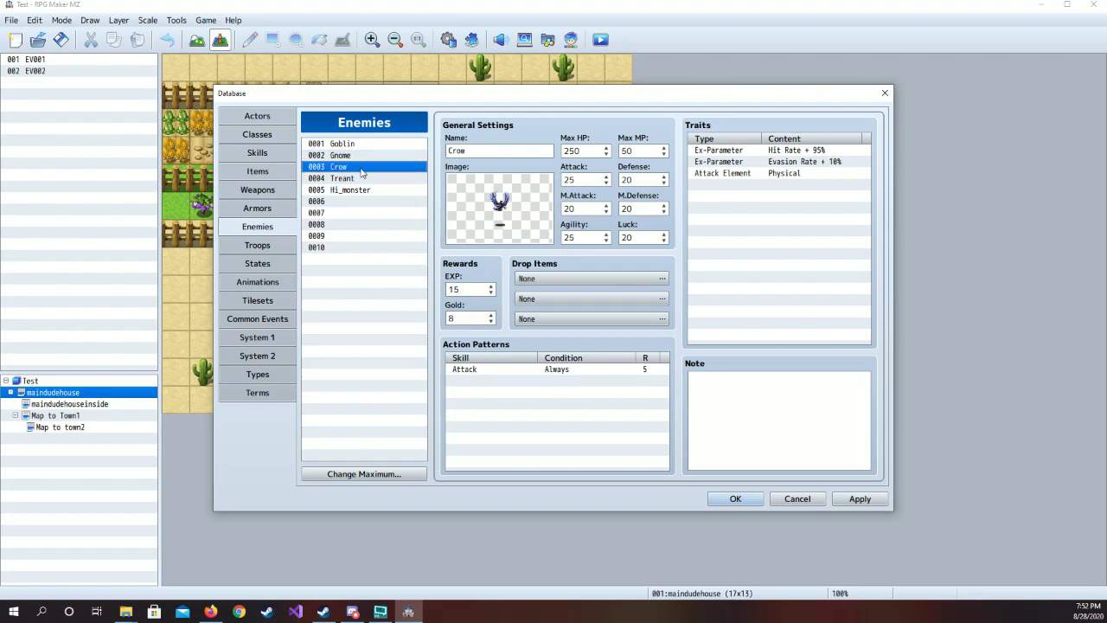
click(361, 180)
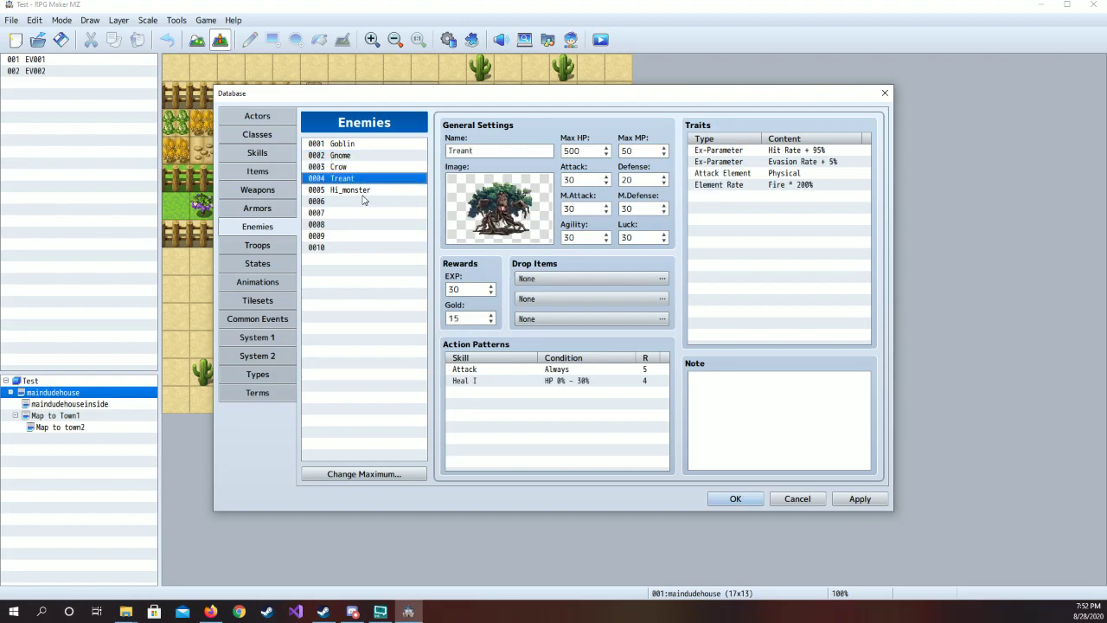
click(365, 190)
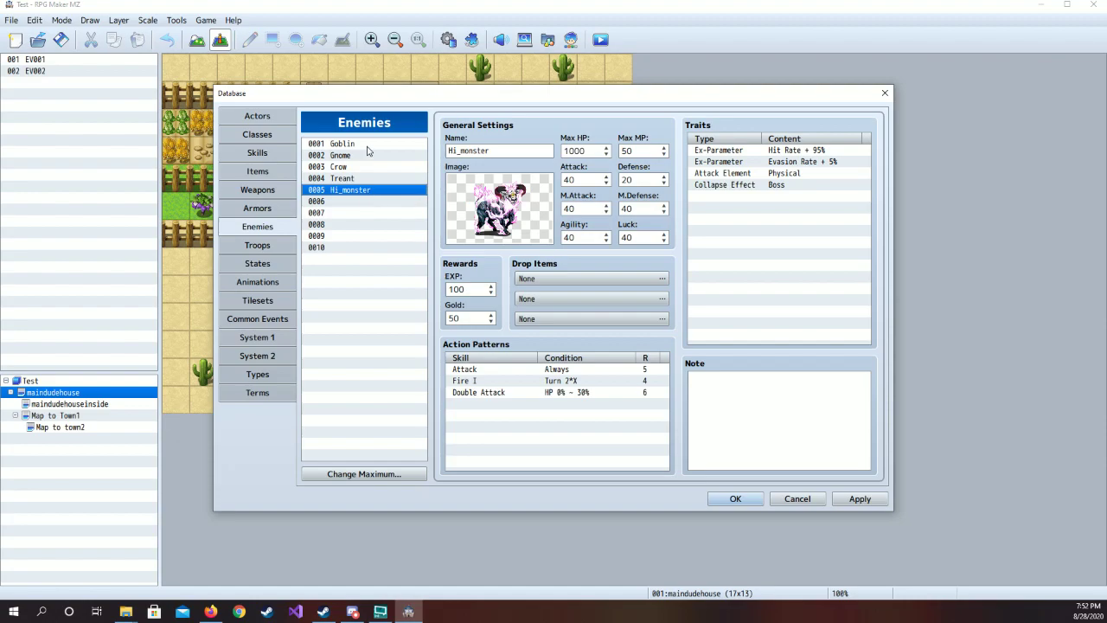
click(367, 147)
For the blank enemy 0006, browse the available battler images one by one from Actor1_3 through Sandworm
click(363, 203)
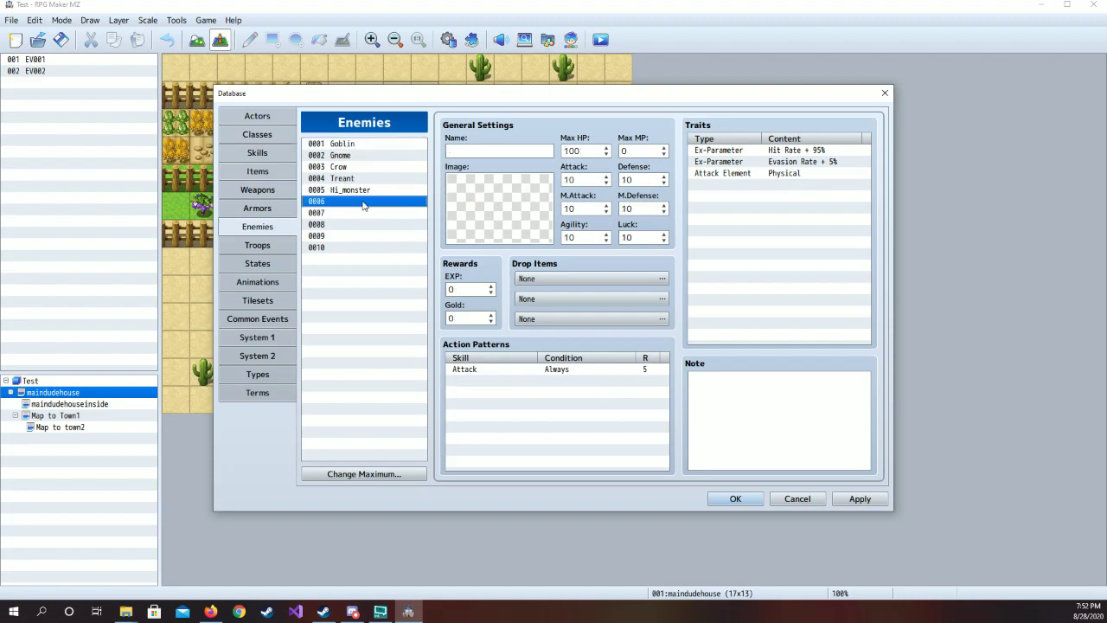
double_click(470, 212)
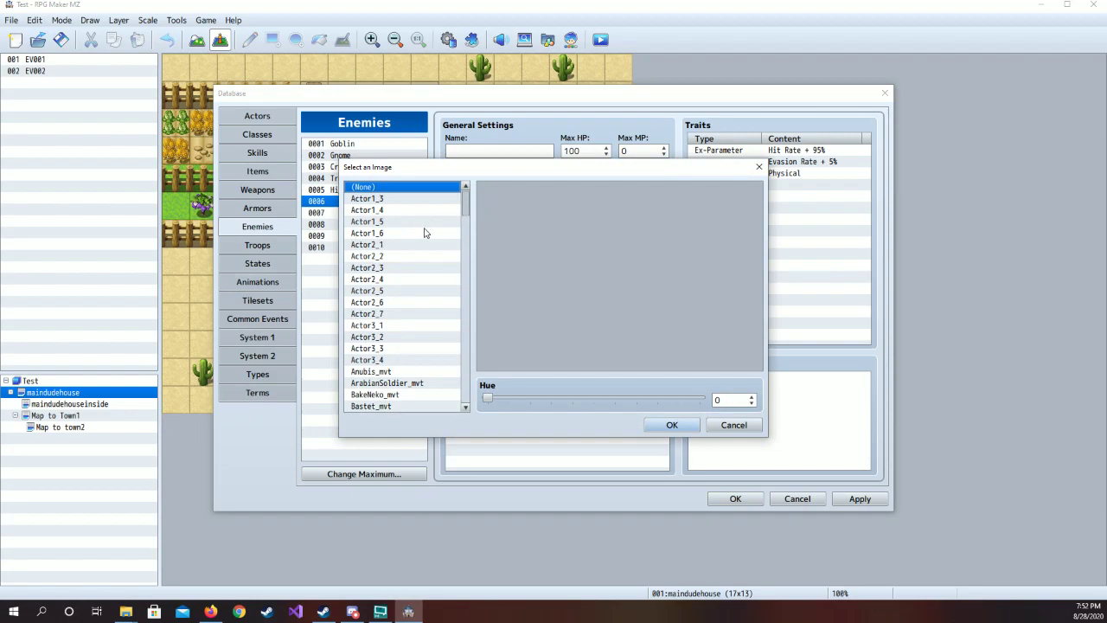
click(416, 201)
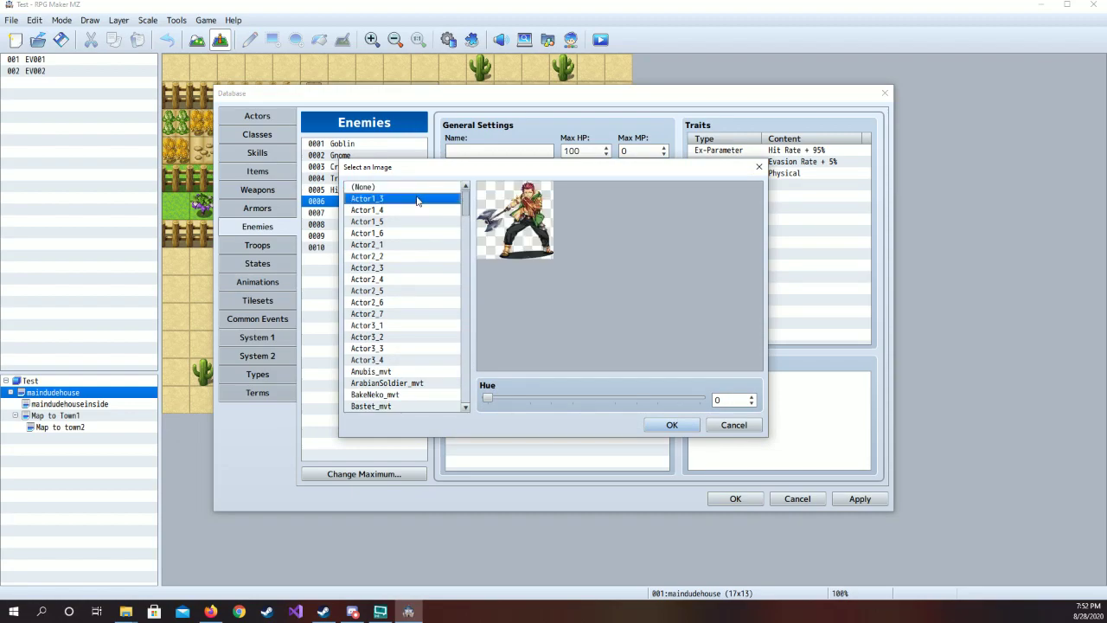
key(Down)
key(Down)
key(Down)
key(Down)
key(Down)
key(Down)
key(Down)
key(Down)
key(Down)
key(Down)
key(Down)
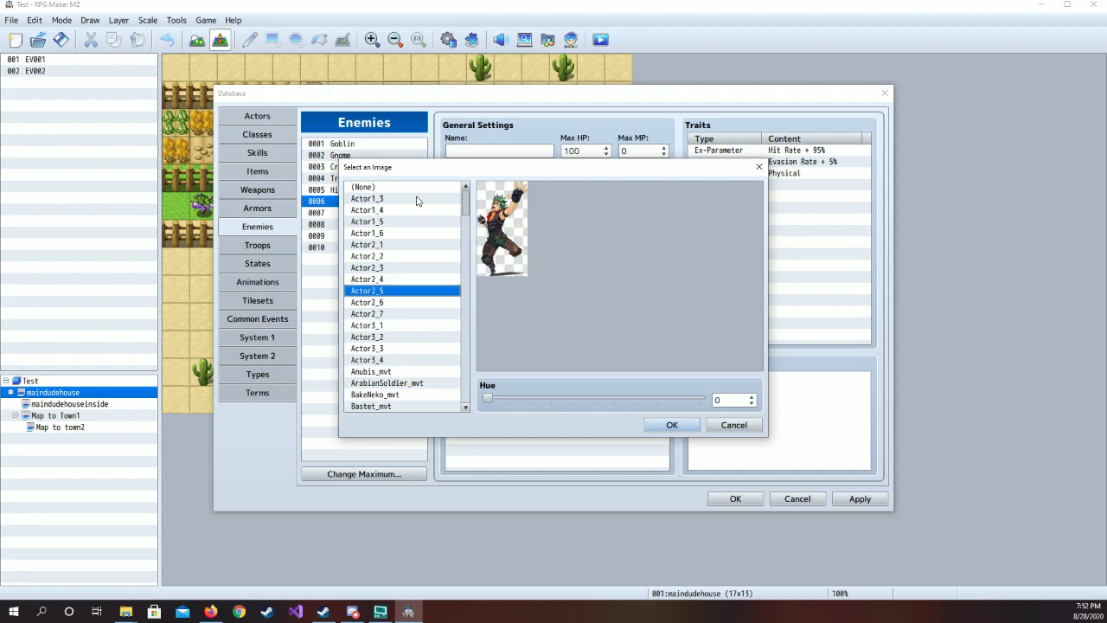
key(Down)
key(Down)
key(Down)
key(Down)
key(Down)
key(Down)
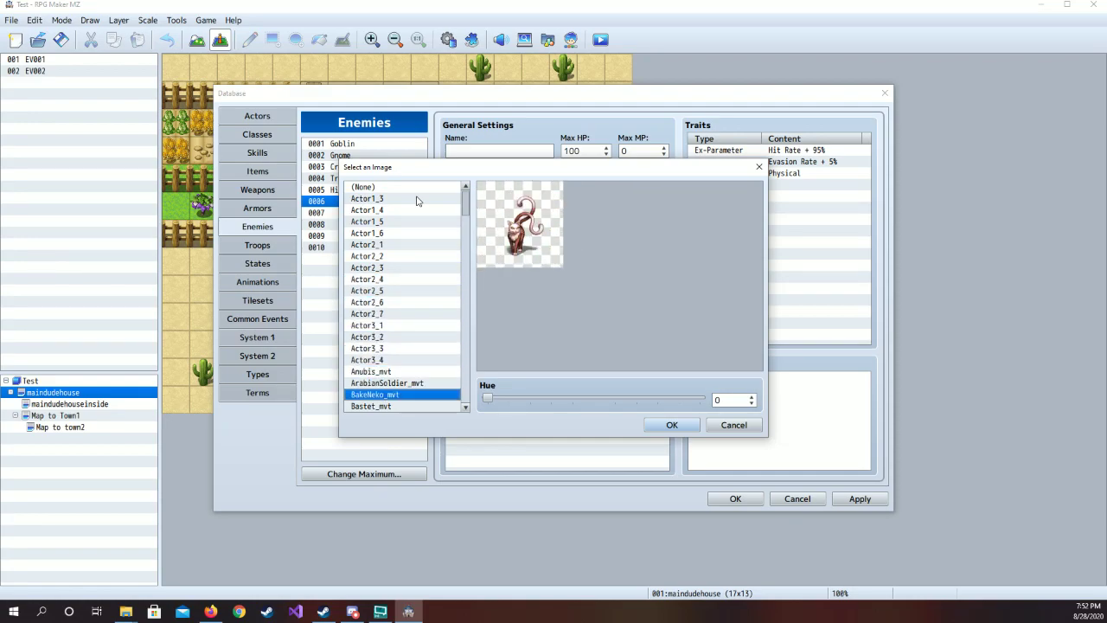
key(Up)
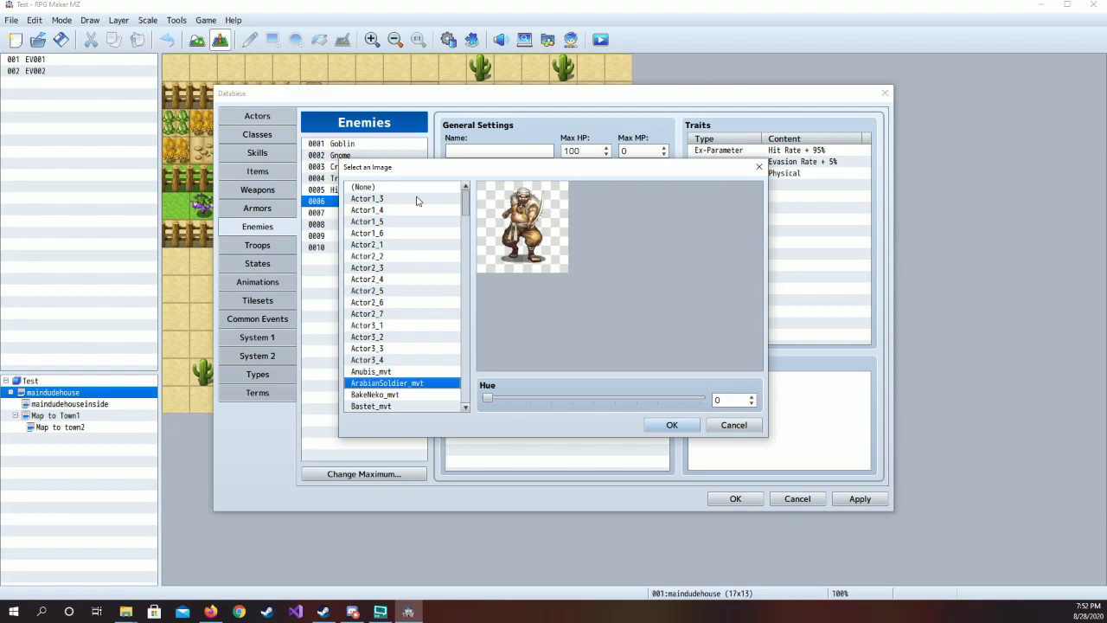
key(Down)
key(Down)
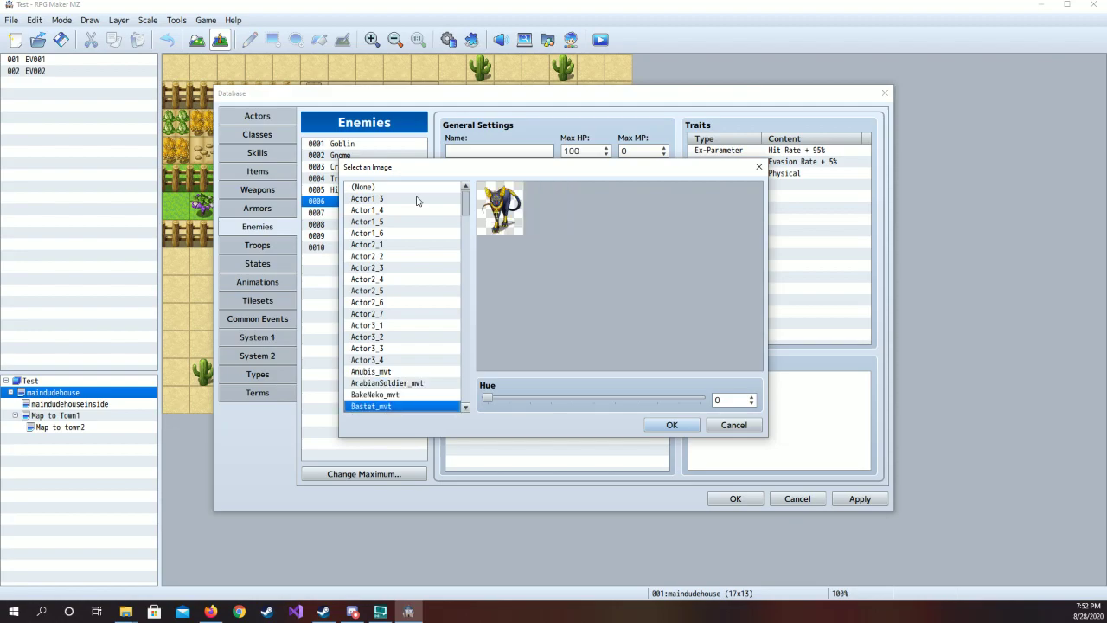
key(Down)
key(Down)
key(Down)
key(Down)
key(Down)
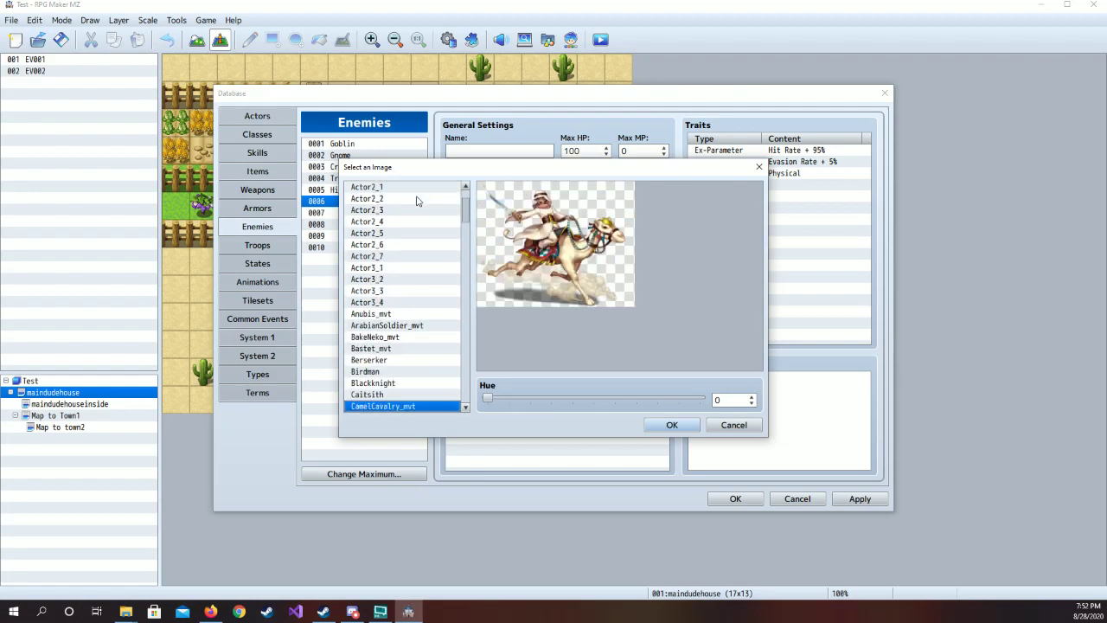
key(Down)
key(Down)
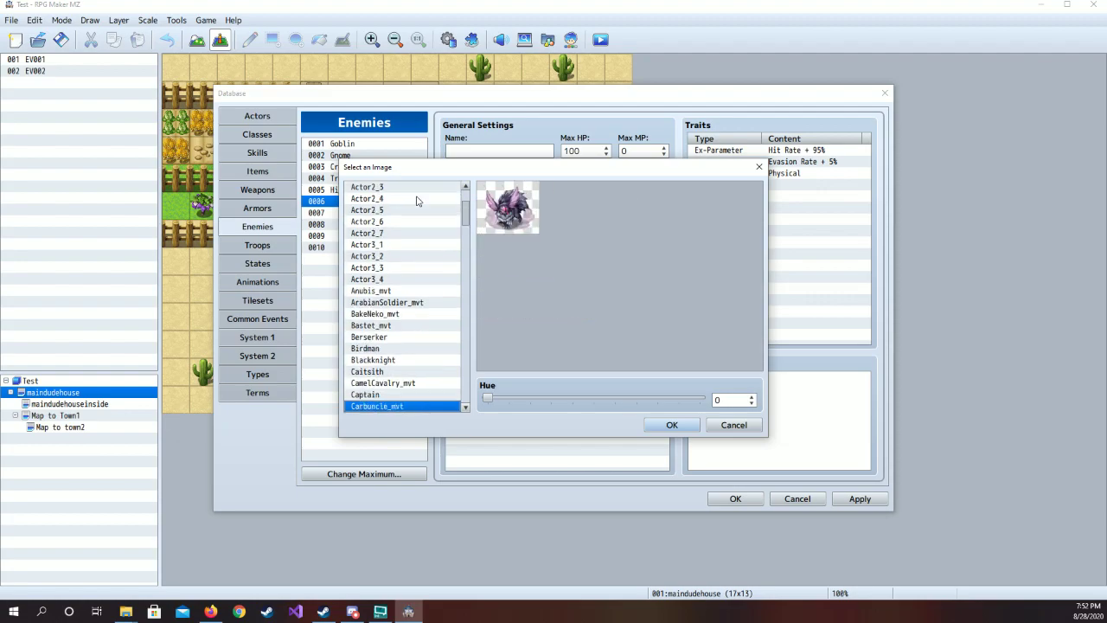
key(Down)
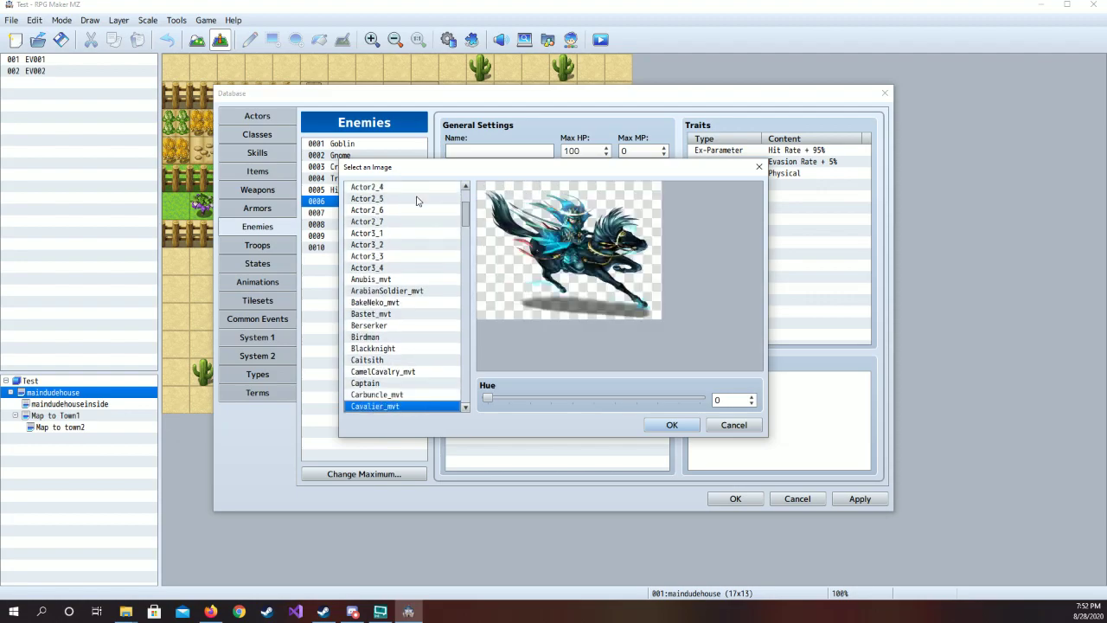
key(Down)
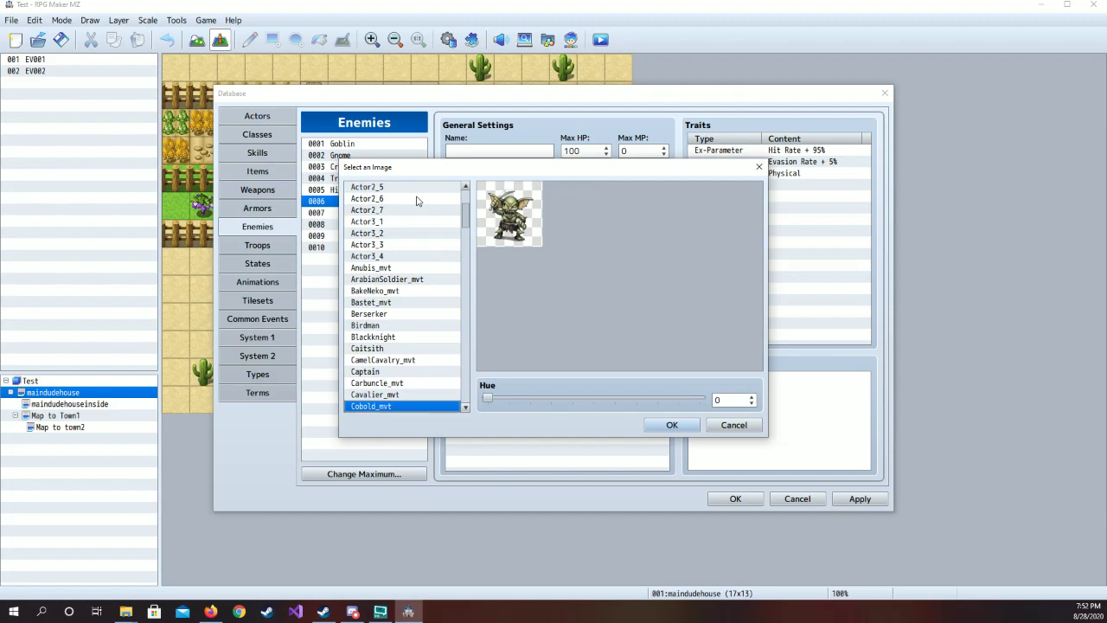
key(Down)
key(Down)
key(Down)
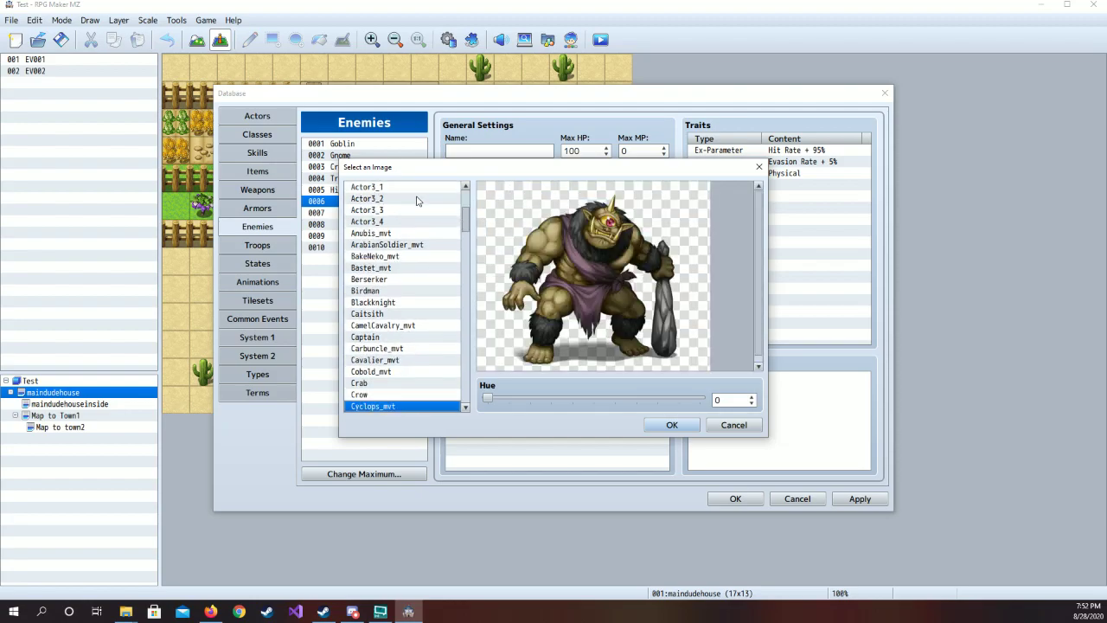
key(Down)
key(Down)
key(Down)
key(Down)
key(Down)
key(Down)
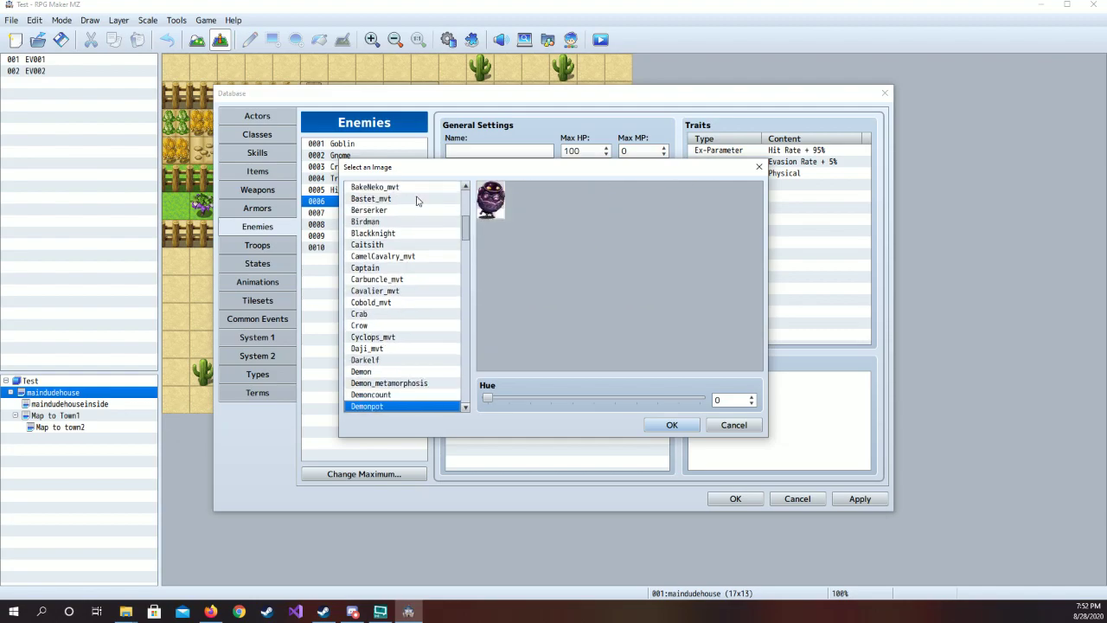
key(Down)
key(Down)
key(Down)
key(Down)
key(Down)
key(Down)
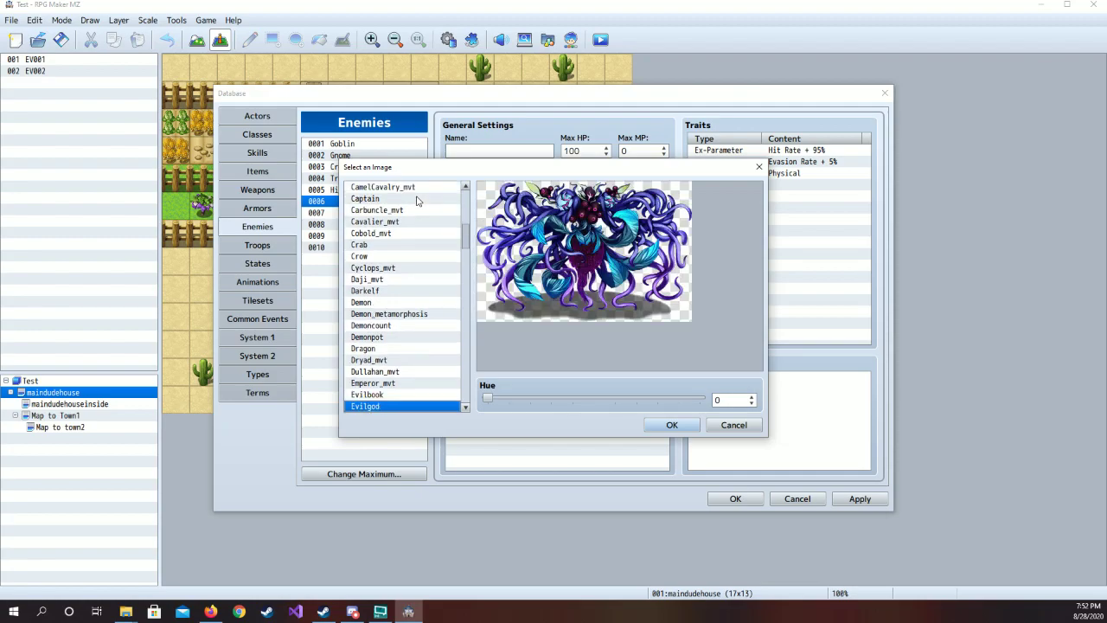
key(Down)
key(Down)
key(Down)
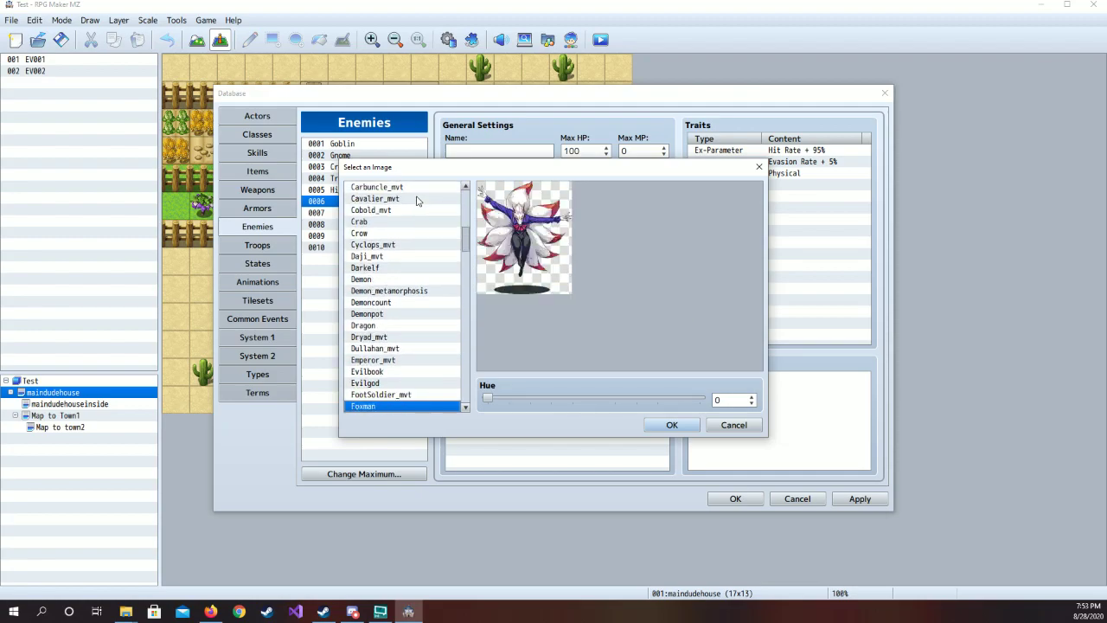
key(Down)
key(Down)
key(Down)
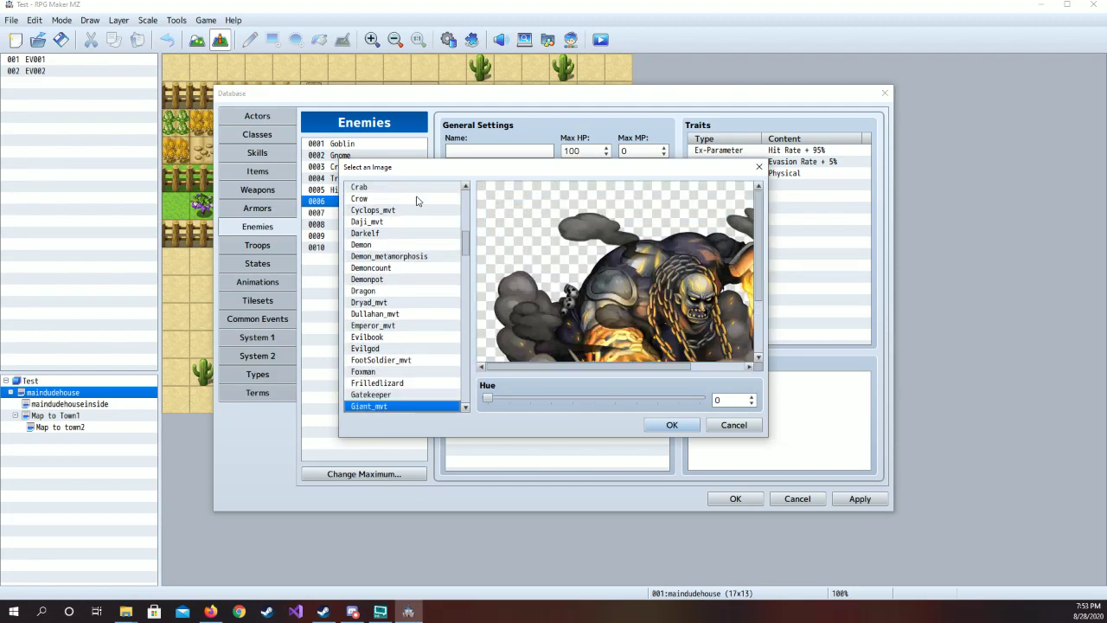
key(Down)
key(Down)
key(Down)
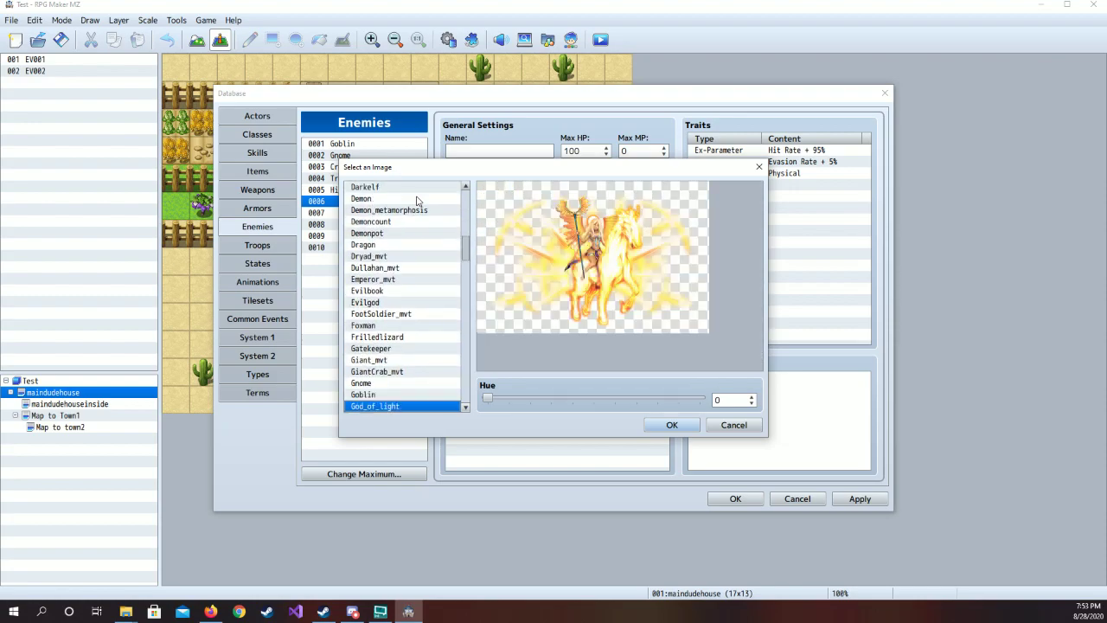
key(Down)
key(Down)
key(Down)
key(Down)
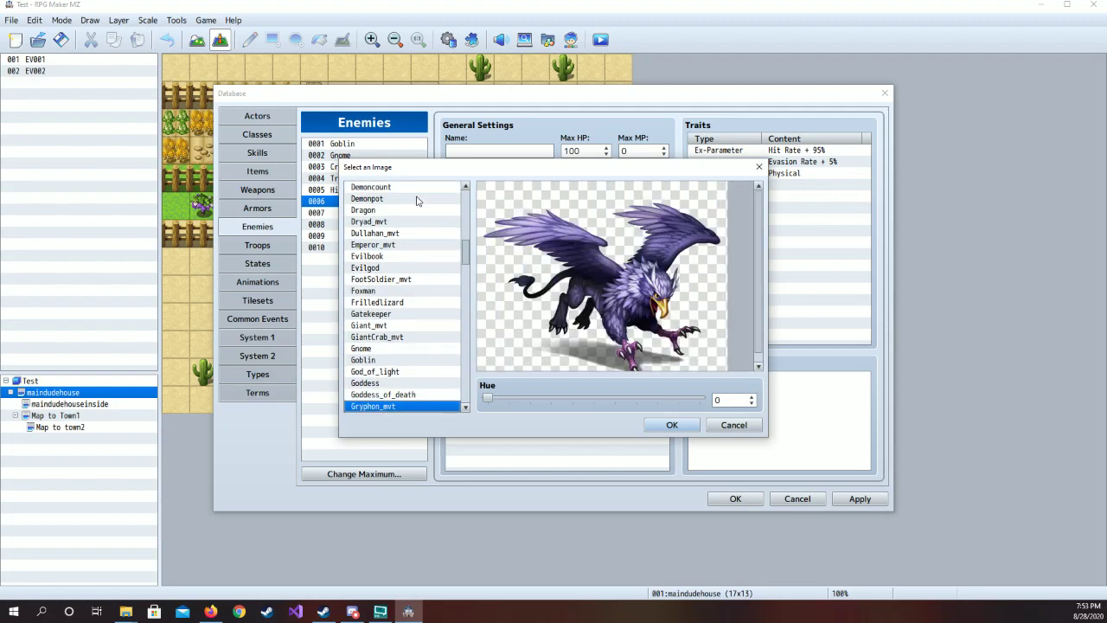
key(Down)
key(Down)
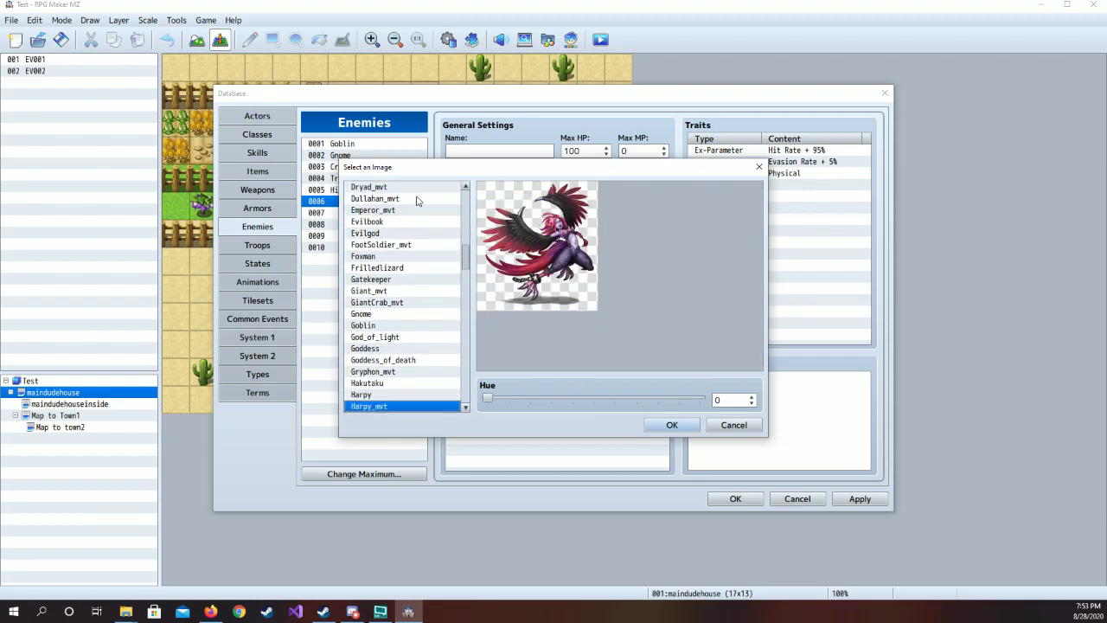
key(Down)
key(Down)
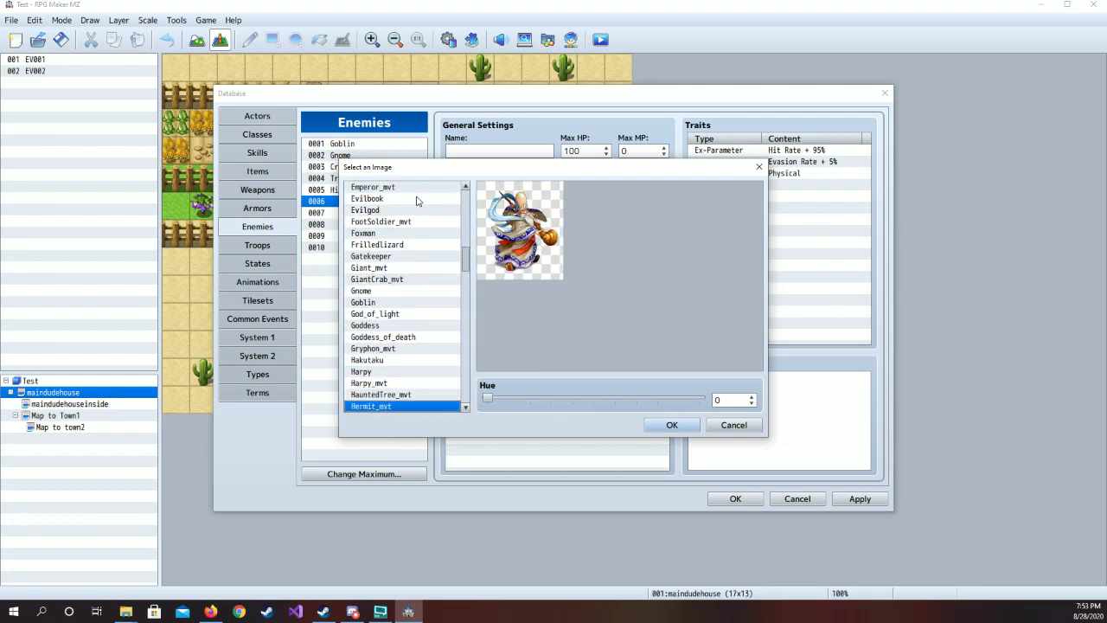
key(Down)
key(Down)
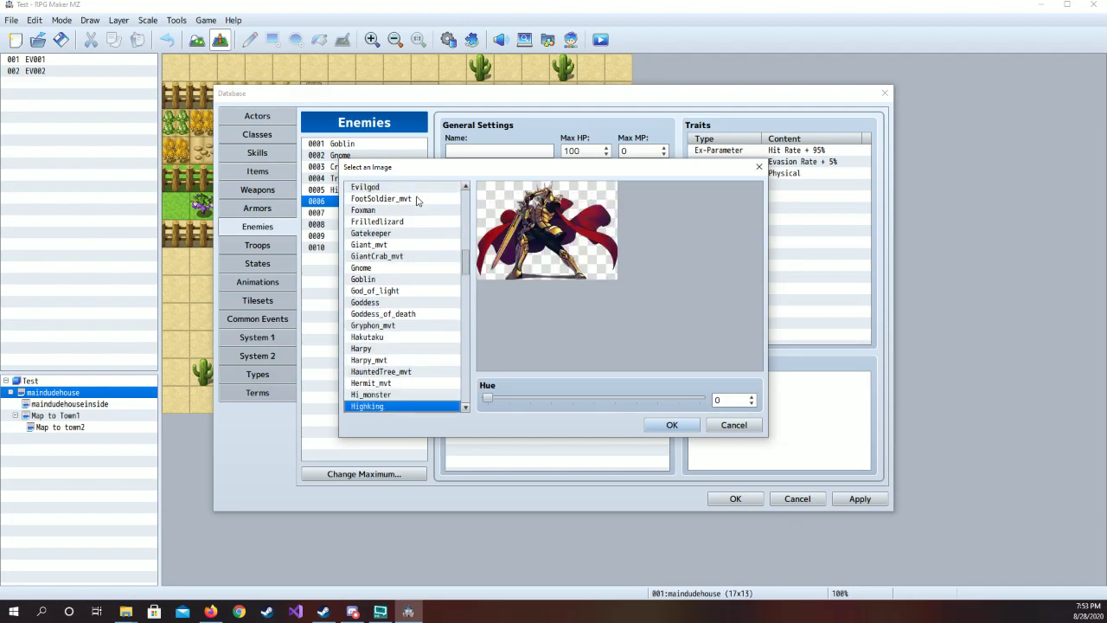
key(Down)
key(Down)
key(Down)
key(Down)
key(Down)
key(Down)
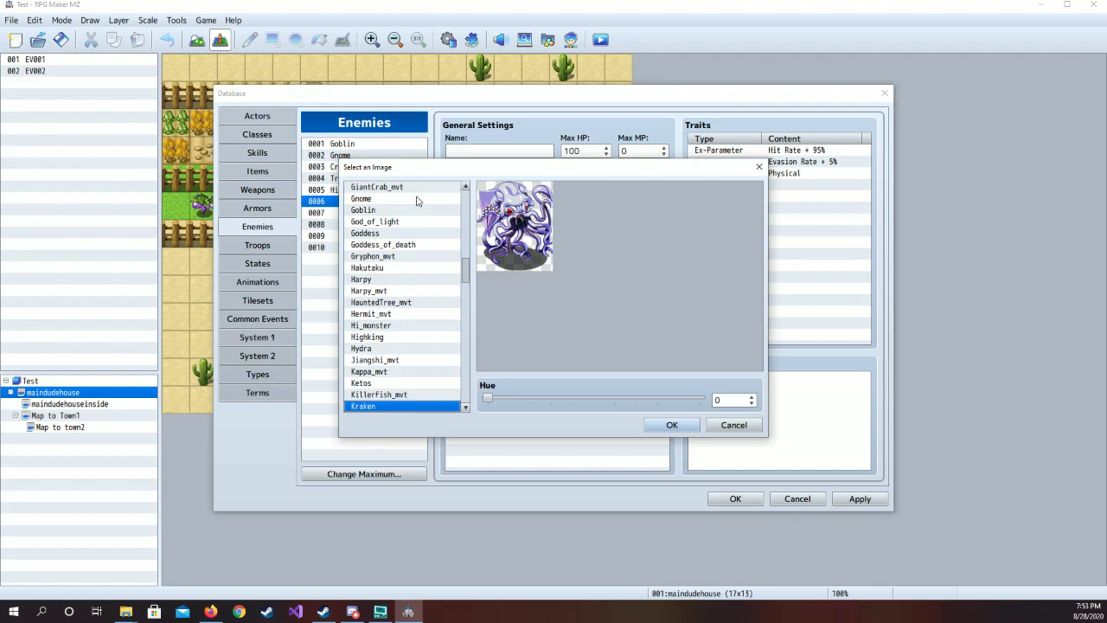
key(Down)
key(Down)
key(Down)
key(Down)
key(Down)
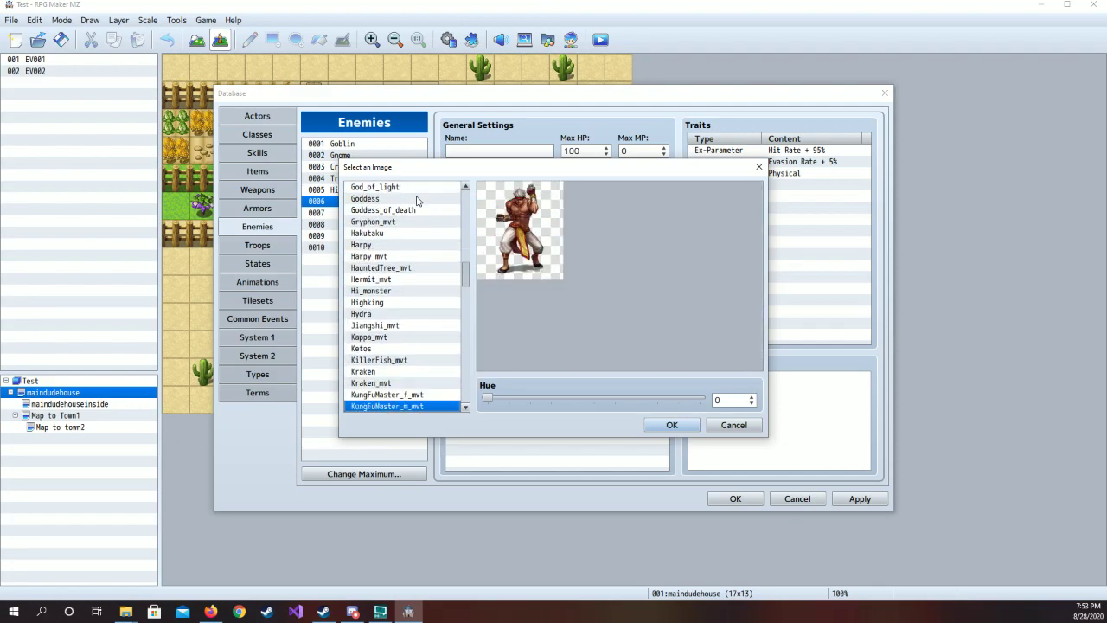
key(Down)
key(Down)
key(Down)
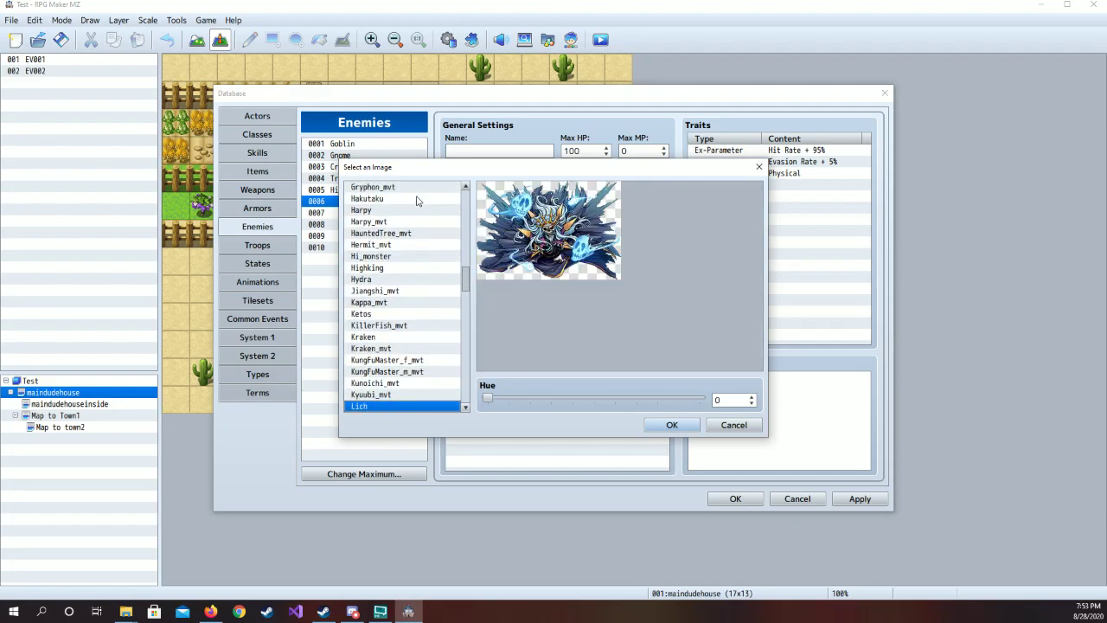
key(Down)
key(Down)
key(Down)
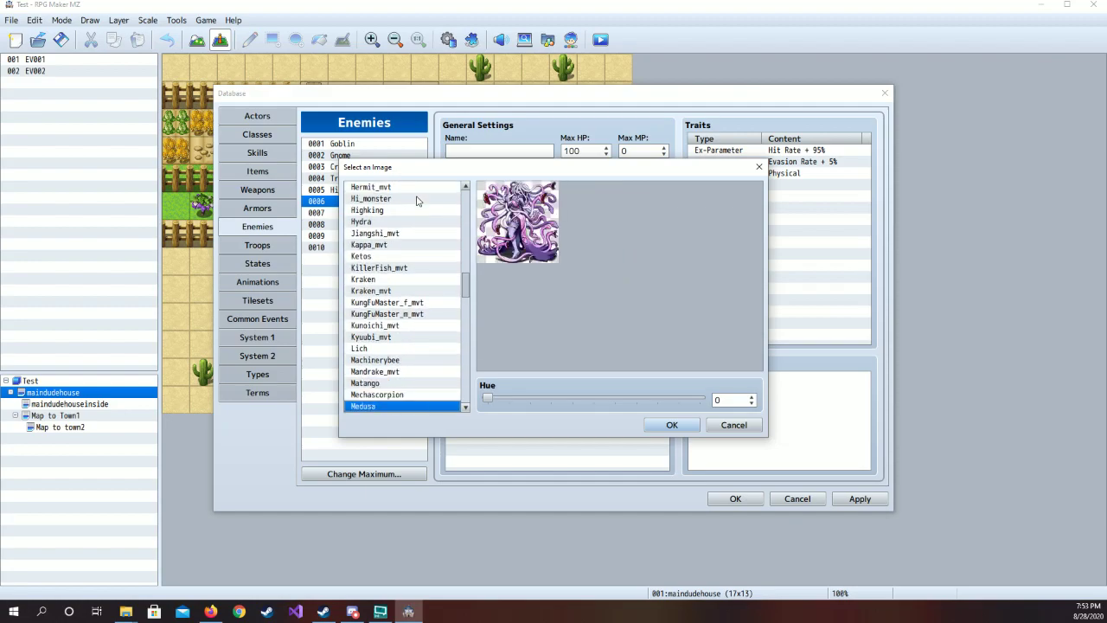
key(Down)
key(Down)
key(Down)
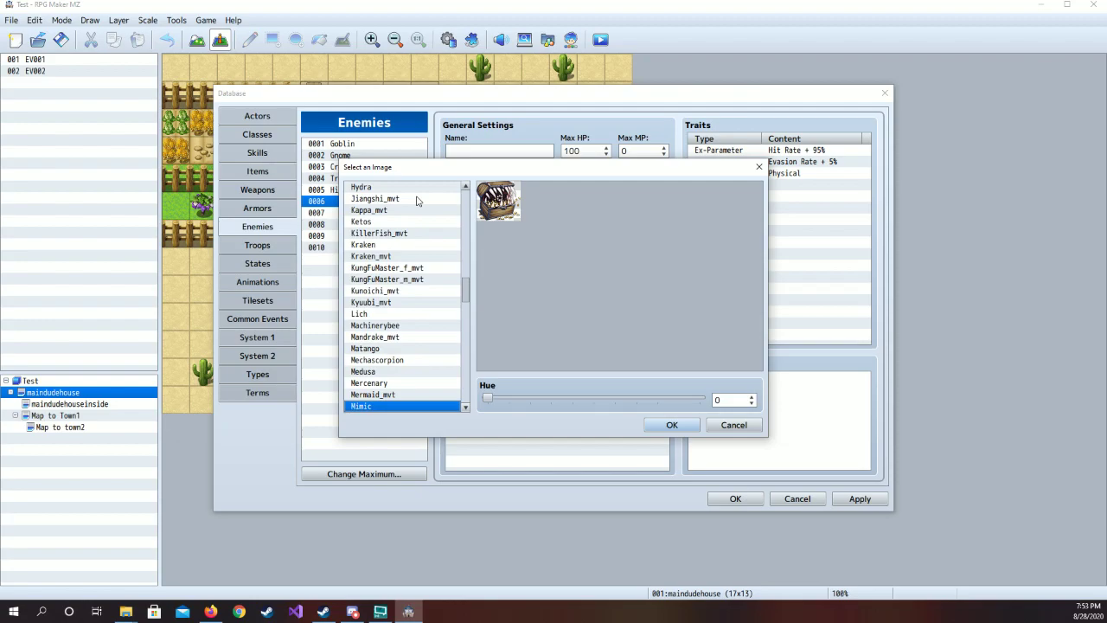
key(Down)
key(Down)
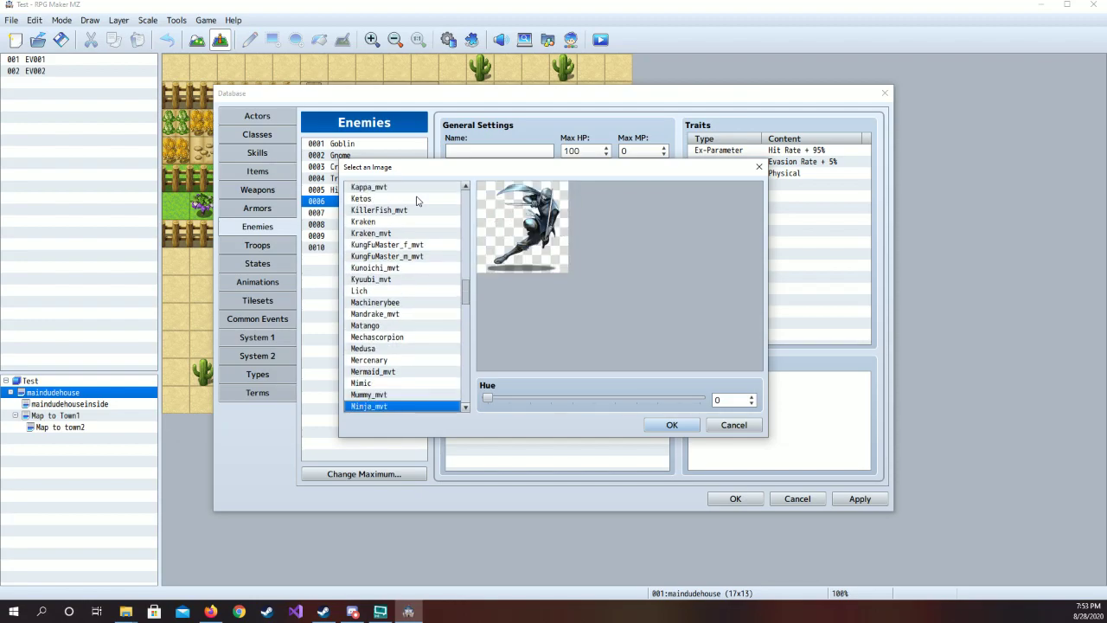
key(Up)
key(Down)
key(Down)
key(Down)
key(Down)
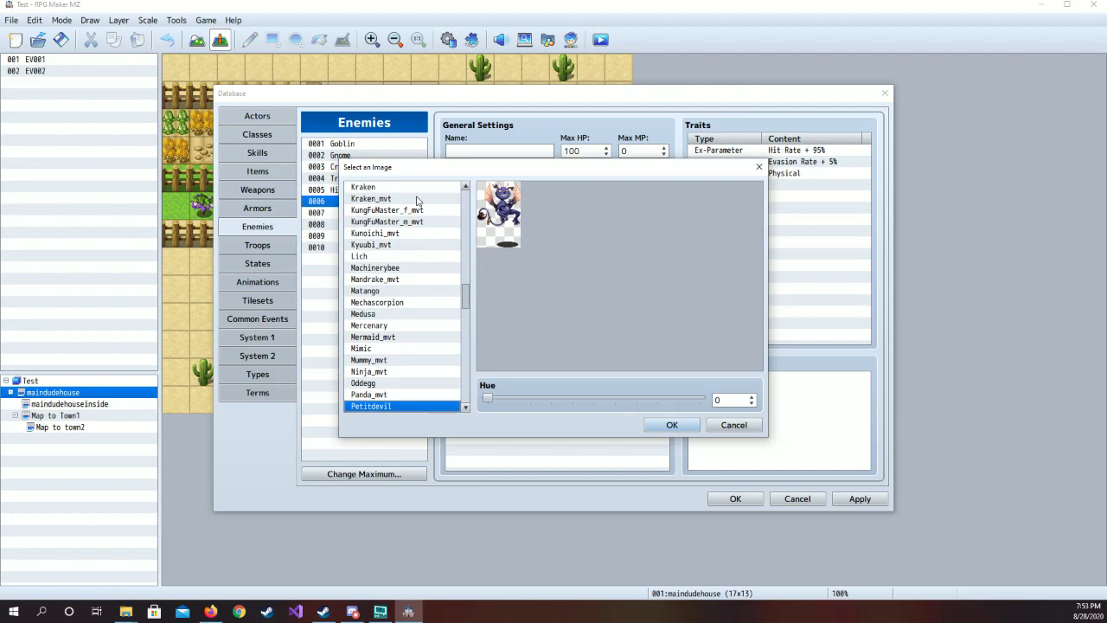
key(Down)
key(Down)
key(Down)
key(Down)
key(Down)
key(Down)
key(Down)
key(Down)
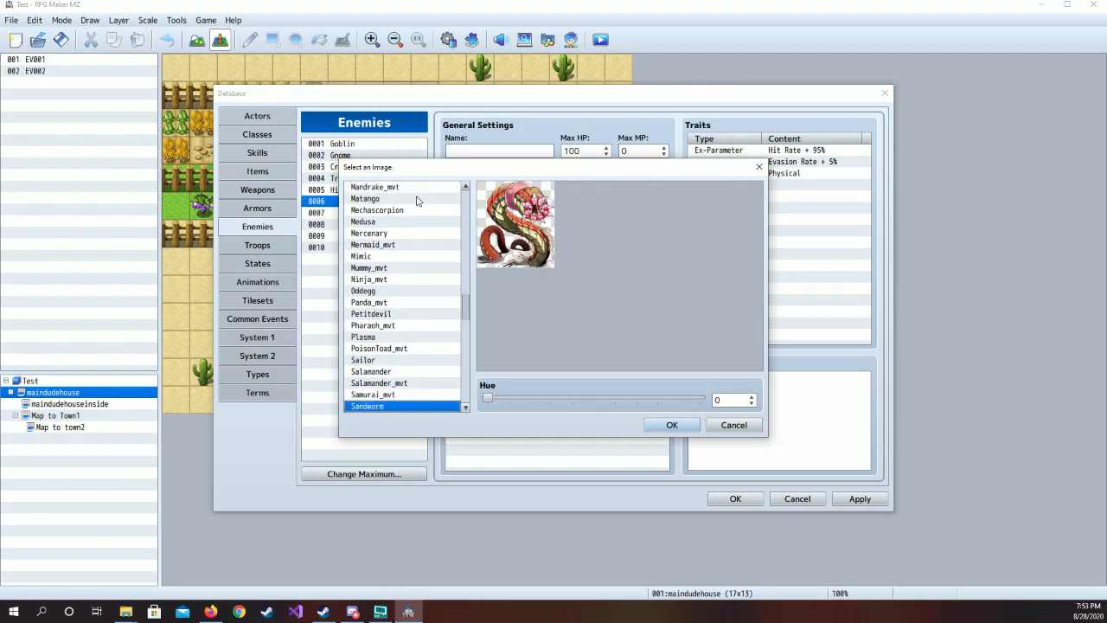
Browse the remaining battler images for enemy 0006 one by one, from Sandworm through the end of the list
key(Down)
key(Down)
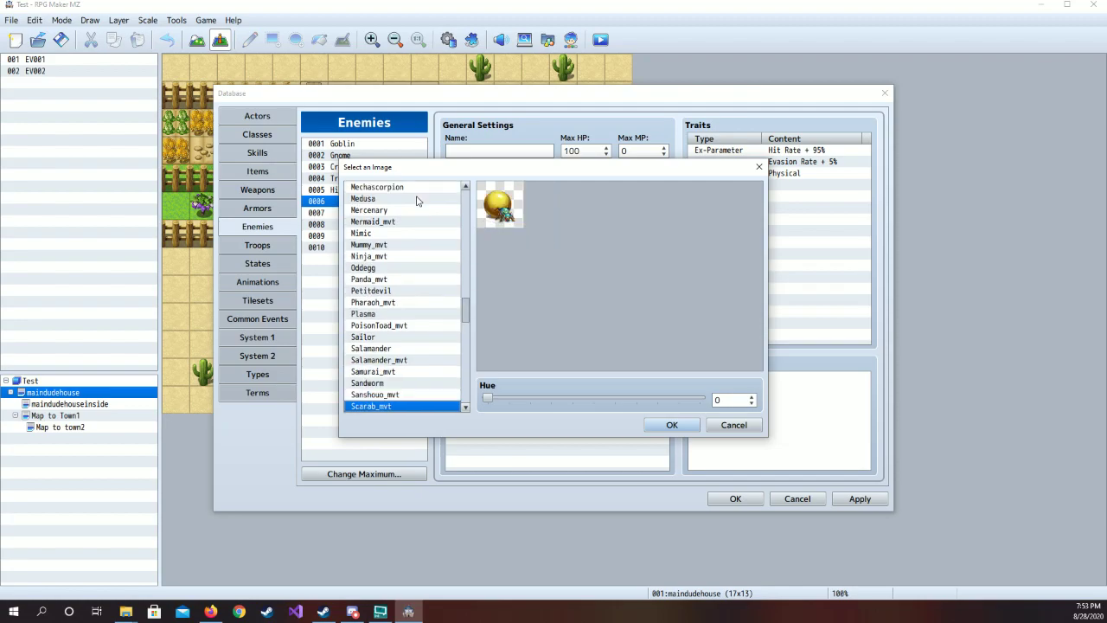
key(Down)
key(Down)
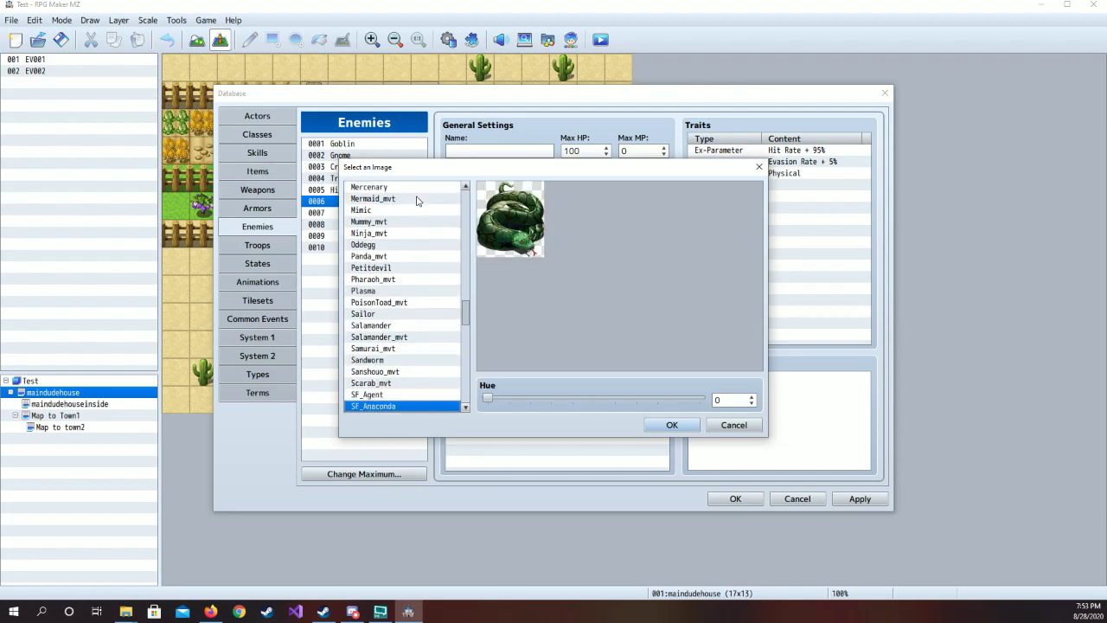
key(Down)
key(Down)
key(Down)
key(Down)
key(Down)
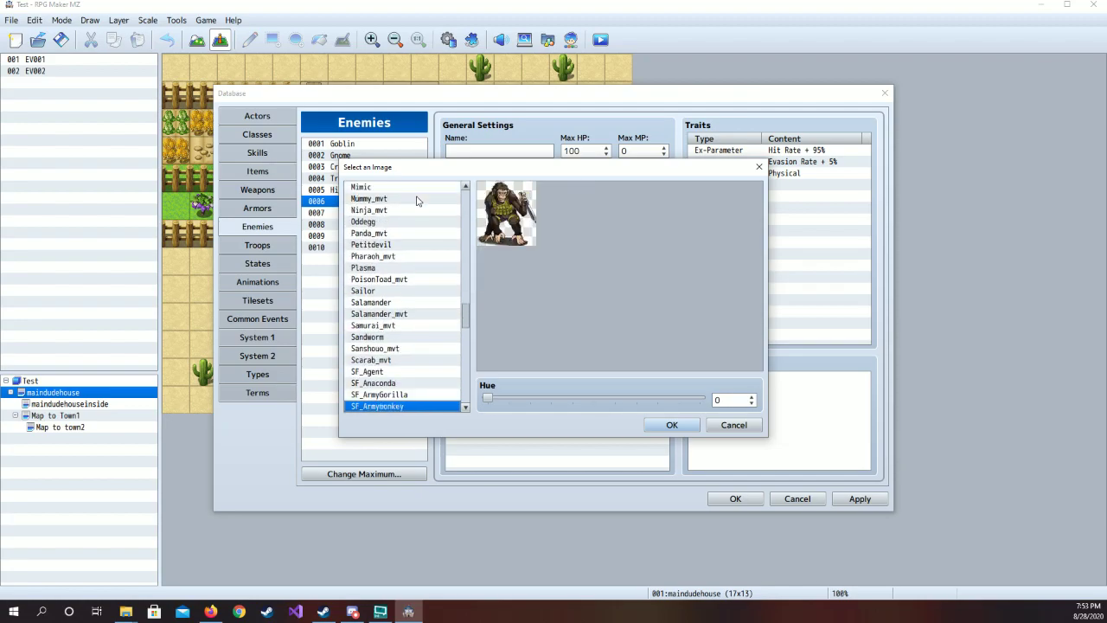
key(Down)
key(Down)
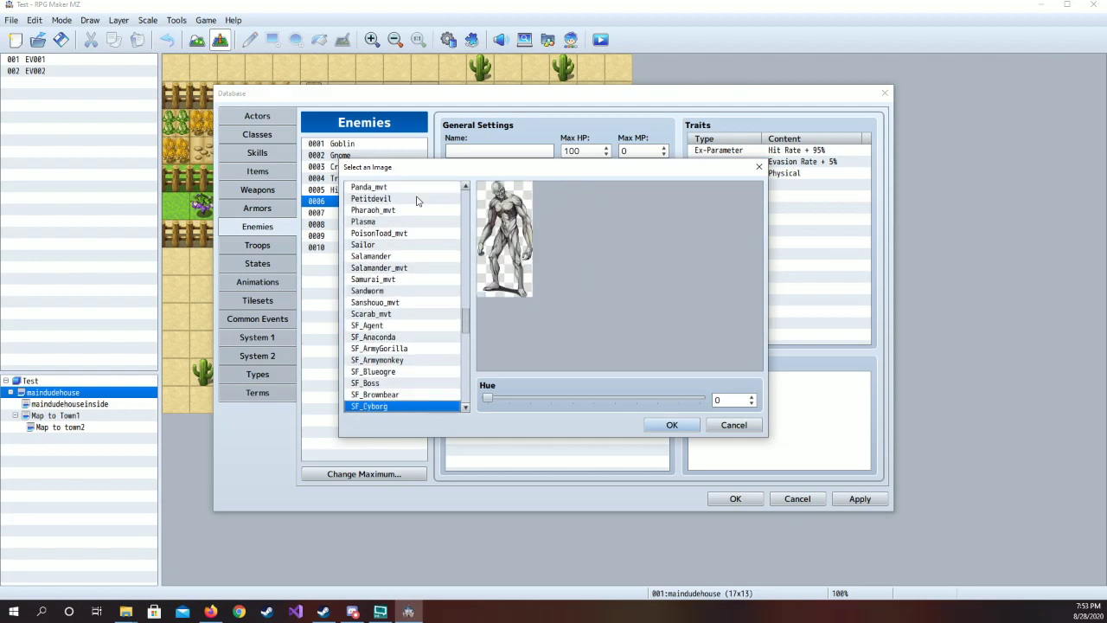
key(Down)
key(Down)
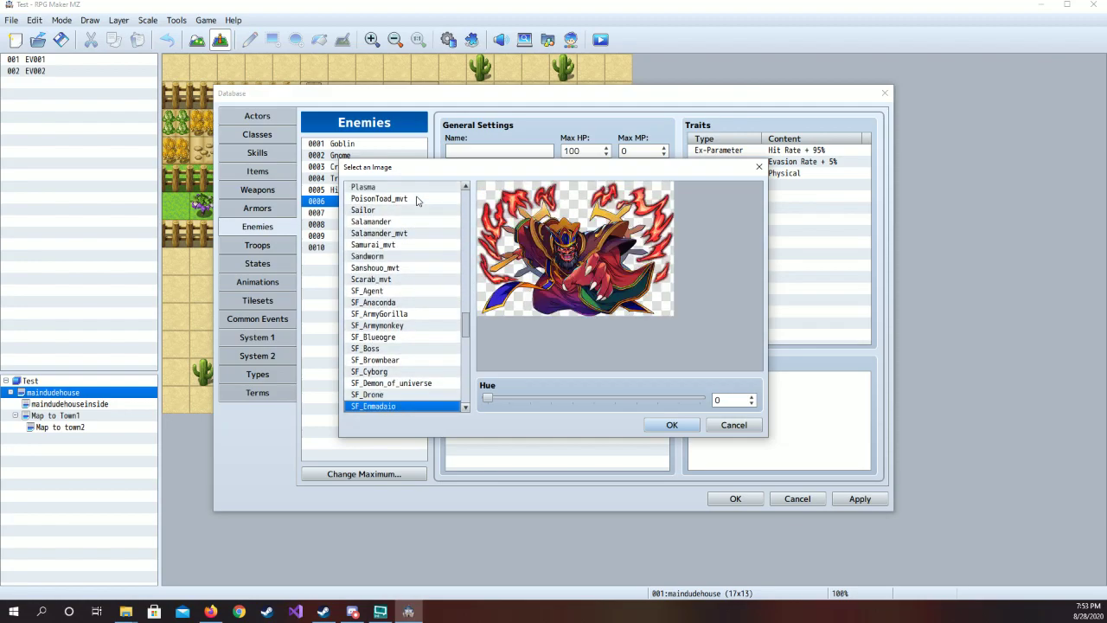
key(Down)
key(Down)
key(Down)
key(Down)
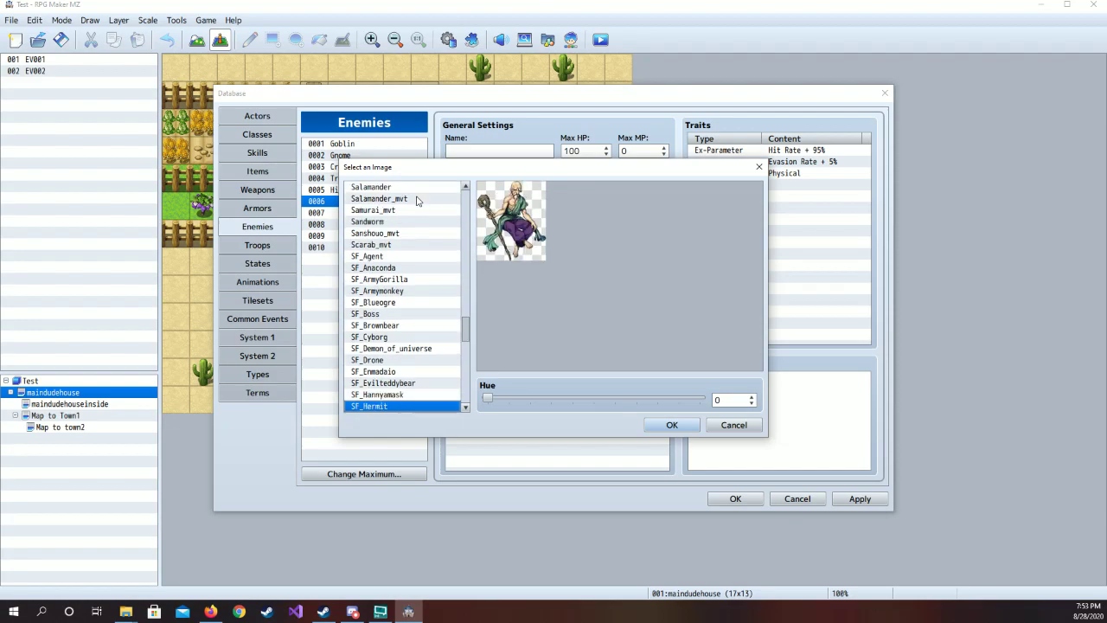
key(Down)
key(Down)
key(Down)
key(Down)
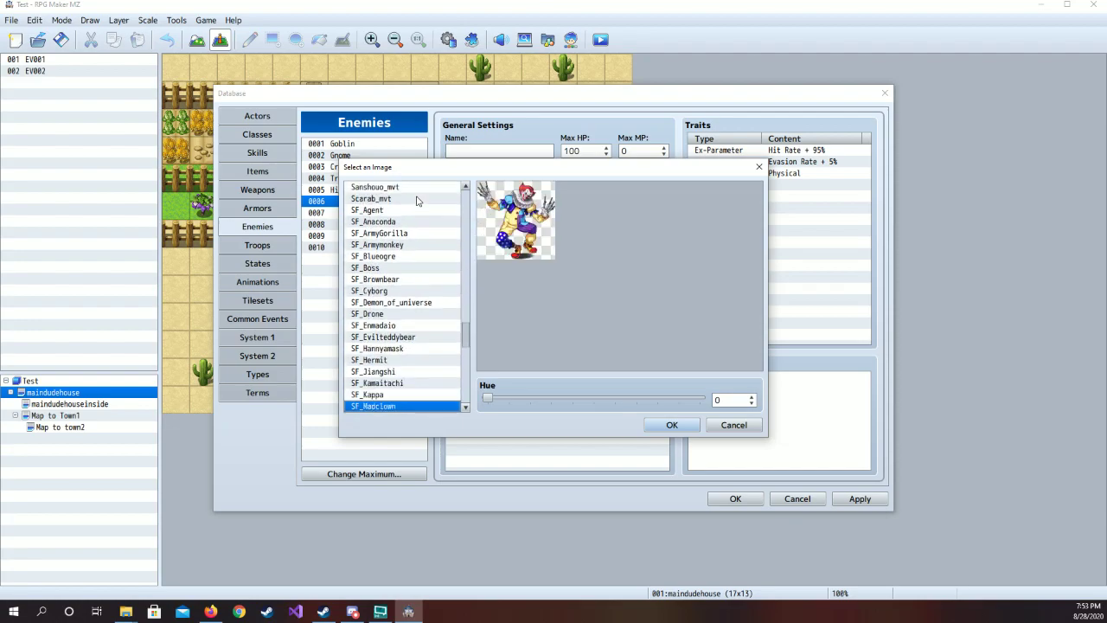
key(Down)
key(Down)
key(Down)
key(Down)
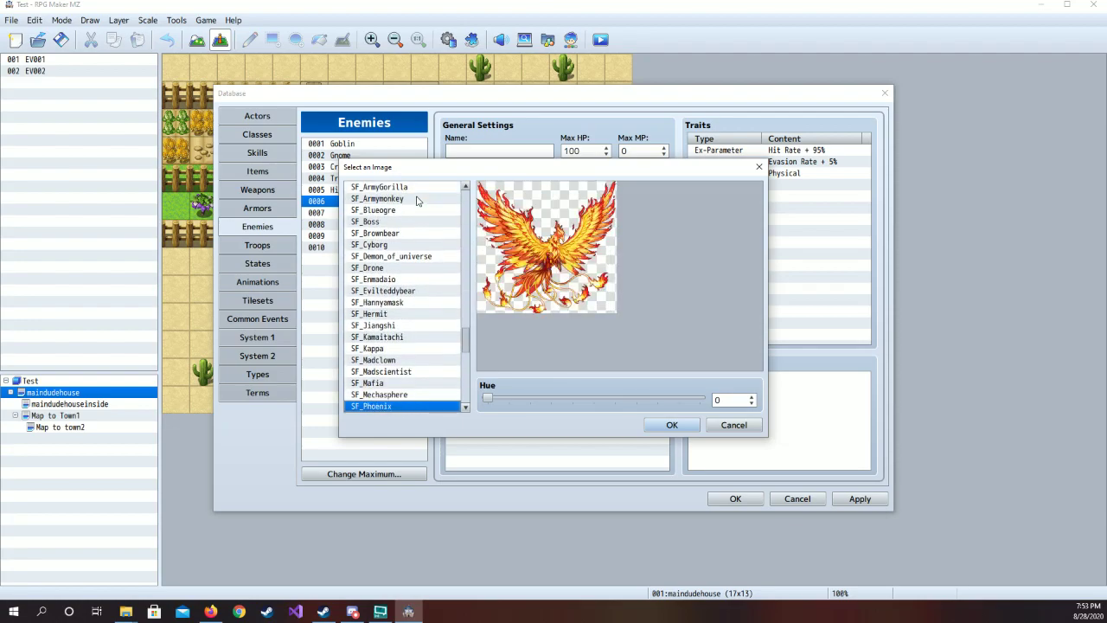
key(Down)
key(Down)
key(Down)
key(Down)
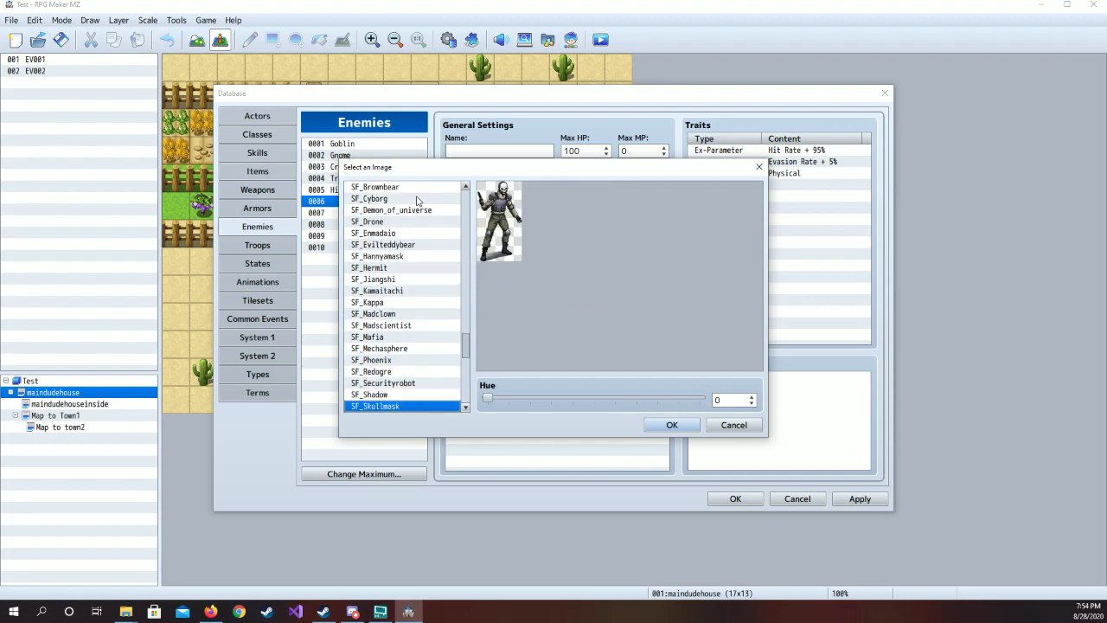
key(Down)
key(Down)
key(Down)
key(Down)
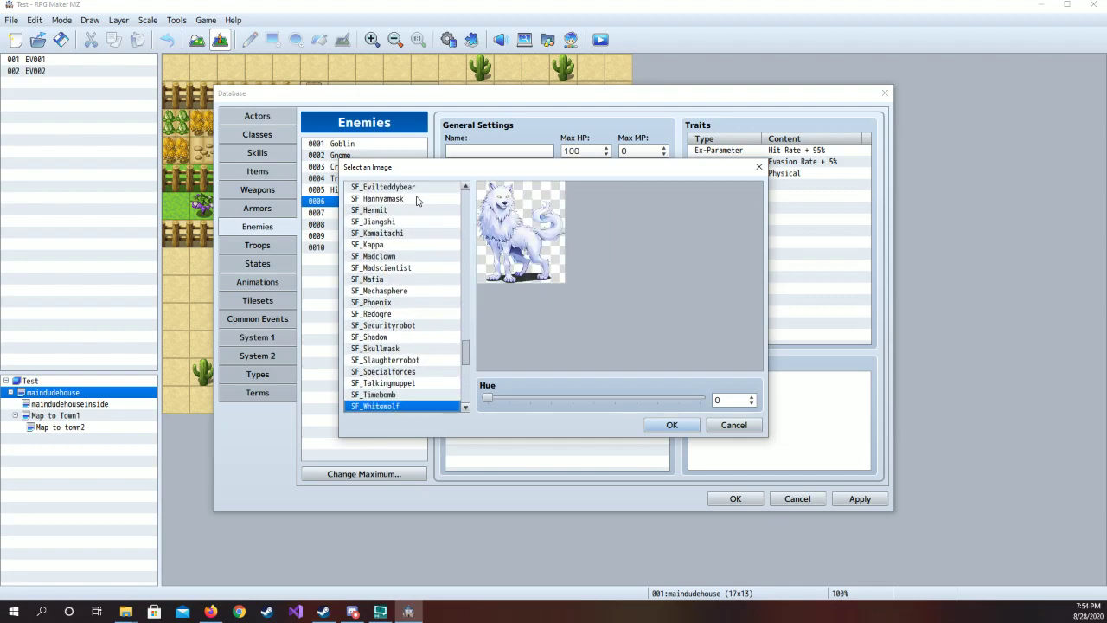
key(Down)
key(Down)
key(Down)
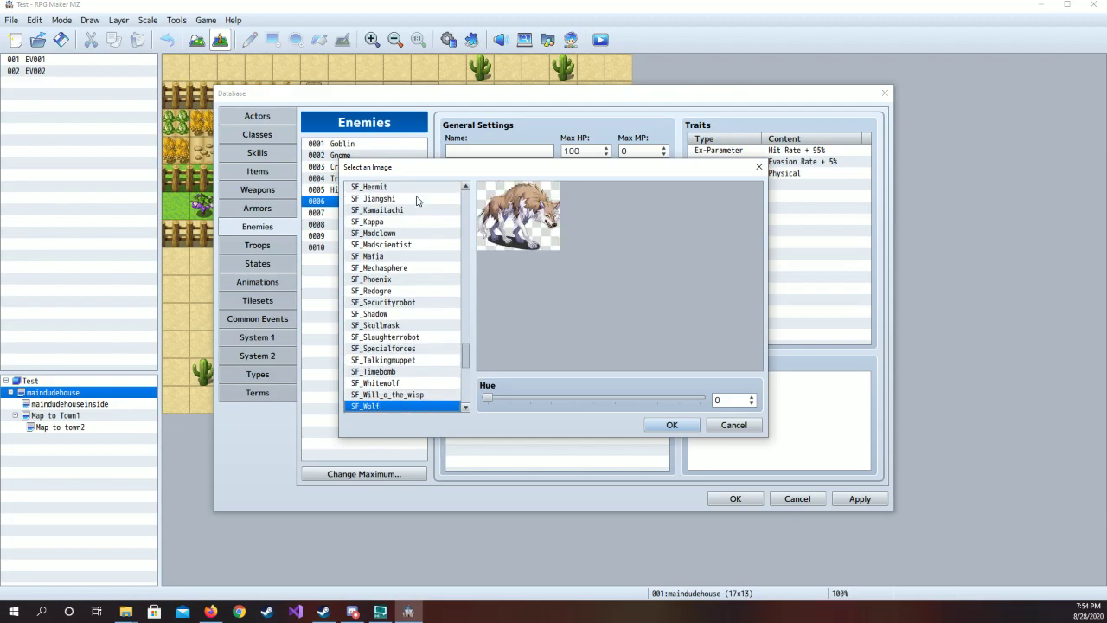
key(Down)
key(Down)
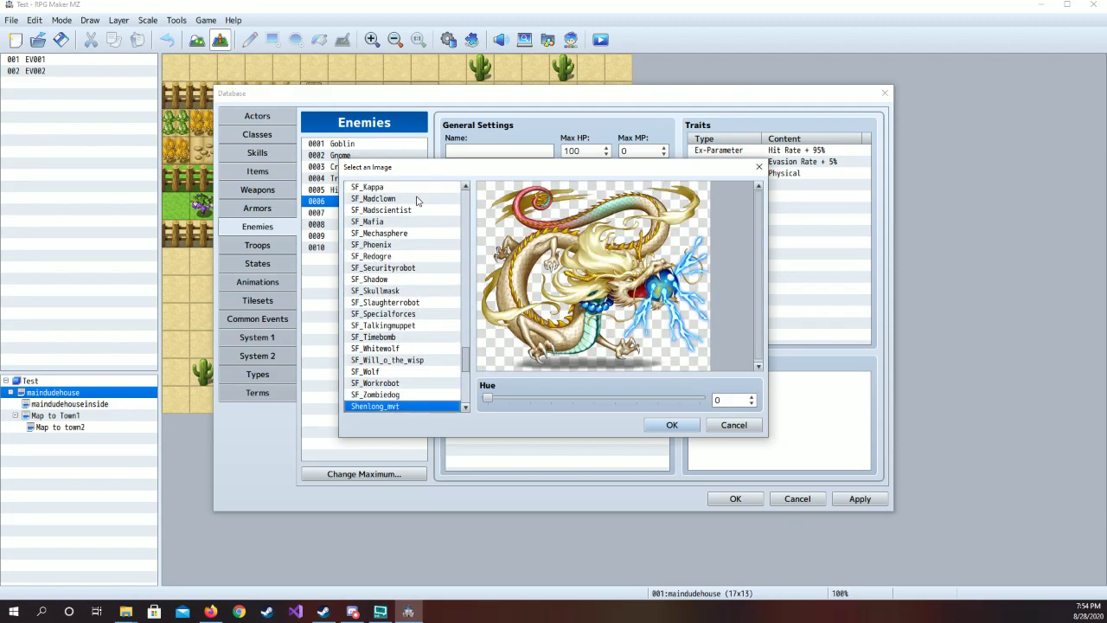
key(Down)
key(Down)
key(Down)
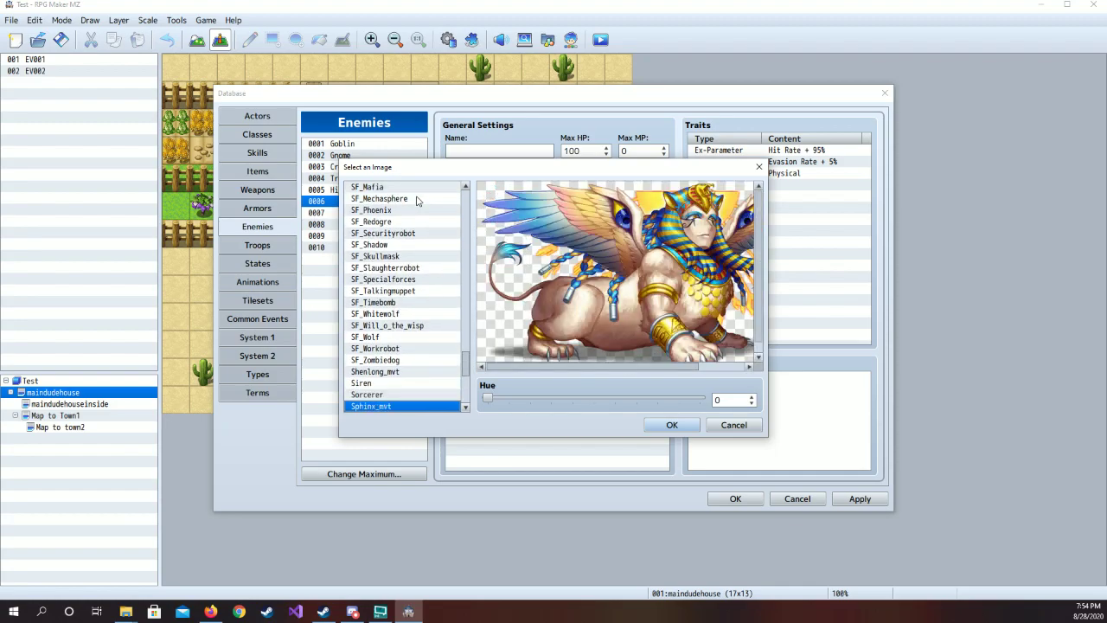
key(Down)
key(Down)
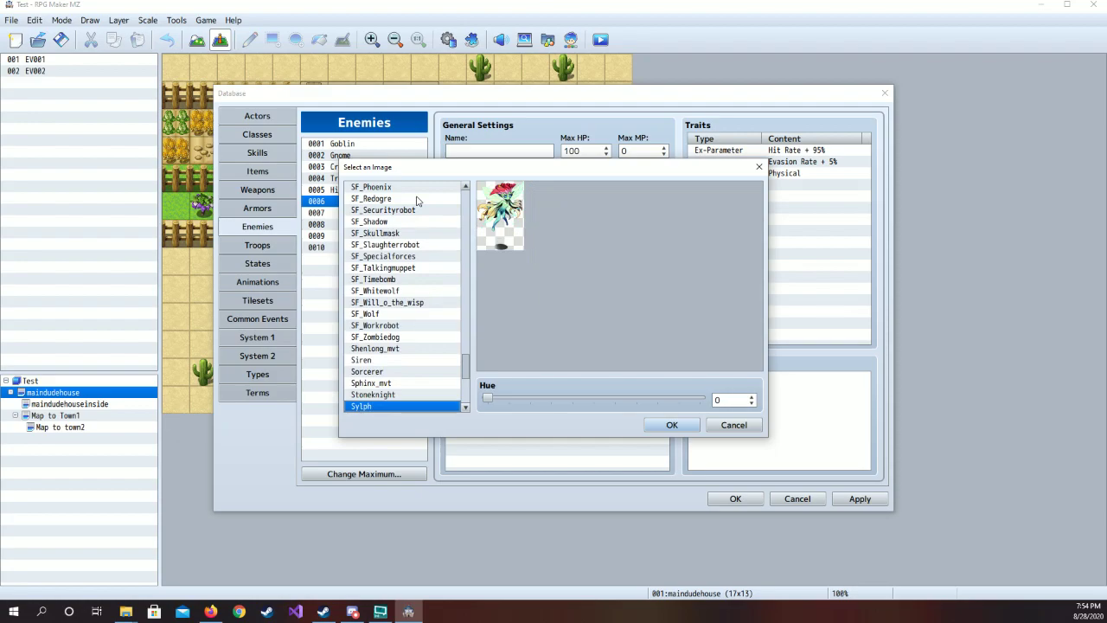
key(Down)
key(Down)
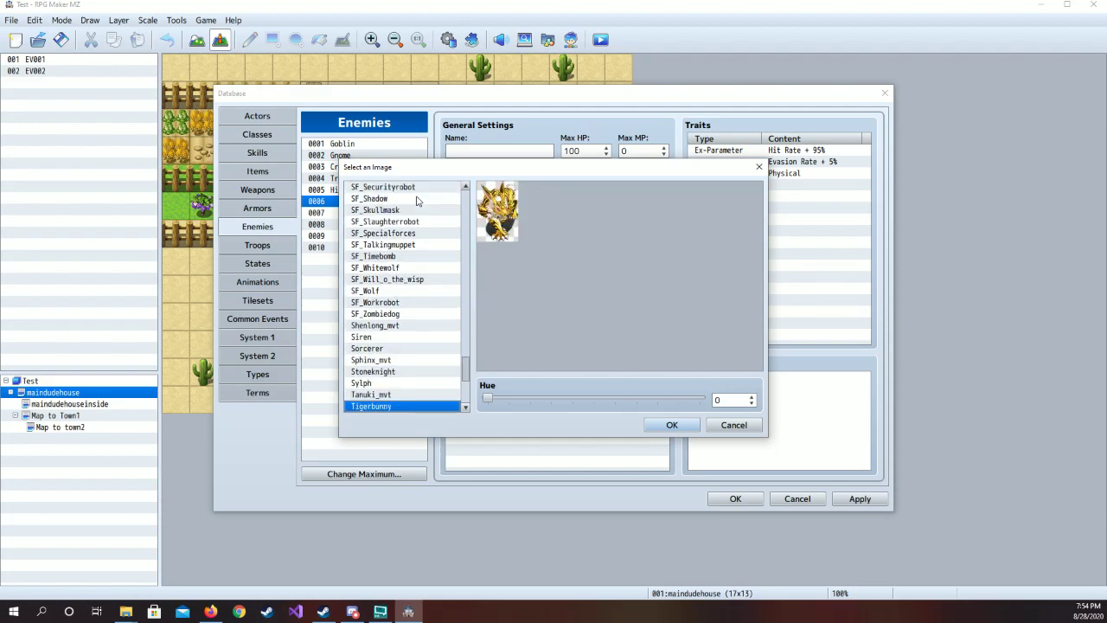
key(Down)
key(Down)
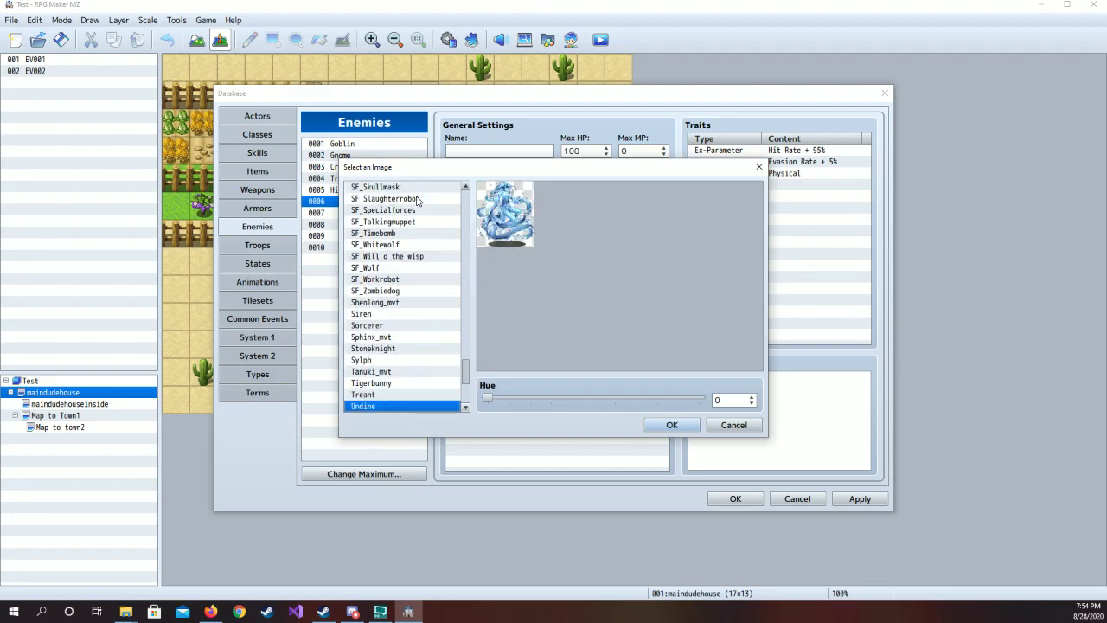
key(Down)
key(Down)
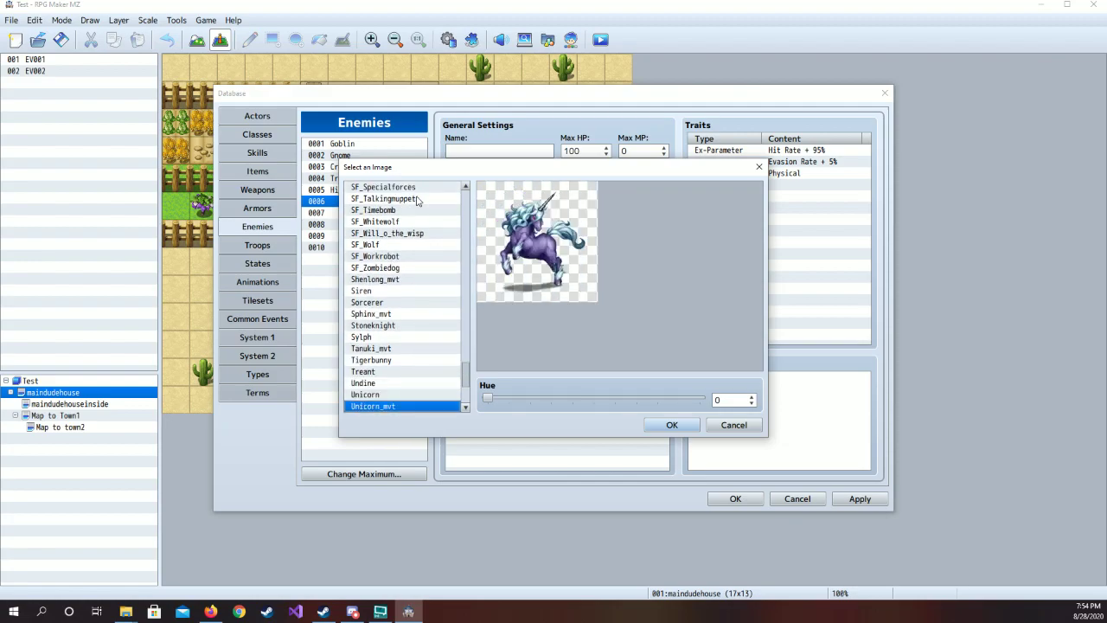
key(Down)
key(Down)
key(Down)
key(Down)
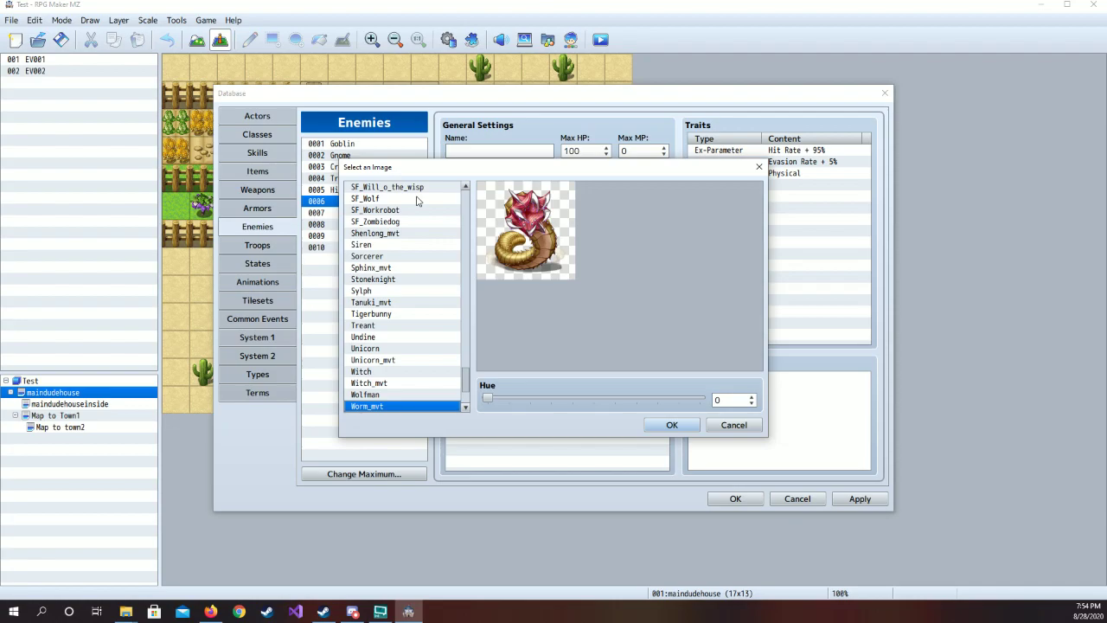
key(Down)
key(Down)
key(Down)
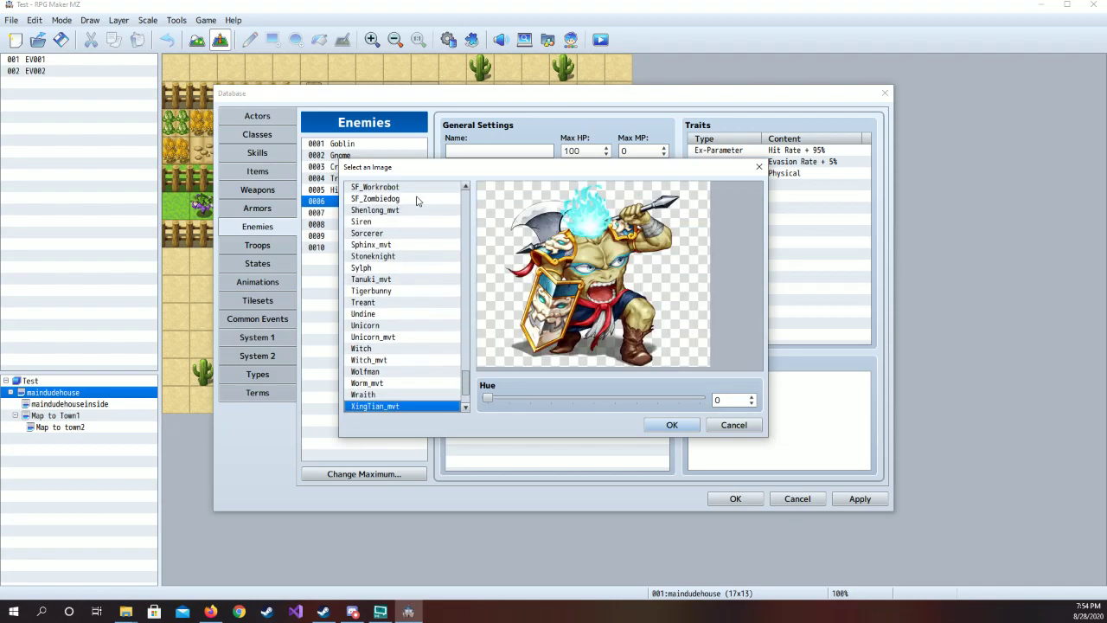
key(Down)
key(Down)
key(Down)
key(Down)
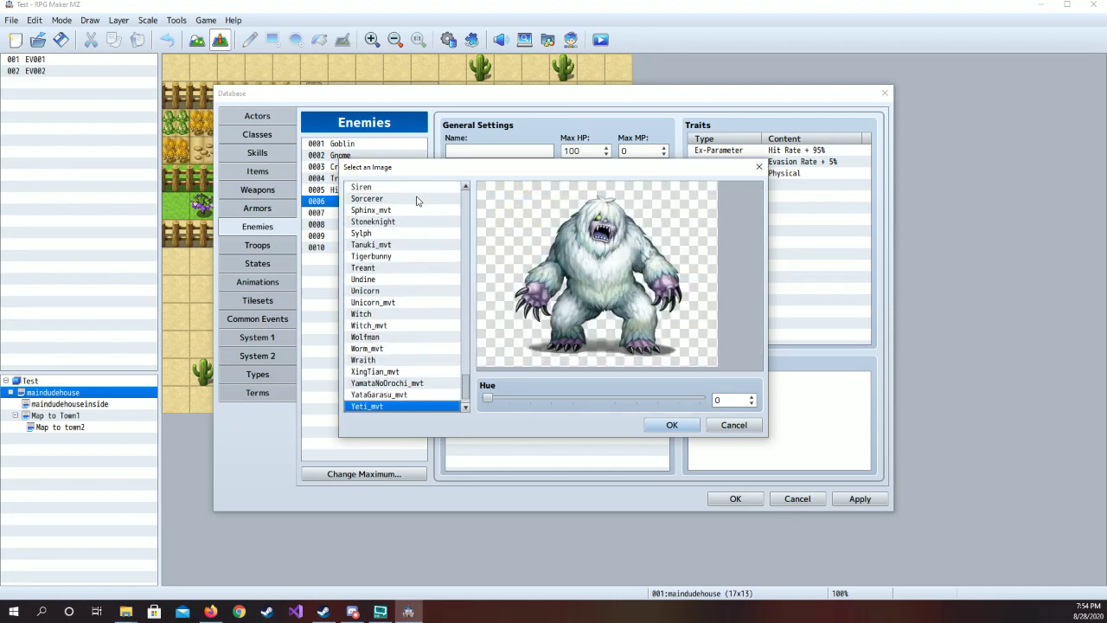
Assign the Worm_mvt battler image to enemy 0006
key(Up)
key(Up)
key(Up)
key(Up)
key(Up)
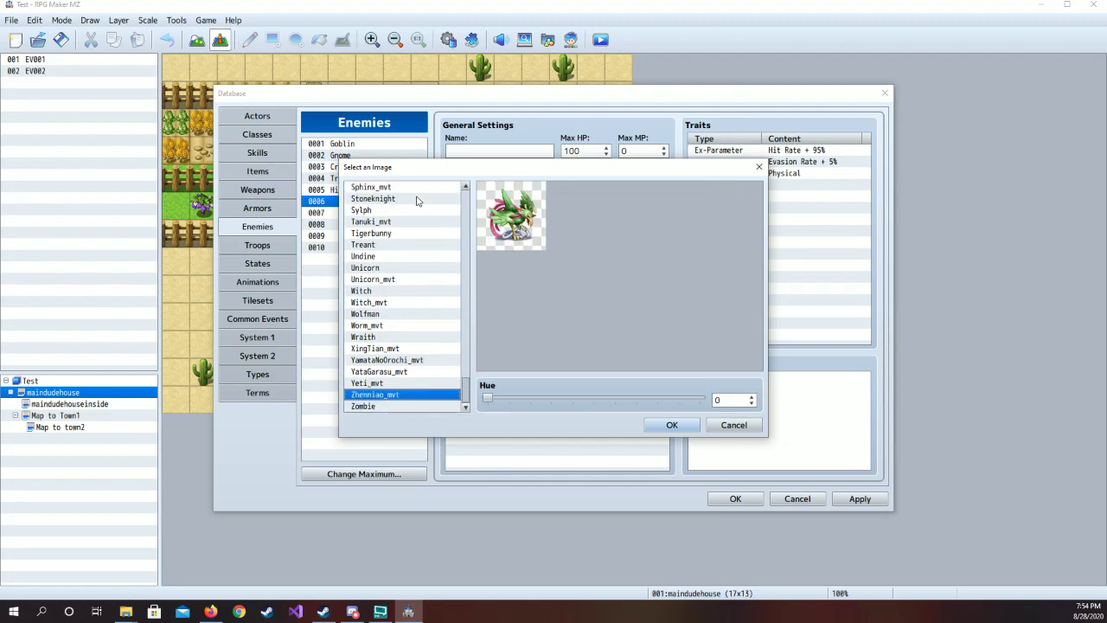
key(Up)
key(Up)
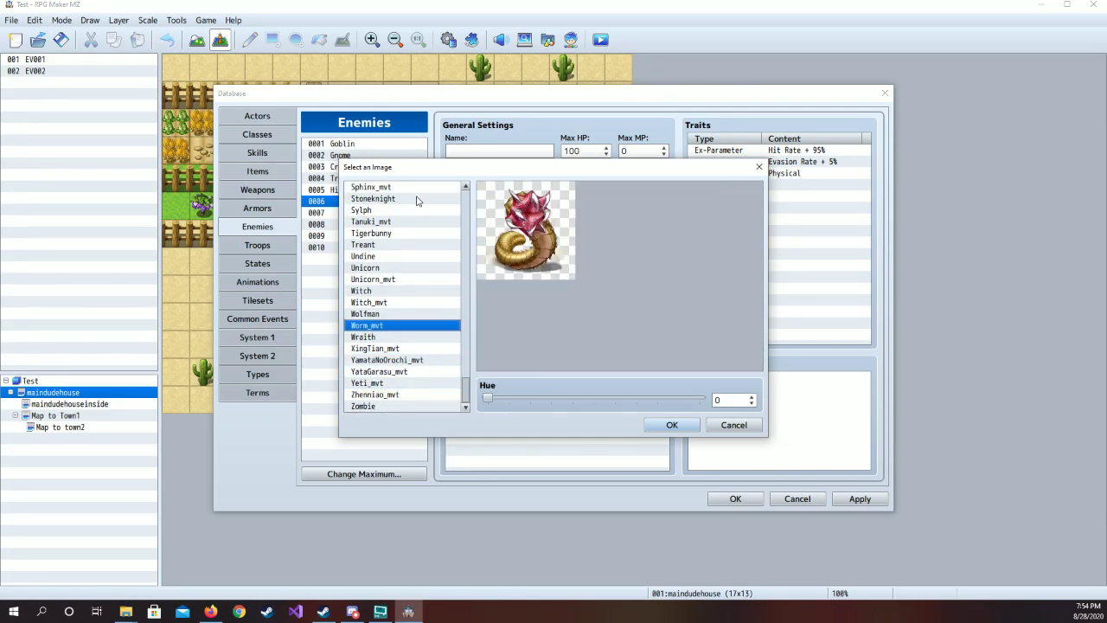
click(672, 424)
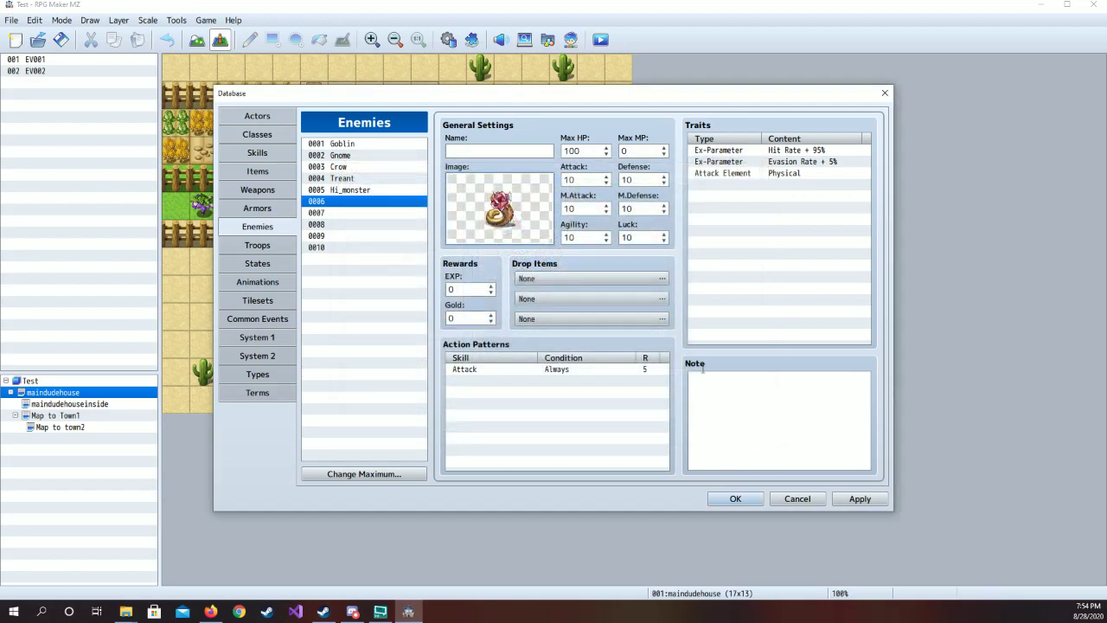
Set enemy 0006's Max HP to 250 and name it Desert Worm
double_click(584, 152)
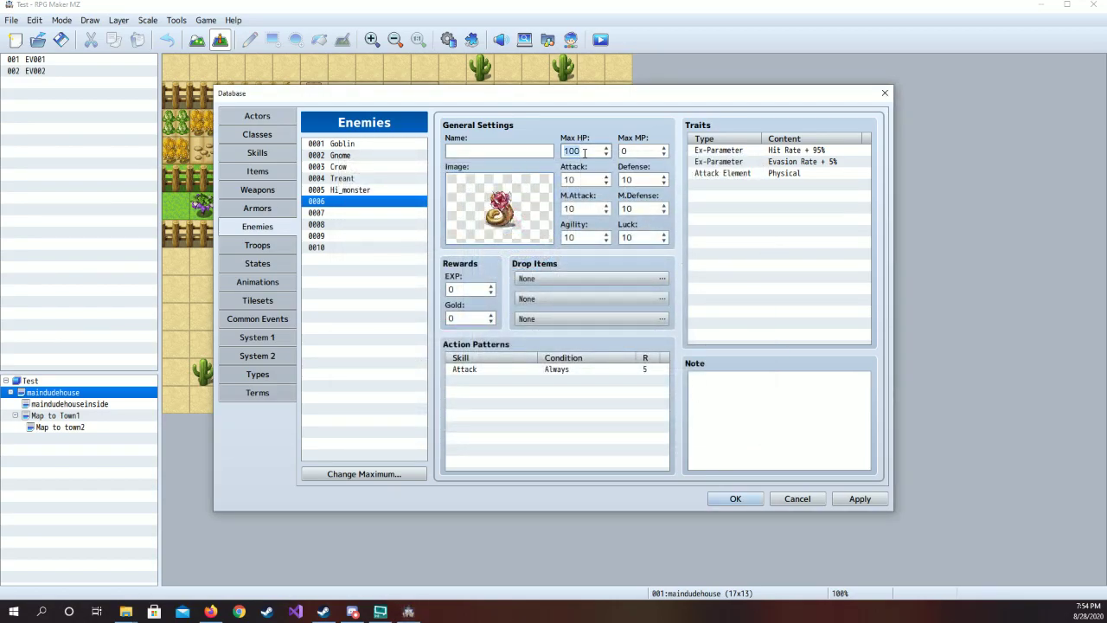
text(250)
click(481, 152)
text(Desert)
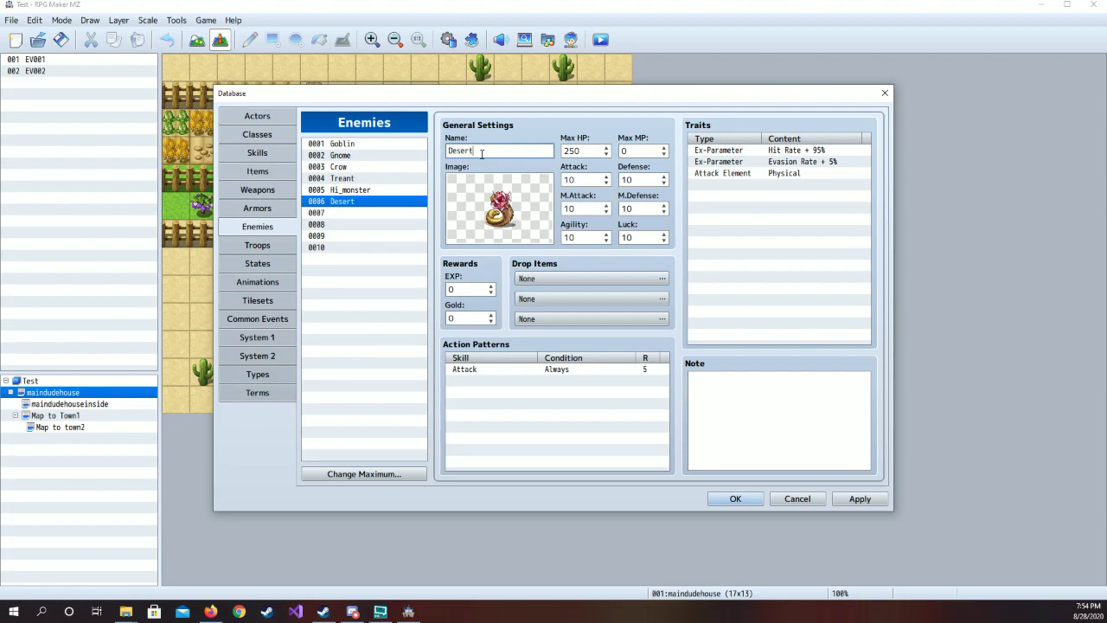
text( Worm)
Shift the hue of the Desert Worm's image so its golden body turns reddish pink
double_click(497, 205)
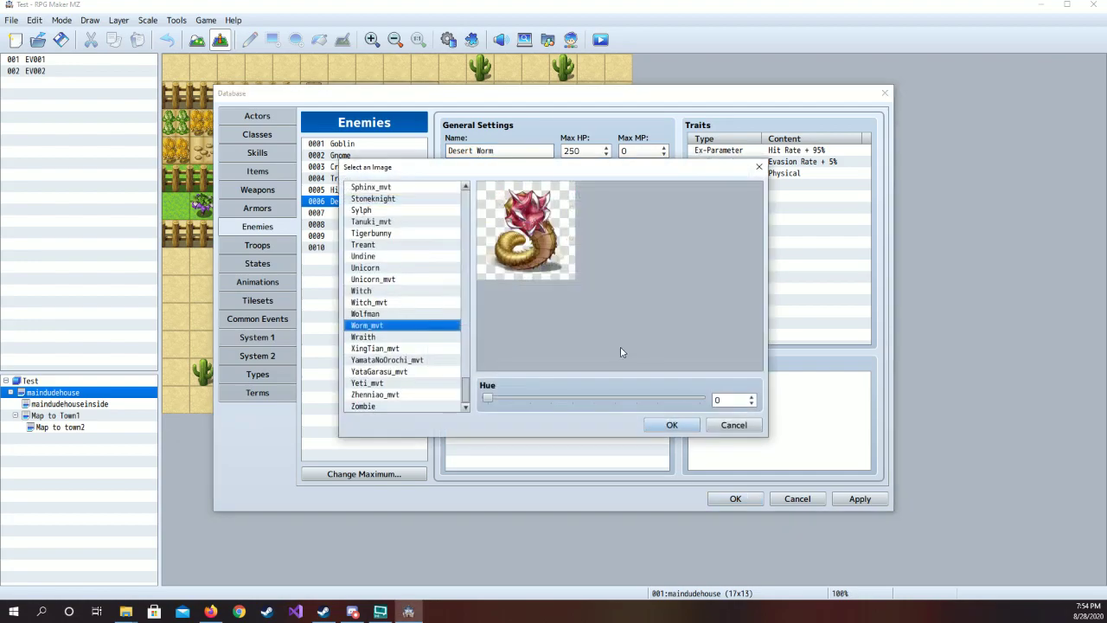
drag(490, 398, 679, 403)
click(688, 429)
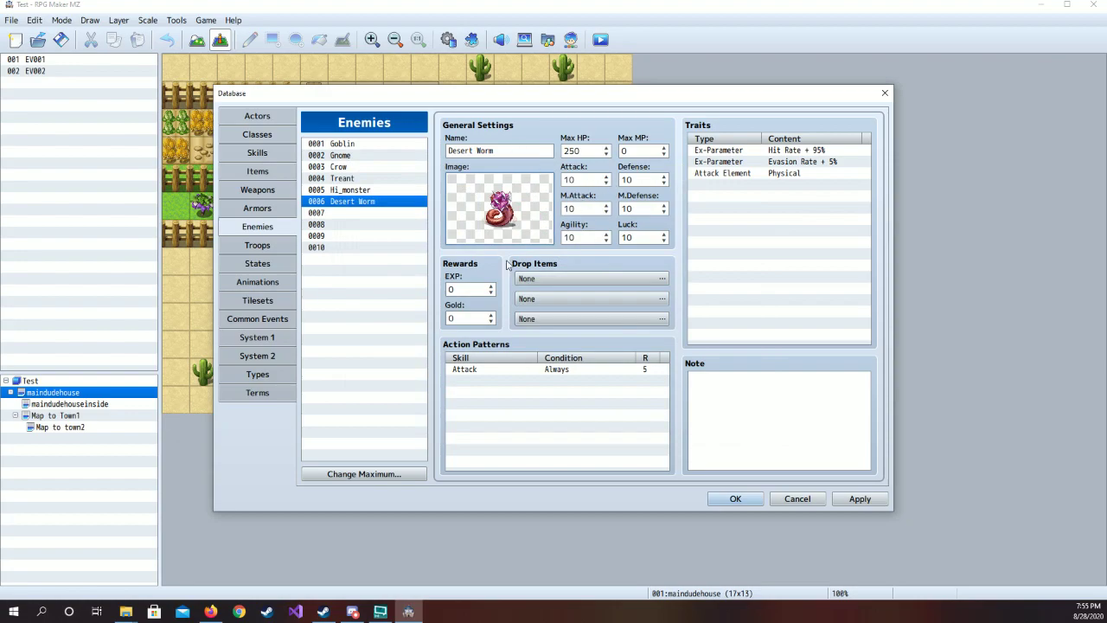
Compare with the Goblin's stats and set the Desert Worm's Attack and Defense to 15 each
click(414, 146)
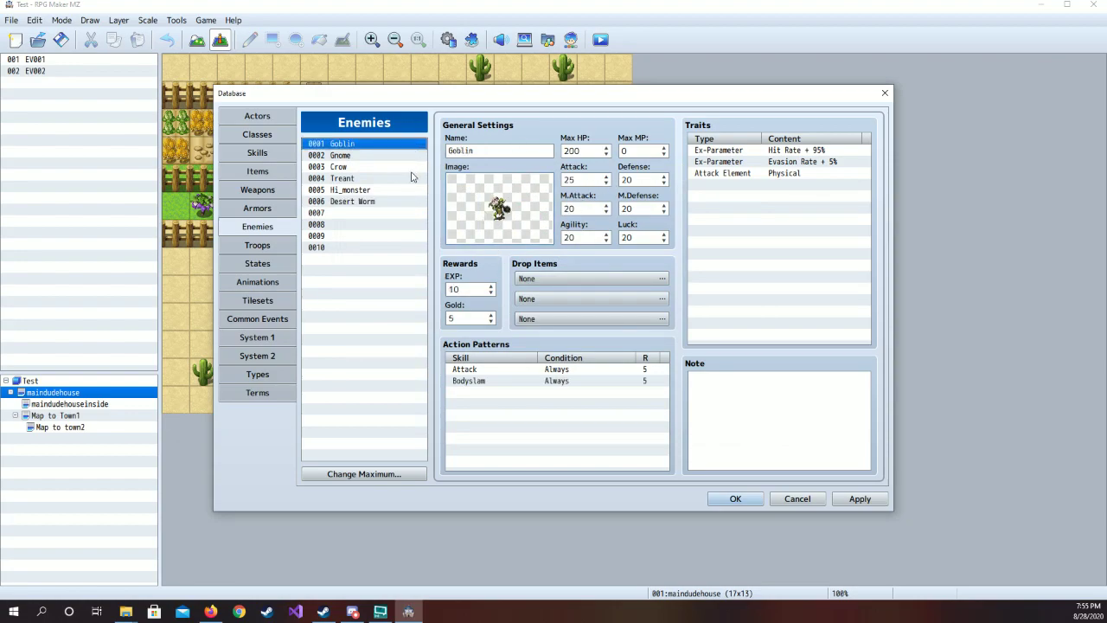
click(389, 202)
click(581, 179)
key(BackSpace)
key(BackSpace)
text(15)
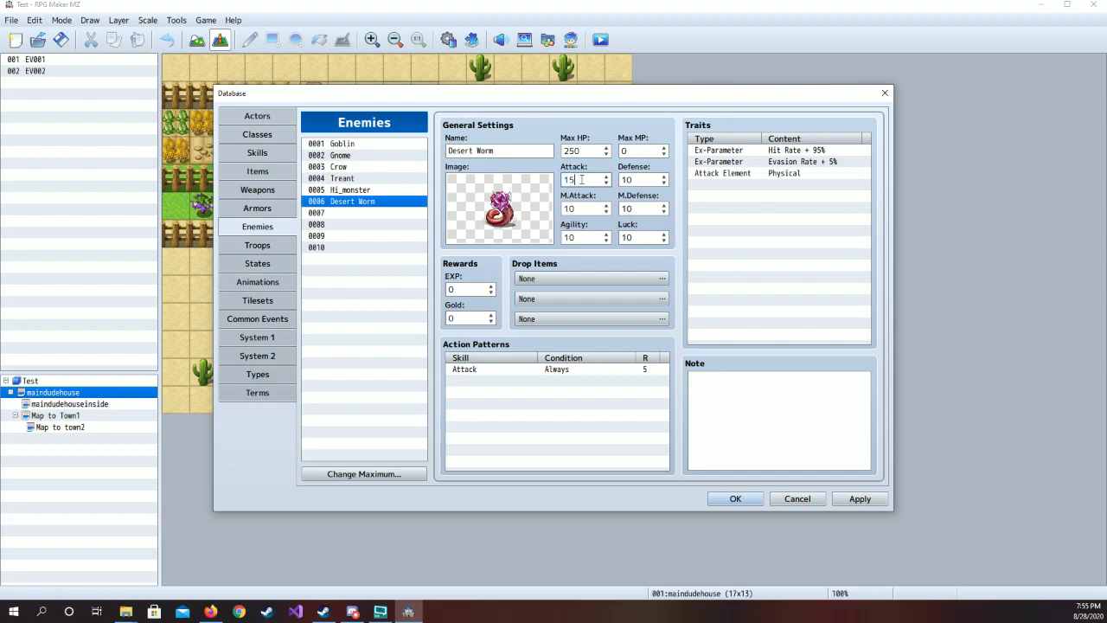
click(639, 179)
key(BackSpace)
key(BackSpace)
text(15)
Set the Desert Worm's Agility to 17 and its EXP reward to 50, and apply the database changes
click(588, 239)
text(17)
click(475, 289)
double_click(475, 289)
text(50)
click(857, 498)
Give the blank enemy 0007 the Salamander battler image and name it Sally
click(369, 213)
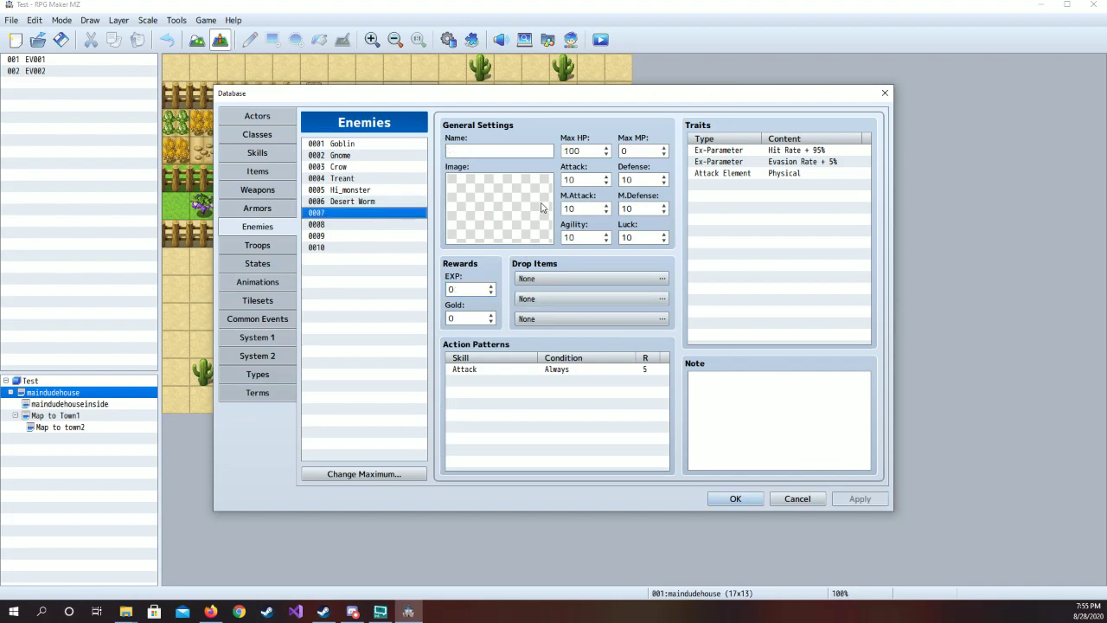
double_click(526, 195)
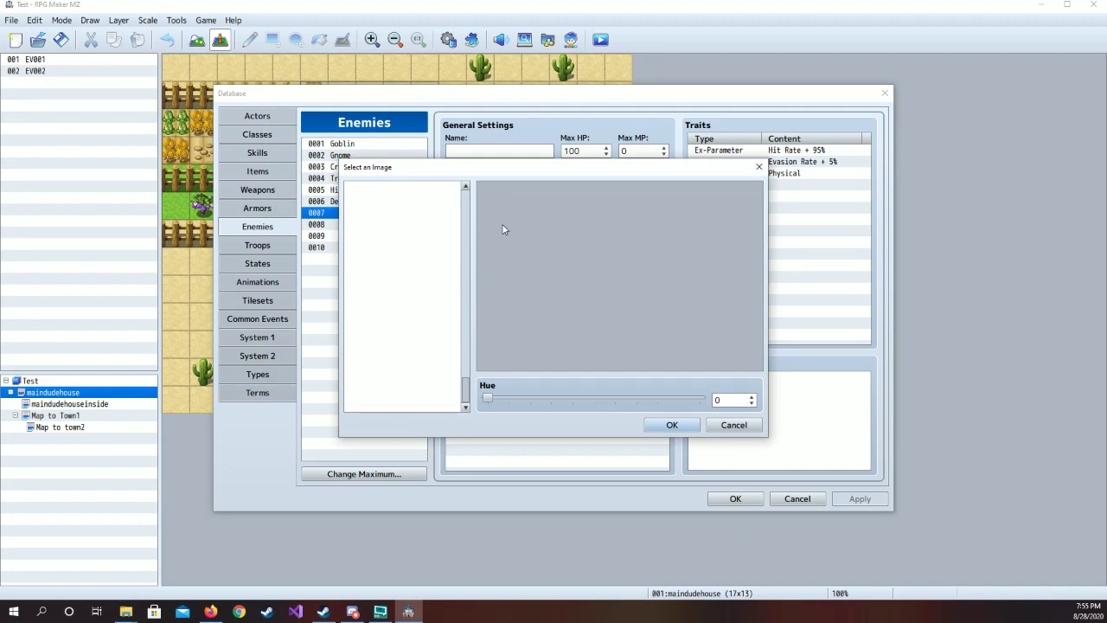
scroll(461, 348, up, 10)
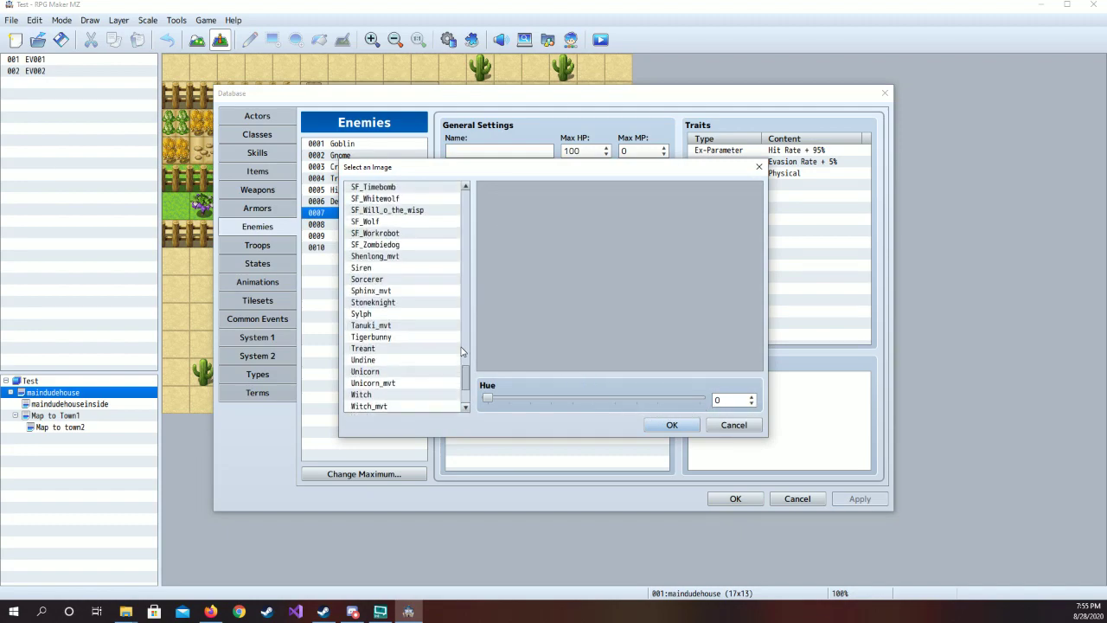
scroll(461, 349, up, 1)
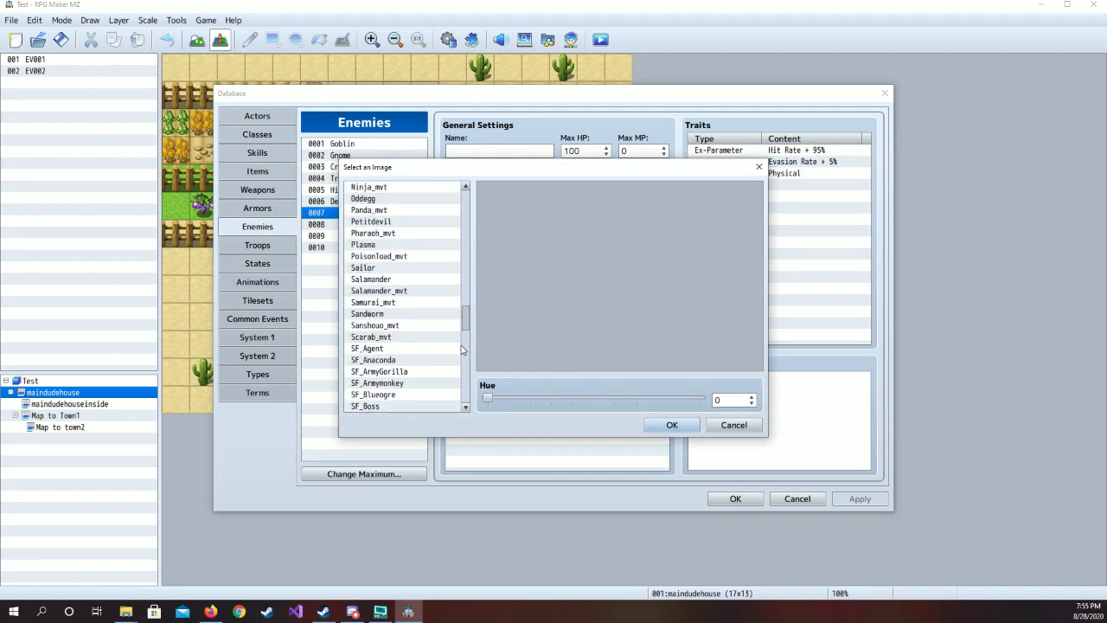
click(414, 284)
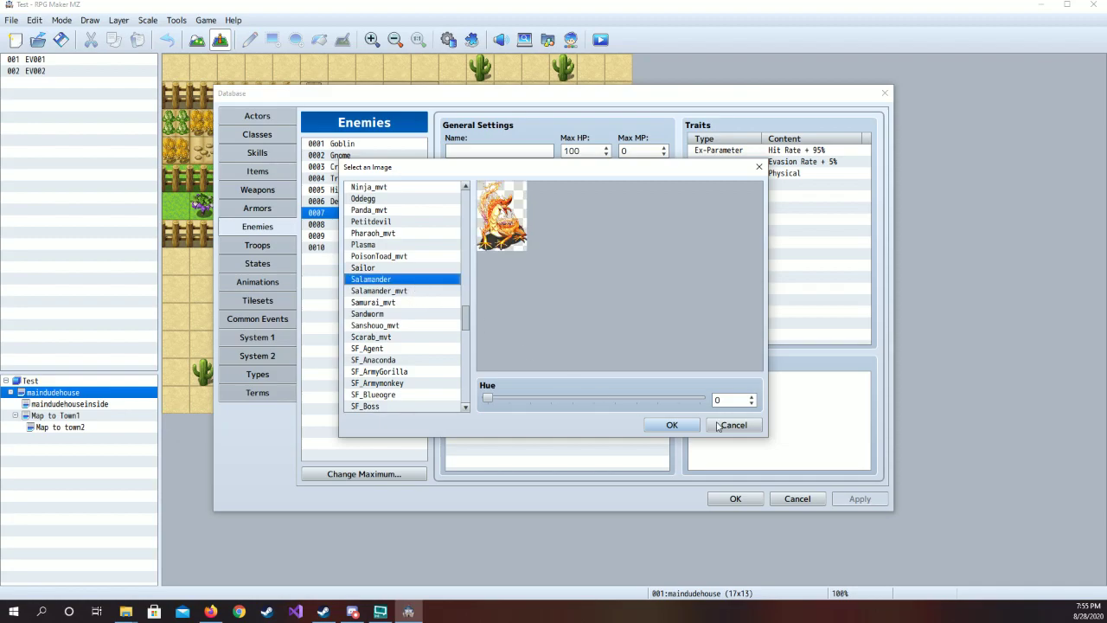
drag(486, 398, 457, 411)
click(718, 430)
click(517, 151)
text(Sally)
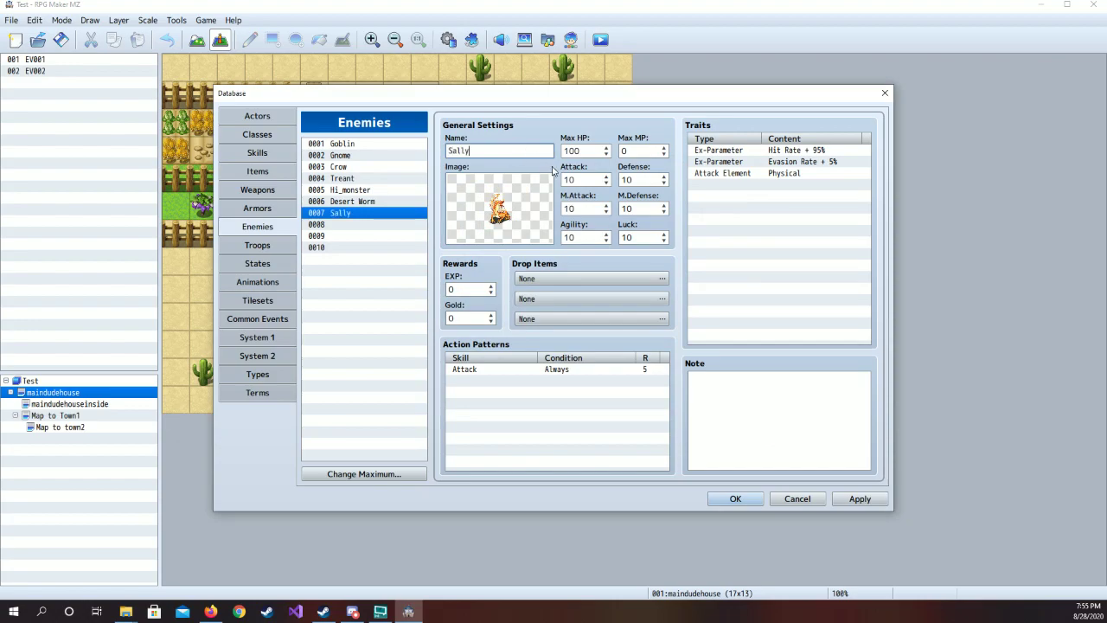
Rename the Sally enemy to Salamder and set its Max HP to 150
click(584, 151)
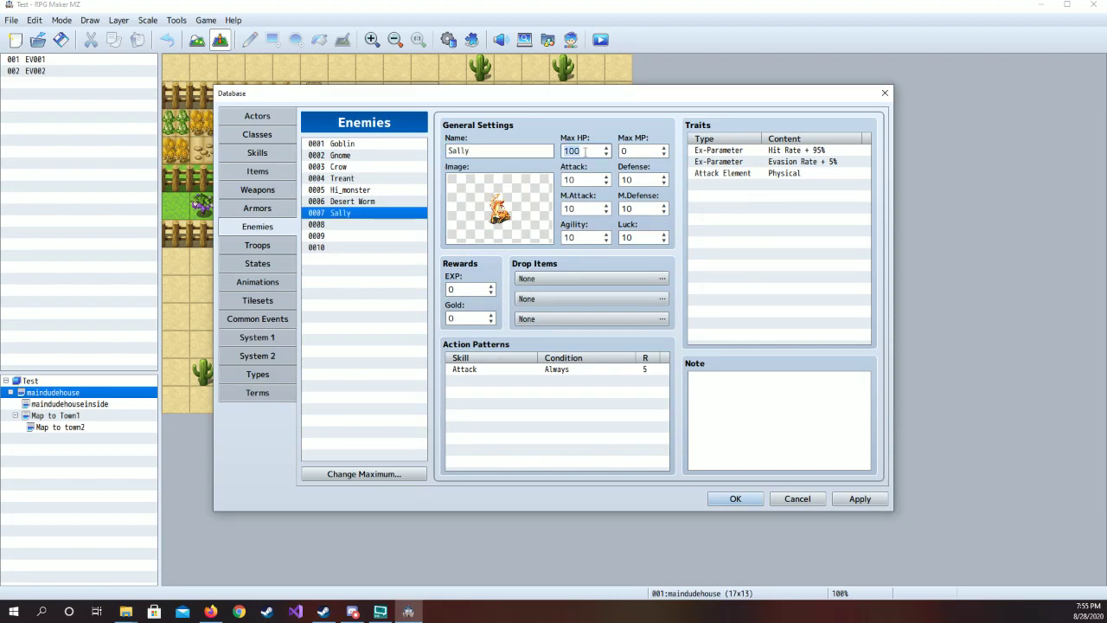
click(484, 151)
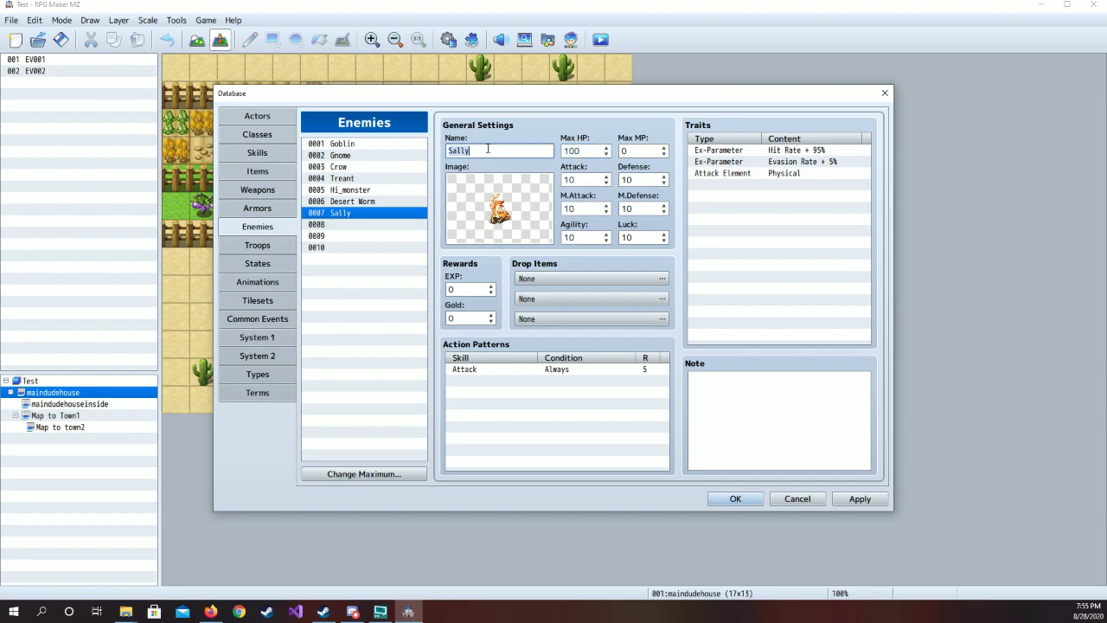
text(Sa)
text(lander)
double_click(584, 151)
text(150)
Set the Salamder's Attack and Defense to 15 each, its Agility to 17 and its EXP reward to 50
click(595, 177)
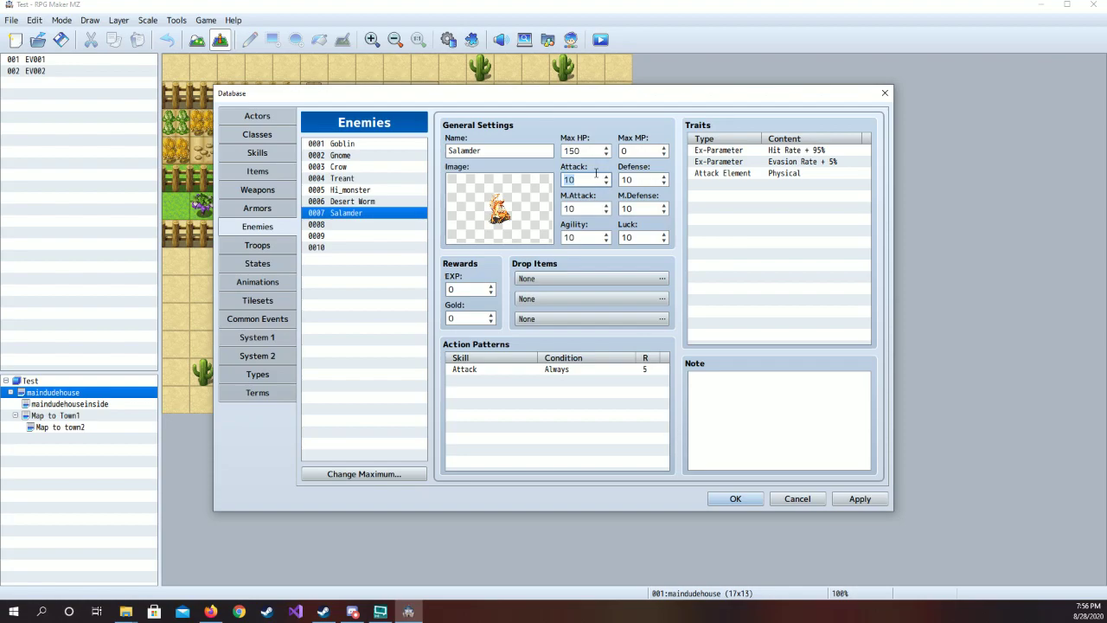
key(BackSpace)
key(Tab)
text(1)
click(596, 234)
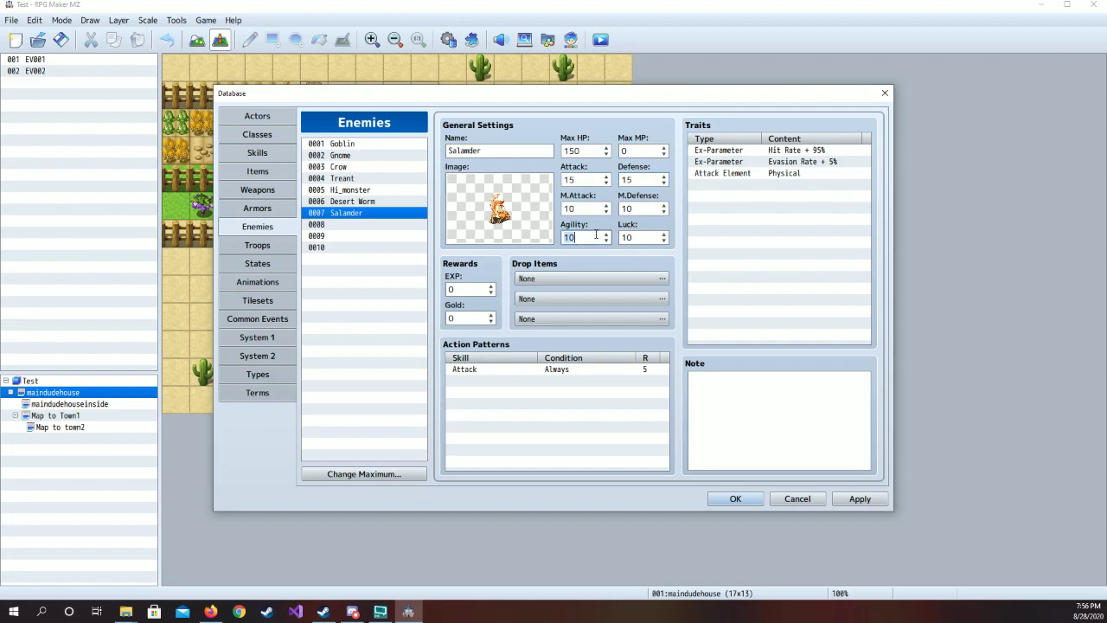
text(1)
click(454, 291)
text(50)
Give the blank enemy 0008 the Sandworm battler image and name it Sandworm
click(384, 224)
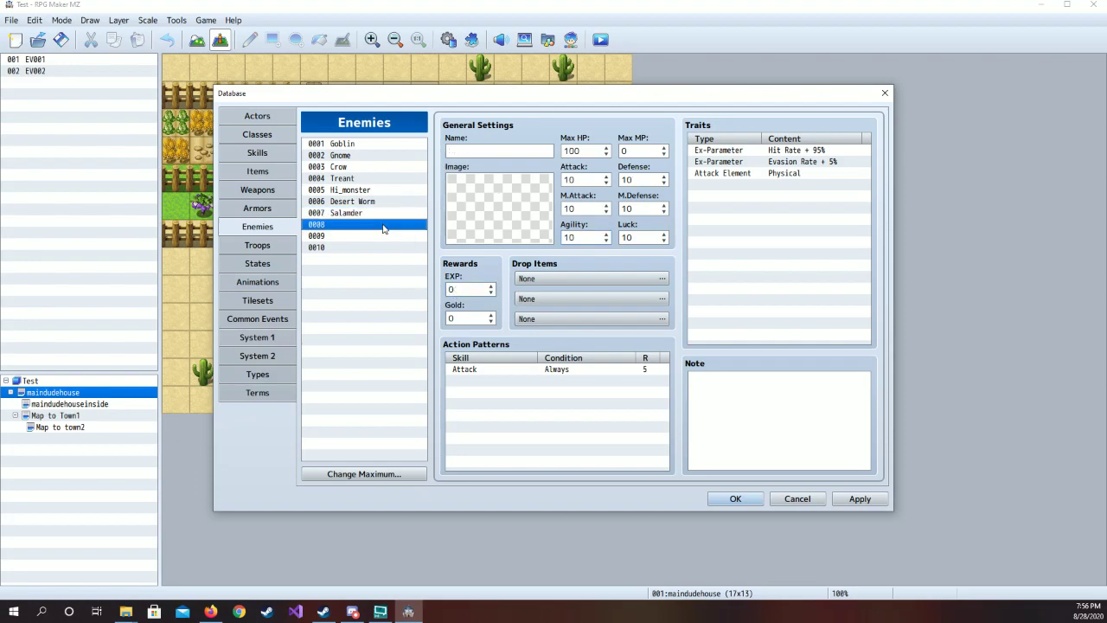
double_click(505, 227)
scroll(412, 312, down, 10)
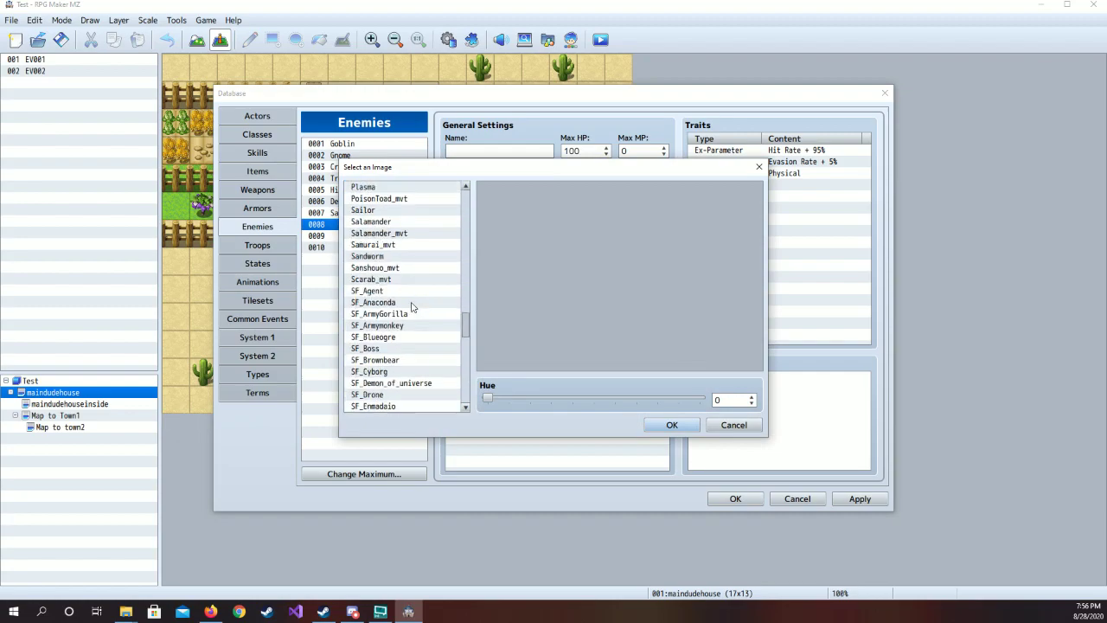
scroll(412, 306, down, 10)
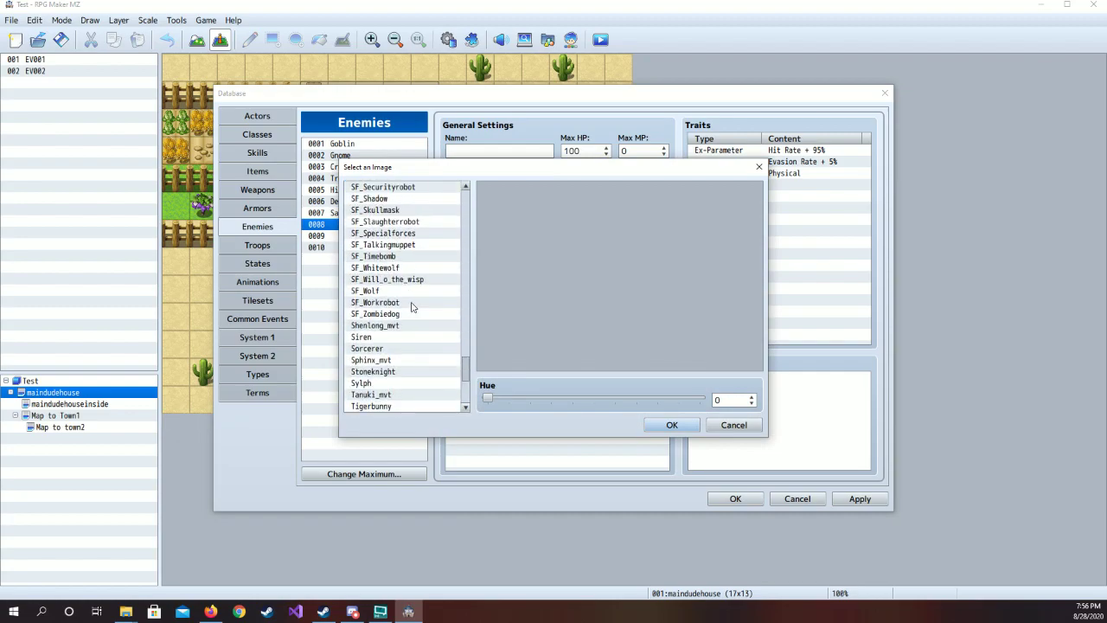
scroll(411, 306, down, 2)
scroll(412, 306, down, 5)
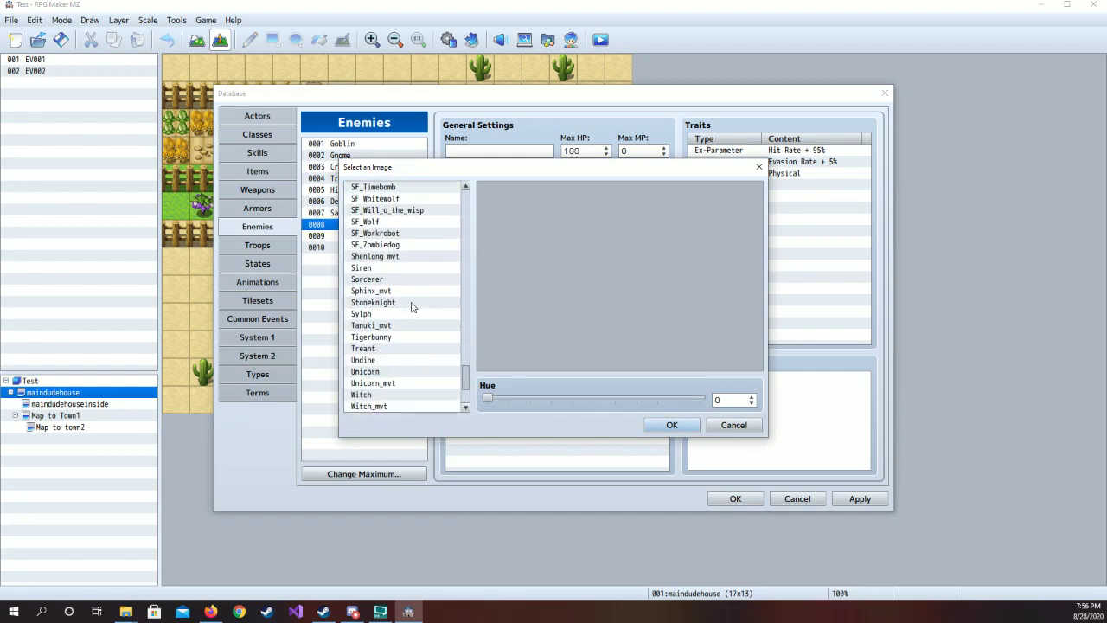
scroll(412, 306, down, 1)
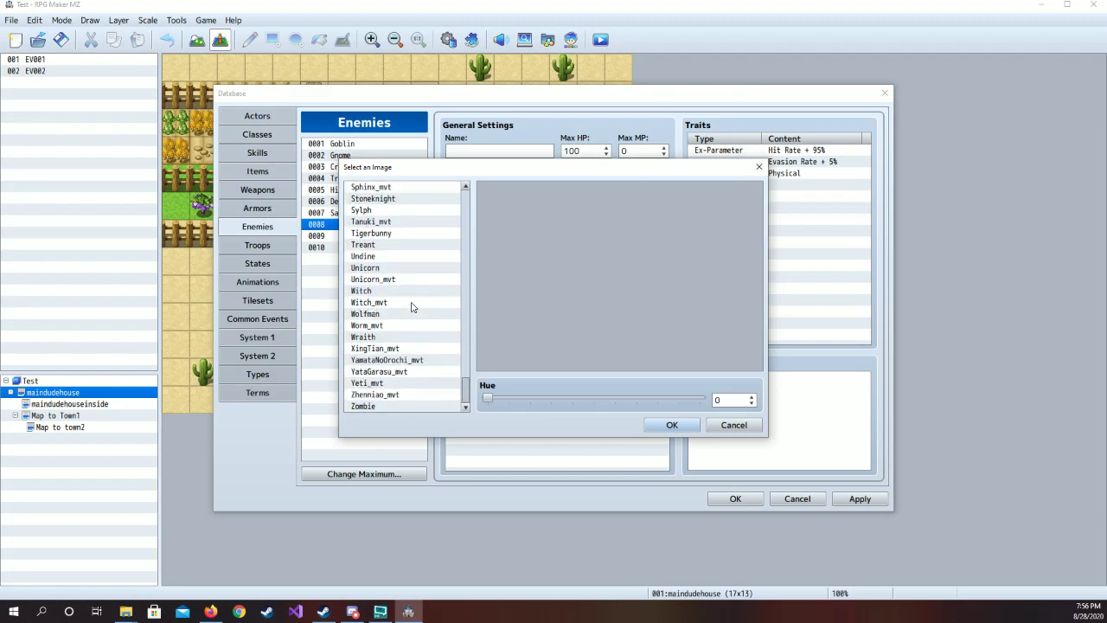
scroll(412, 306, up, 3)
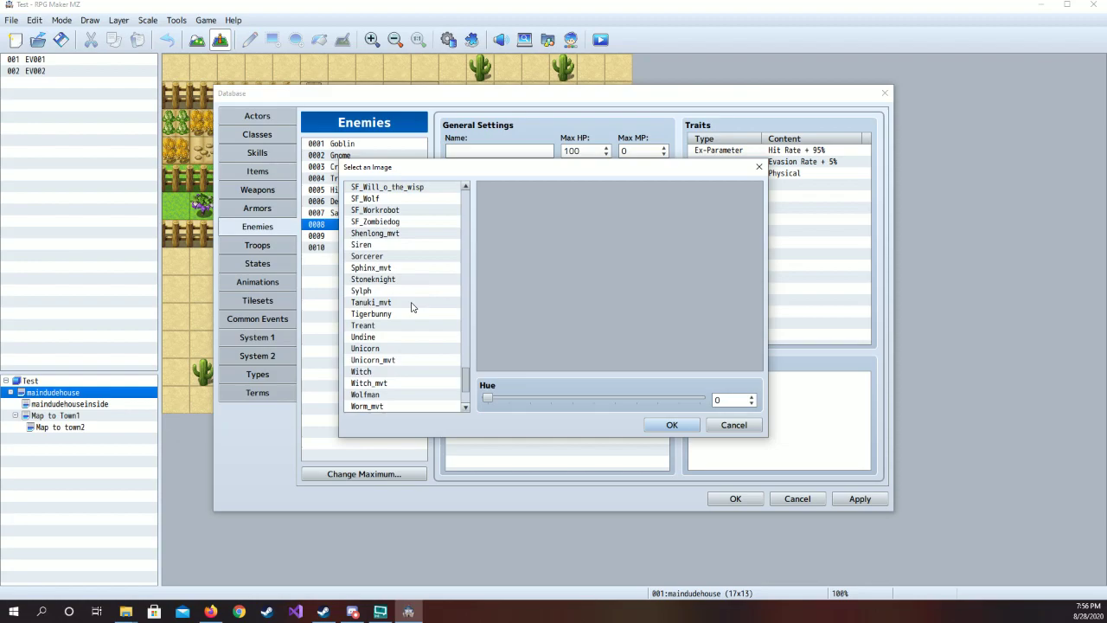
scroll(412, 307, up, 6)
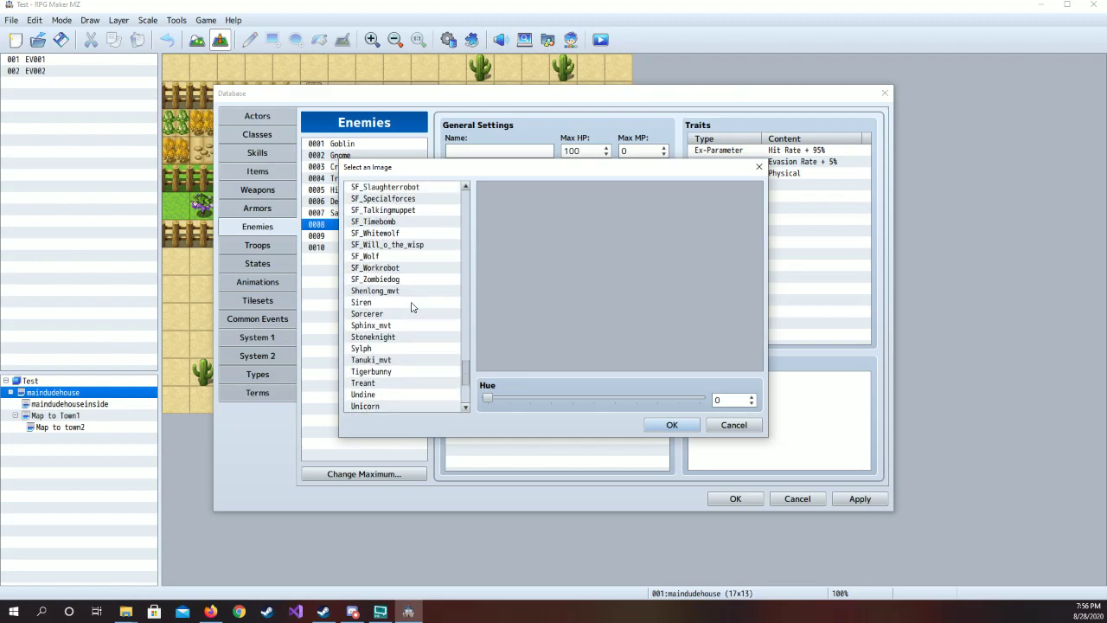
scroll(411, 306, up, 5)
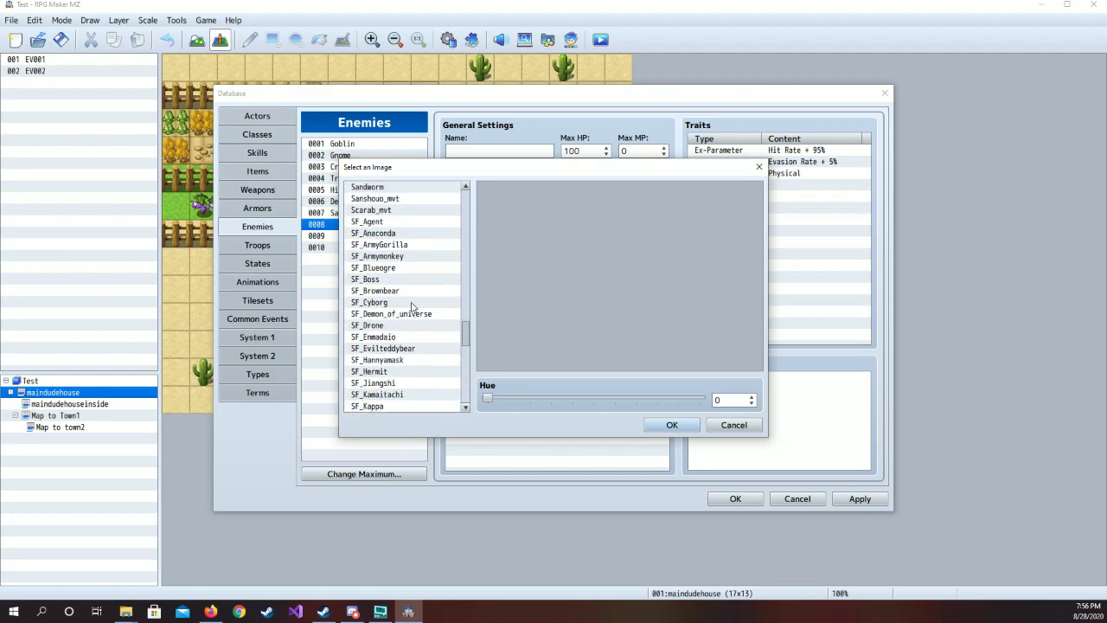
click(381, 257)
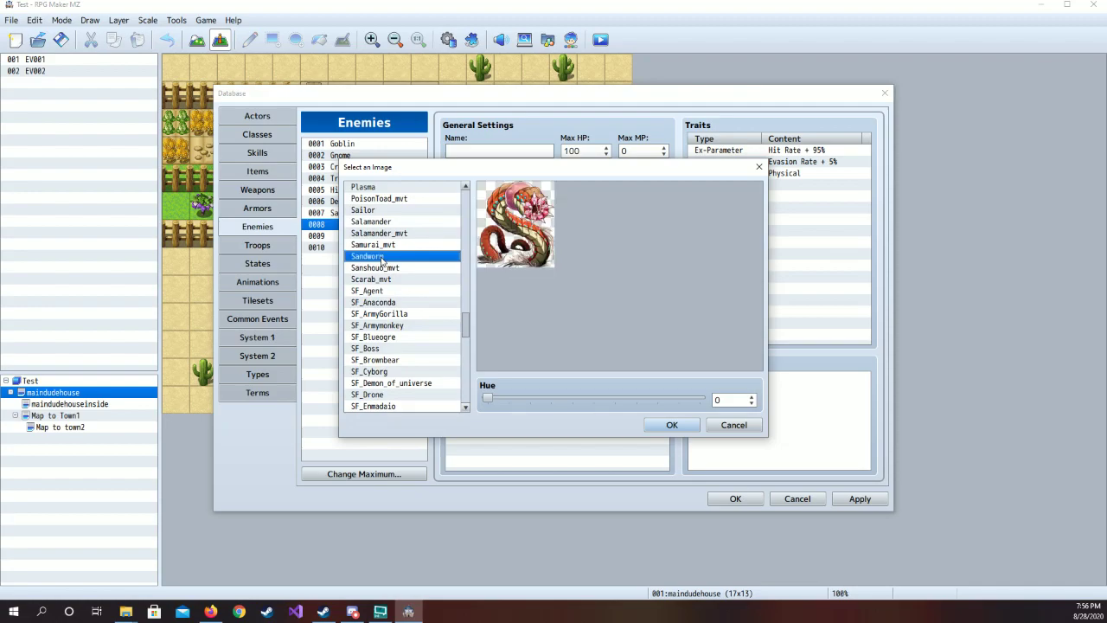
click(672, 424)
click(483, 149)
text(Sandworm)
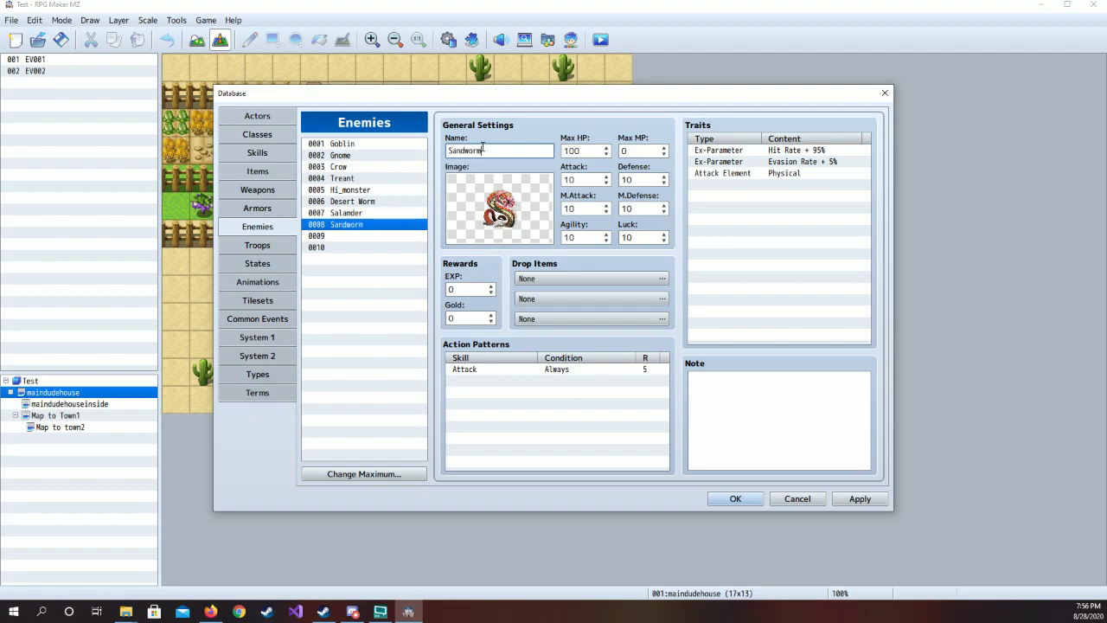
Set the Sandworm's Max HP to 400 and its Attack and Defense to 20 each
double_click(591, 150)
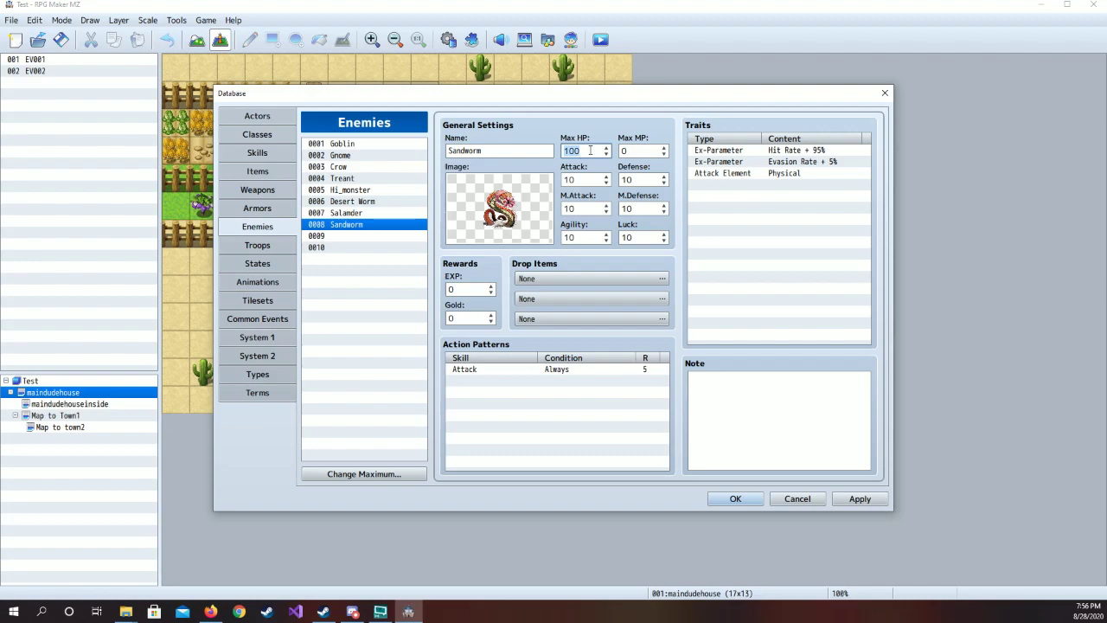
text(40)
double_click(583, 181)
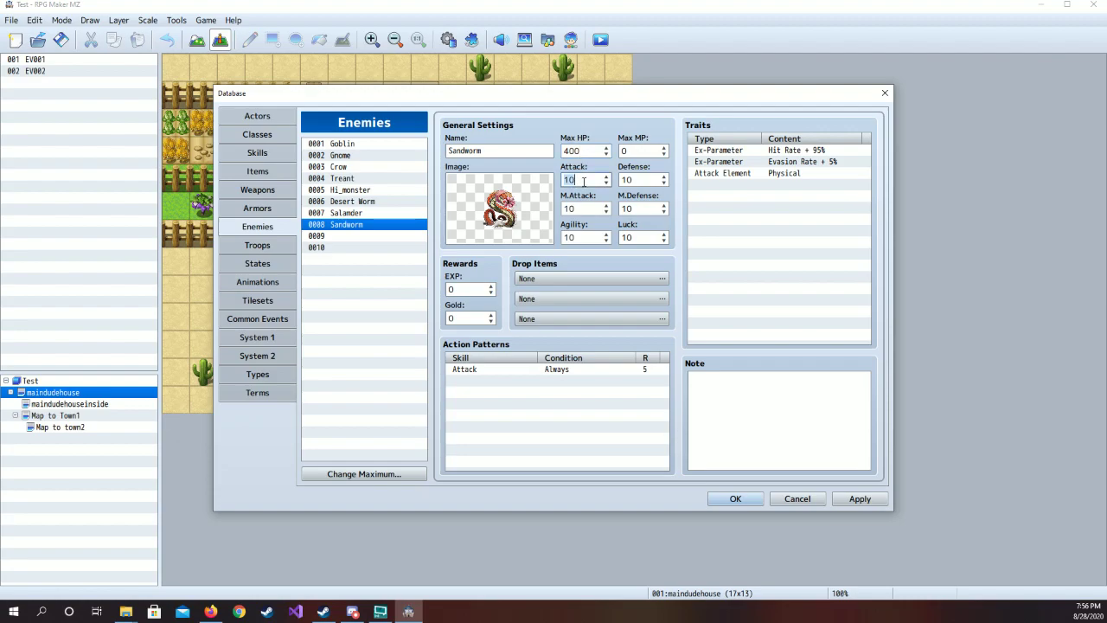
text(20)
double_click(637, 180)
text(20)
Set the Sandworm's Agility to 20 and its EXP reward to 100
double_click(581, 236)
text(20)
click(474, 291)
text(1)
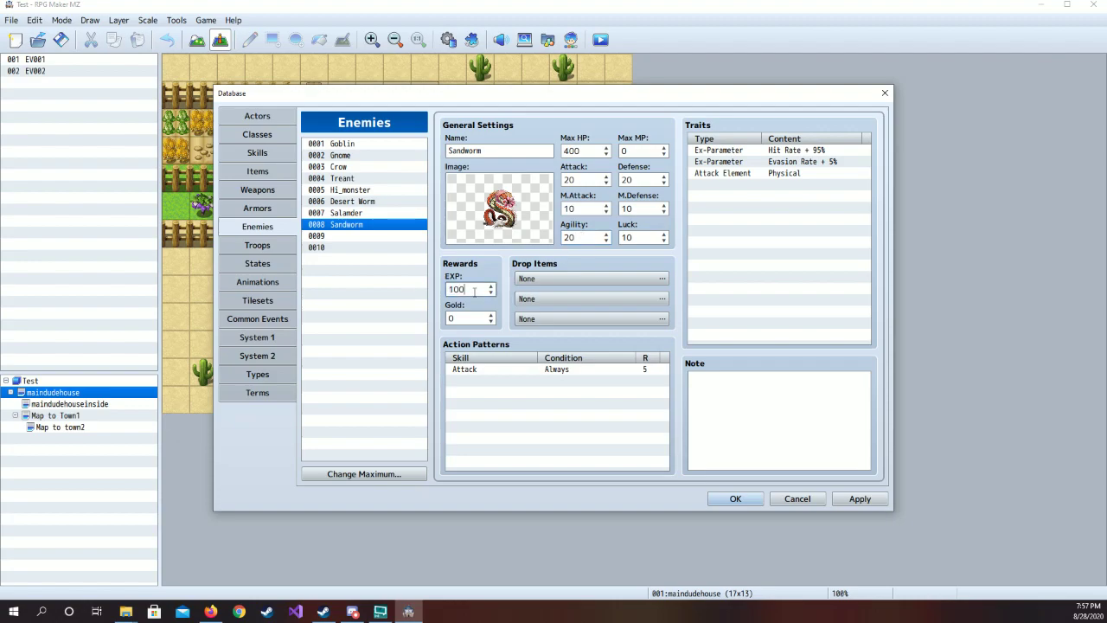
text(00)
Compare the Salamder and Sandworm entries, apply the enemy changes and close the database
click(410, 213)
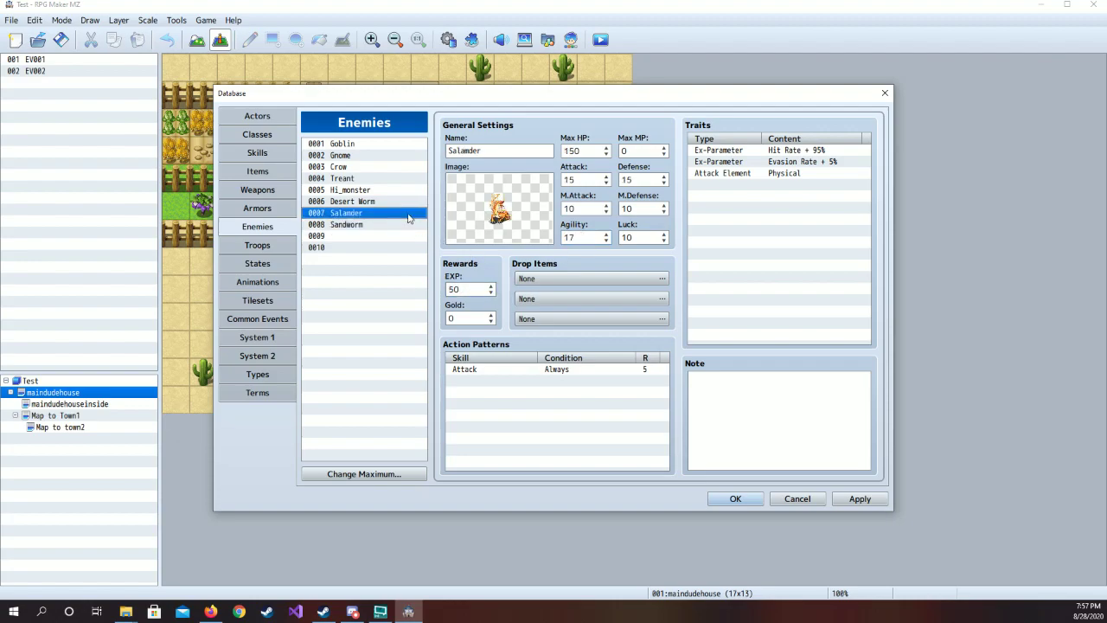
click(405, 226)
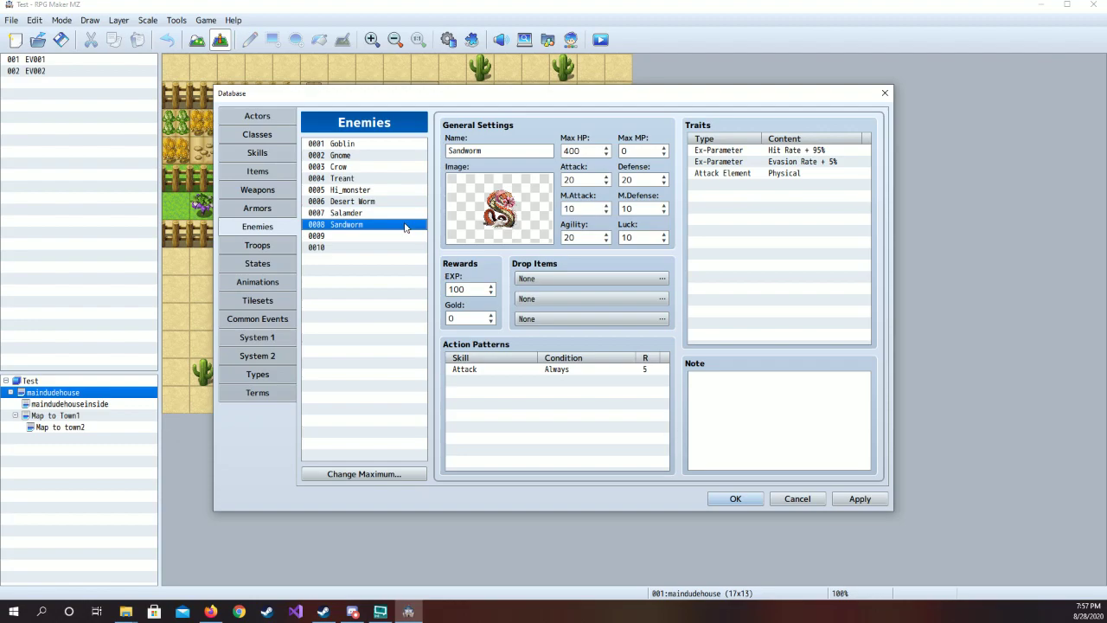
click(860, 498)
click(372, 236)
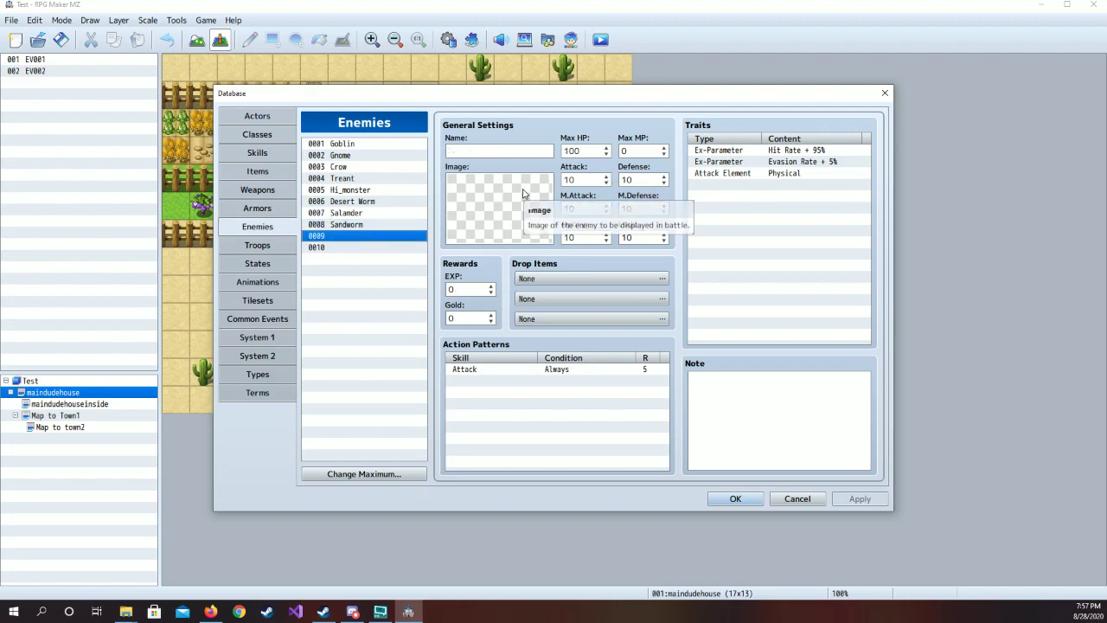
click(744, 499)
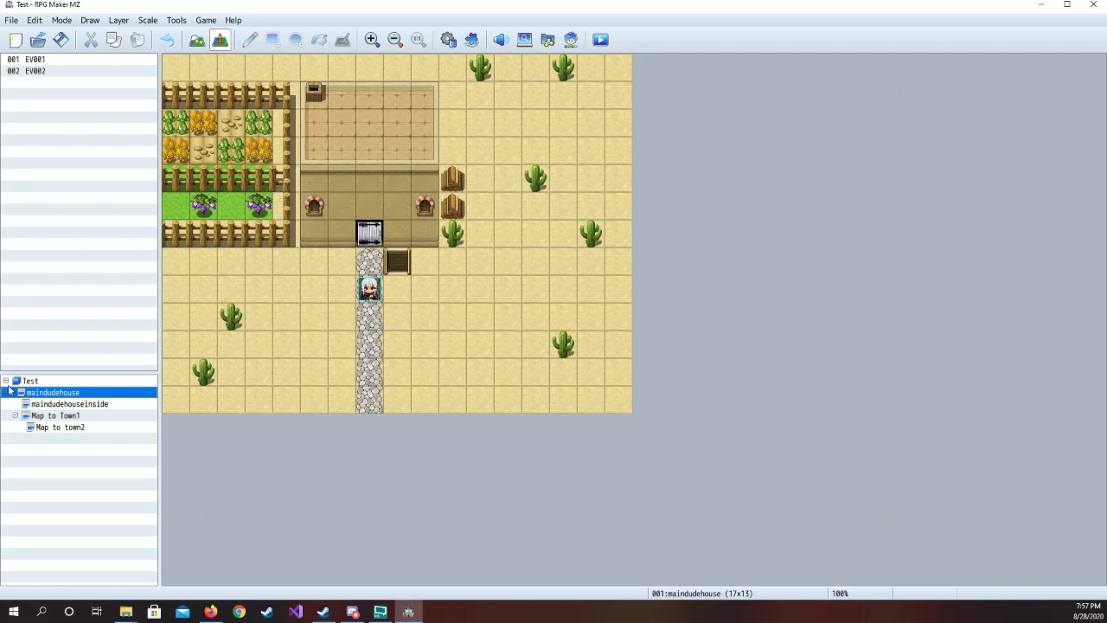
Open the Map to Town1 map for tile editing and look through its ground and wall tiles
click(82, 419)
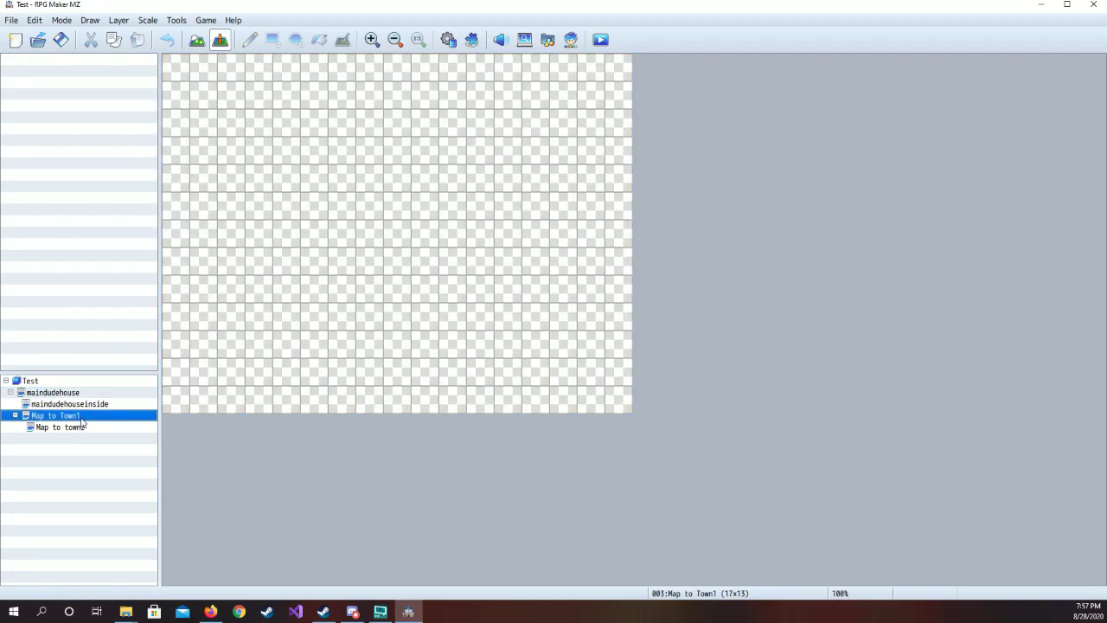
click(197, 43)
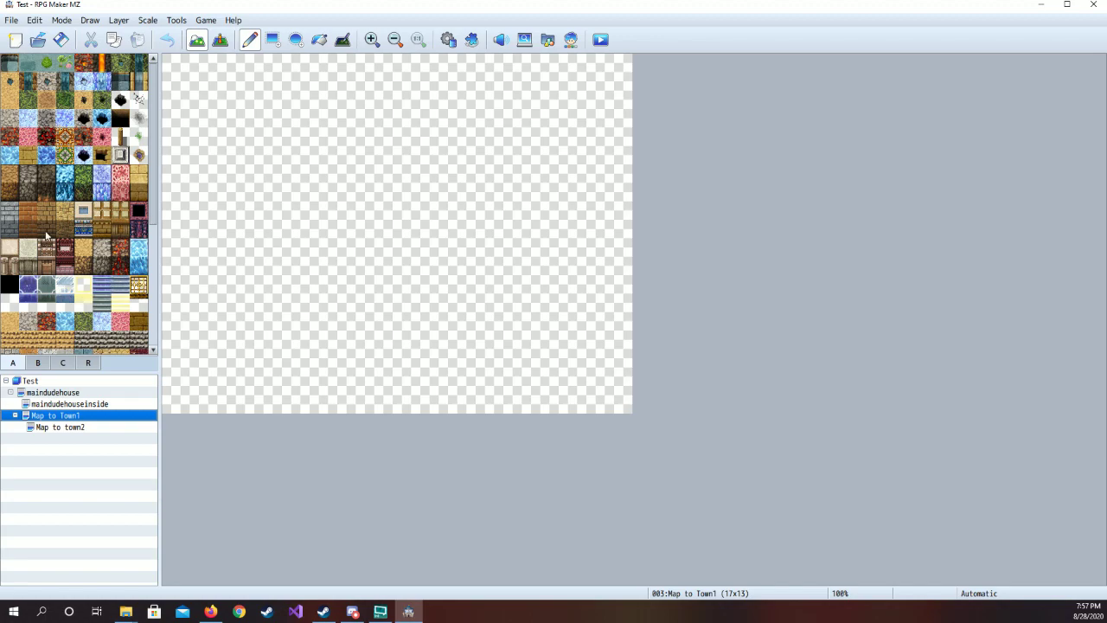
scroll(47, 235, down, 5)
scroll(46, 236, up, 5)
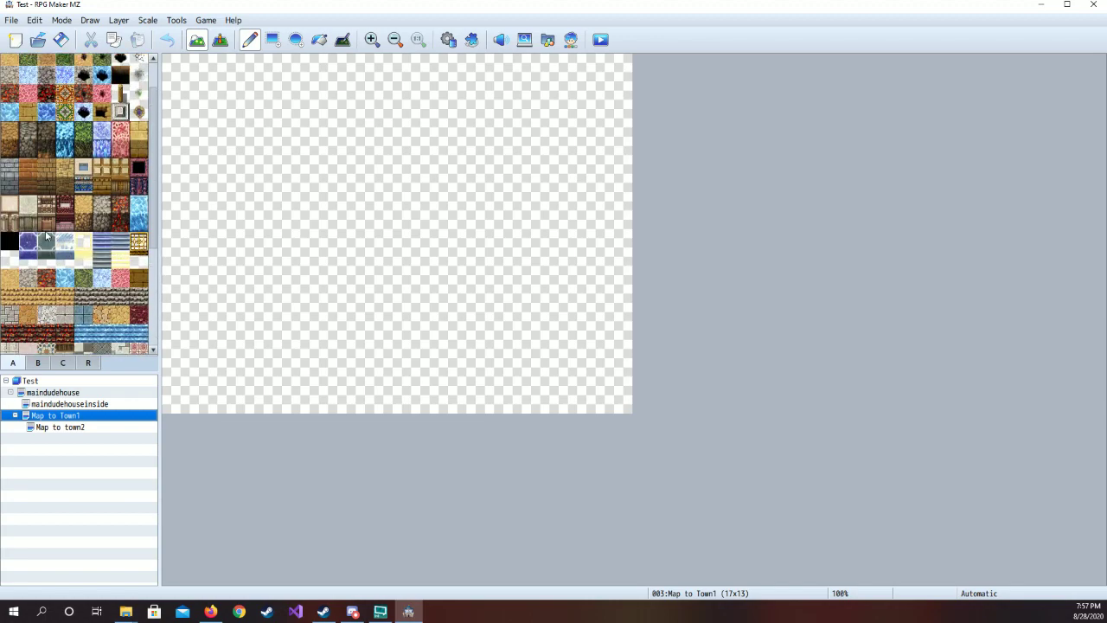
Generate a Maze dungeon with wide passages on Map to Town1
right_click(95, 419)
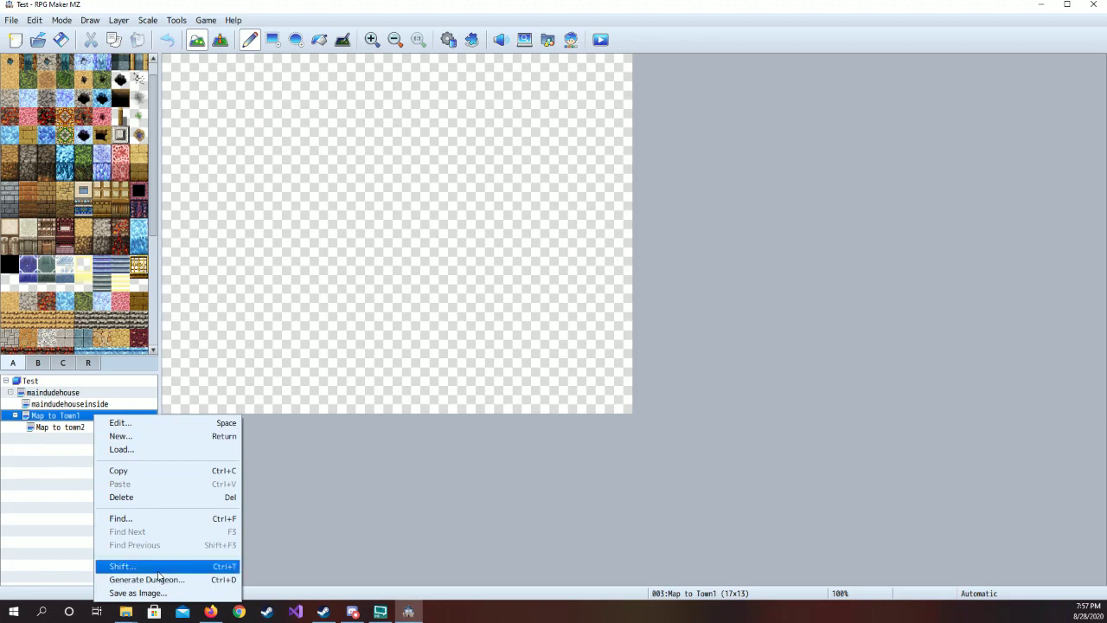
click(197, 579)
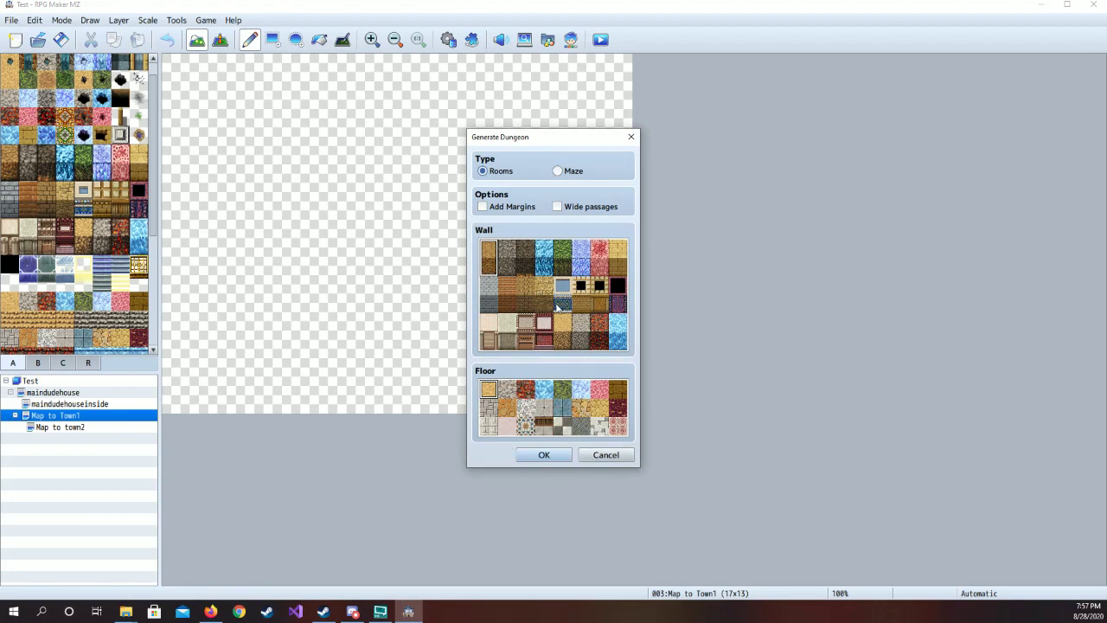
click(557, 206)
click(559, 171)
click(558, 455)
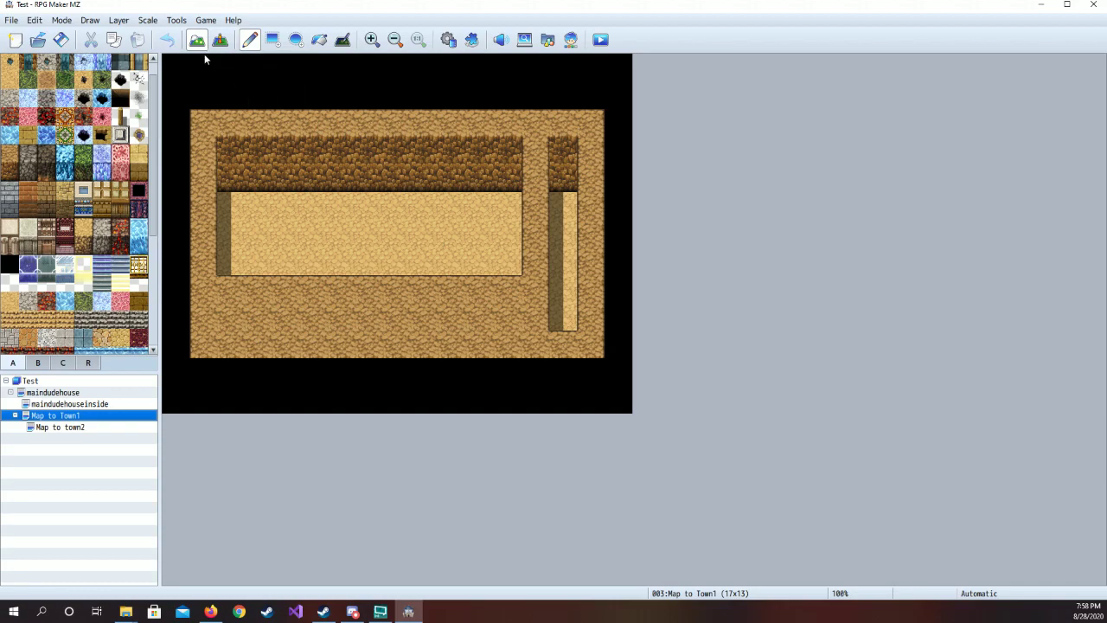
Regenerate the Map to Town1 dungeon as the Rooms type, keeping wide passages enabled
right_click(125, 415)
click(176, 579)
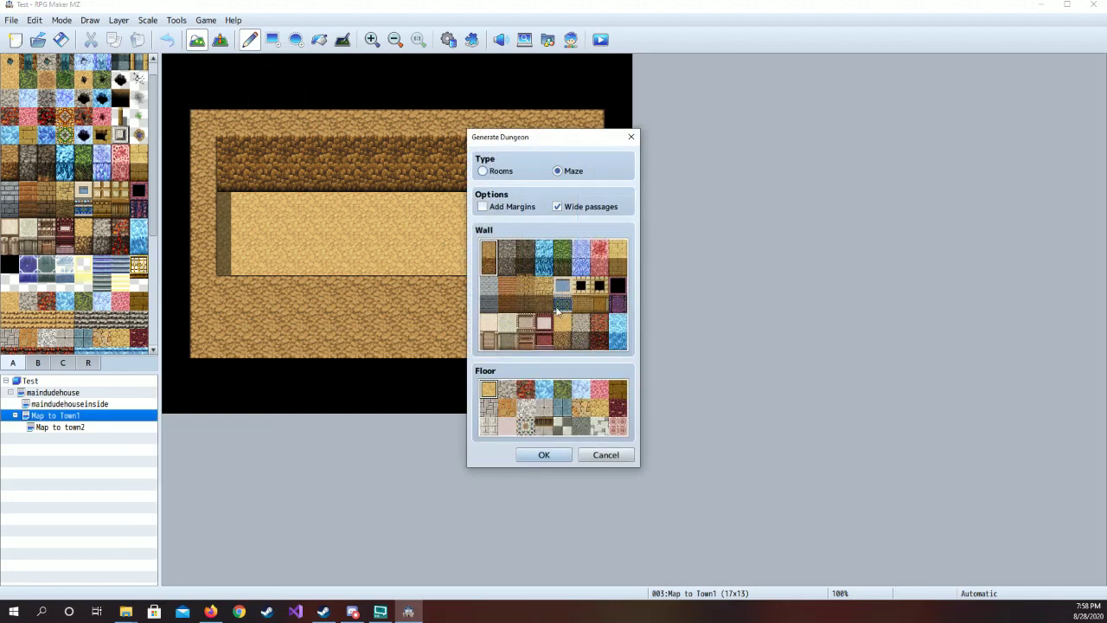
click(498, 173)
click(544, 455)
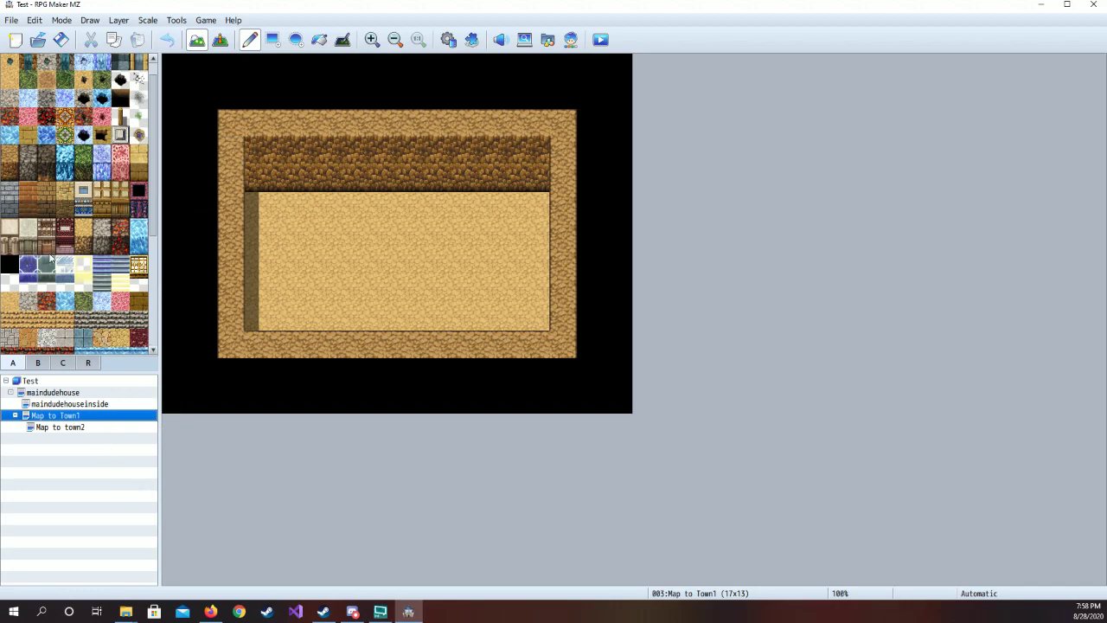
Clear the generated dungeon from the whole map by filling every area with the empty tile
scroll(29, 266, up, 1)
click(9, 302)
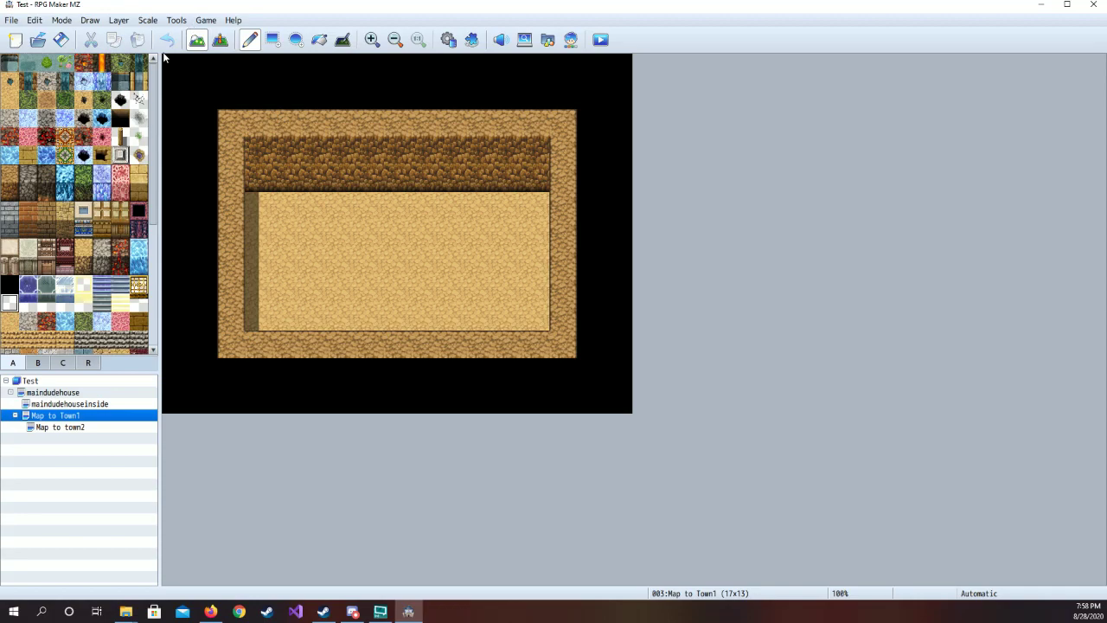
mouse_move(178, 70)
mouse_down()
mouse_move(311, 119)
mouse_move(198, 69)
mouse_up()
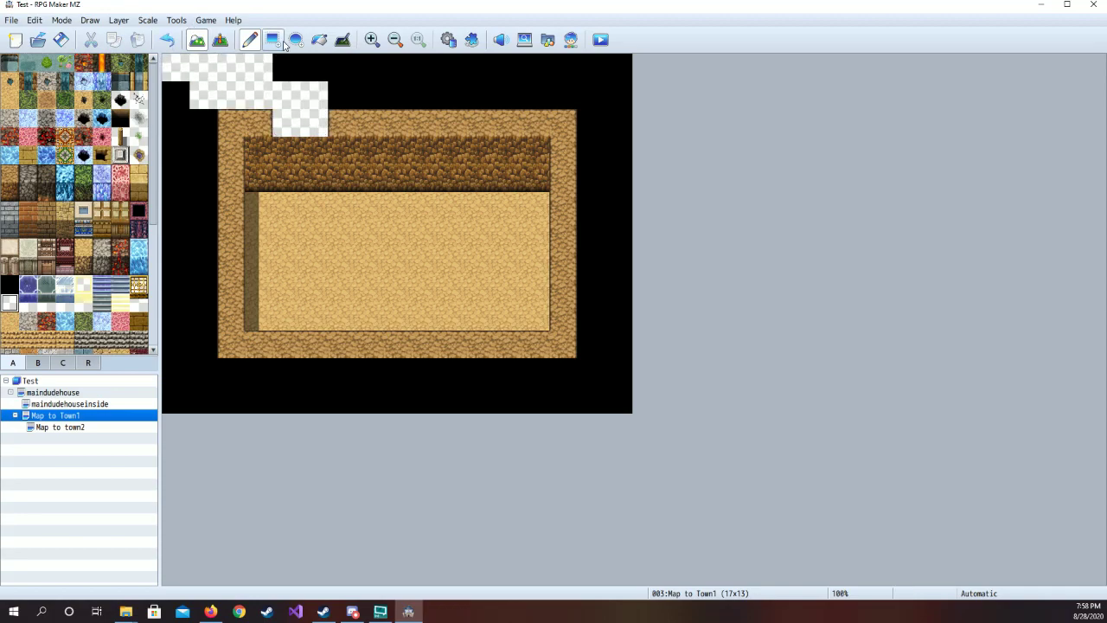
click(319, 39)
click(424, 95)
click(424, 121)
click(424, 177)
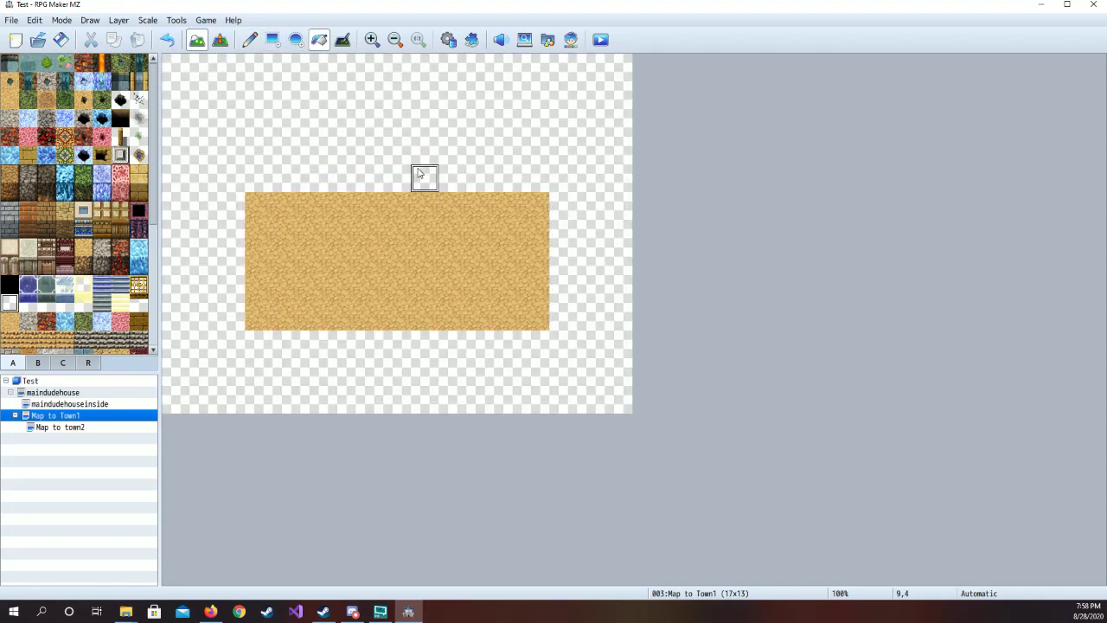
click(424, 261)
Fill the entire empty Map to Town1 map with the orange sandy ground tile
click(250, 40)
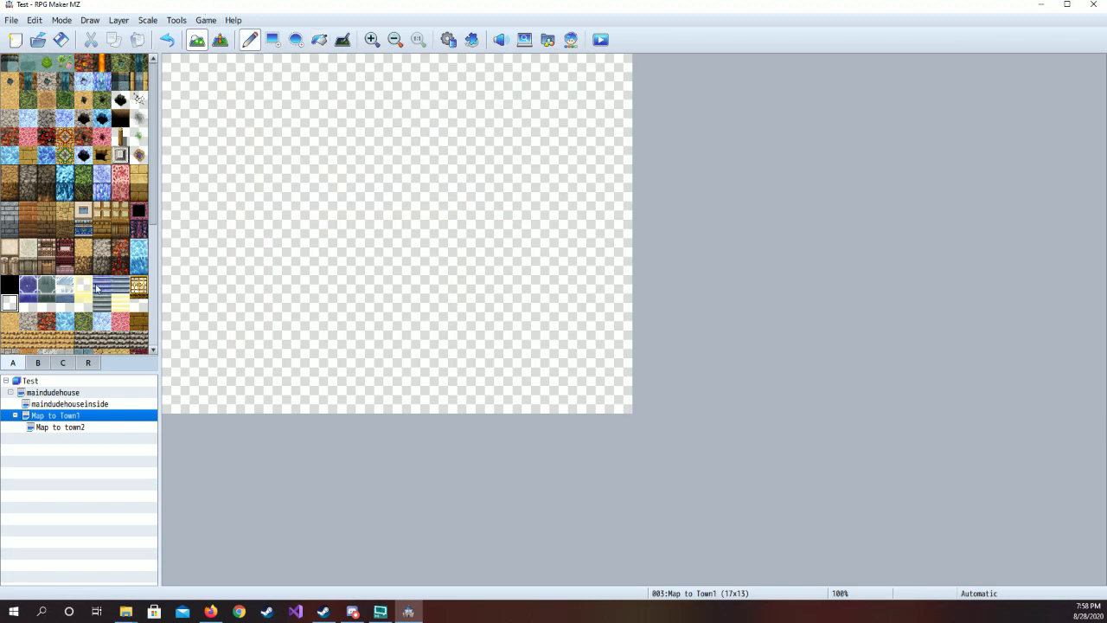
click(6, 101)
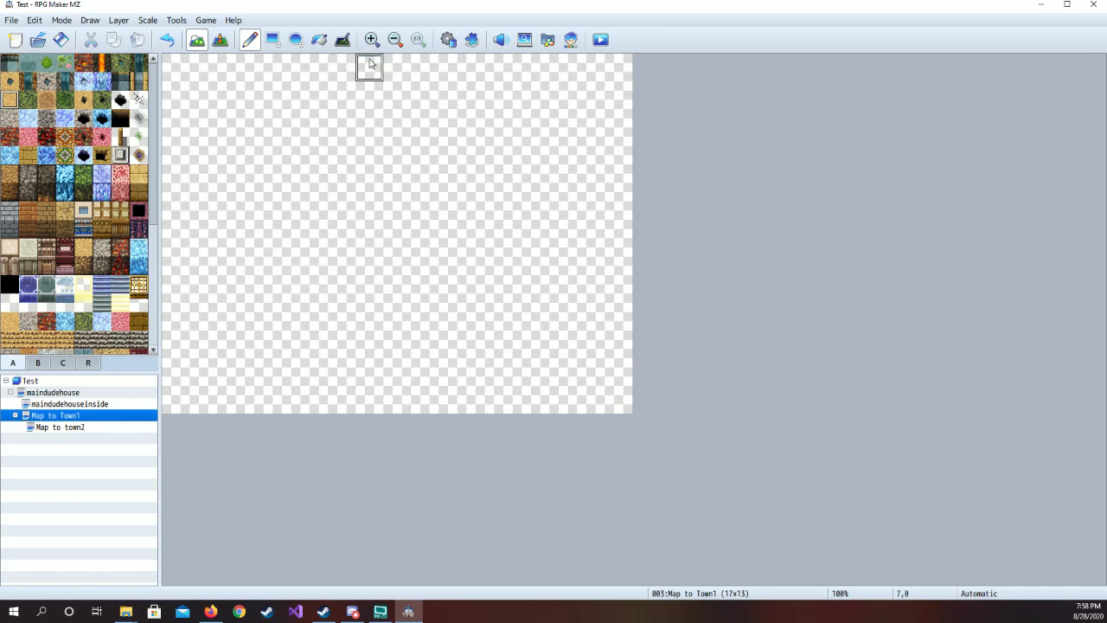
click(371, 93)
click(319, 40)
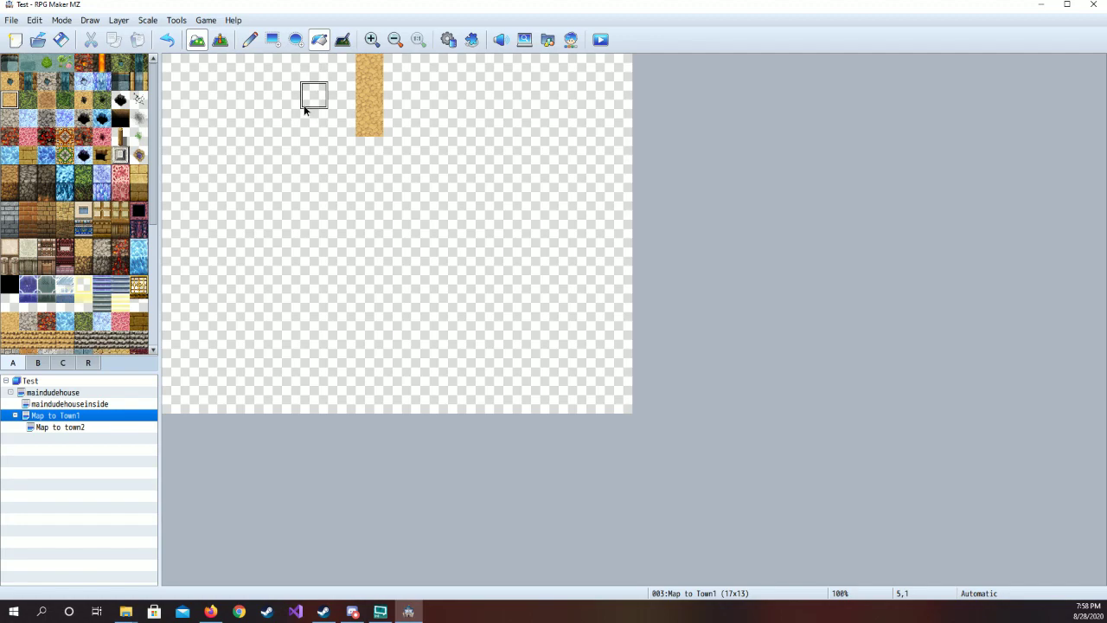
click(305, 109)
Paint a one-tile-wide grey stone path from the map's top edge down and across to its right edge
click(249, 40)
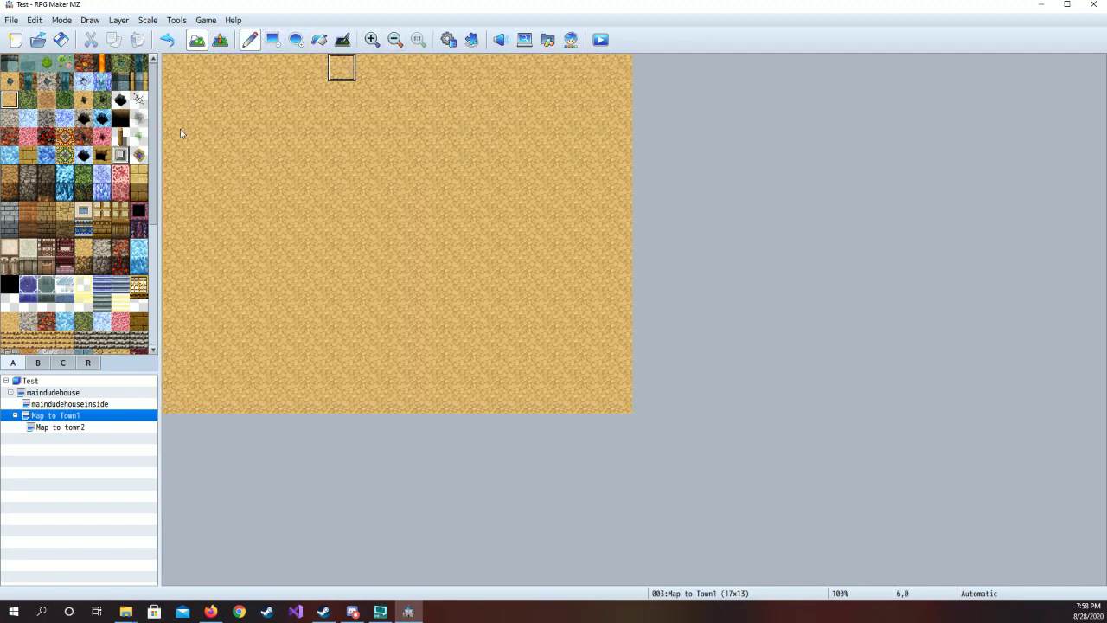
click(9, 117)
drag(369, 66, 363, 83)
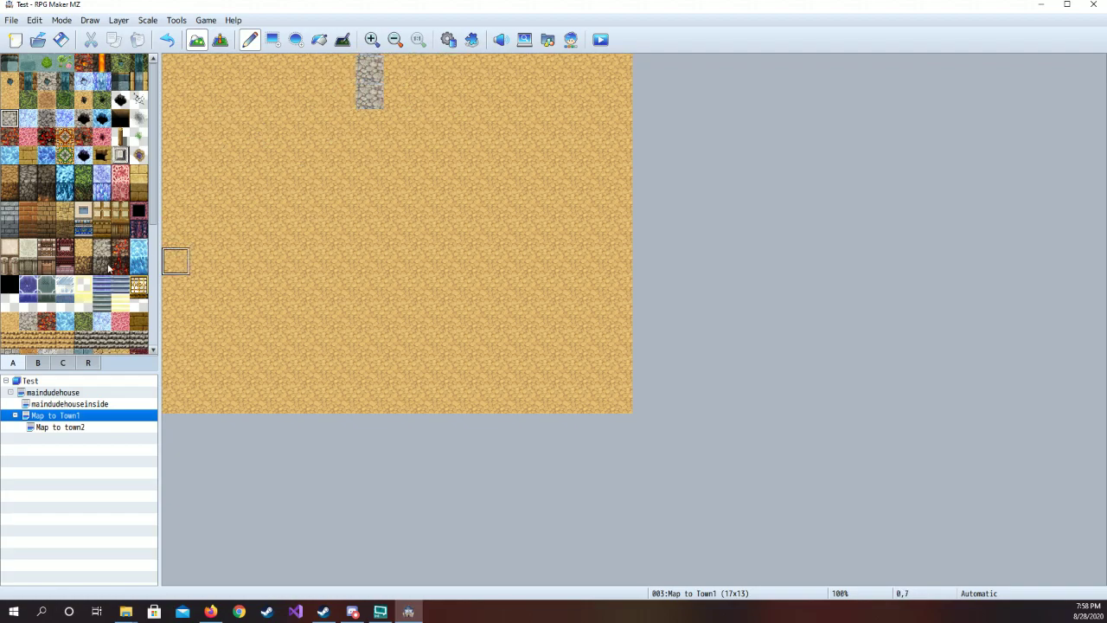
scroll(41, 257, down, 2)
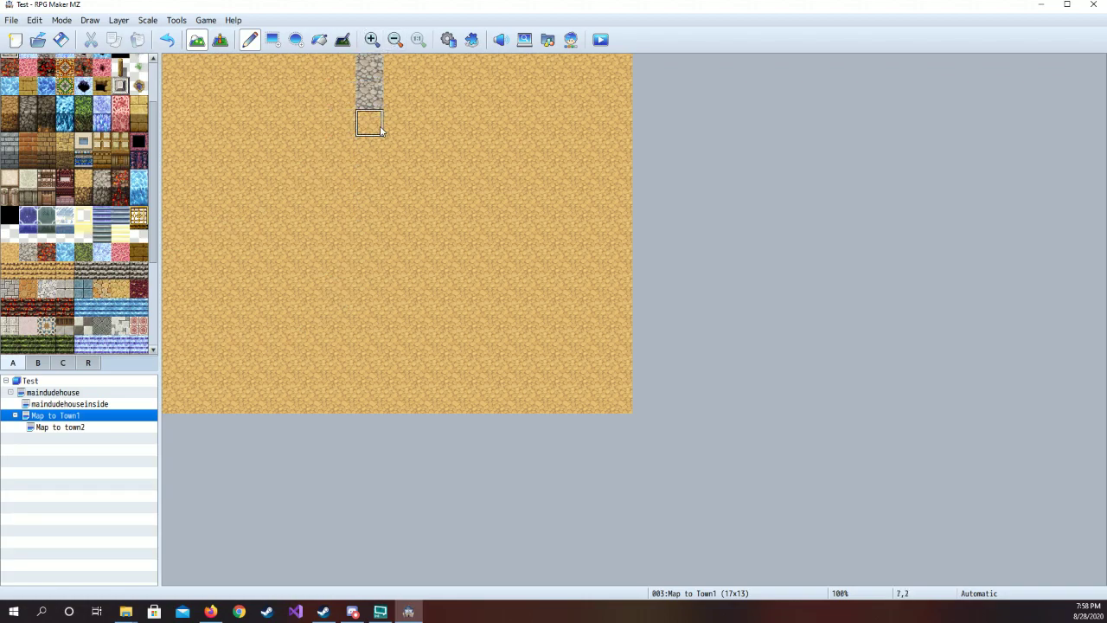
mouse_move(380, 130)
mouse_down()
mouse_move(374, 284)
mouse_move(655, 320)
mouse_up()
click(535, 289)
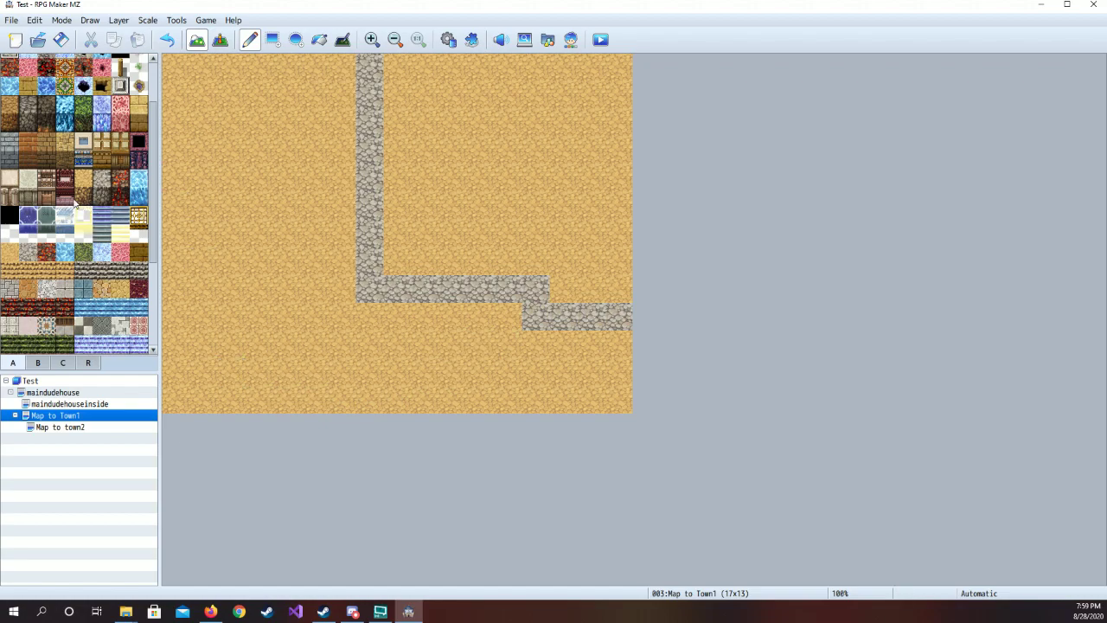
Look through the dungeon tileset's ground, wall and object tiles for pieces suited to a desert map
scroll(61, 186, up, 2)
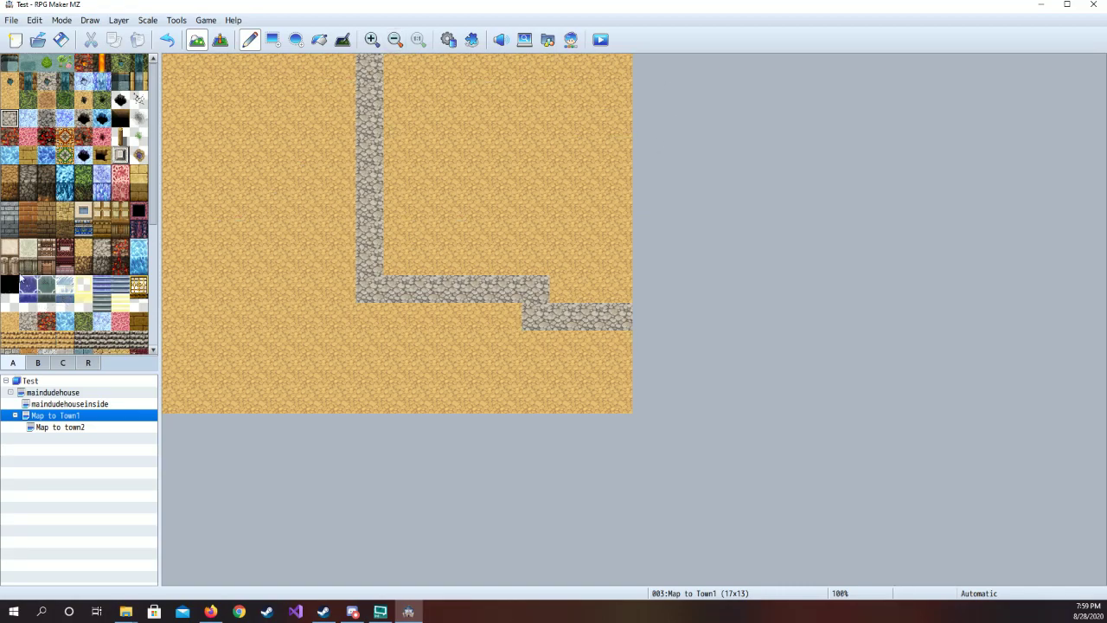
scroll(96, 276, down, 6)
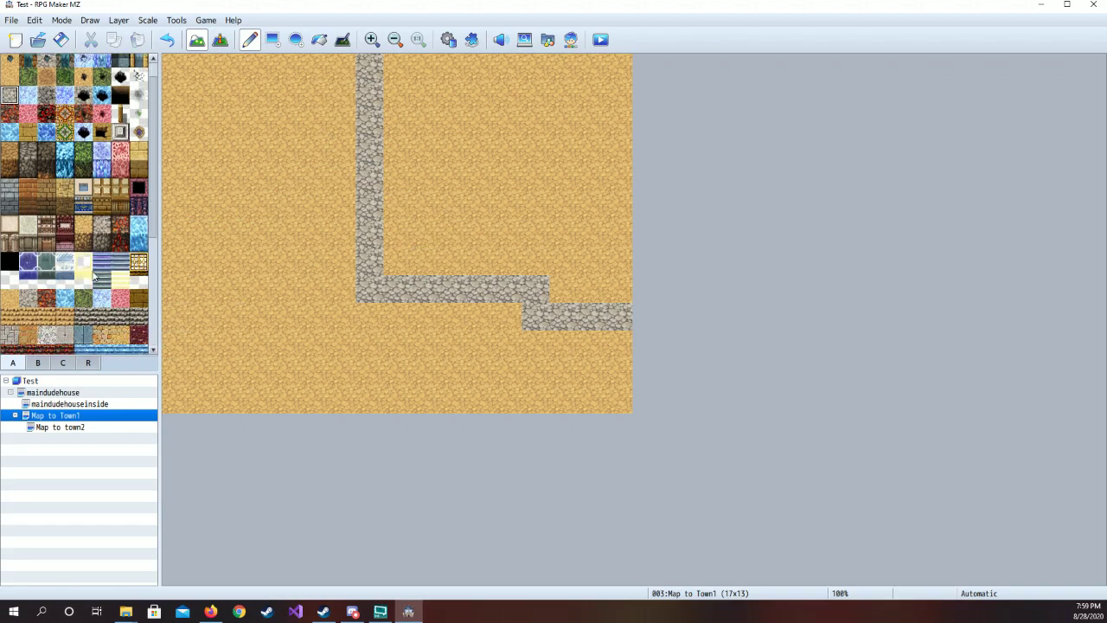
scroll(95, 277, up, 6)
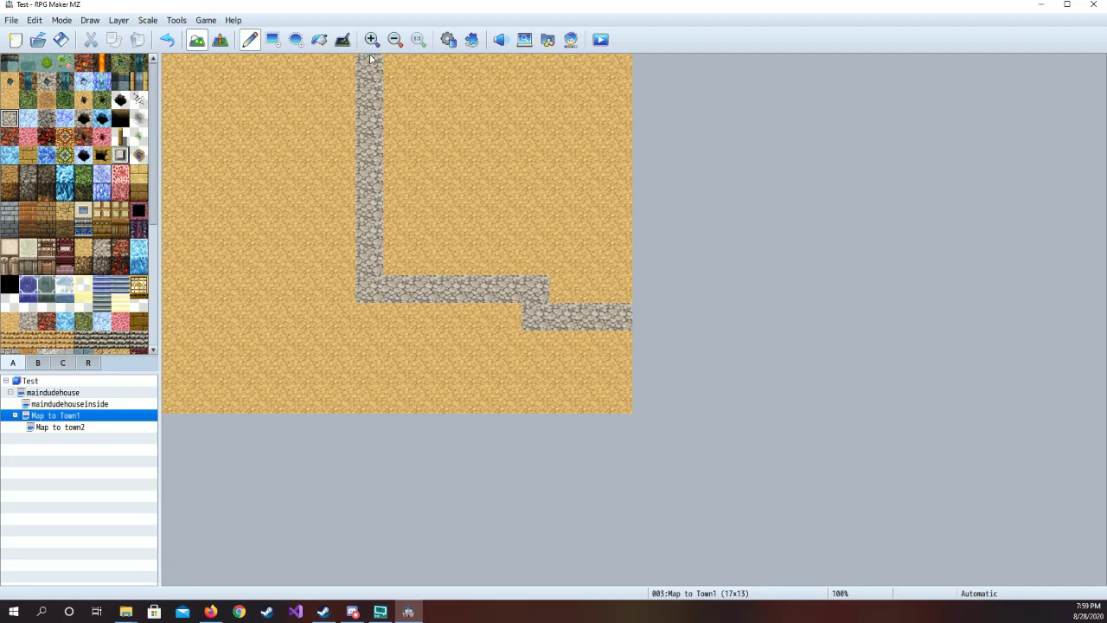
click(40, 365)
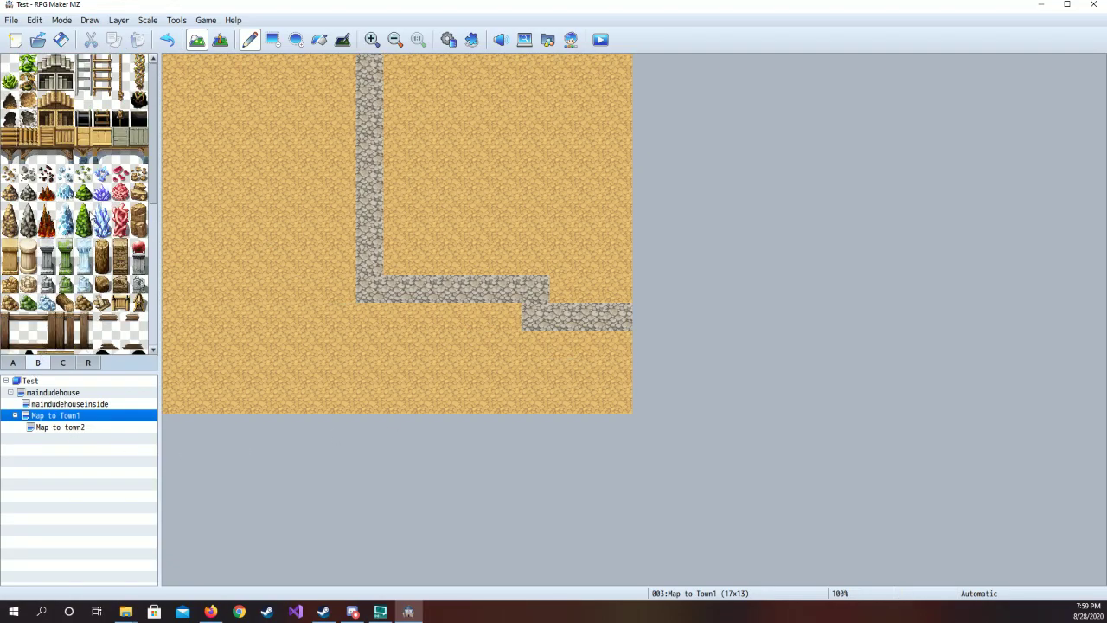
scroll(38, 253, down, 6)
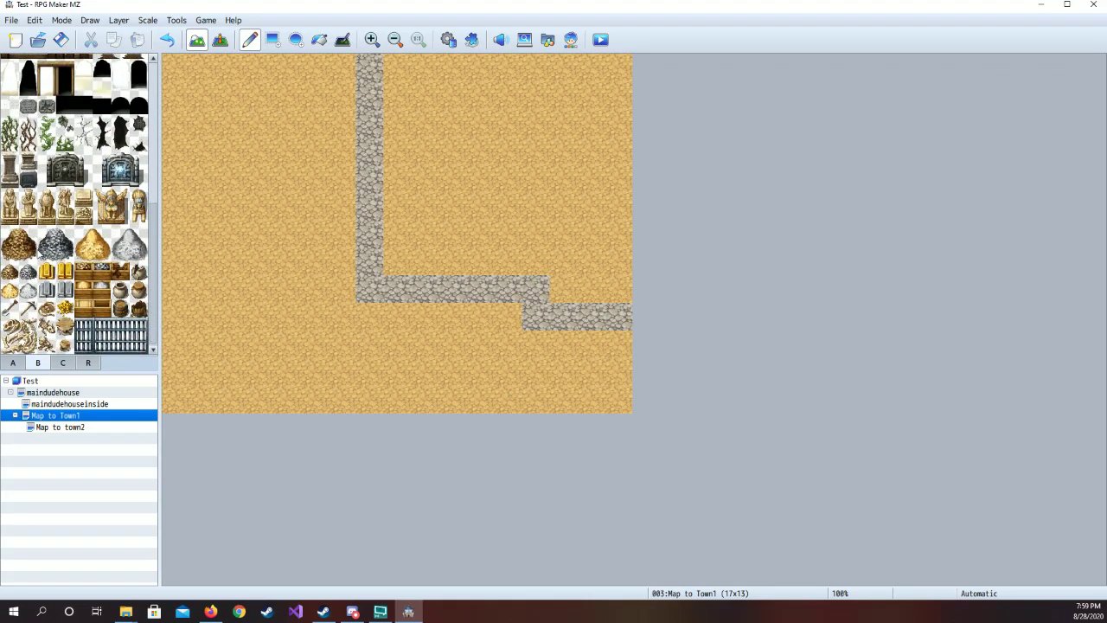
scroll(40, 256, up, 3)
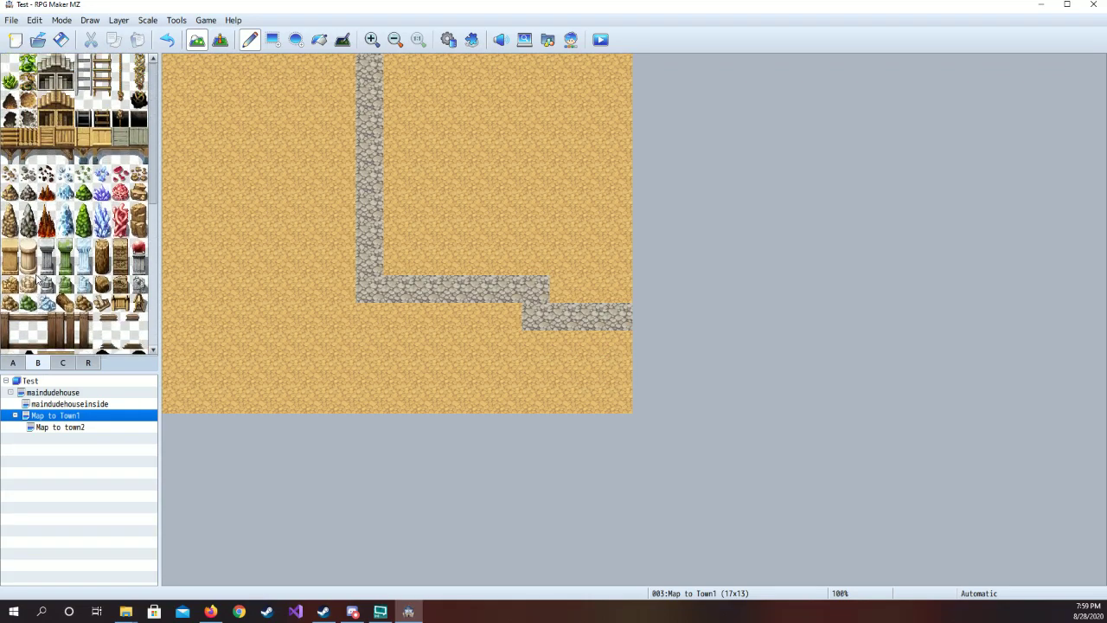
click(13, 363)
scroll(33, 340, down, 3)
scroll(33, 339, up, 6)
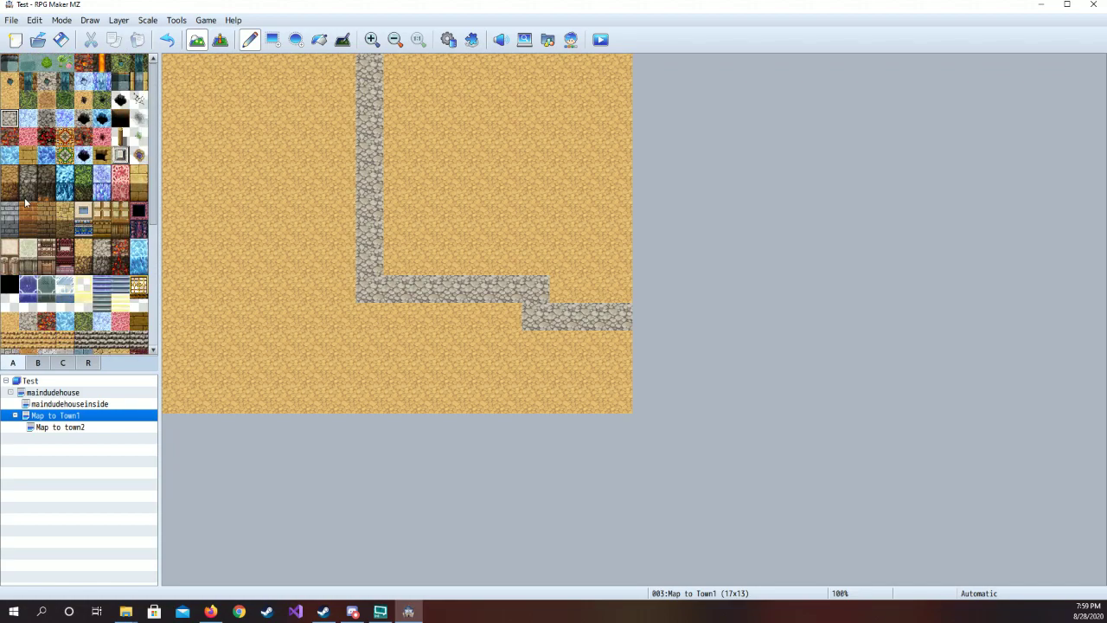
click(62, 363)
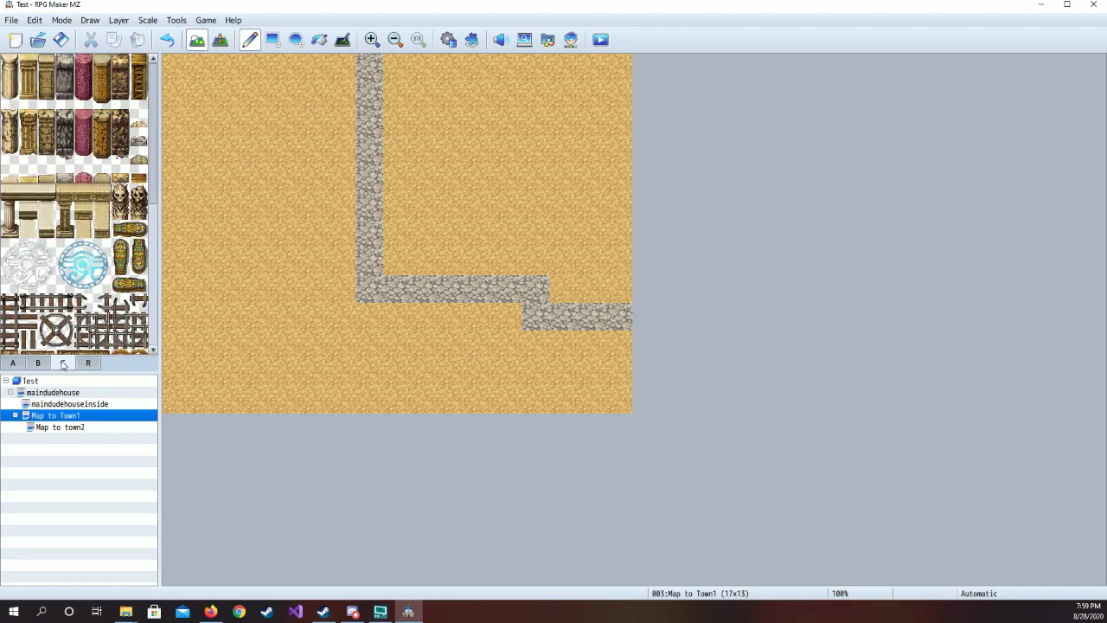
scroll(63, 299, down, 5)
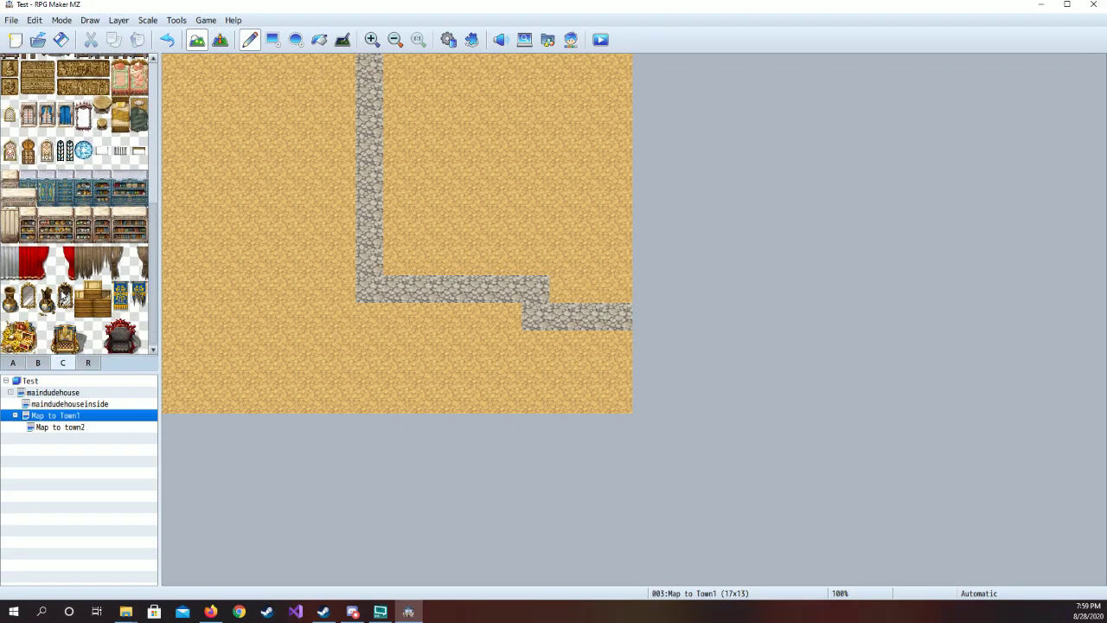
scroll(64, 295, up, 6)
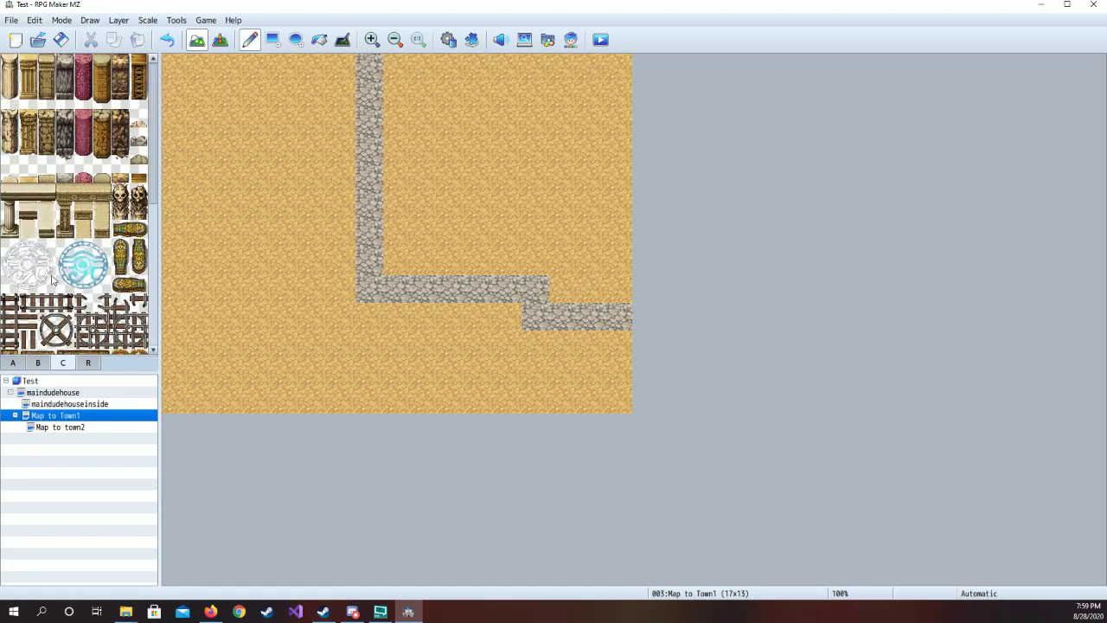
Change the tileset of Map to Town1 to 0008 A_Outside_2
right_click(56, 414)
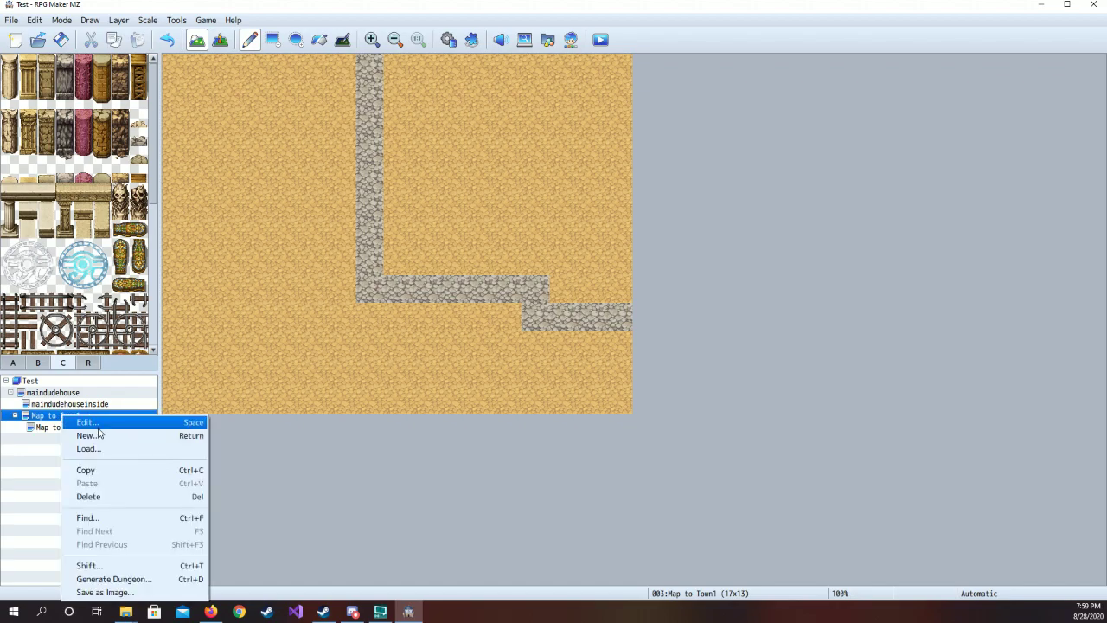
click(94, 421)
click(396, 199)
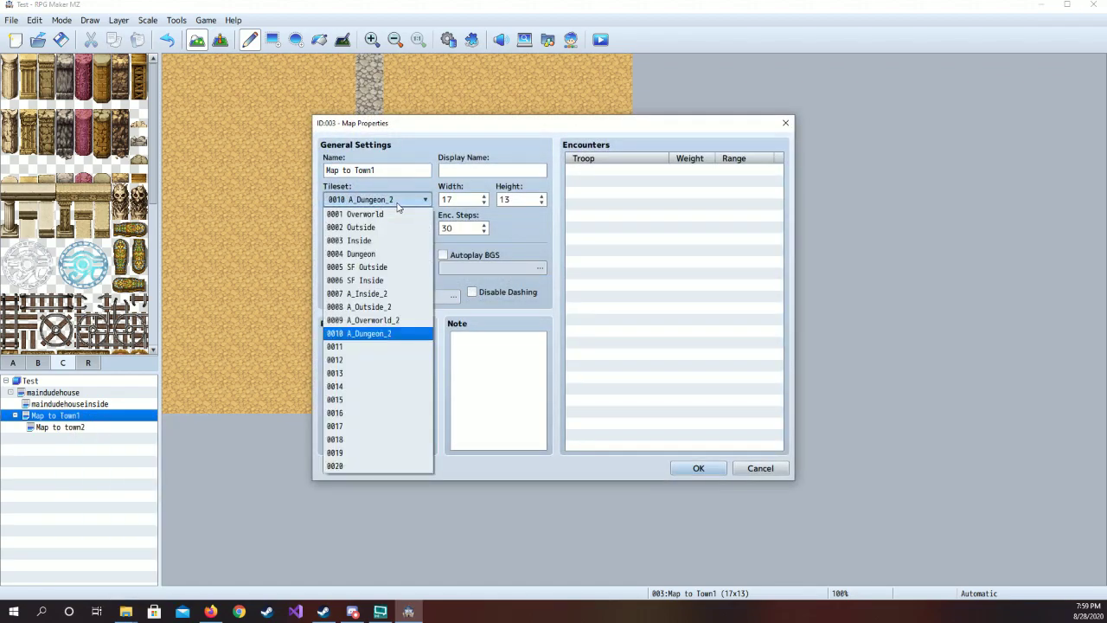
click(380, 307)
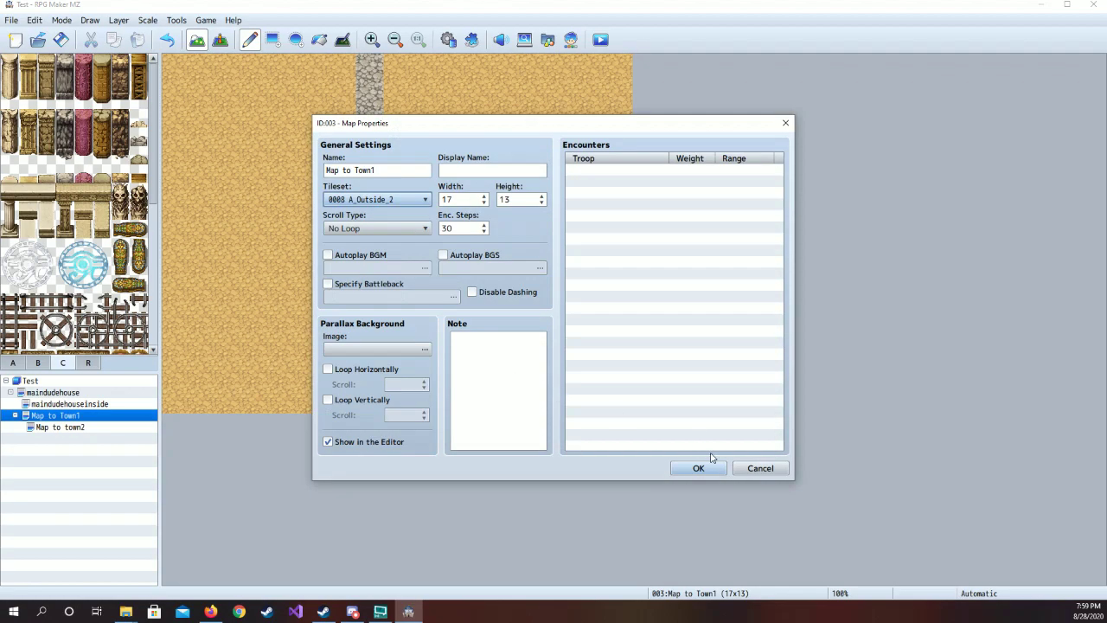
click(699, 468)
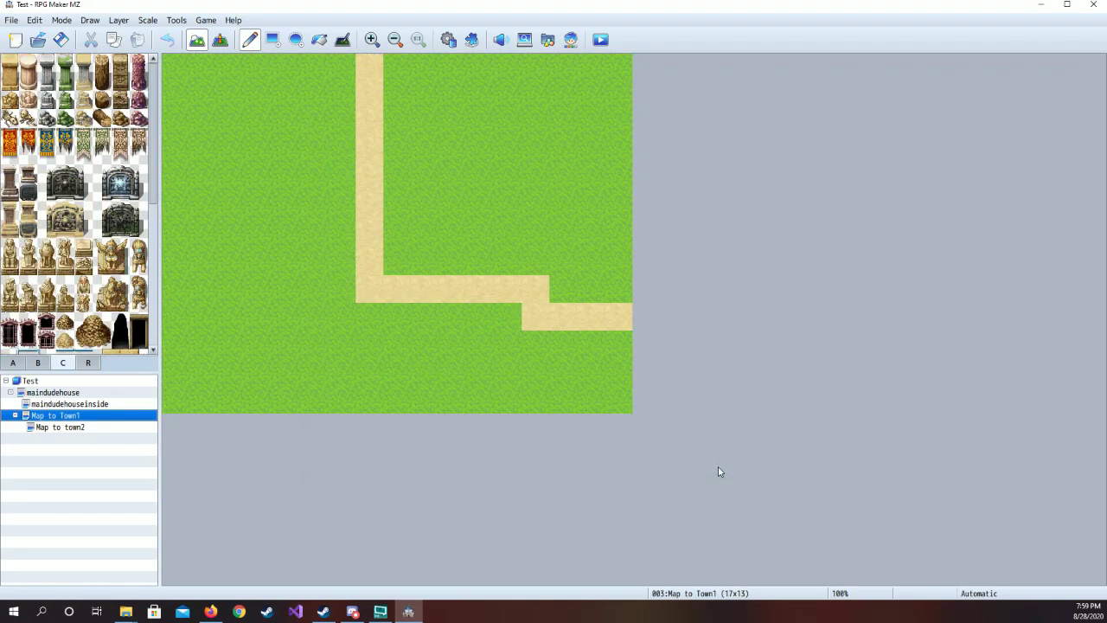
Fill both the grass areas and the old path with the light sand ground tile
click(17, 364)
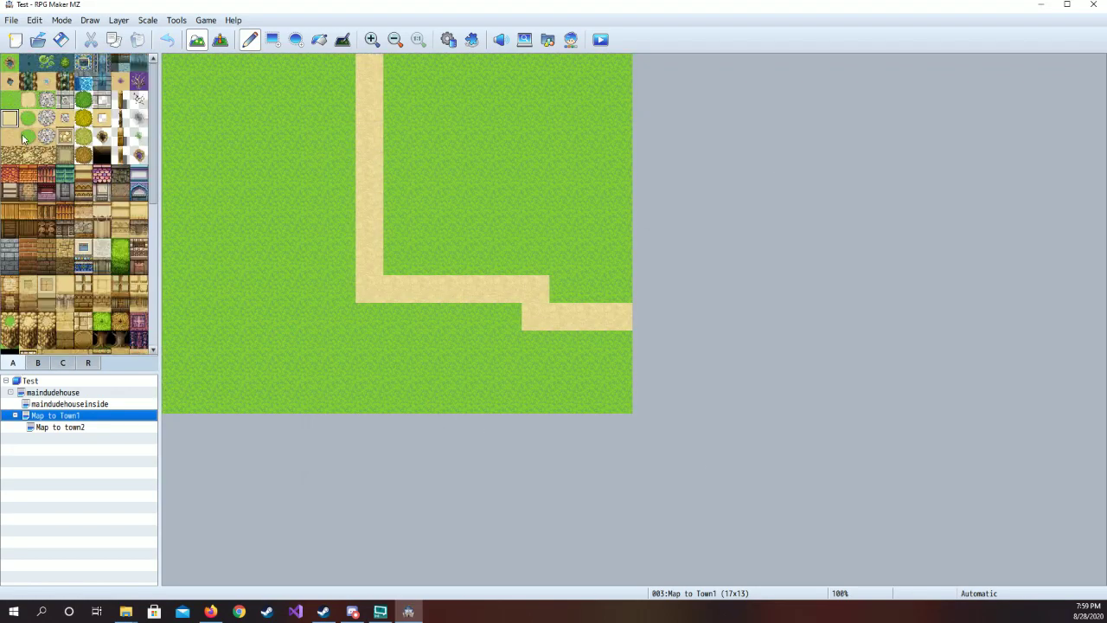
click(319, 39)
click(277, 102)
click(423, 151)
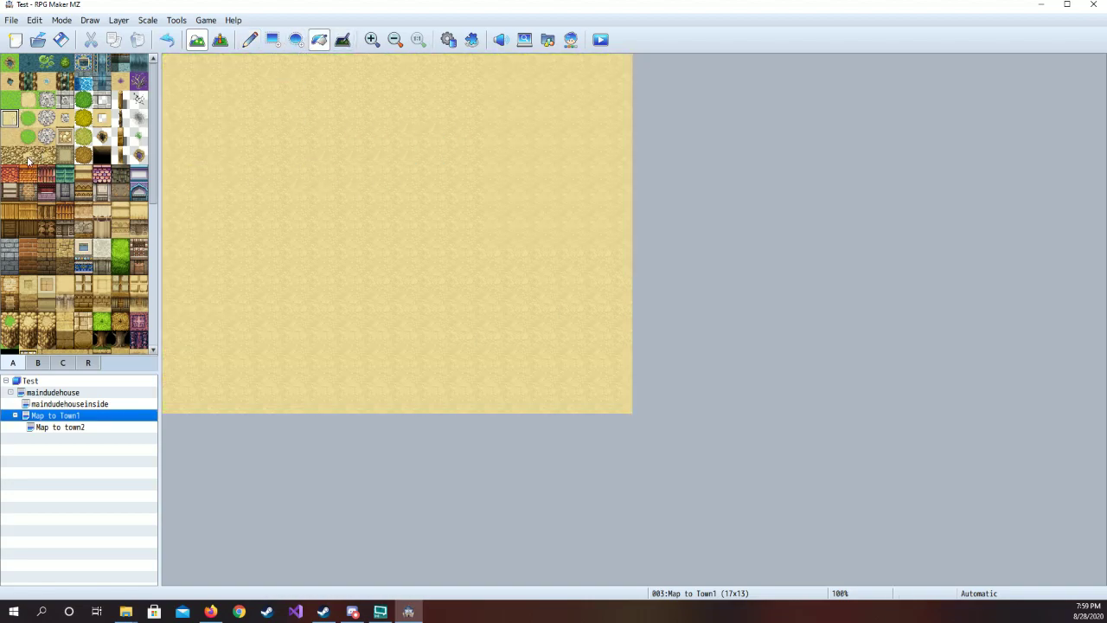
Restrict drawing to Layer 1 and fill the whole map with the darker rippled sand tile
click(47, 119)
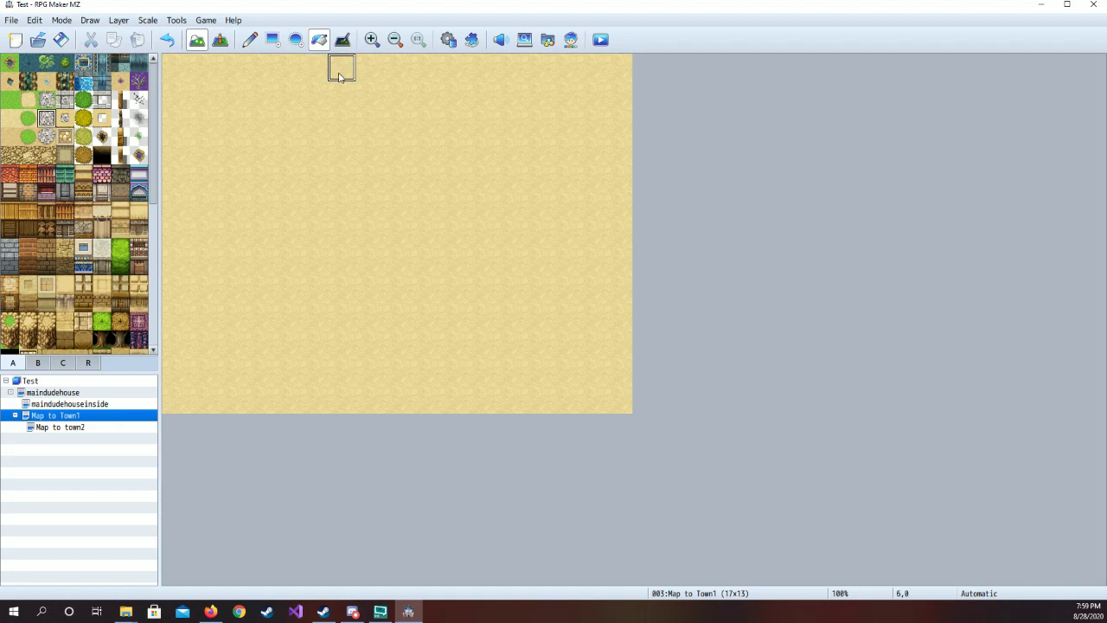
click(249, 39)
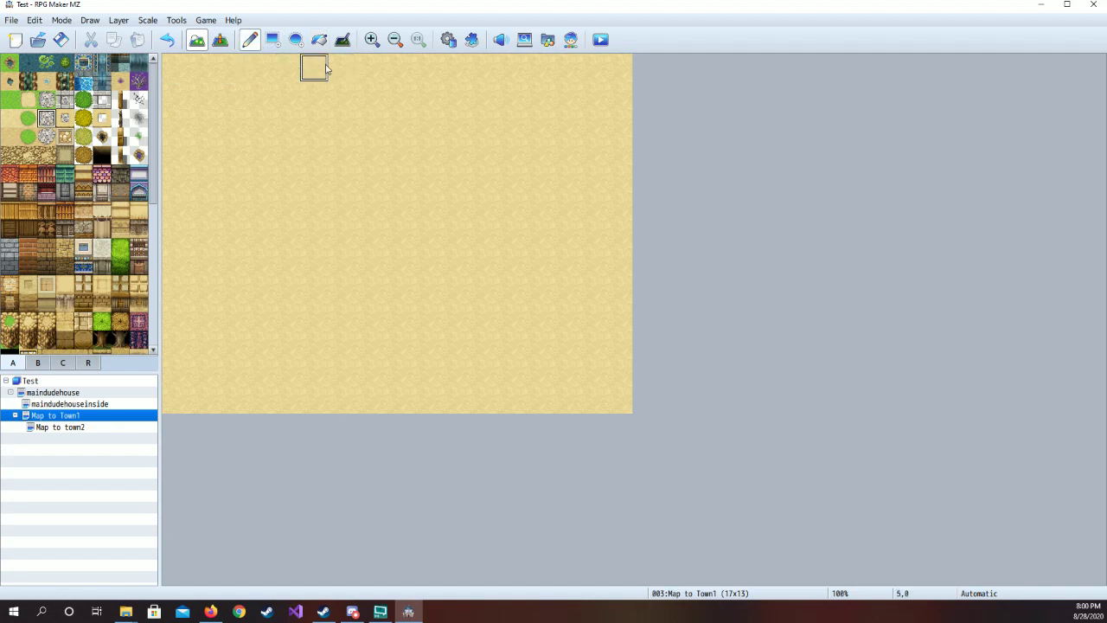
click(121, 21)
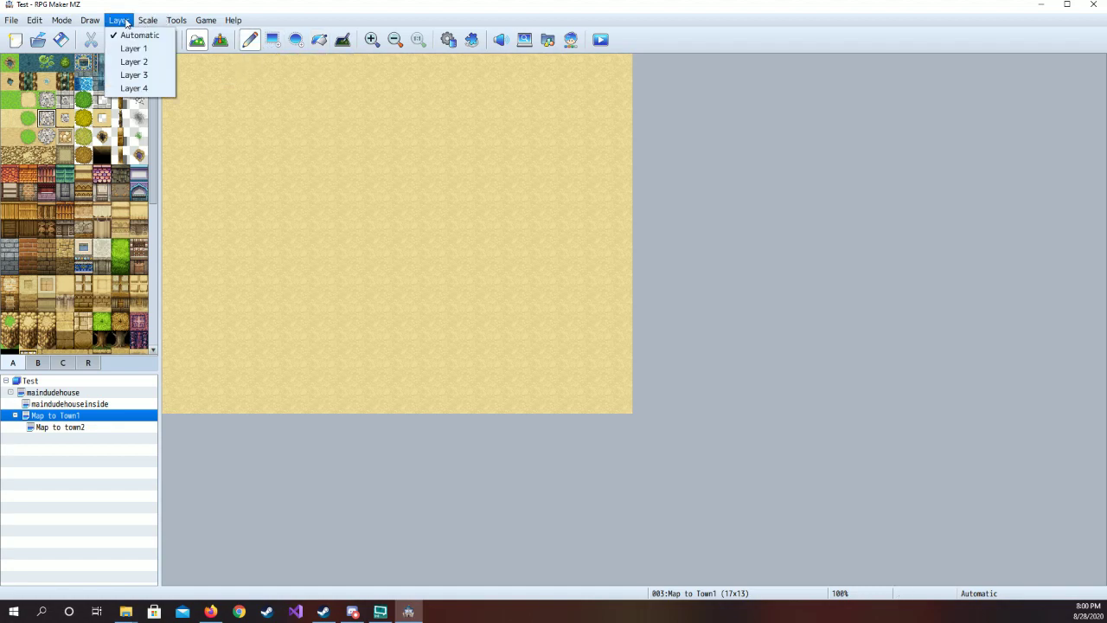
click(130, 49)
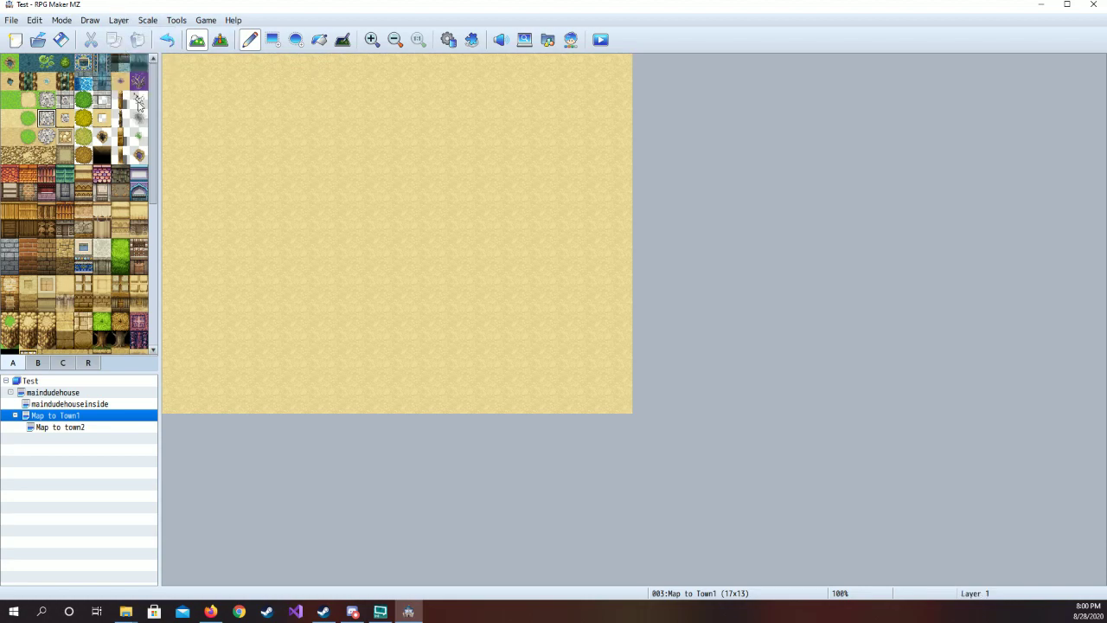
click(10, 136)
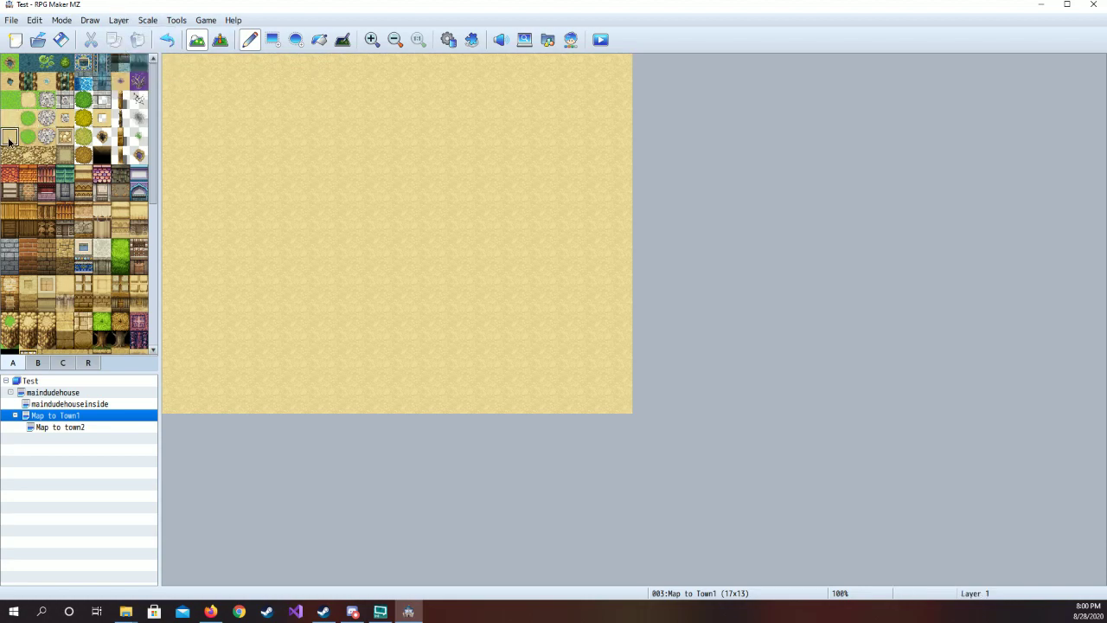
click(319, 39)
click(318, 79)
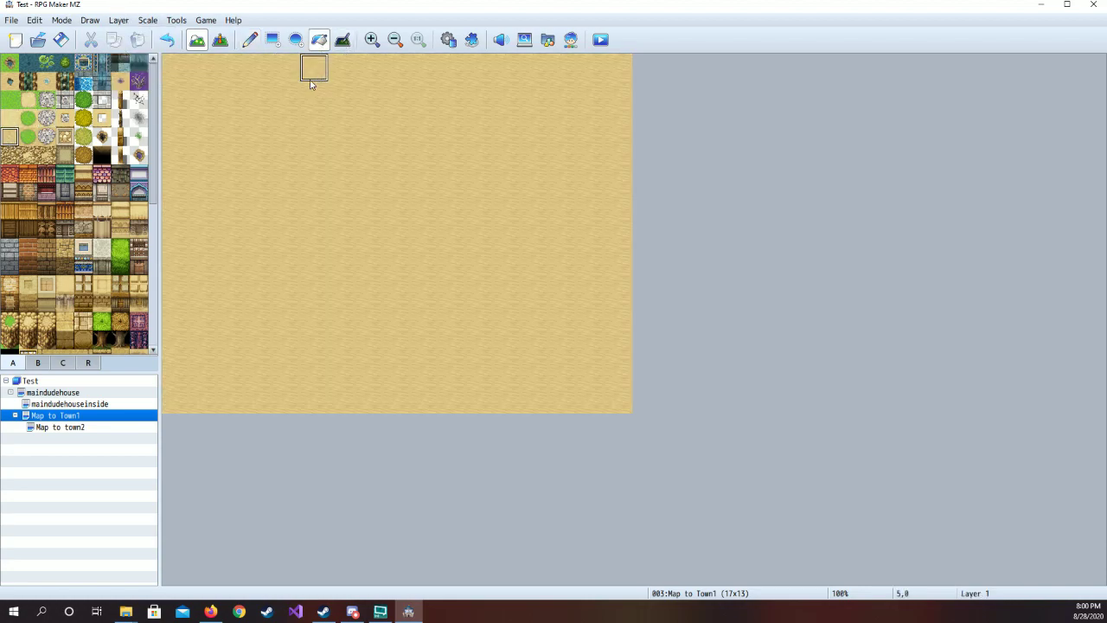
On Layer 2, paint a stepped cobblestone path from the map's top edge to its right edge, ending one tile lower
click(249, 39)
click(121, 21)
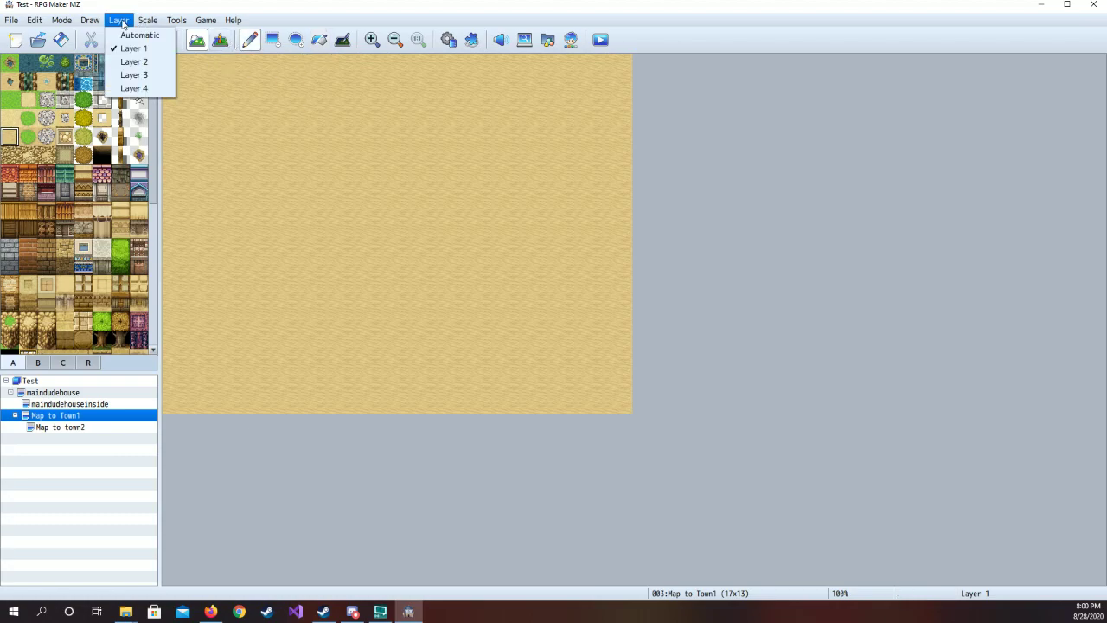
click(131, 63)
click(50, 121)
click(49, 140)
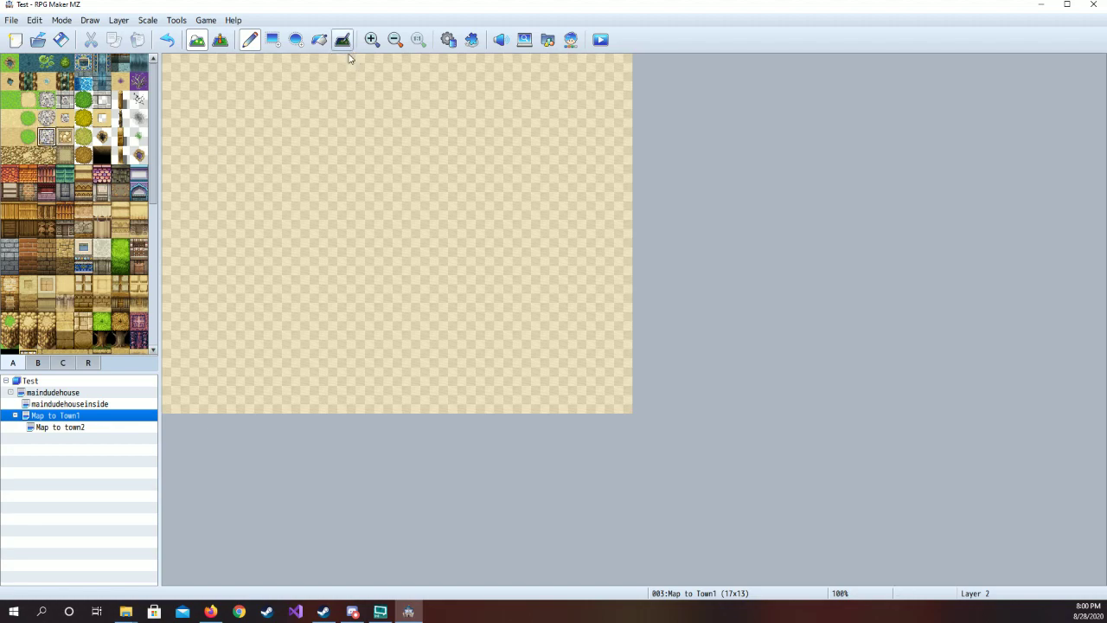
mouse_move(339, 67)
mouse_down()
mouse_move(337, 202)
mouse_move(424, 234)
mouse_move(430, 280)
mouse_move(627, 294)
mouse_up()
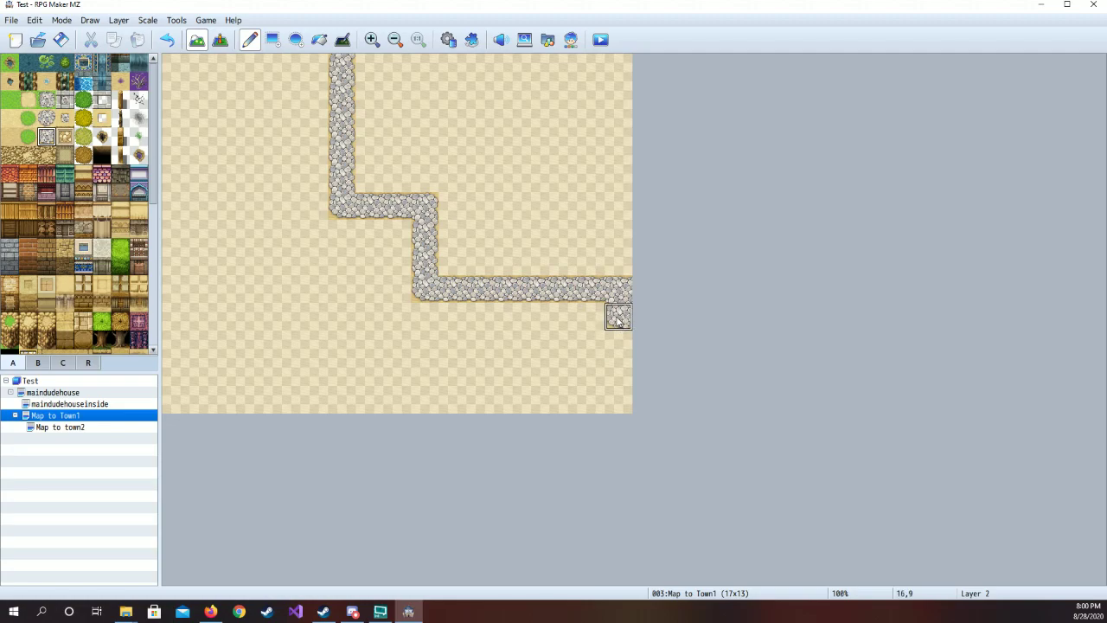
click(618, 319)
Paint brown rocky cliff walls along the map's second row on both sides of the cobblestone path
scroll(68, 215, down, 3)
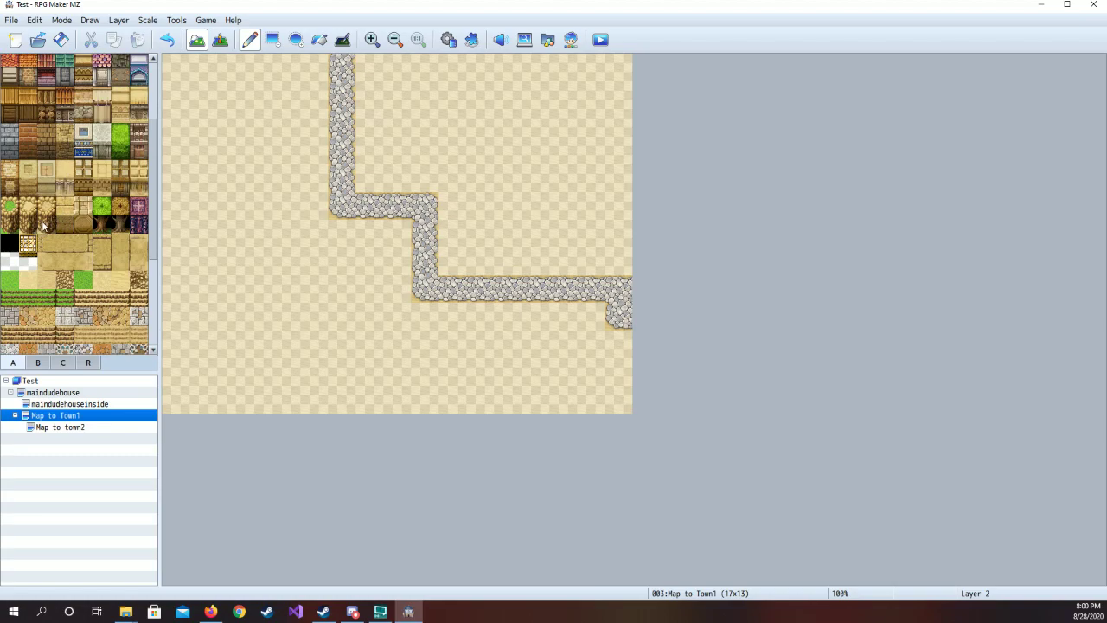
click(307, 90)
mouse_move(307, 90)
mouse_down()
mouse_move(157, 92)
mouse_move(203, 95)
mouse_up()
drag(369, 97, 621, 107)
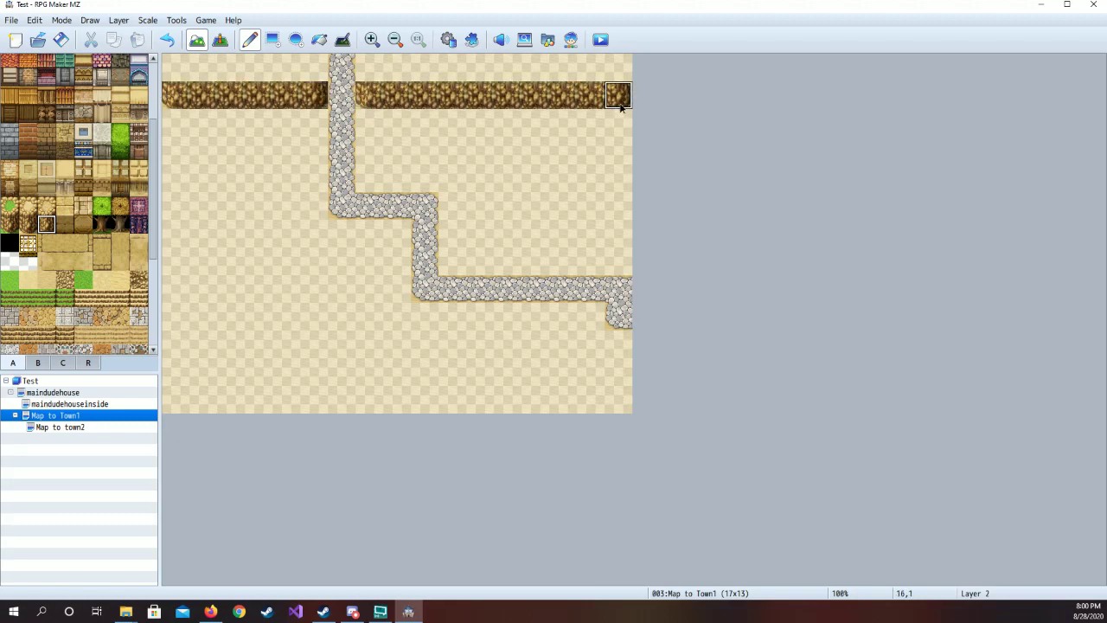
Paint the sandy cliff-top tile along the map's first row, above the cliff wall left of the path
click(28, 207)
click(46, 206)
drag(318, 63, 173, 66)
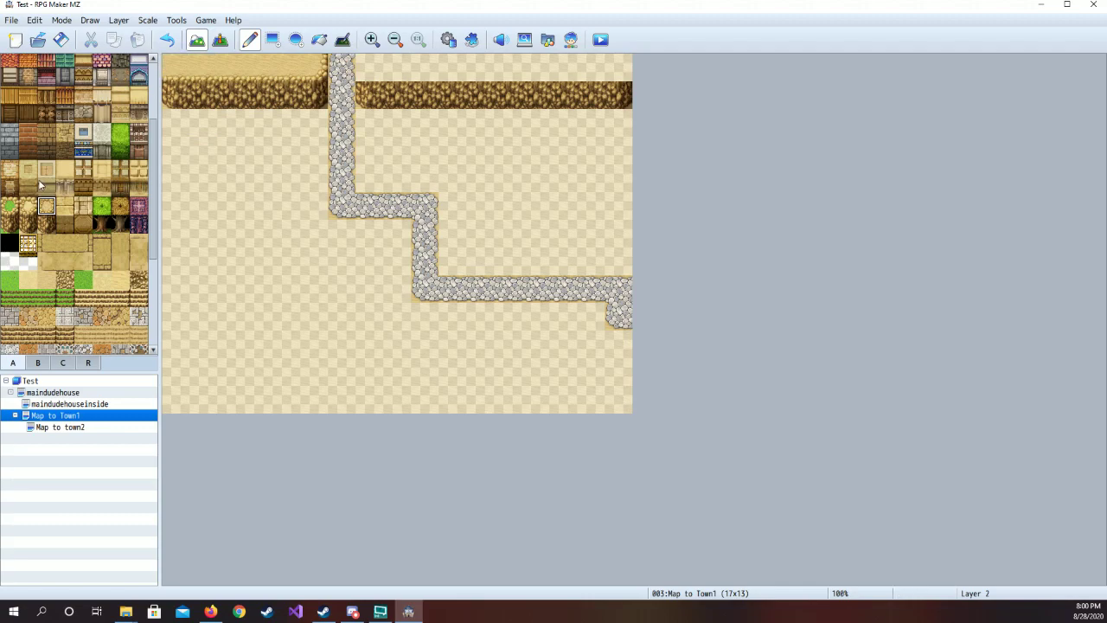
Paint the sandy cliff-top tile along the map's first row, above the cliff wall right of the cobblestone path
drag(370, 68, 619, 77)
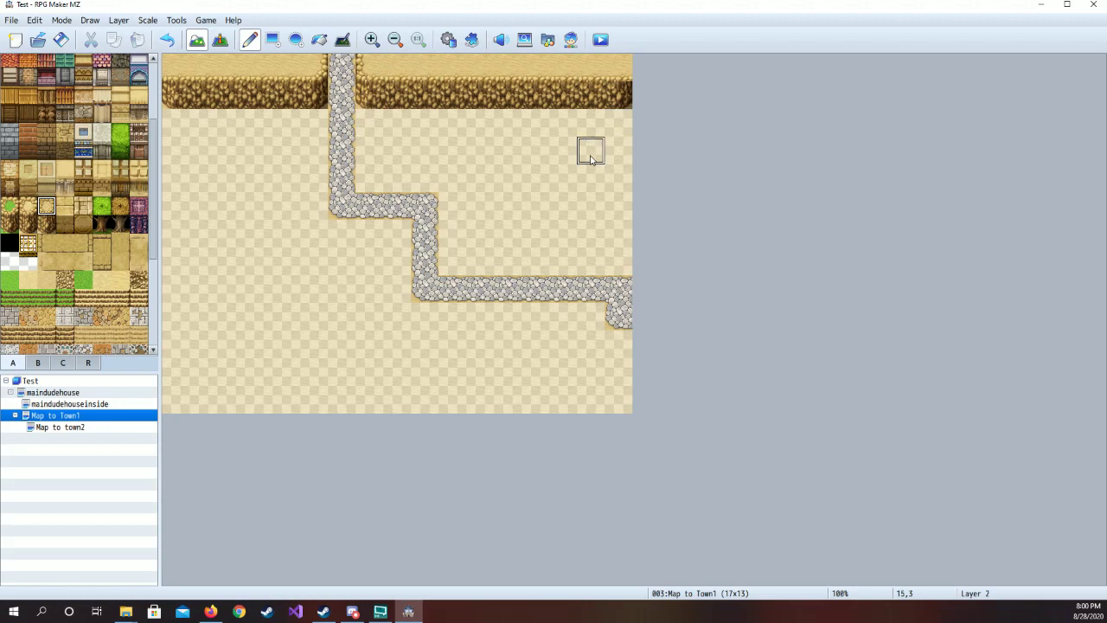
scroll(52, 234, down, 5)
click(138, 308)
click(617, 68)
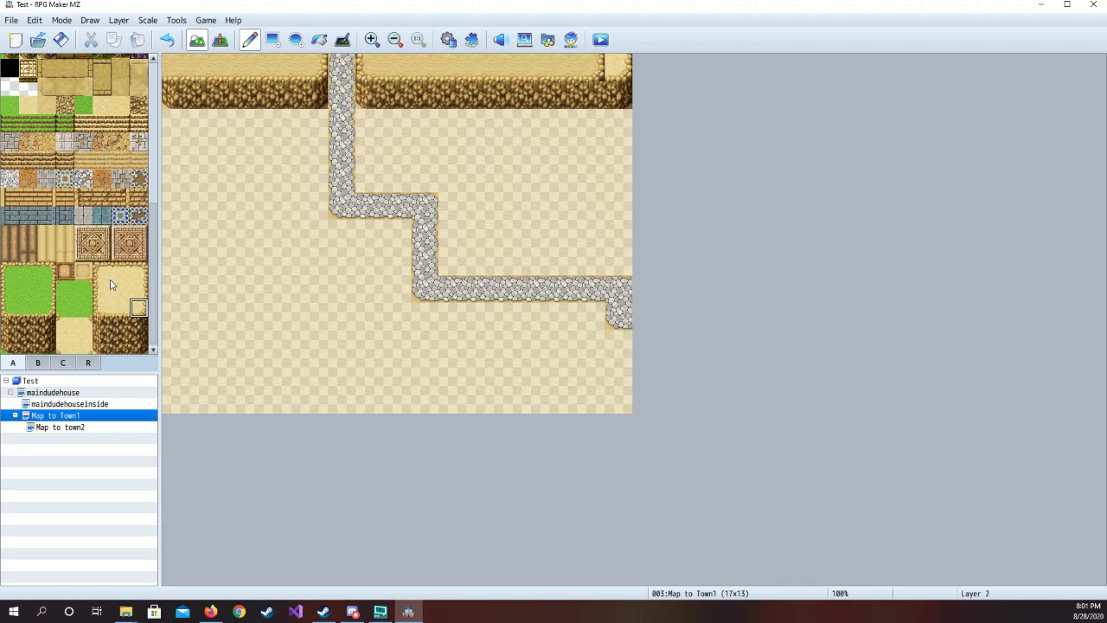
scroll(110, 279, up, 5)
click(47, 201)
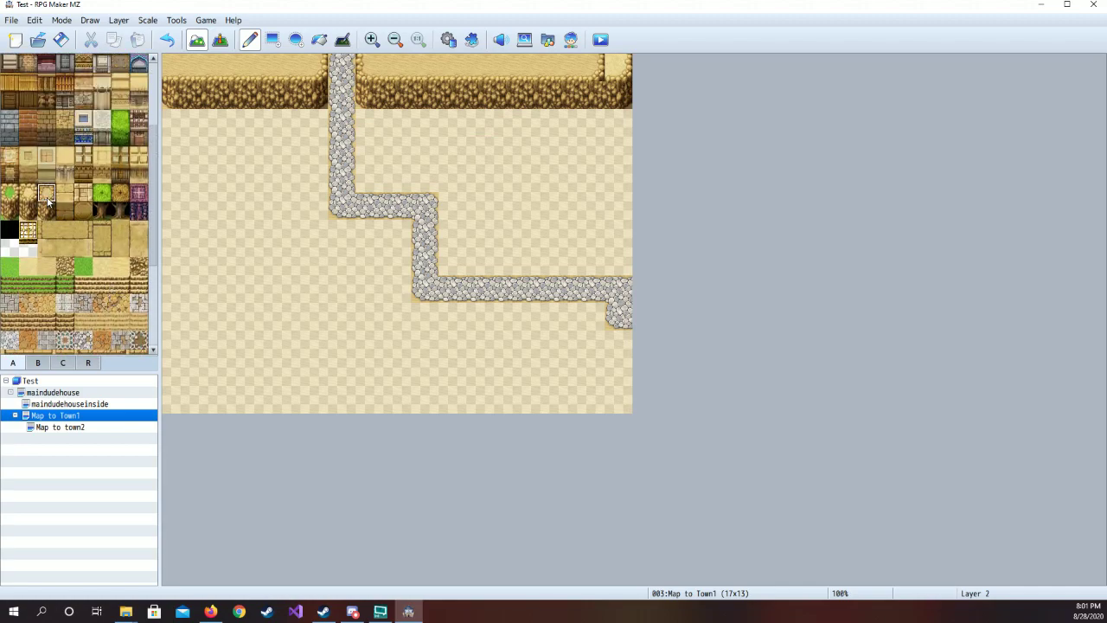
click(618, 68)
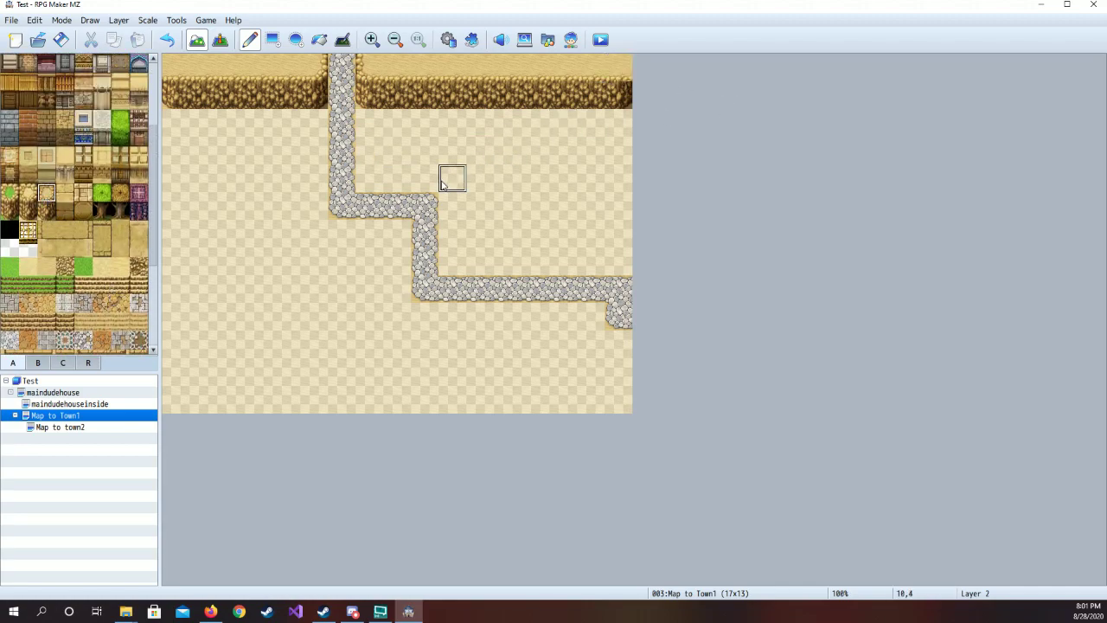
Repaint the second-row cliff walls on both sides of the path with the brown rock wall's left-edge, centre and right-edge pieces
scroll(45, 221, down, 4)
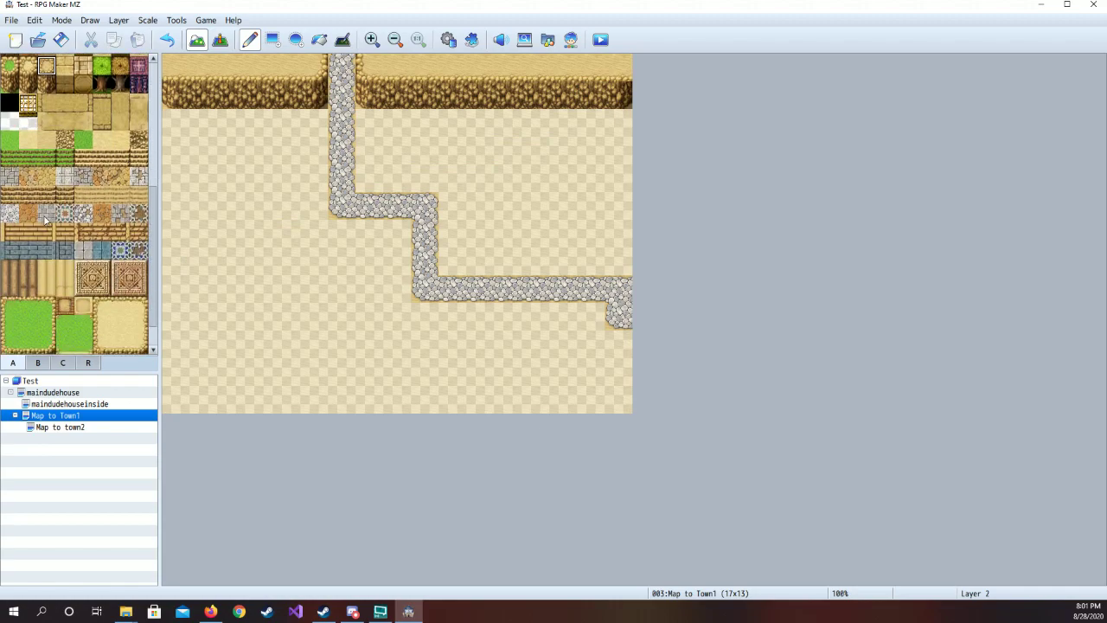
click(139, 329)
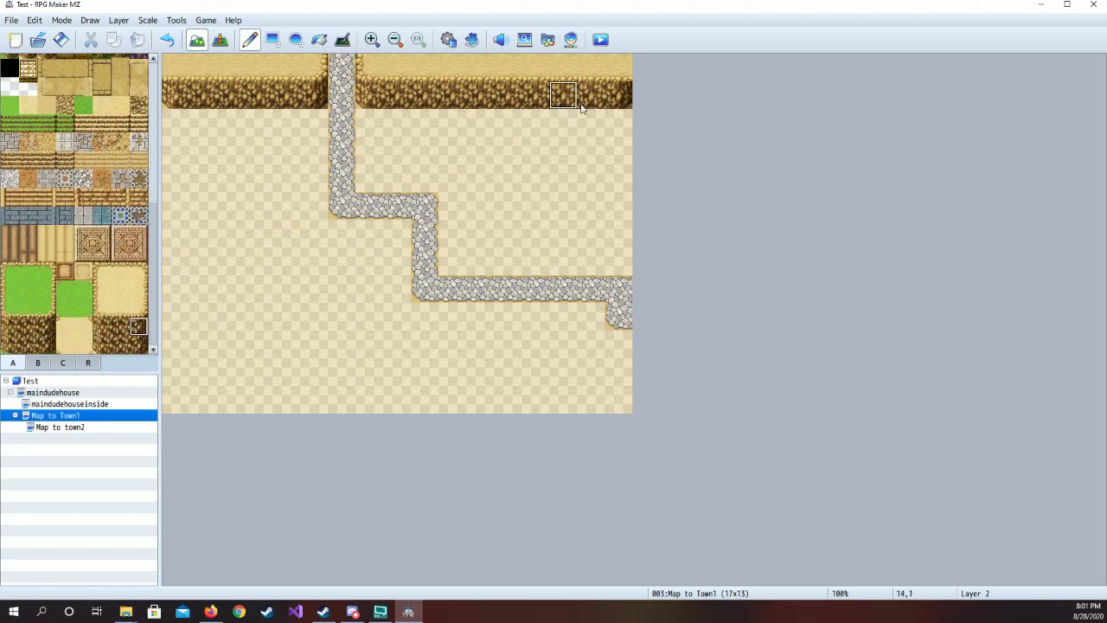
click(605, 109)
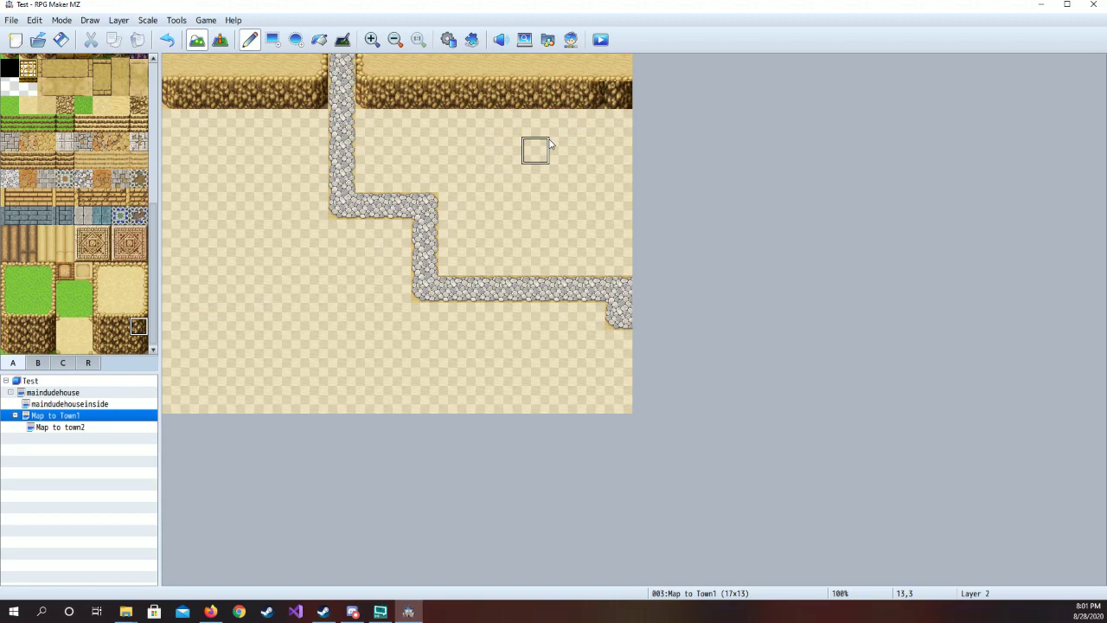
click(121, 327)
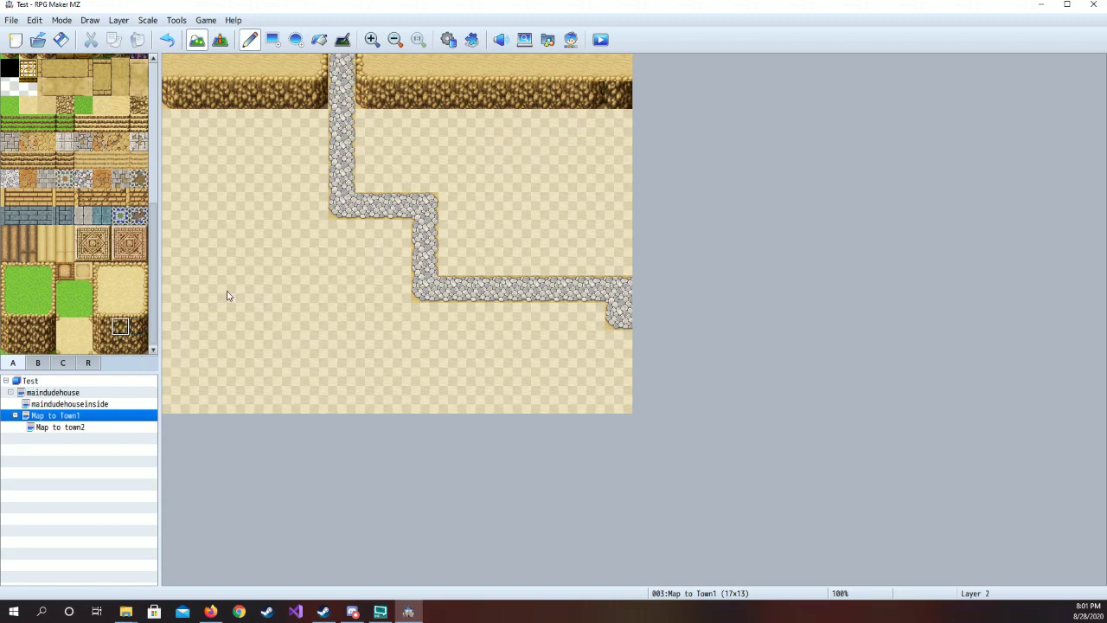
drag(594, 95, 402, 89)
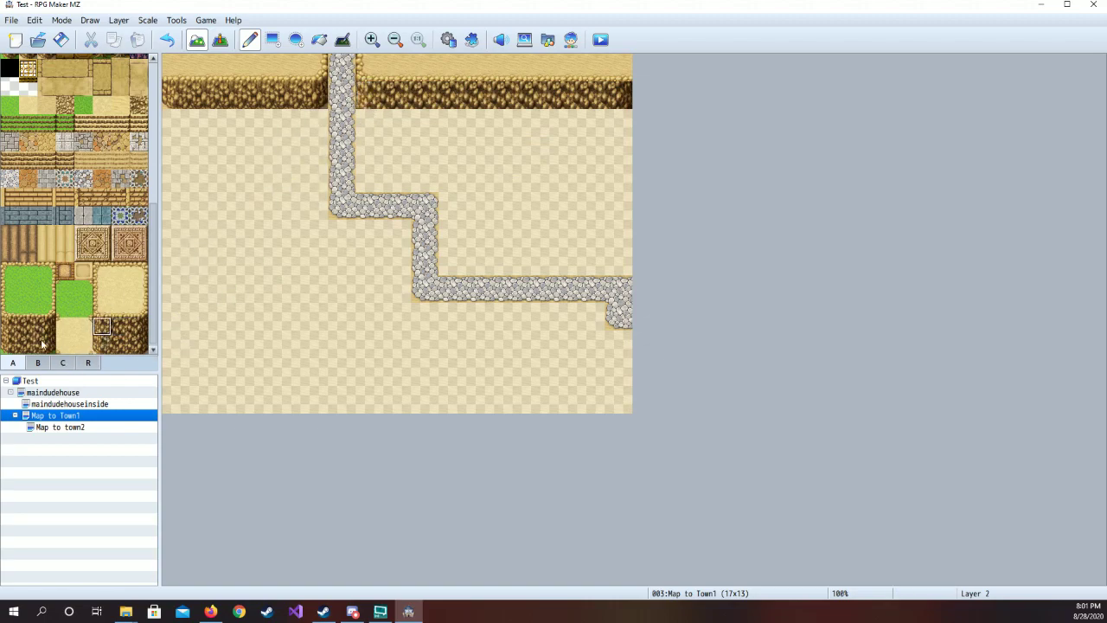
click(100, 345)
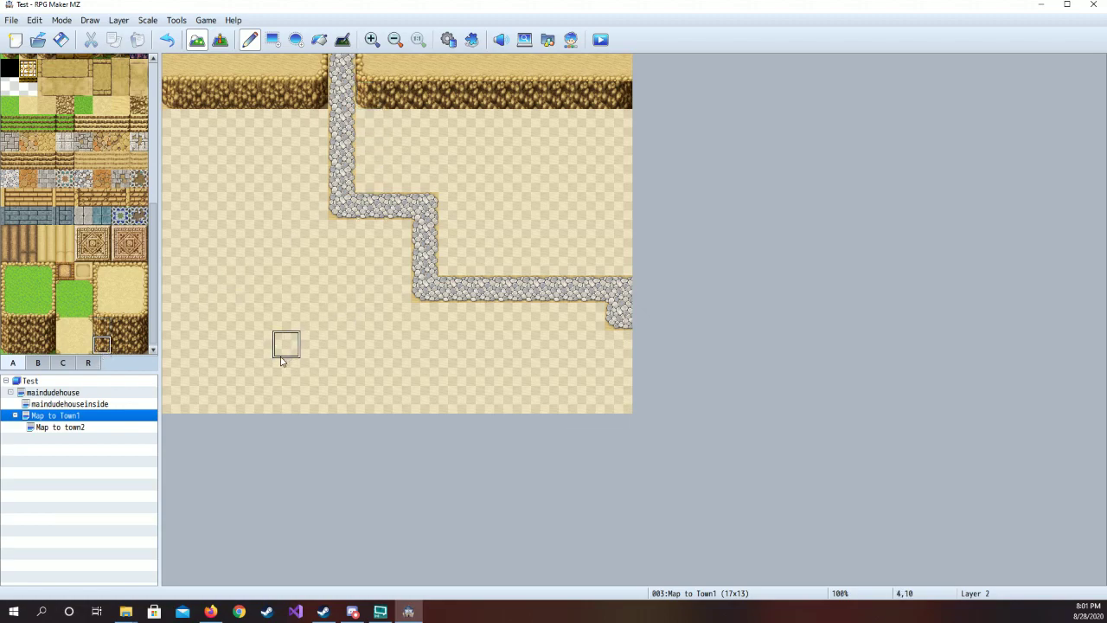
click(137, 346)
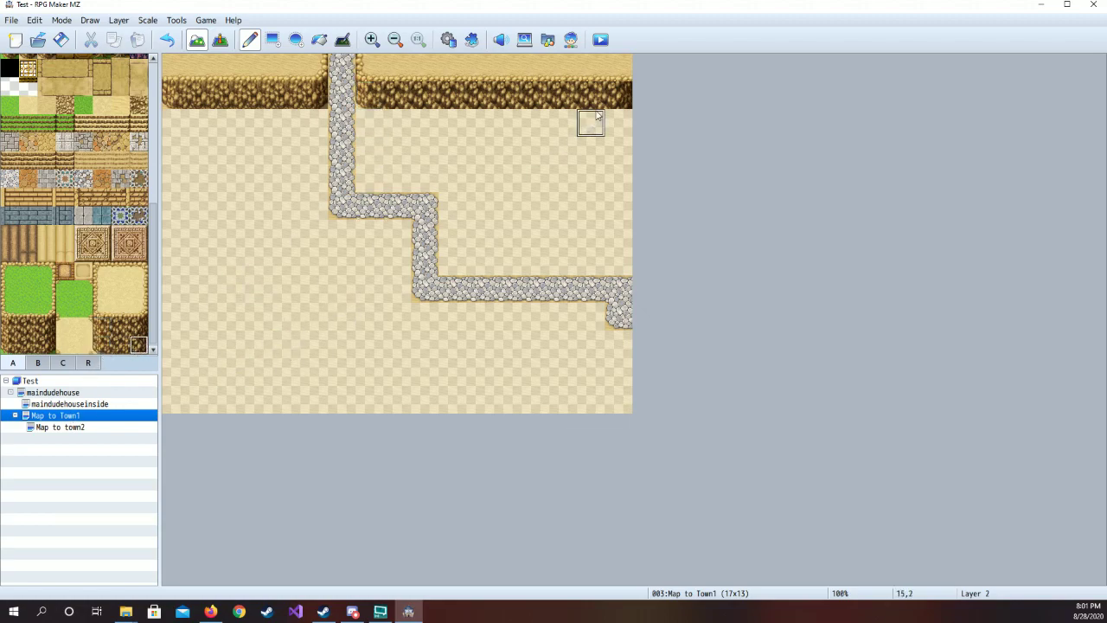
click(117, 346)
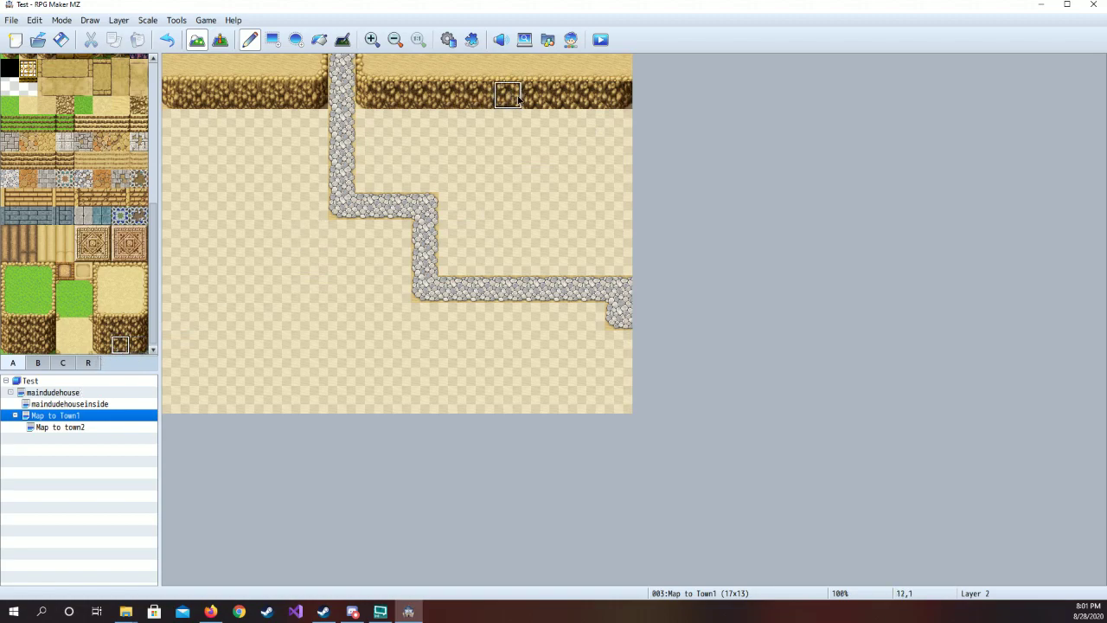
drag(291, 98, 199, 95)
click(102, 345)
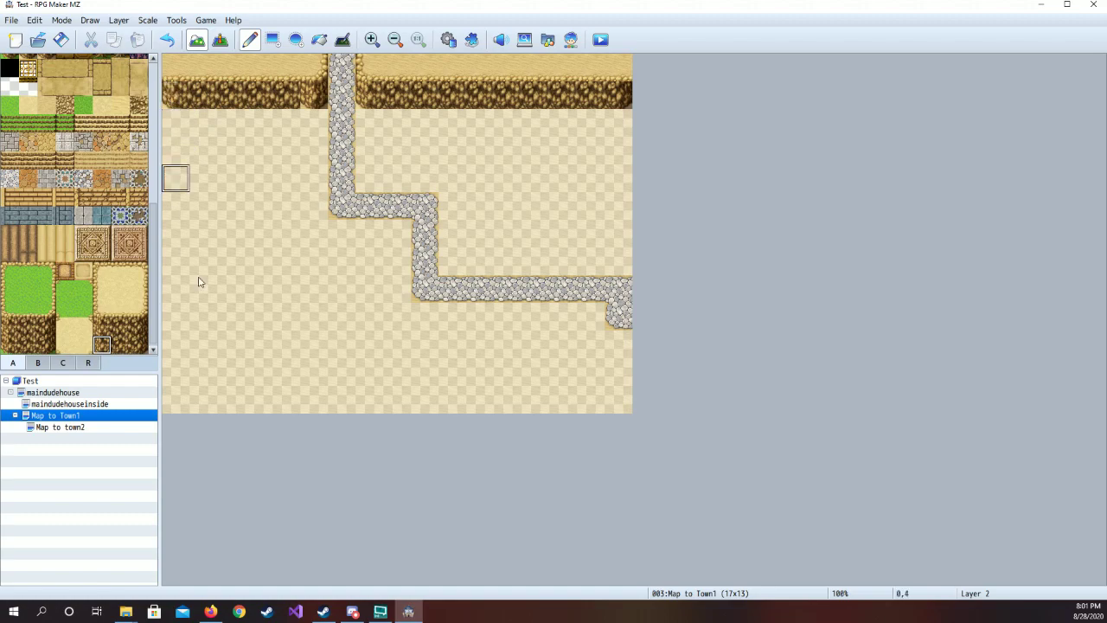
click(138, 345)
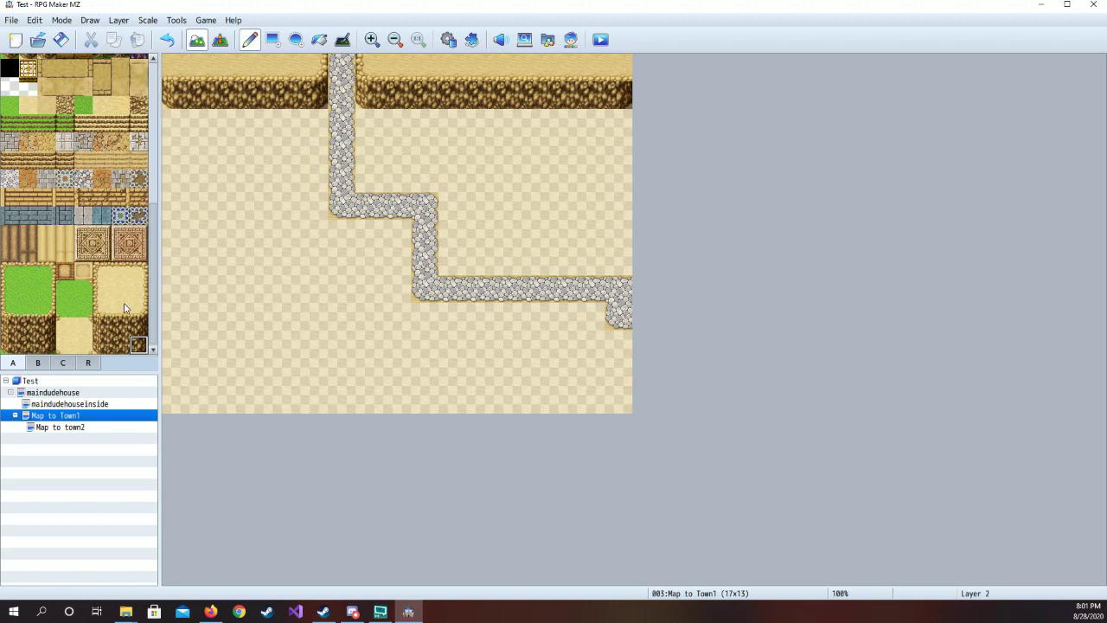
Repaint the first row on both sides of the path with the lighter plain sand cliff-top tile
scroll(124, 308, up, 2)
scroll(124, 307, down, 1)
click(119, 335)
click(27, 78)
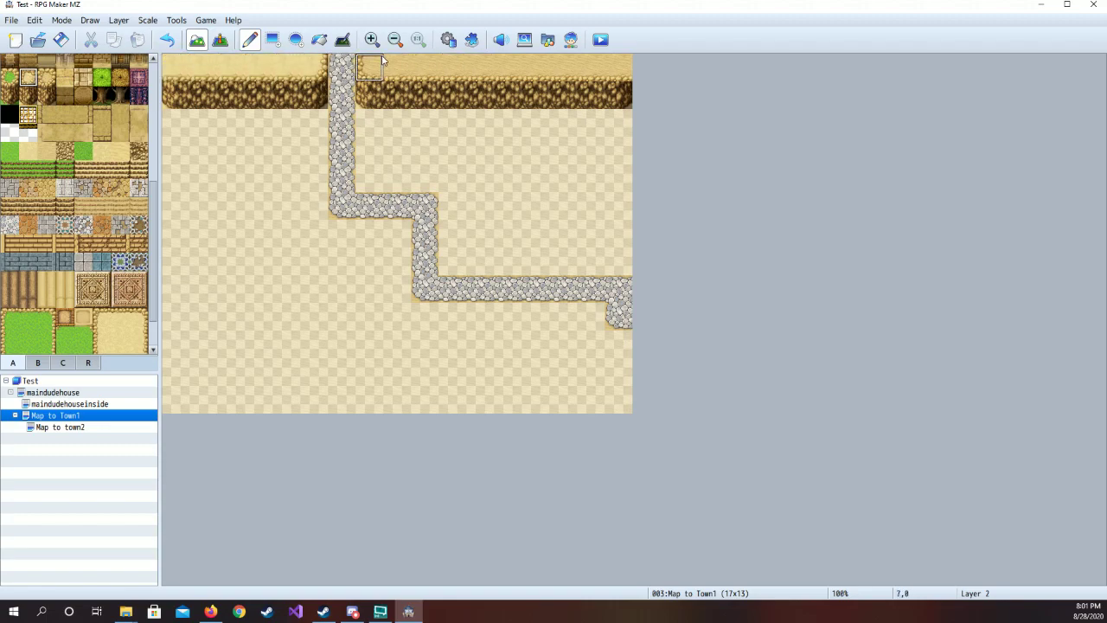
drag(372, 62, 446, 63)
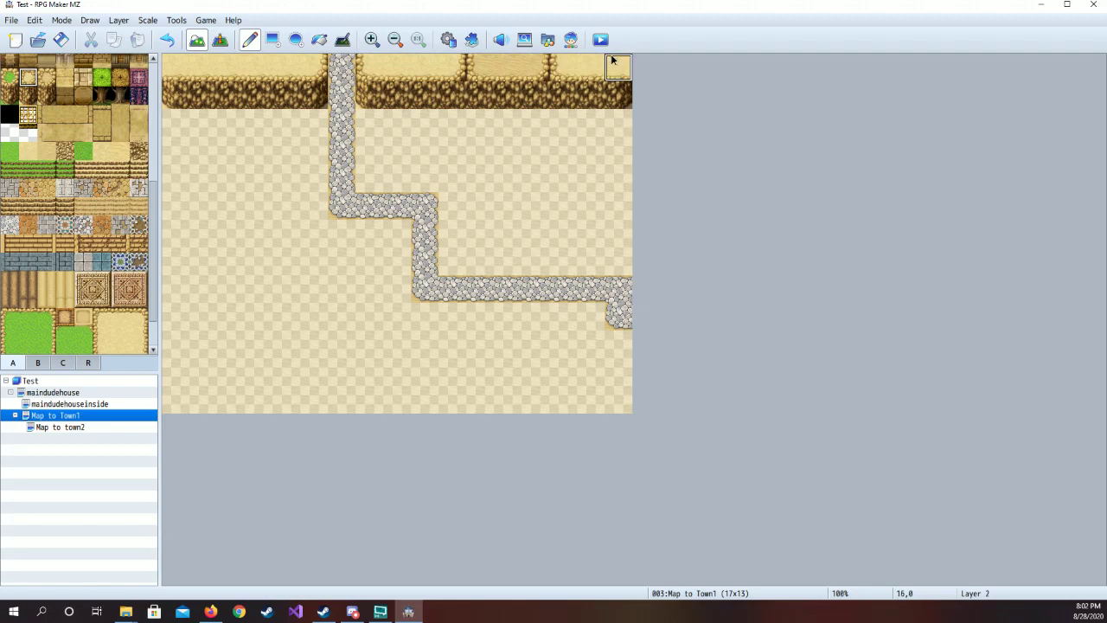
Fit matching corner pieces on the light sand cliff tops, ending with the lower-right corner piece on the first row's last tile
scroll(108, 285, down, 1)
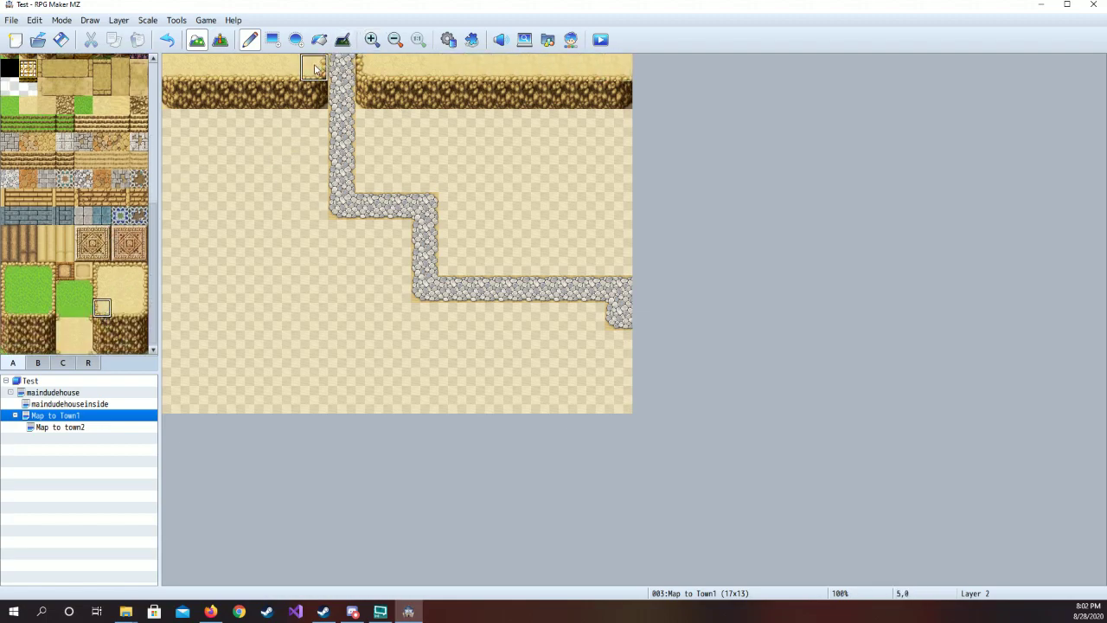
click(140, 310)
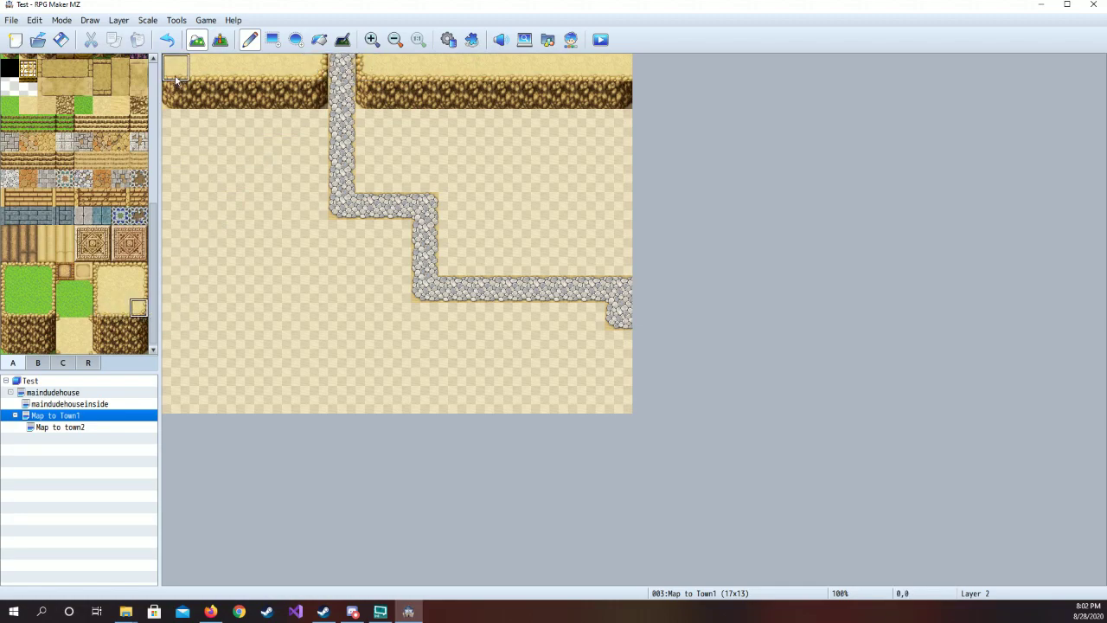
click(139, 271)
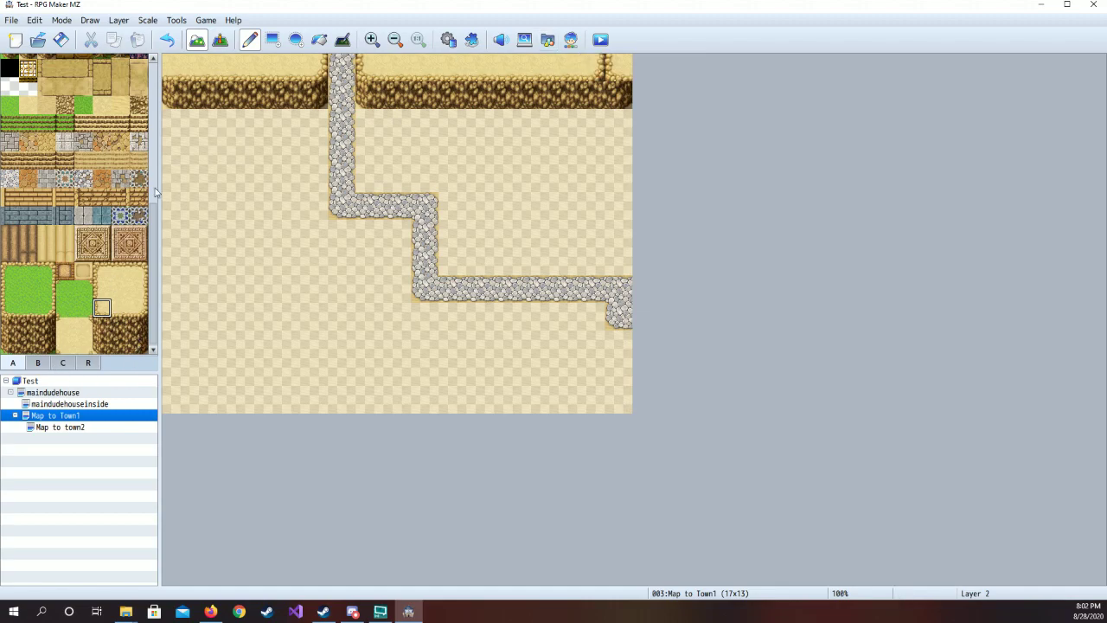
click(167, 40)
click(139, 308)
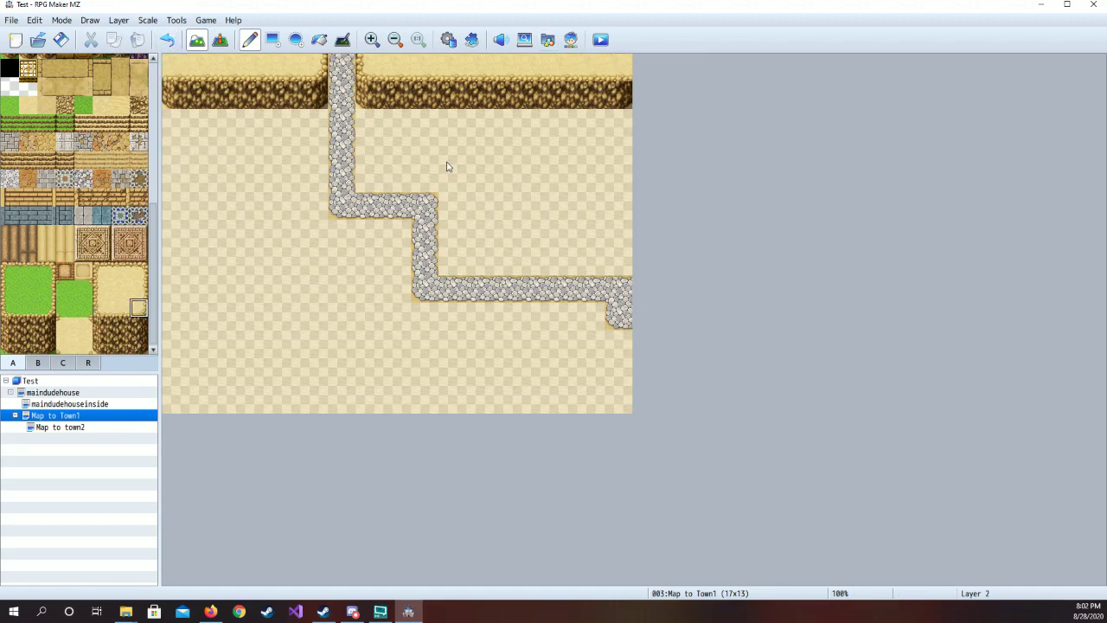
click(617, 67)
Finish the cliff top left of the path with bottom-edge pieces and a lower-right corner piece beside the path
click(120, 309)
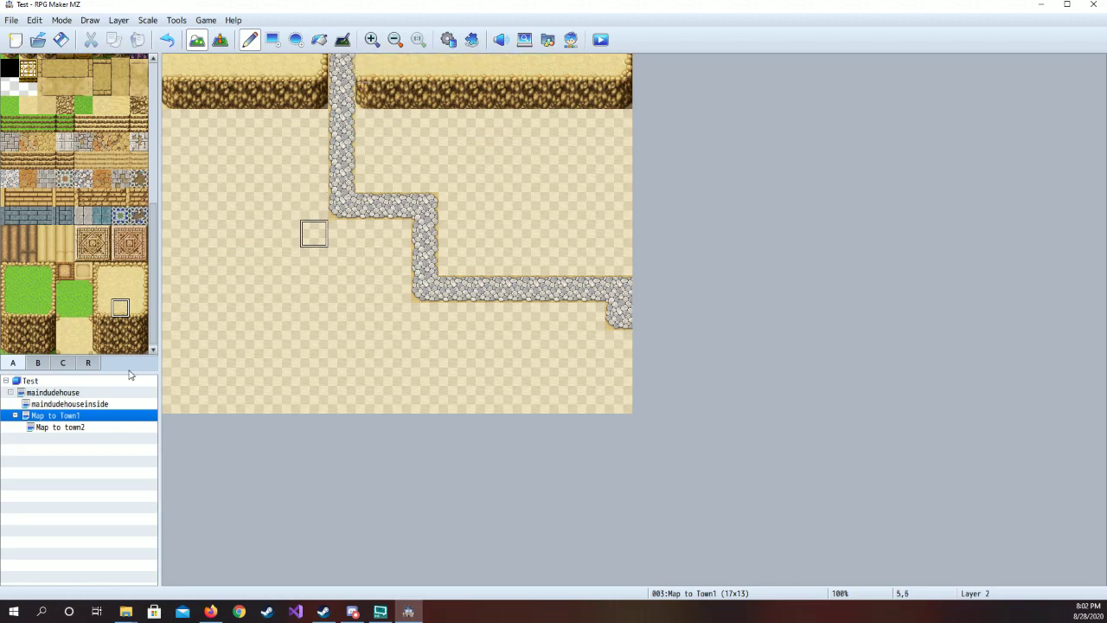
click(101, 325)
click(102, 308)
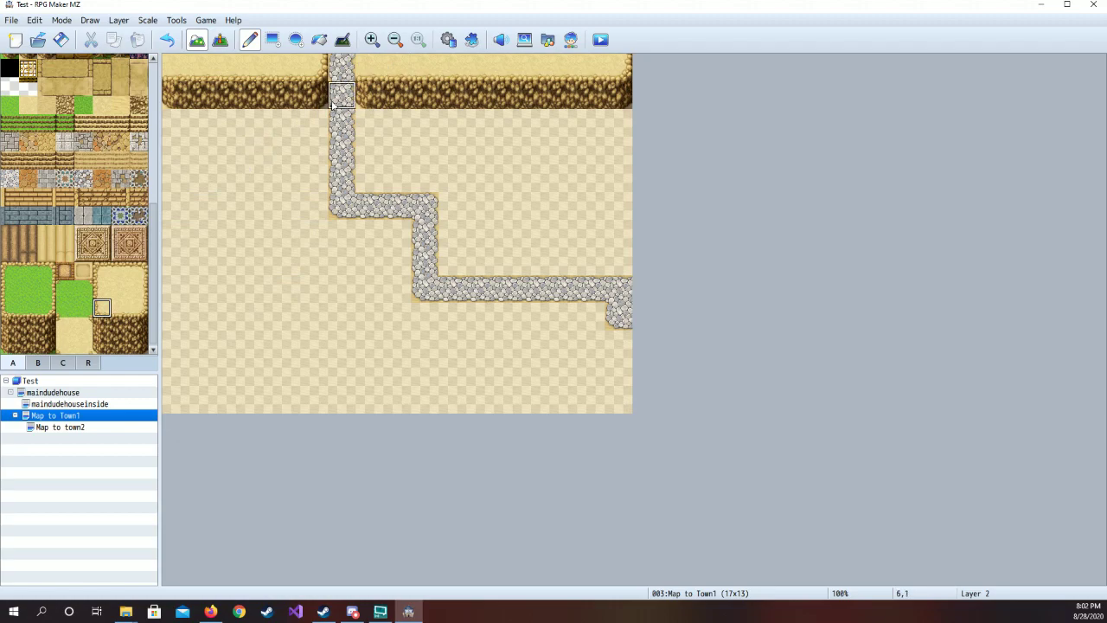
click(121, 308)
drag(213, 75, 284, 73)
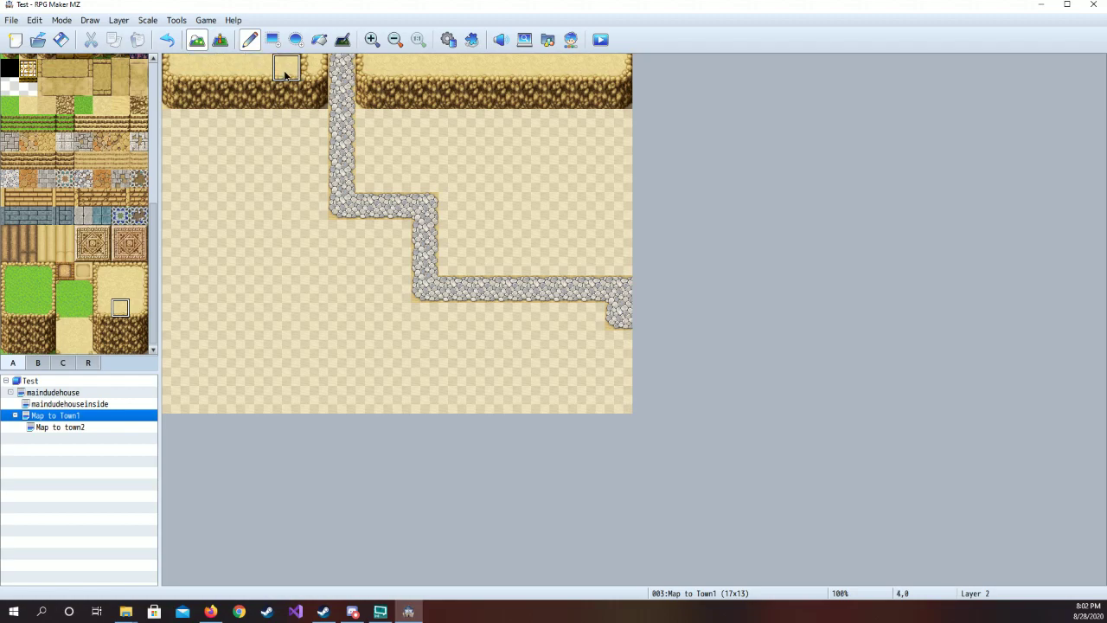
click(133, 309)
click(314, 69)
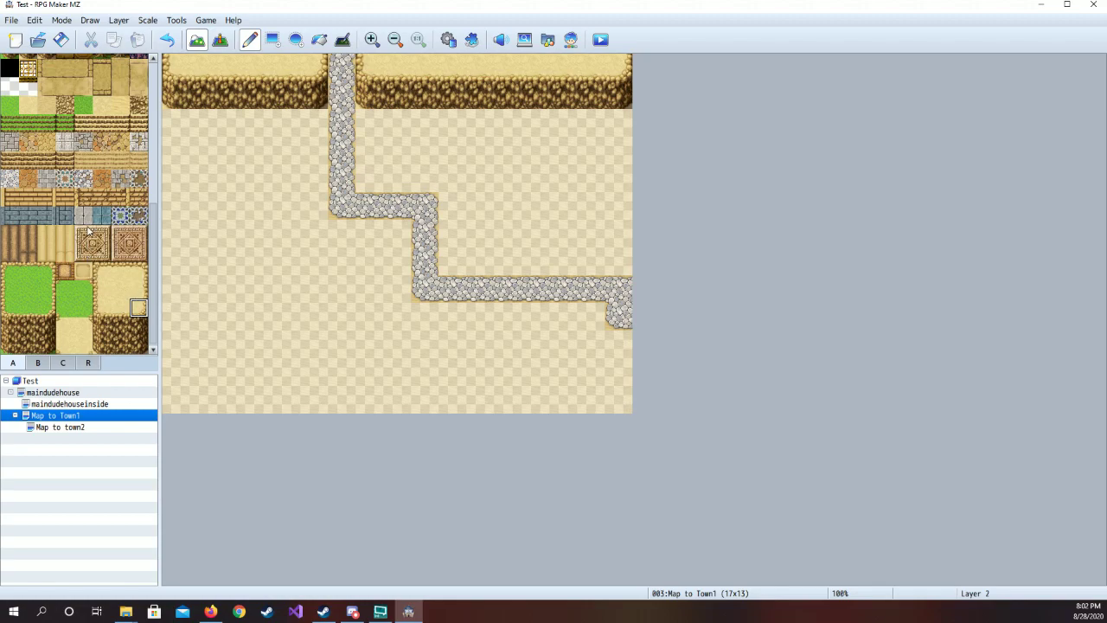
Paint dry brown grass down the map's left edge from the fourth row and along the bottom row's first five tiles
scroll(84, 233, up, 10)
scroll(87, 229, up, 1)
click(89, 161)
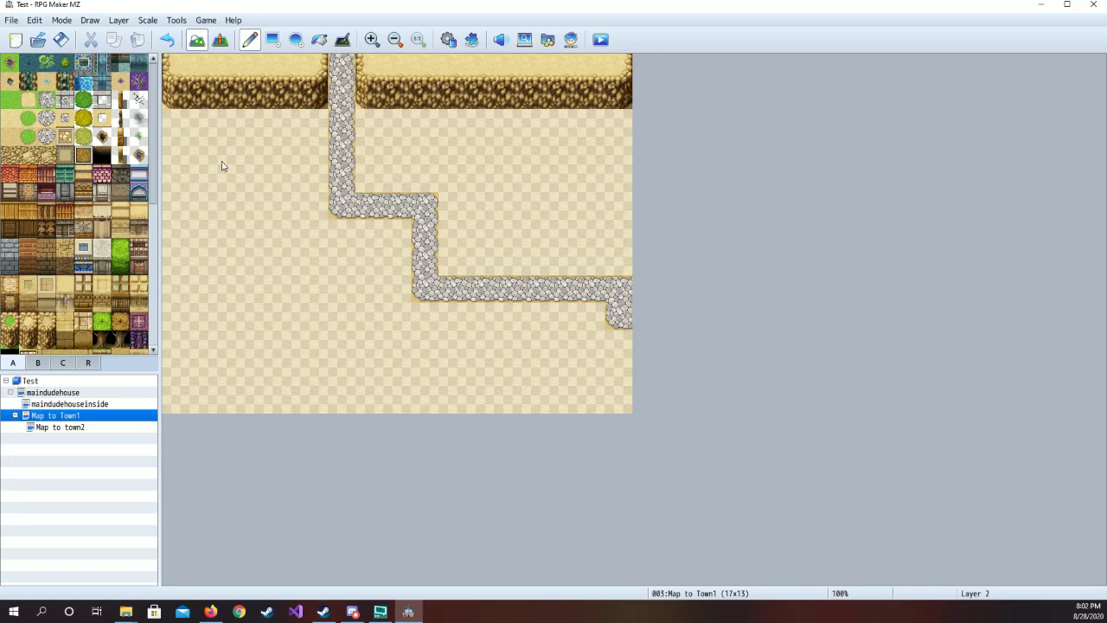
drag(174, 151, 174, 208)
drag(174, 400, 276, 403)
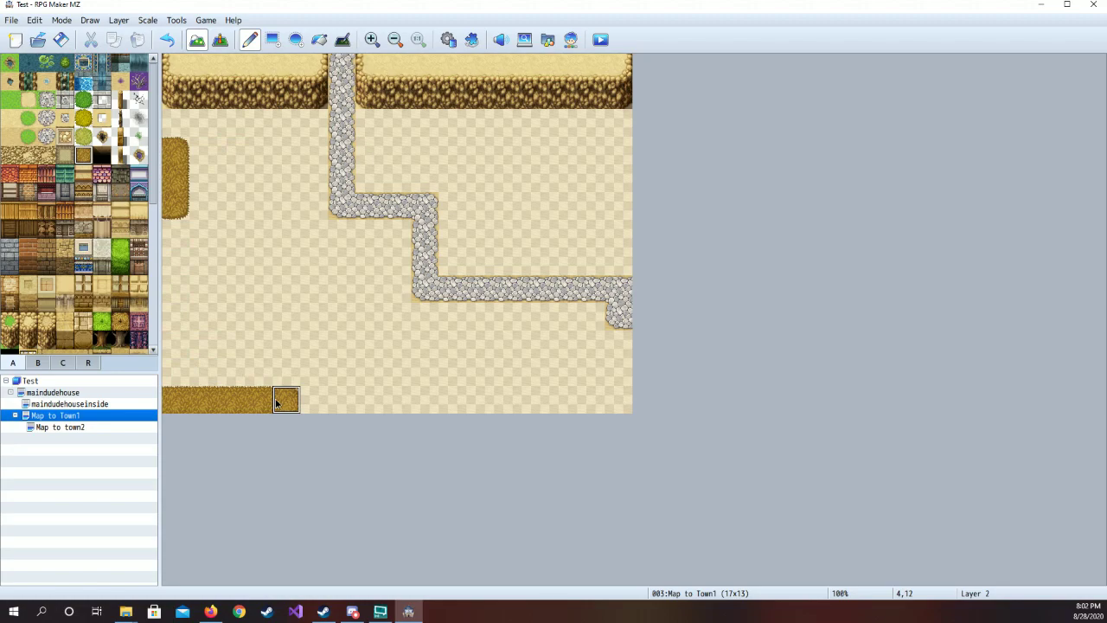
drag(617, 149, 615, 213)
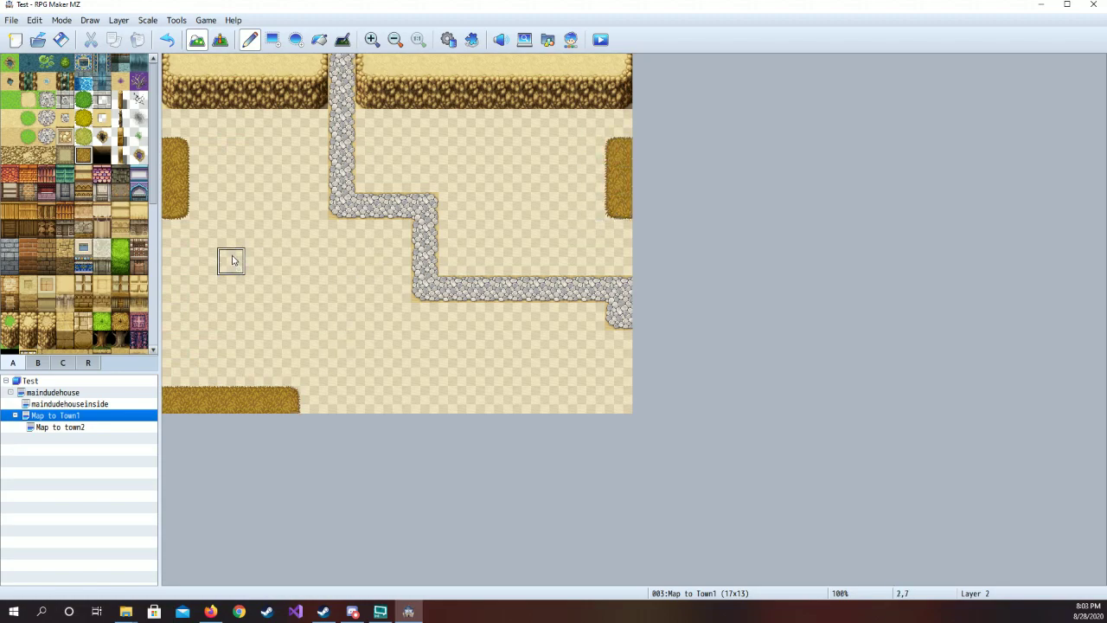
click(167, 40)
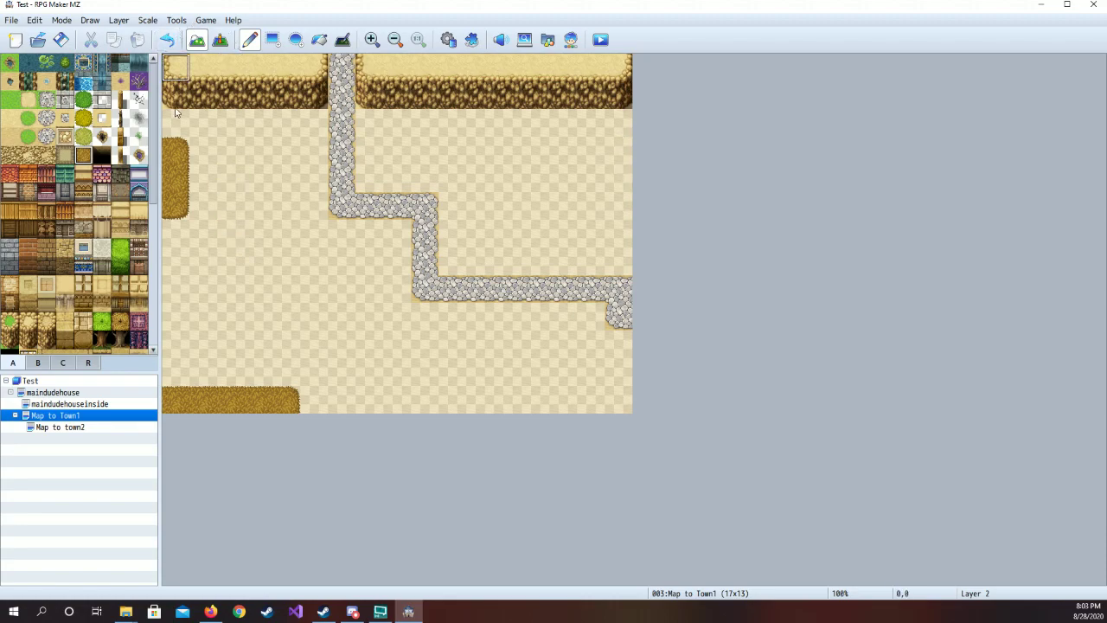
drag(177, 374, 175, 206)
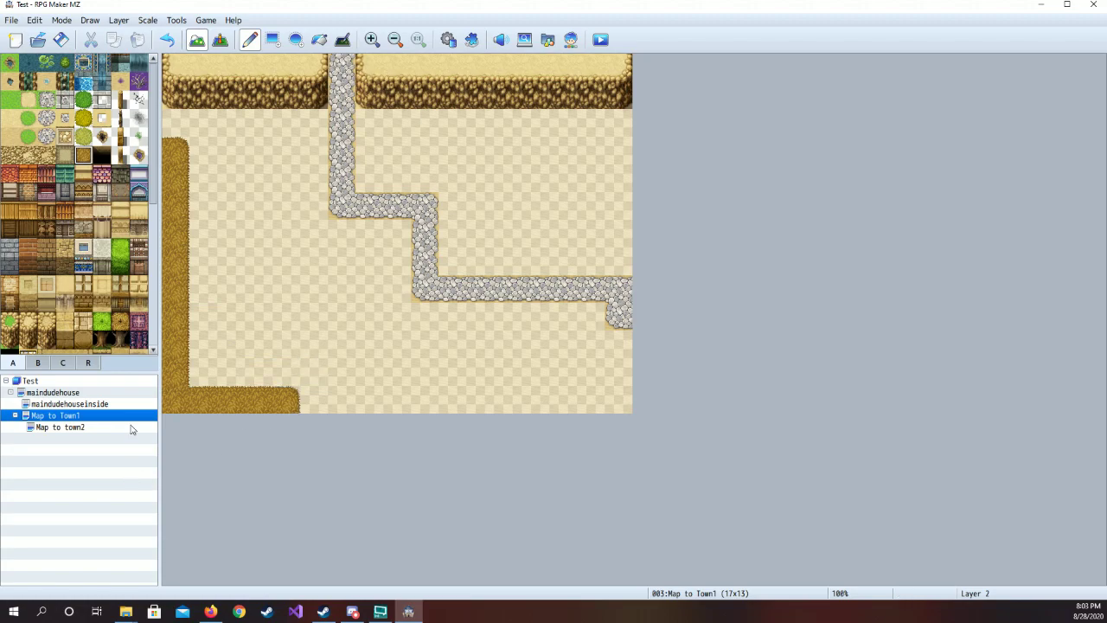
Scatter six green cacti across the open sand on both sides of the cobblestone path, keeping the cliff tops clear
click(38, 363)
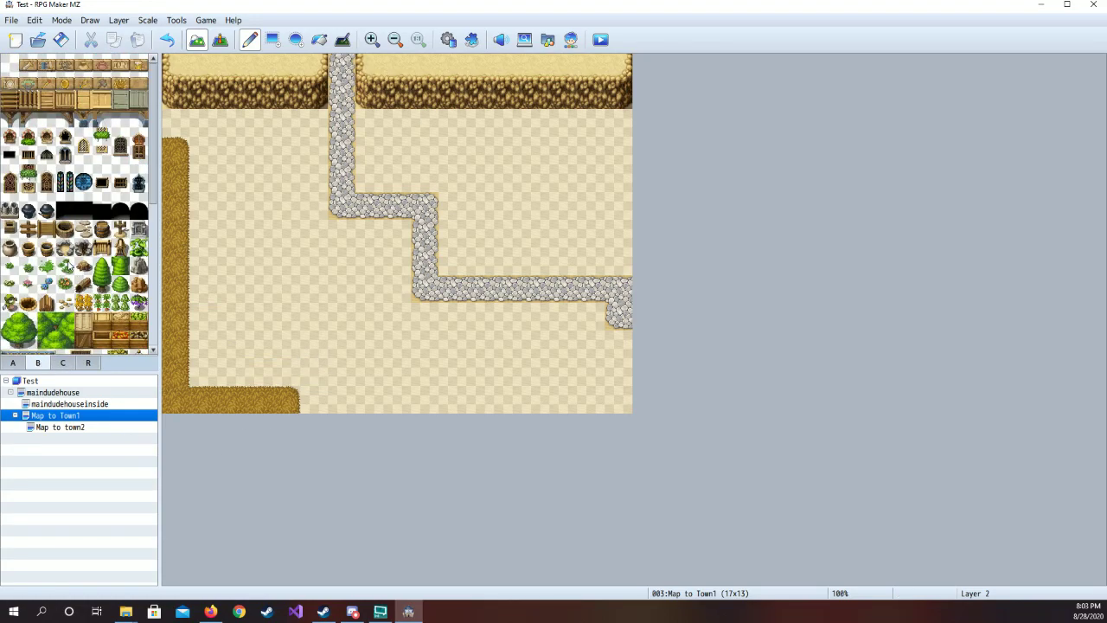
scroll(69, 265, down, 5)
scroll(96, 225, down, 7)
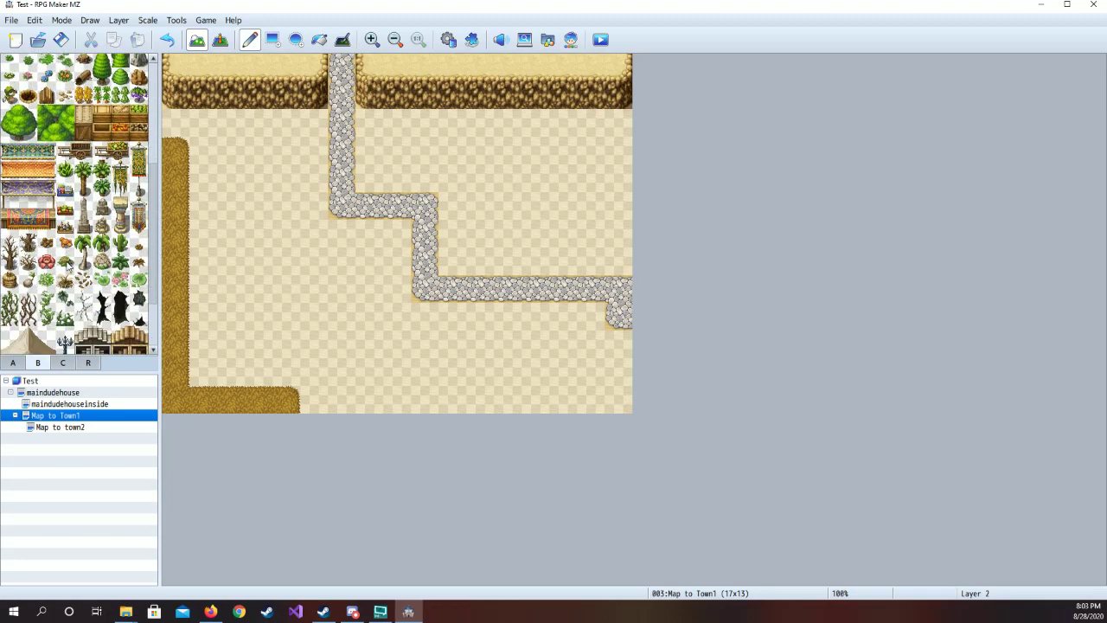
click(120, 162)
click(286, 261)
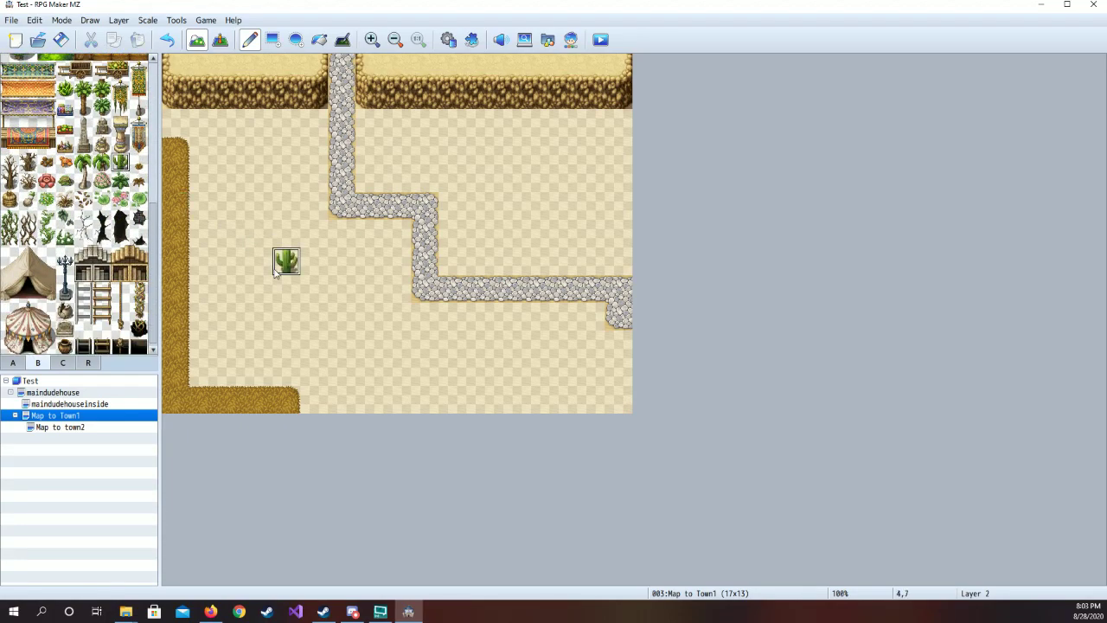
click(424, 372)
click(590, 179)
click(480, 151)
click(536, 344)
click(287, 68)
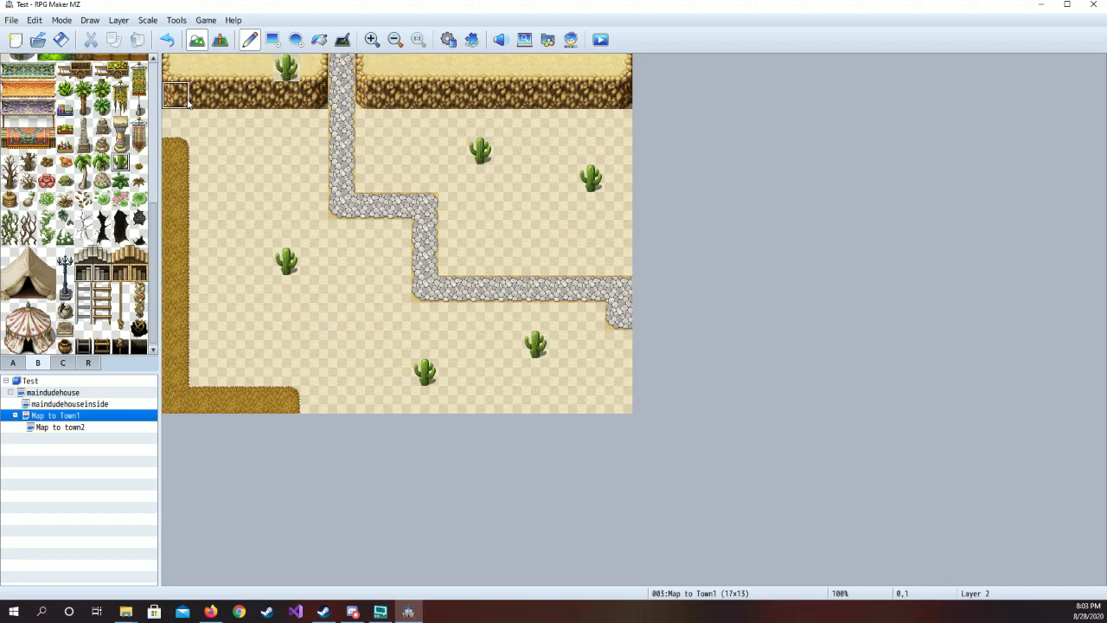
click(166, 40)
click(231, 150)
Switch drawing to Layer 3 and place a cactus on the third tile of the cliff top left of the path
click(121, 20)
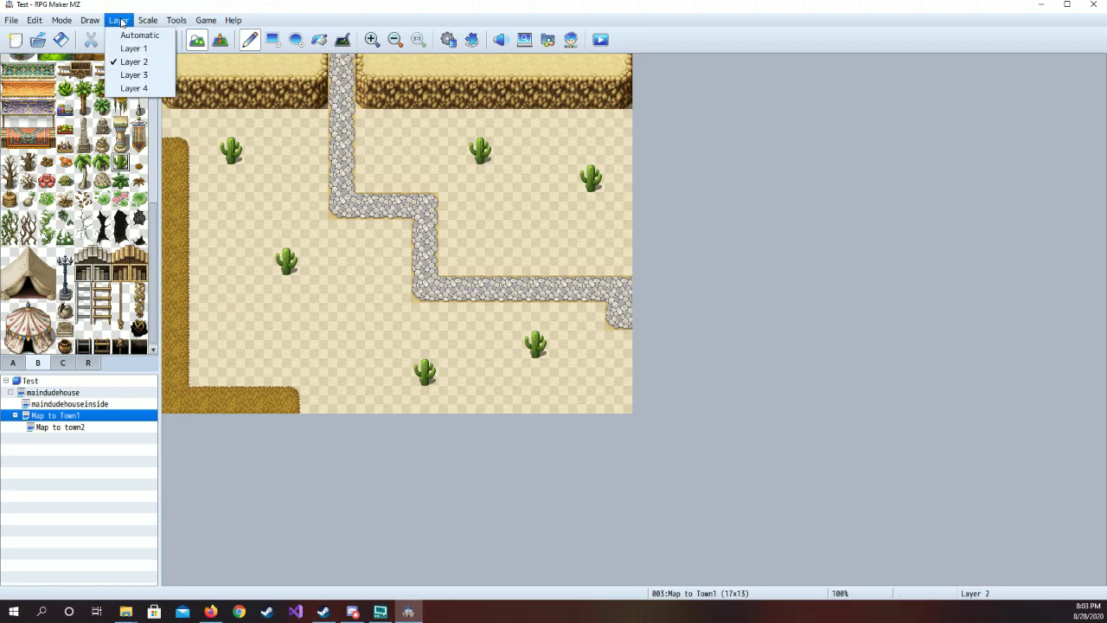
click(136, 75)
click(228, 69)
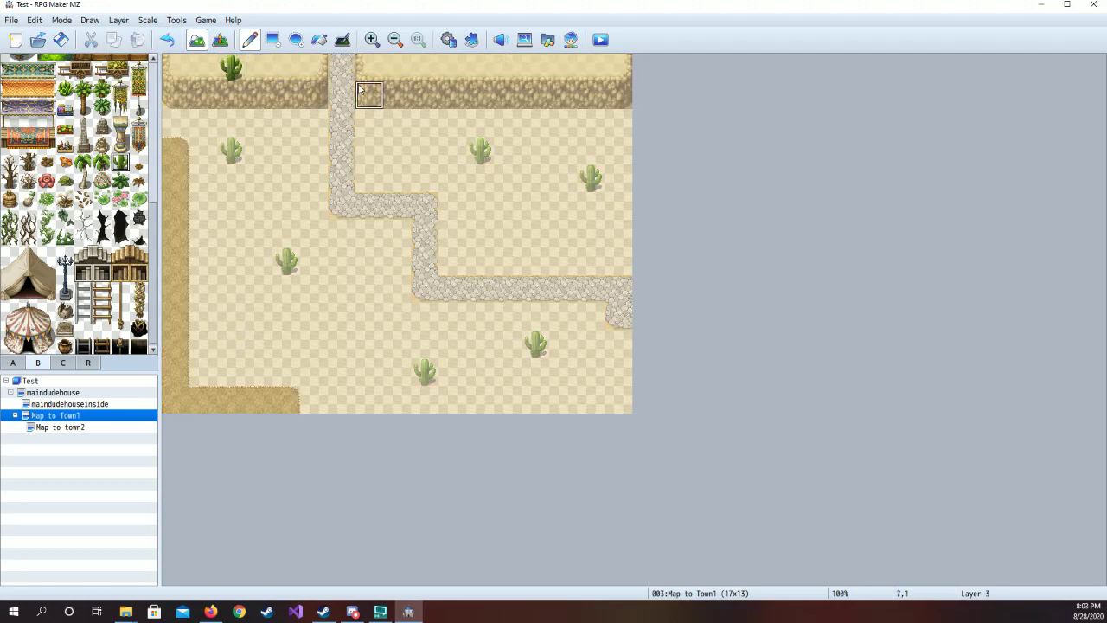
Undo the cactus placed on the cliff top and return the drawing layer to Automatic
click(166, 39)
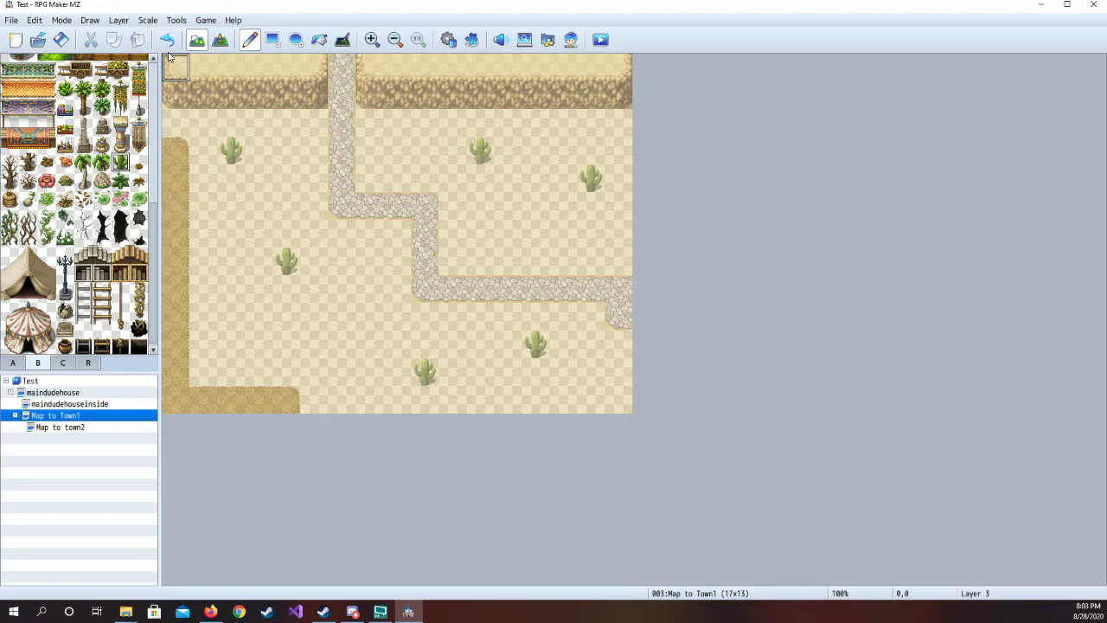
click(119, 20)
click(135, 63)
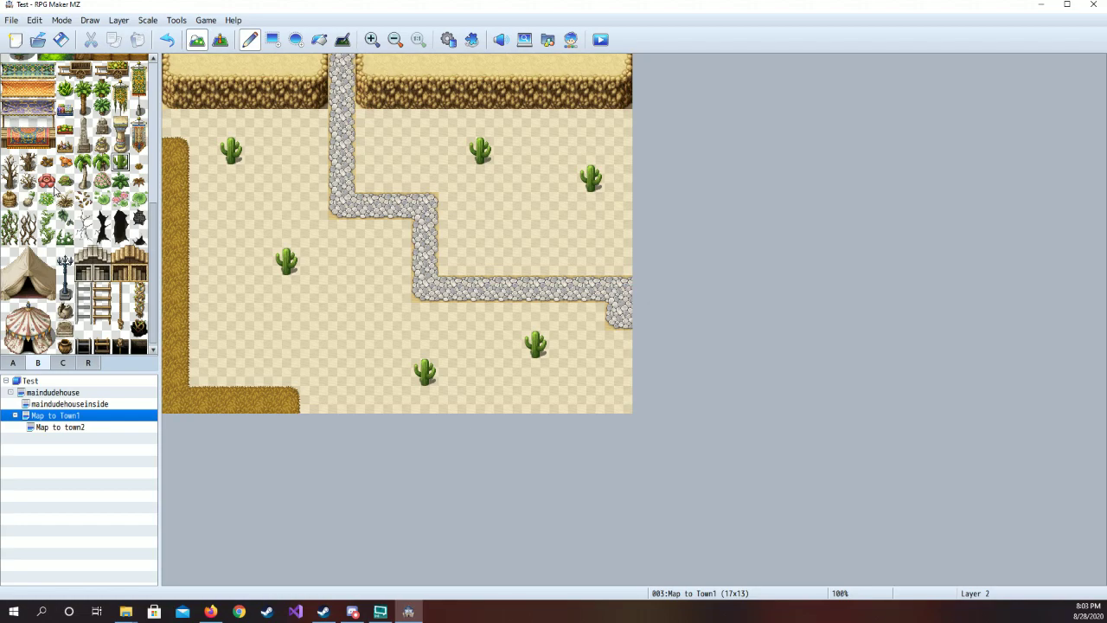
scroll(55, 191, down, 1)
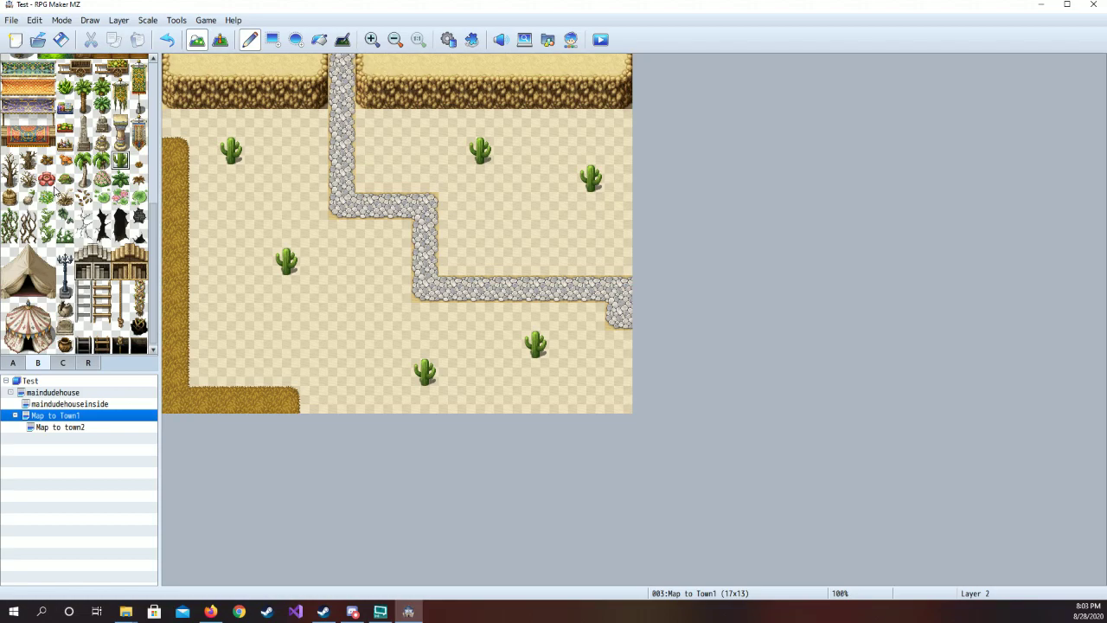
scroll(52, 192, up, 5)
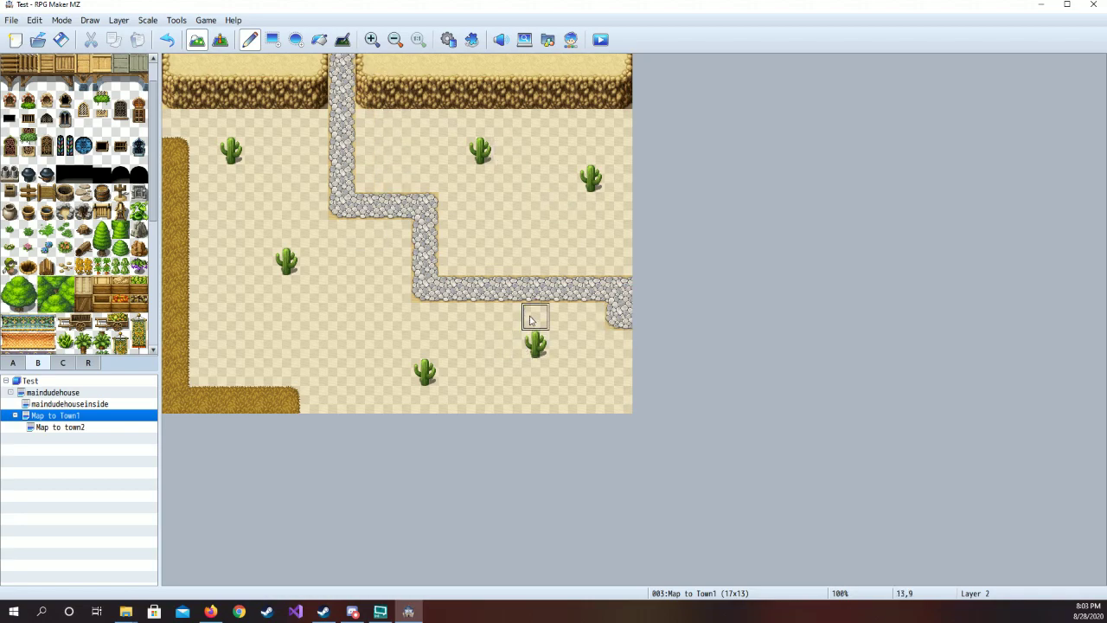
click(119, 20)
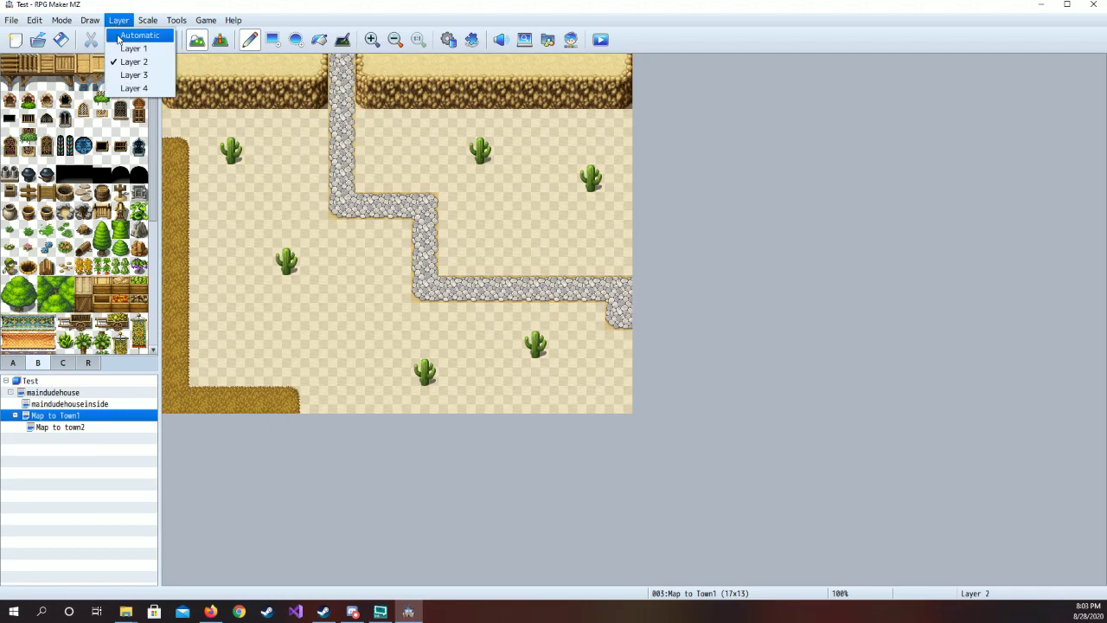
click(140, 35)
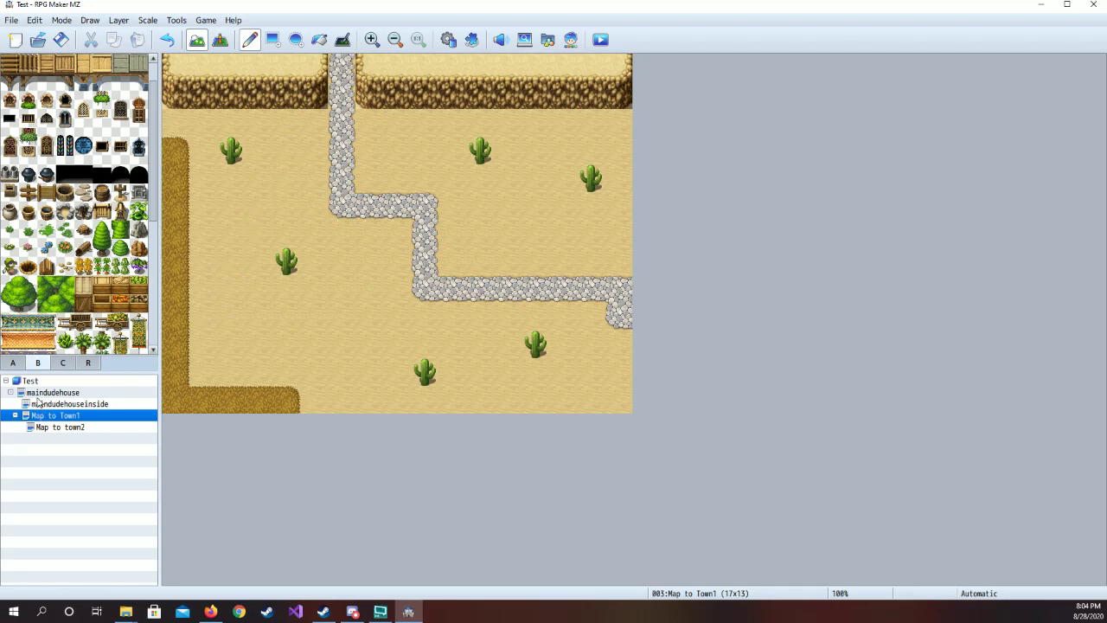
Open the properties of Map to Town1, enable Specify Battleback and open its image selection
right_click(84, 420)
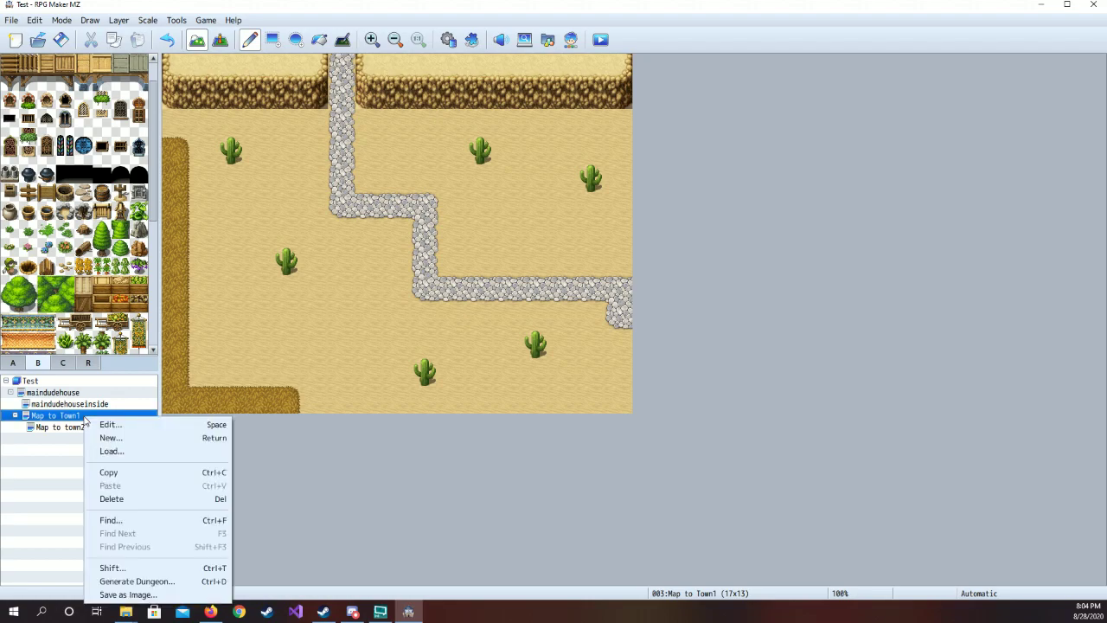
click(110, 429)
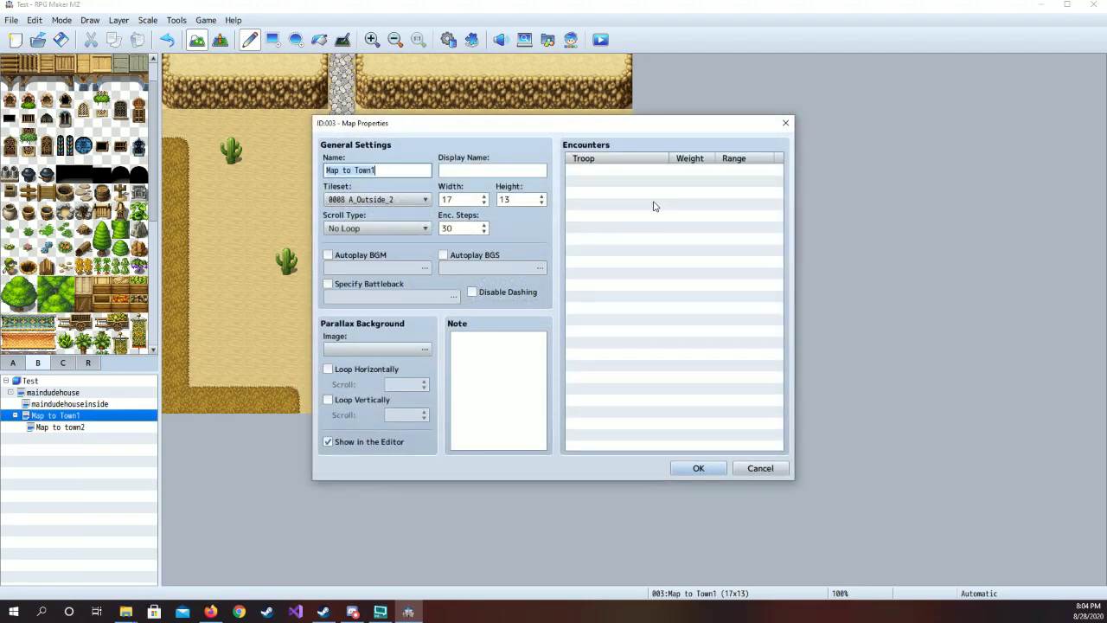
click(372, 284)
click(412, 296)
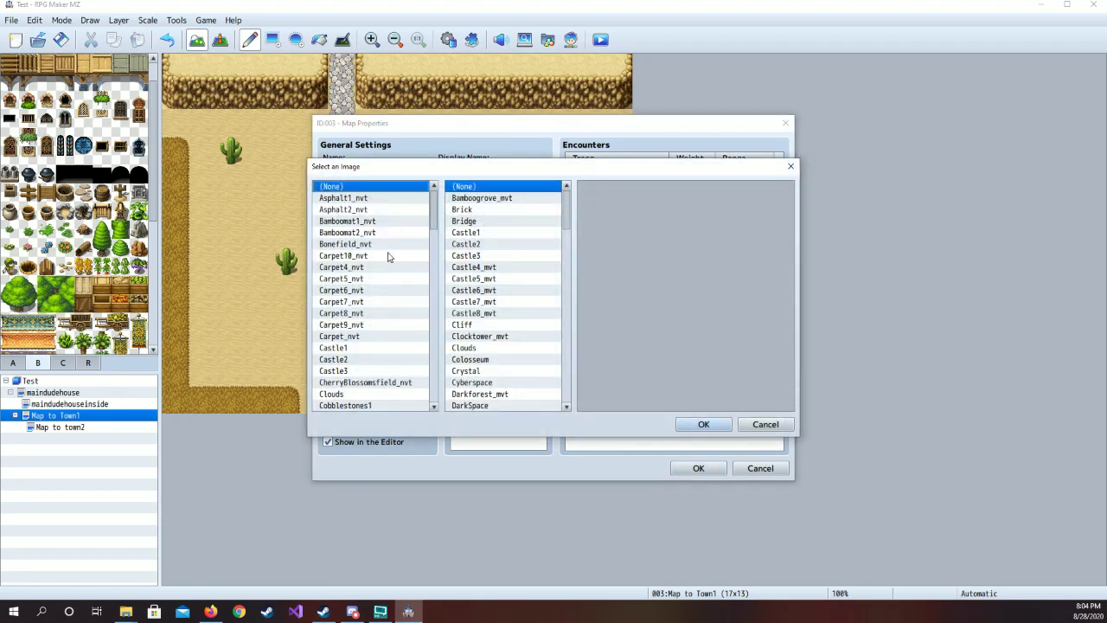
Preview the ground battleback images, including the night desert variants, and select Desert as the ground image
click(386, 204)
click(383, 214)
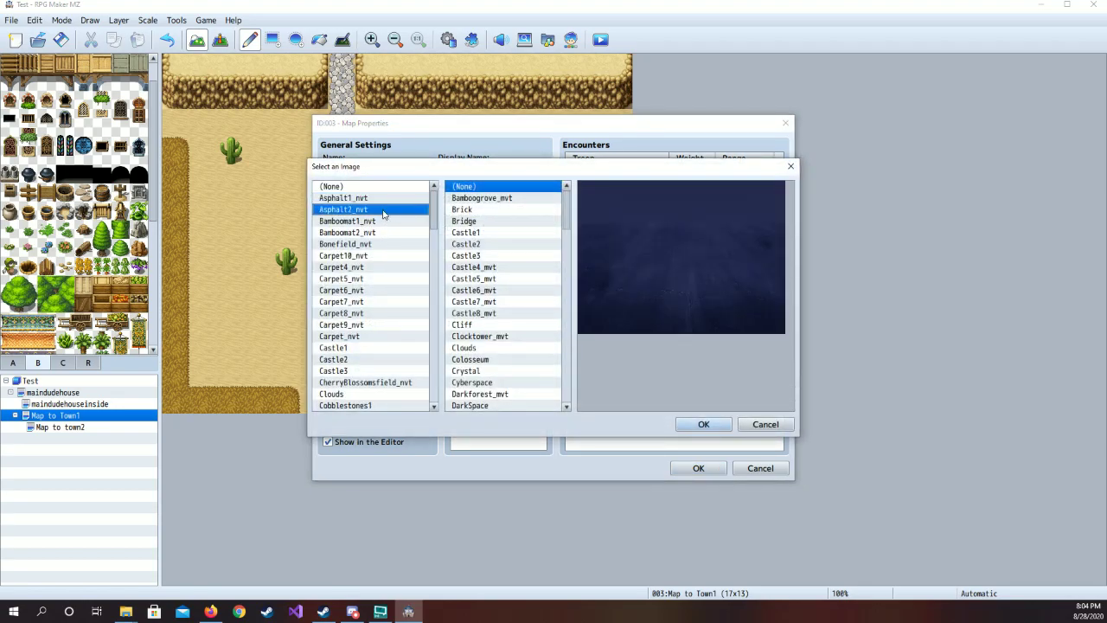
key(Down)
key(Down)
key(Down)
key(Down)
key(Down)
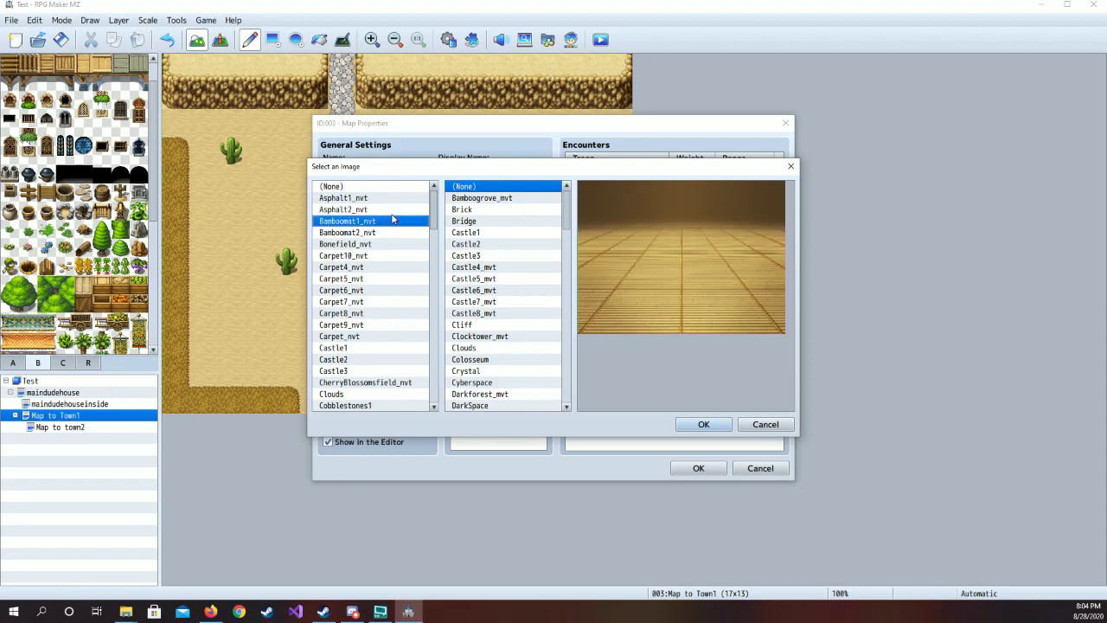
key(Down)
key(Down)
key(Down)
key(Down)
key(Down)
key(Down)
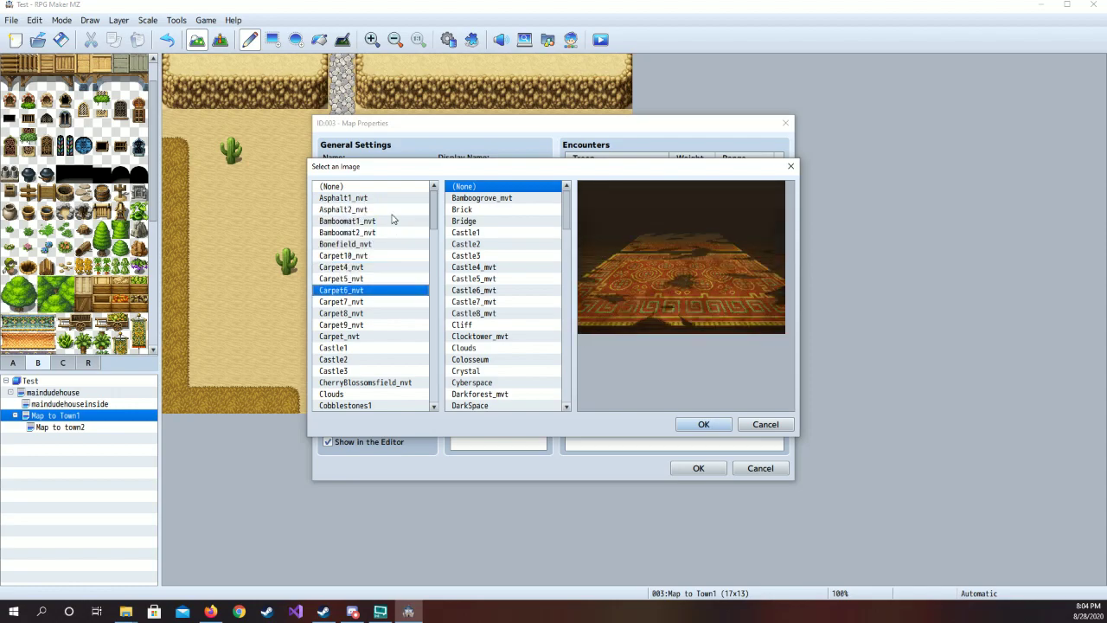
key(Down)
key(Down)
key(Down)
key(Down)
key(Down)
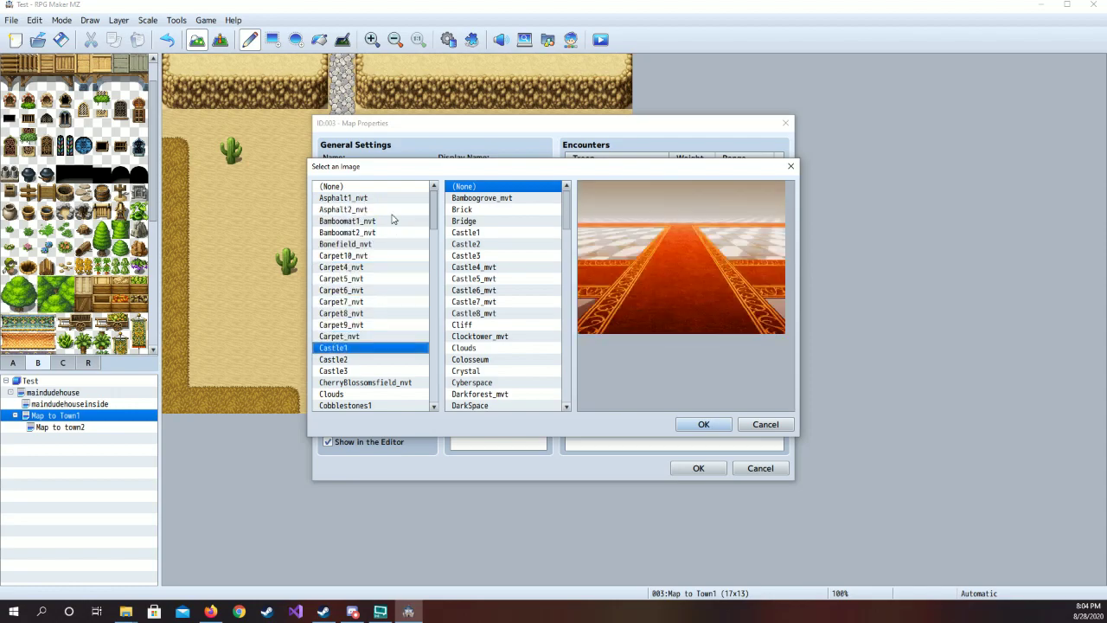
key(Down)
key(Down)
key(Down)
key(Down)
key(Down)
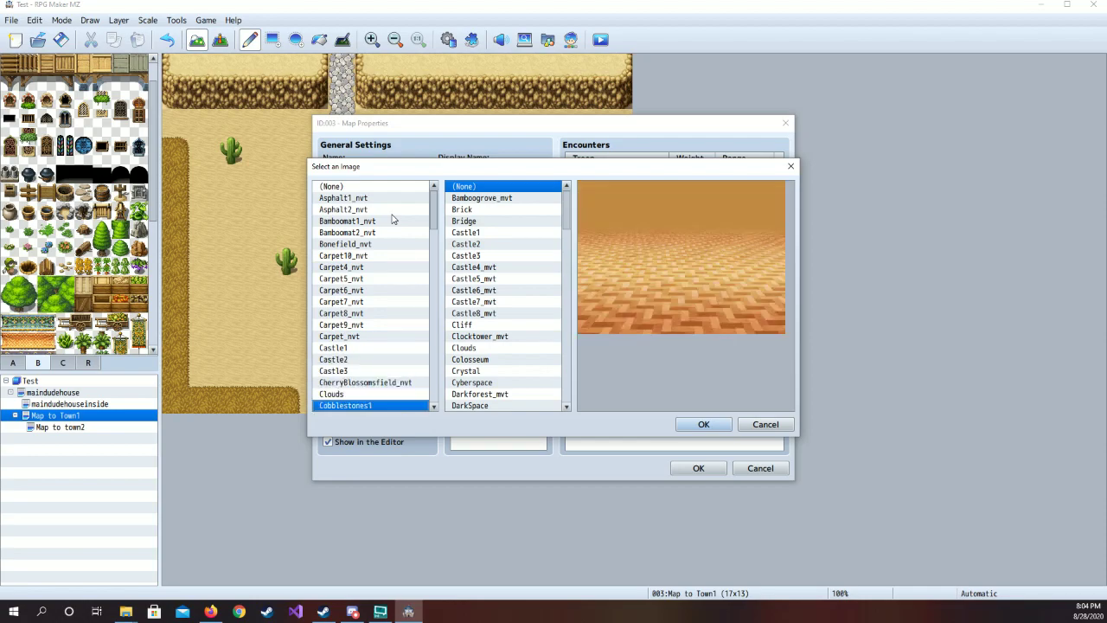
key(Down)
key(Down)
key(Down)
key(Down)
key(Down)
key(Down)
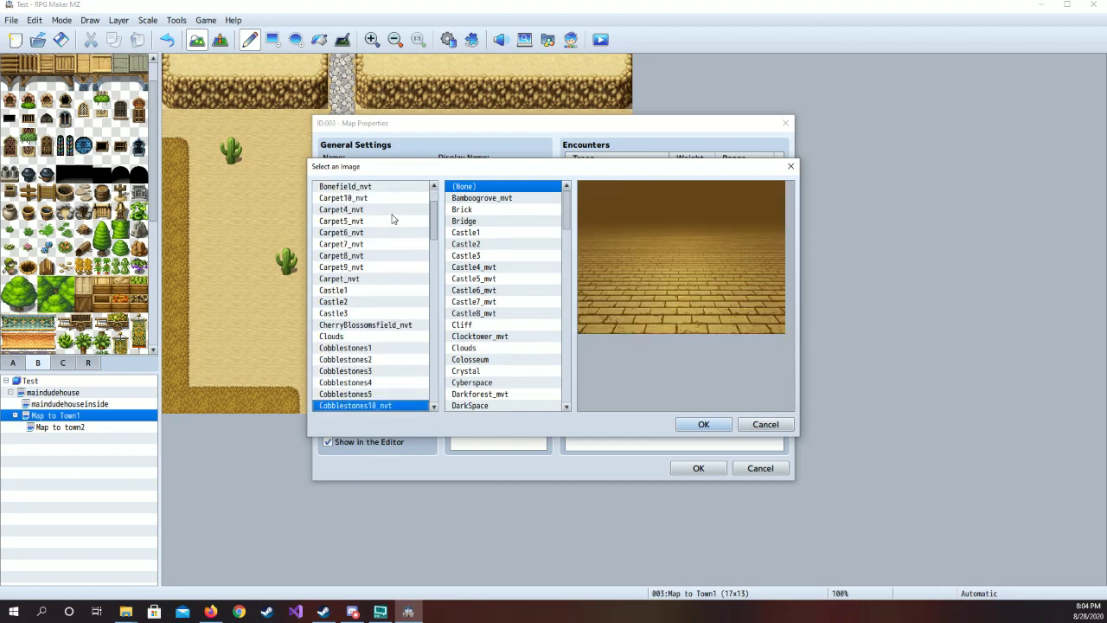
key(Down)
key(Down)
key(Down)
key(Down)
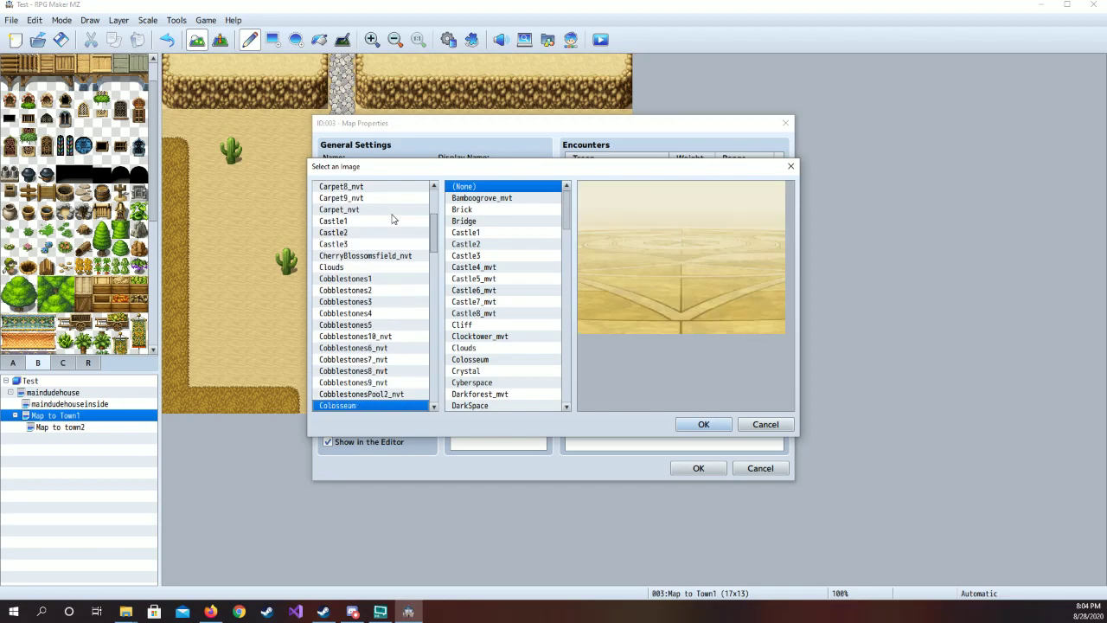
key(Down)
key(Down)
key(Down)
key(Down)
key(Down)
key(Down)
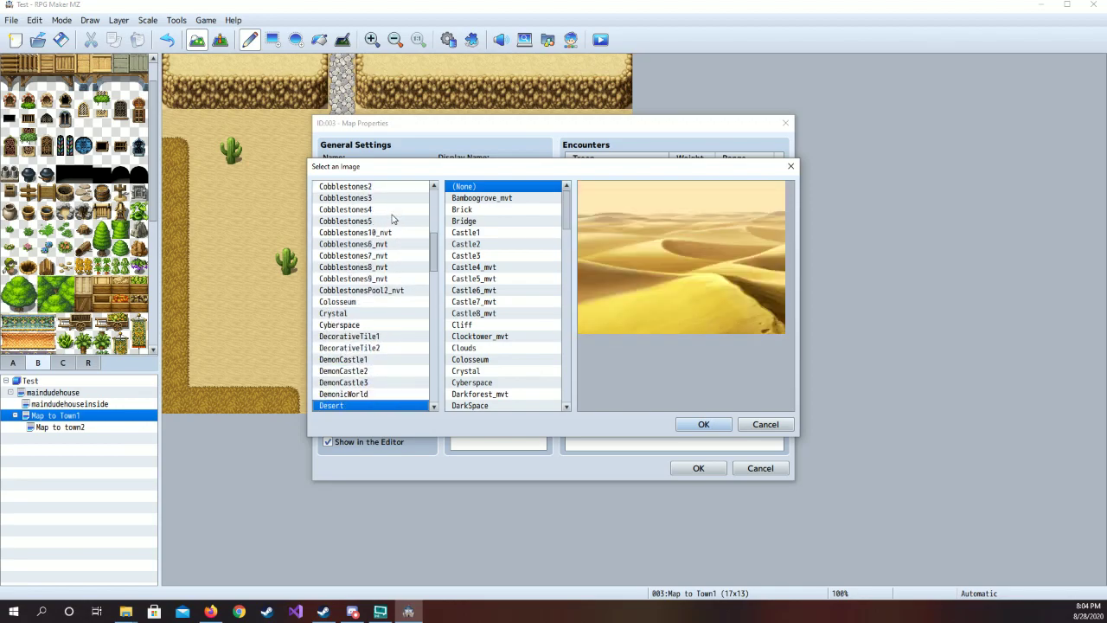
scroll(400, 227, down, 2)
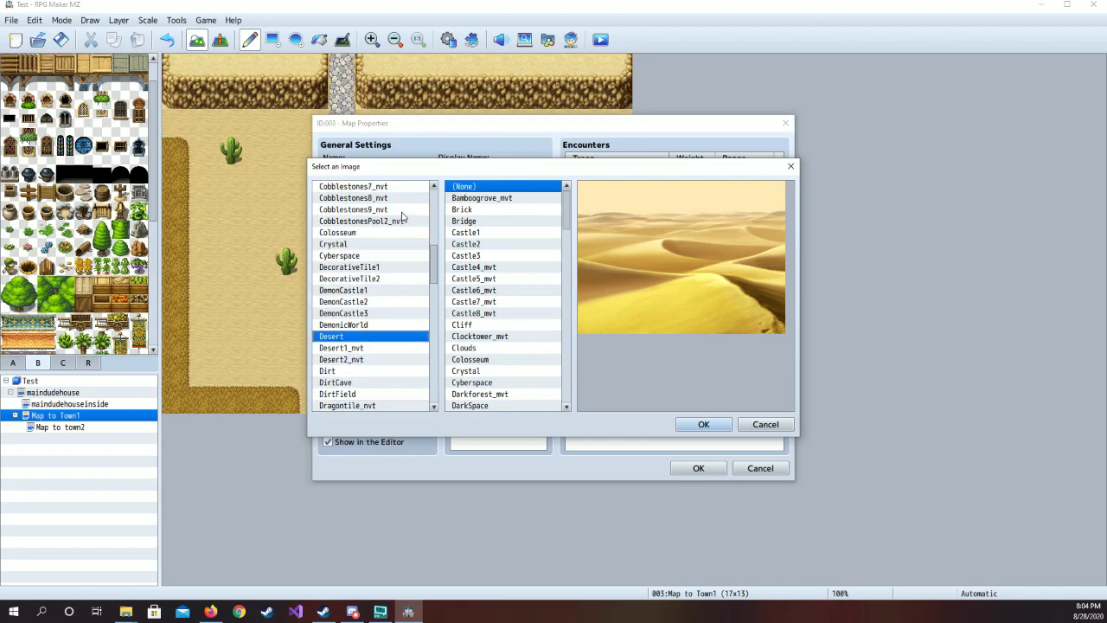
key(Down)
key(Down)
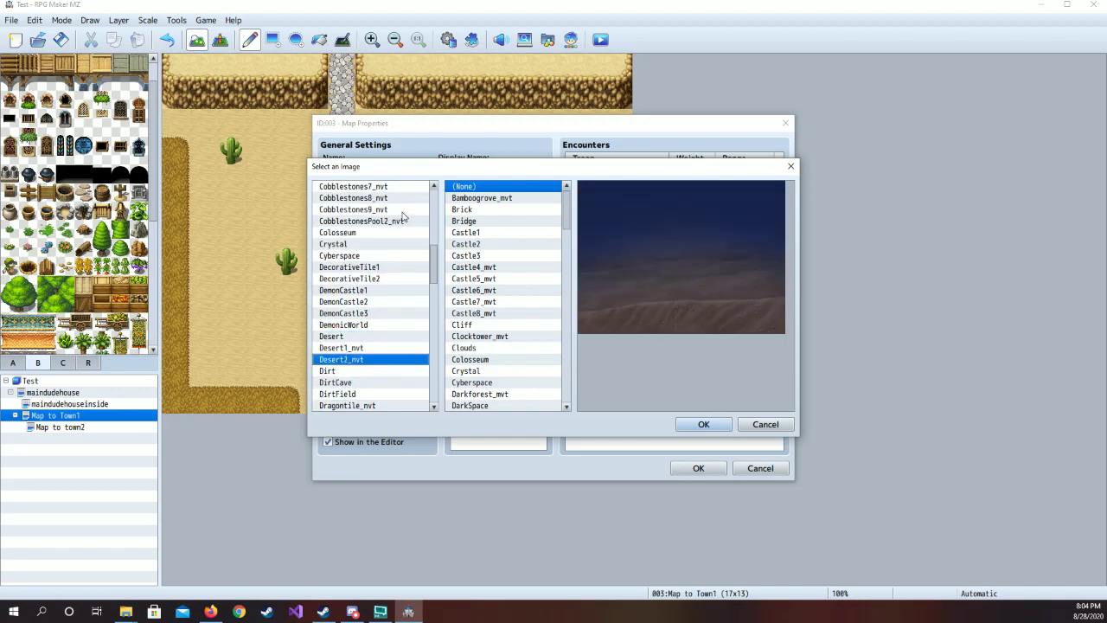
key(Up)
key(Up)
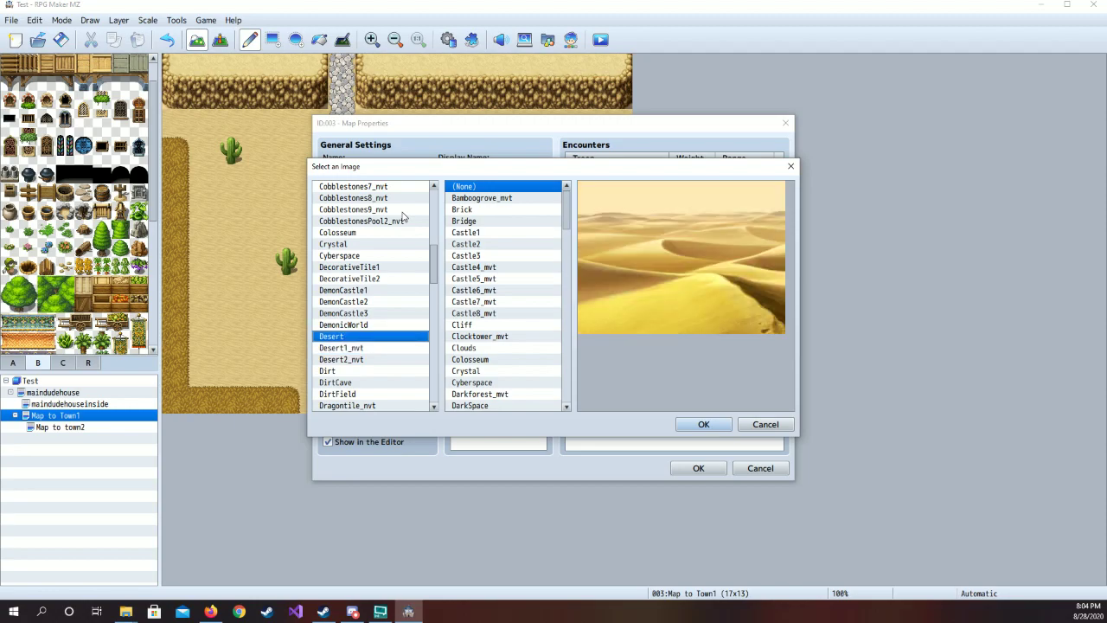
Look through the background battleback images for one to pair with the Desert ground
scroll(528, 208, down, 9)
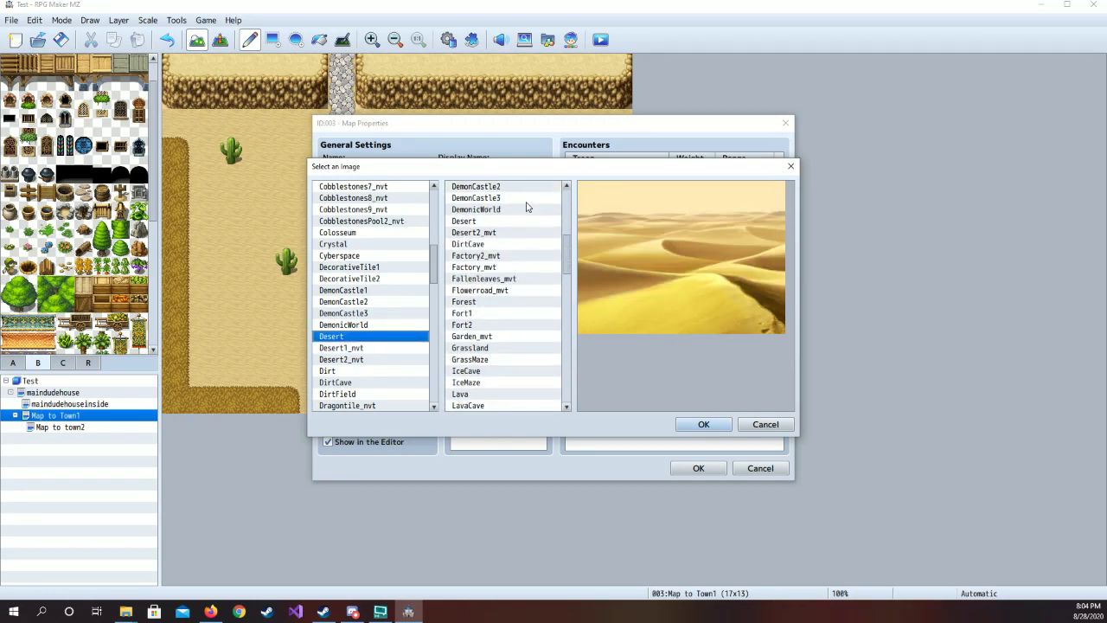
scroll(528, 208, down, 12)
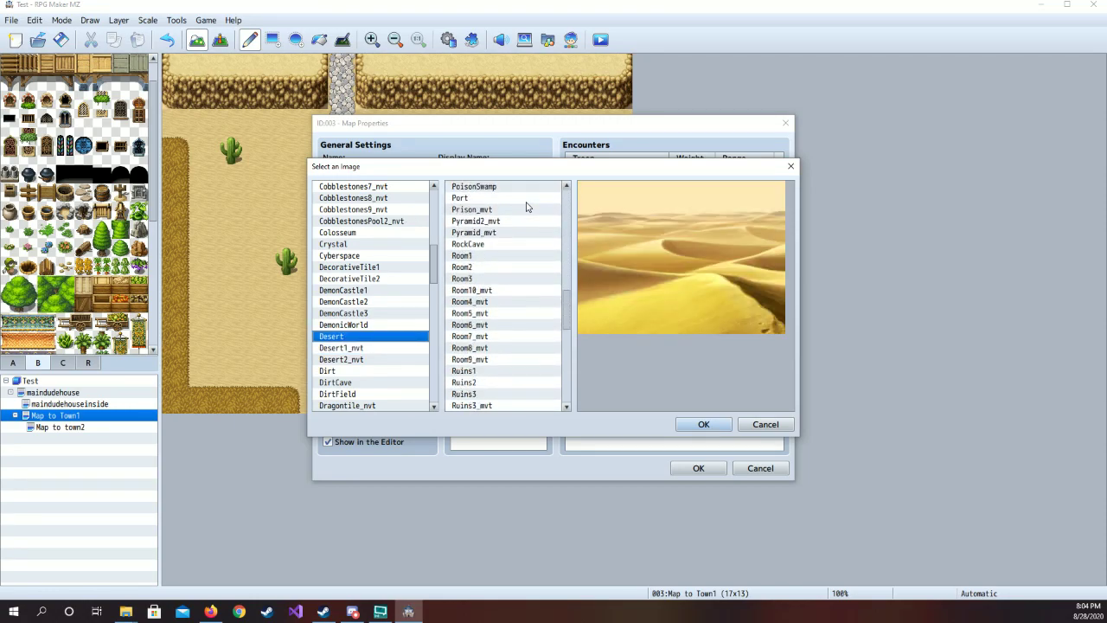
Choose the Desert background as the second battleback image to pair with the Desert ground, and accept the image selection
scroll(526, 208, down, 5)
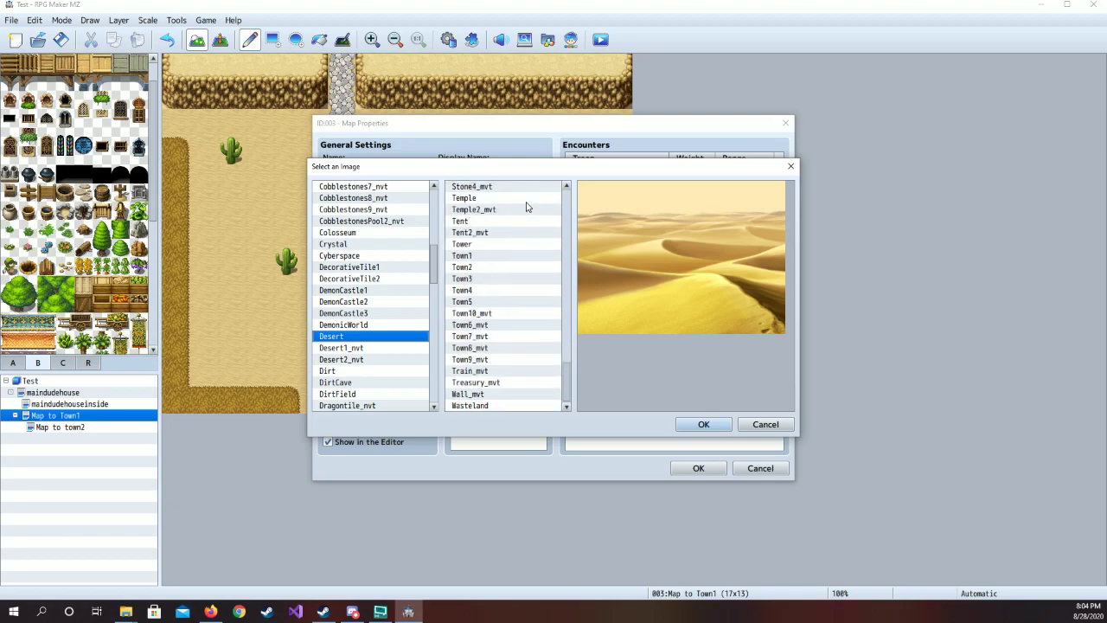
scroll(524, 206, up, 20)
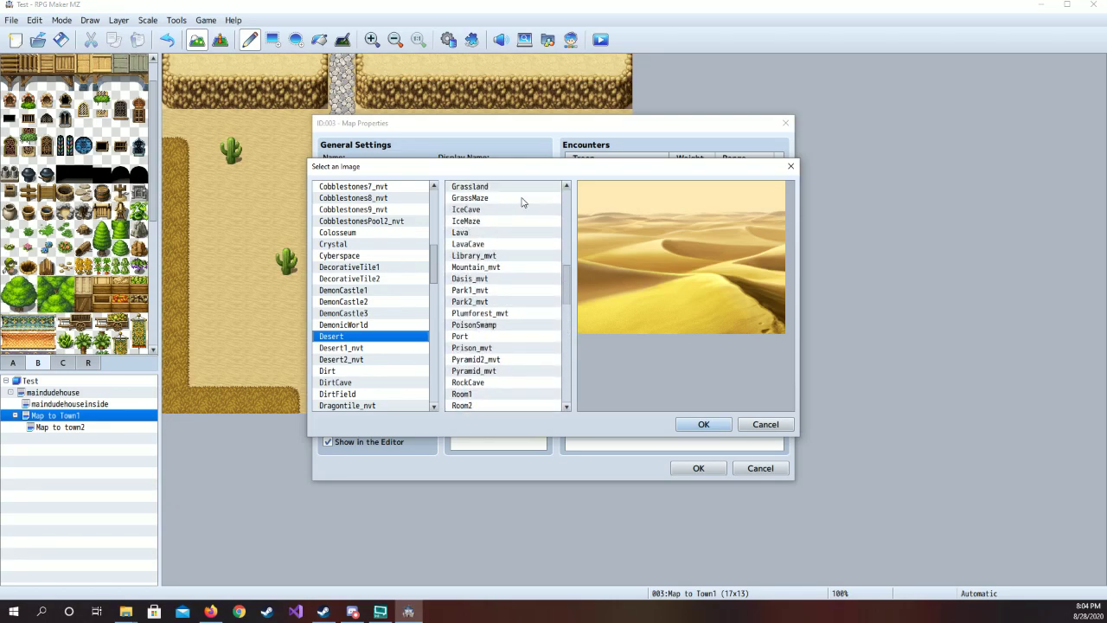
scroll(524, 199, up, 3)
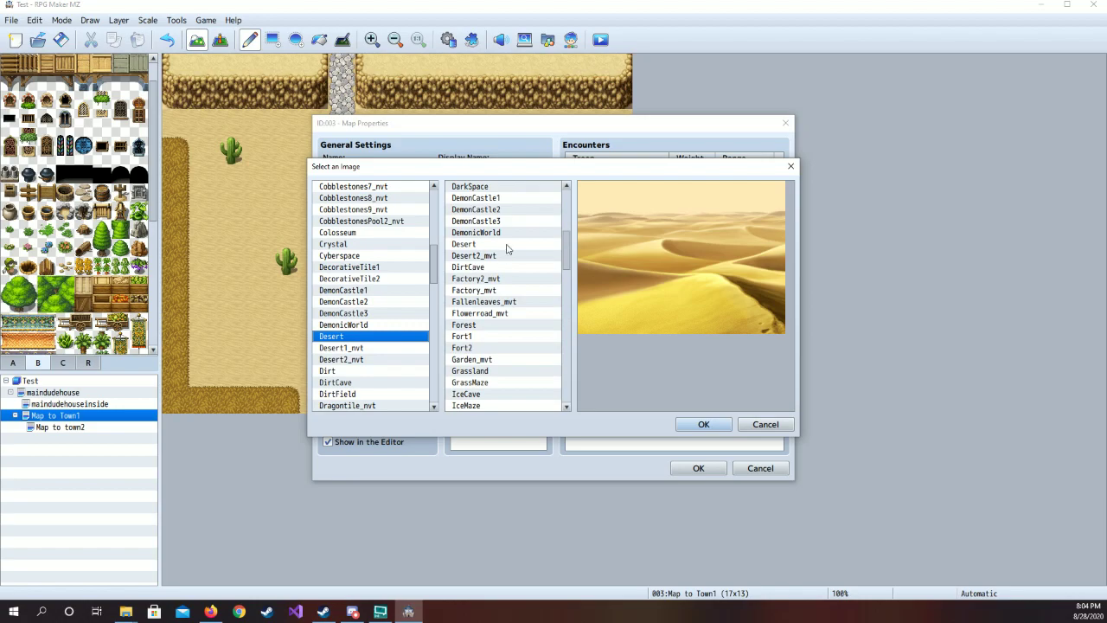
click(508, 245)
click(508, 257)
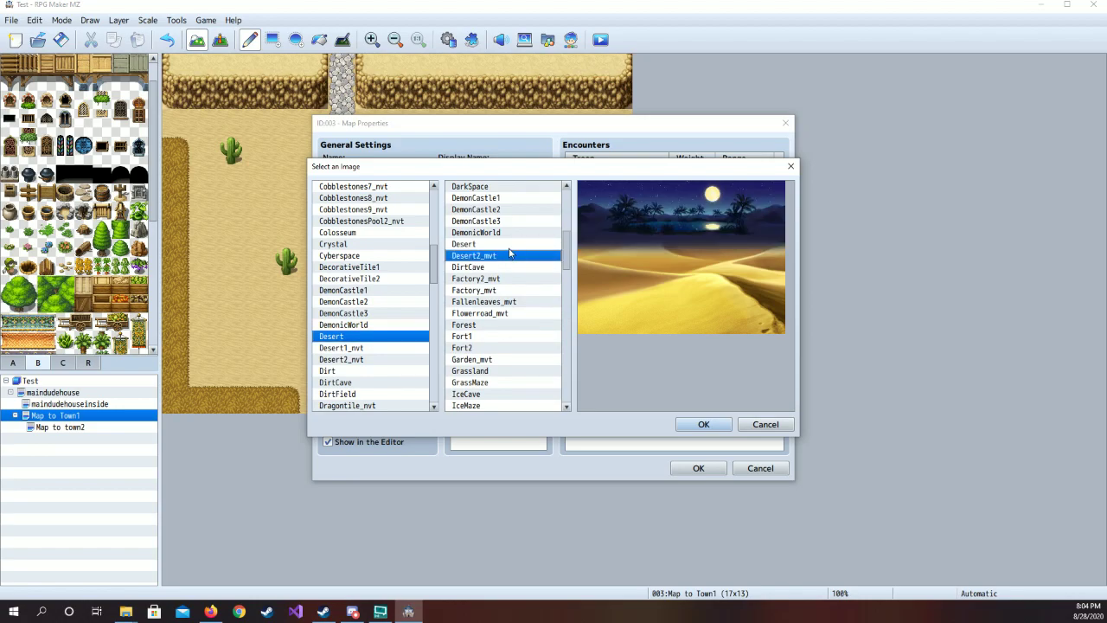
click(510, 245)
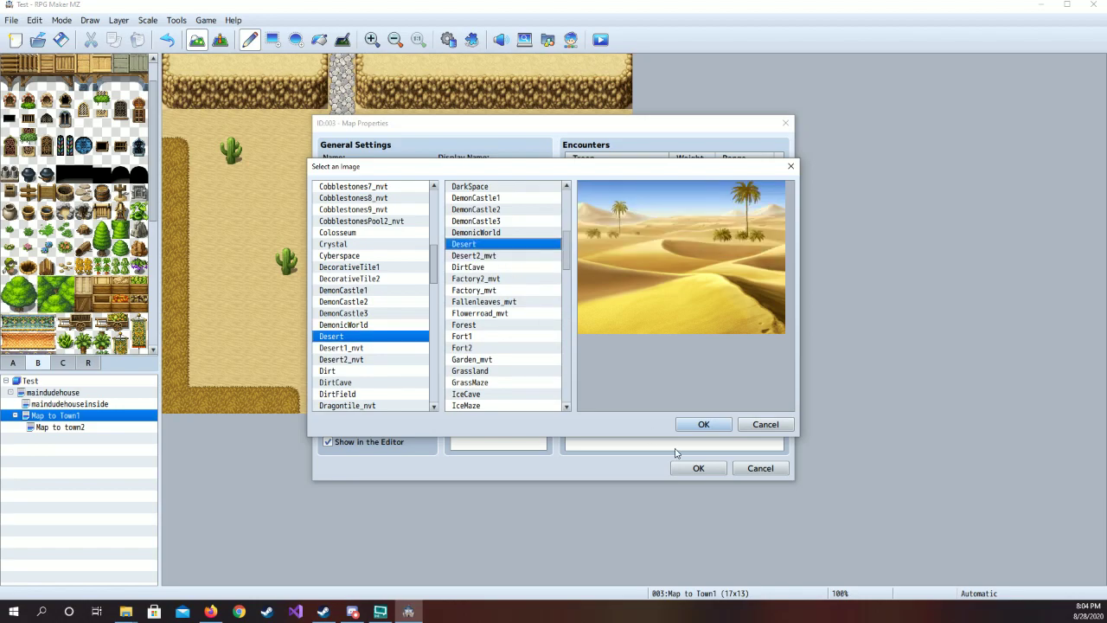
click(703, 424)
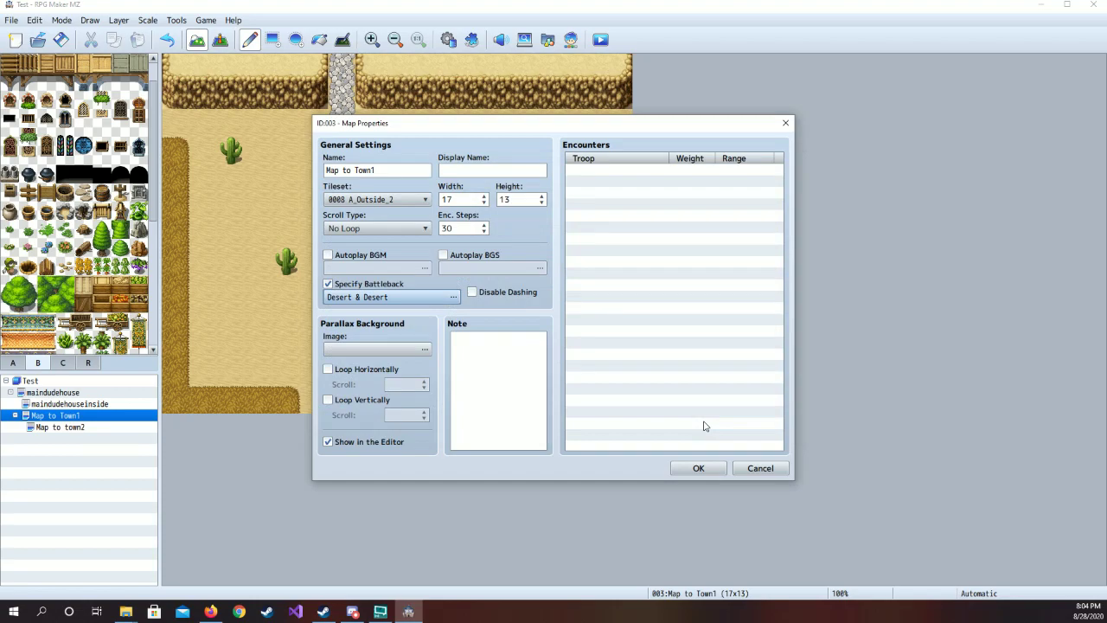
double_click(611, 177)
click(670, 267)
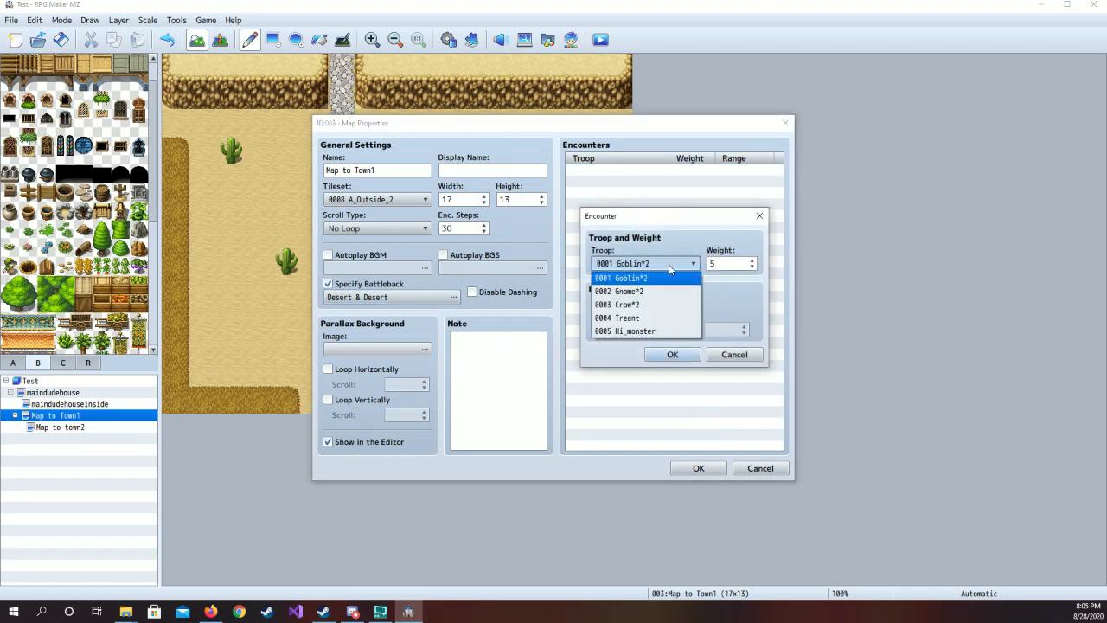
click(670, 268)
click(751, 357)
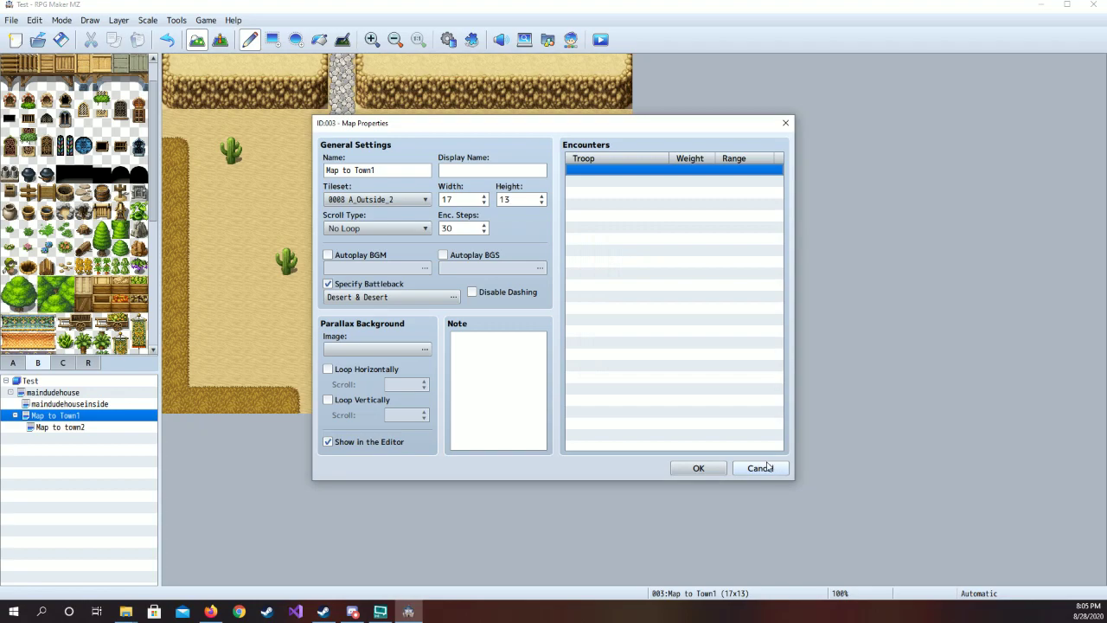
Accept the map properties, and set the maximum number of troops in the database to 10
click(718, 467)
click(448, 40)
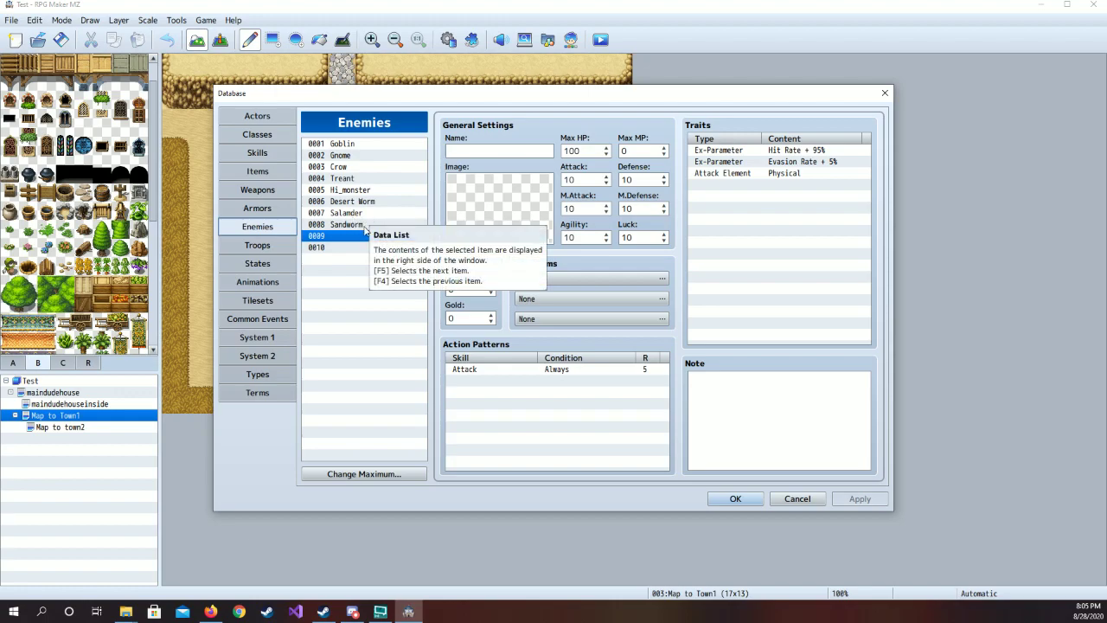
click(280, 248)
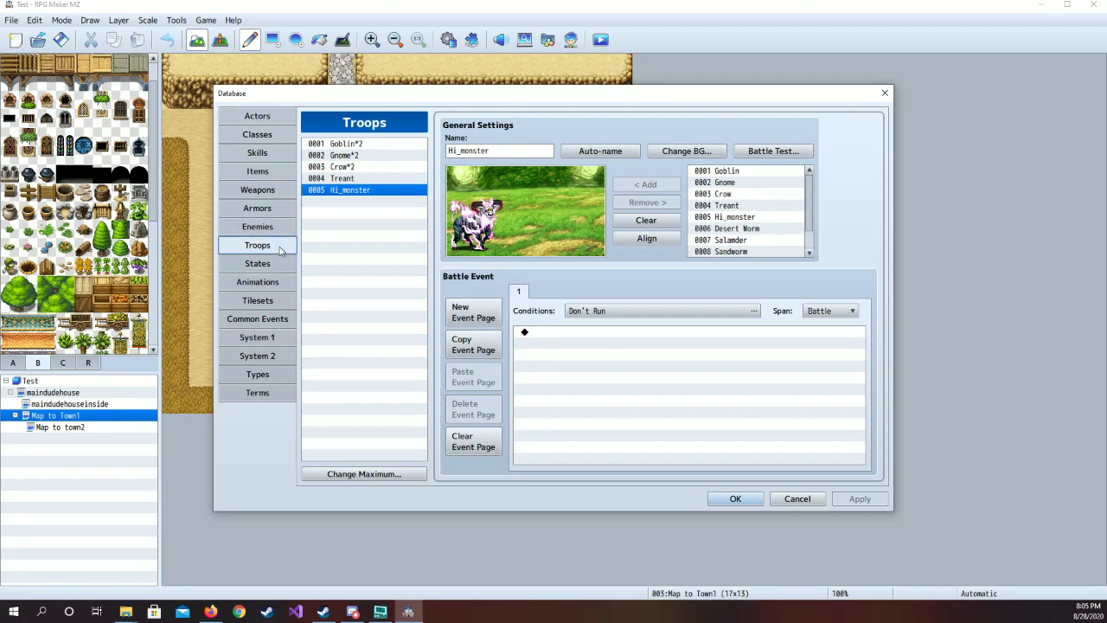
click(389, 472)
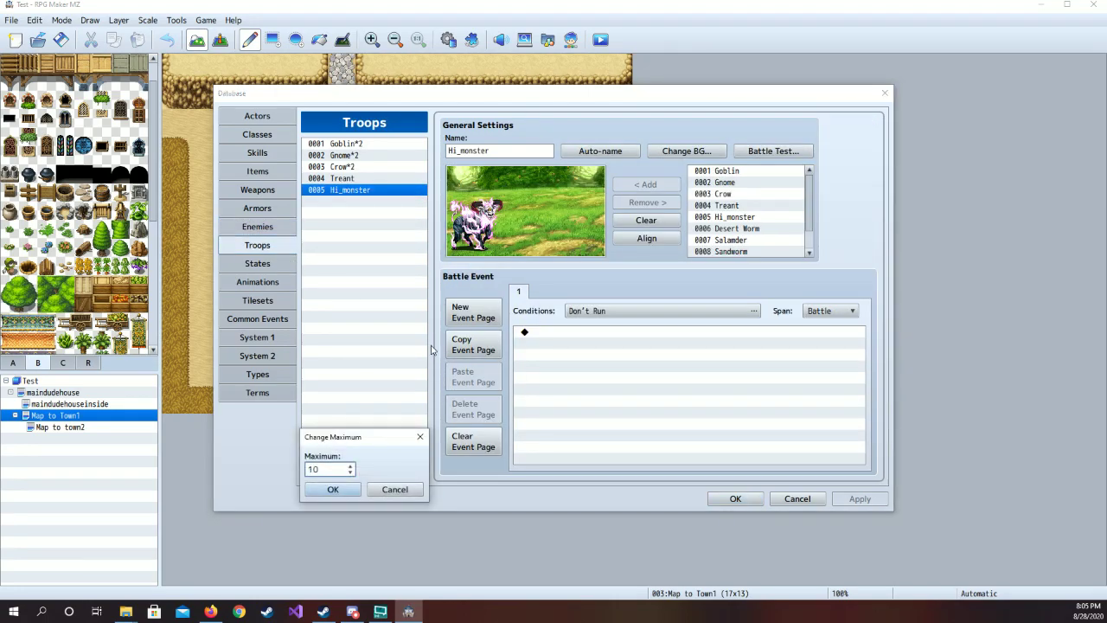
key(Return)
Build troop 0006 from two Desert Worms stacked at the battlefield's left side, and auto-name it
click(385, 202)
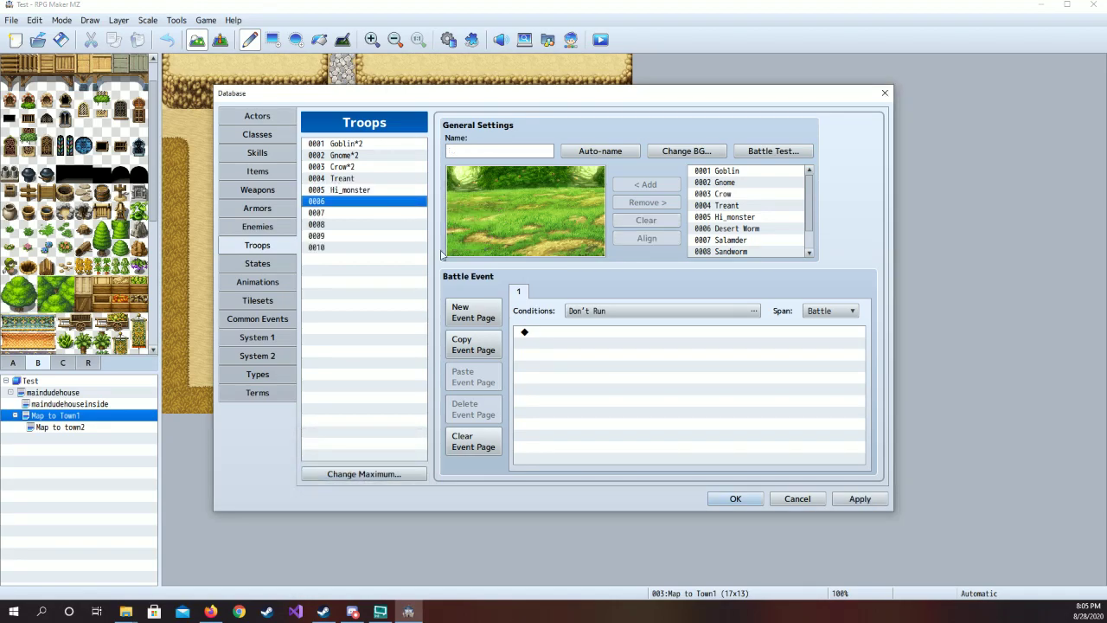
click(745, 228)
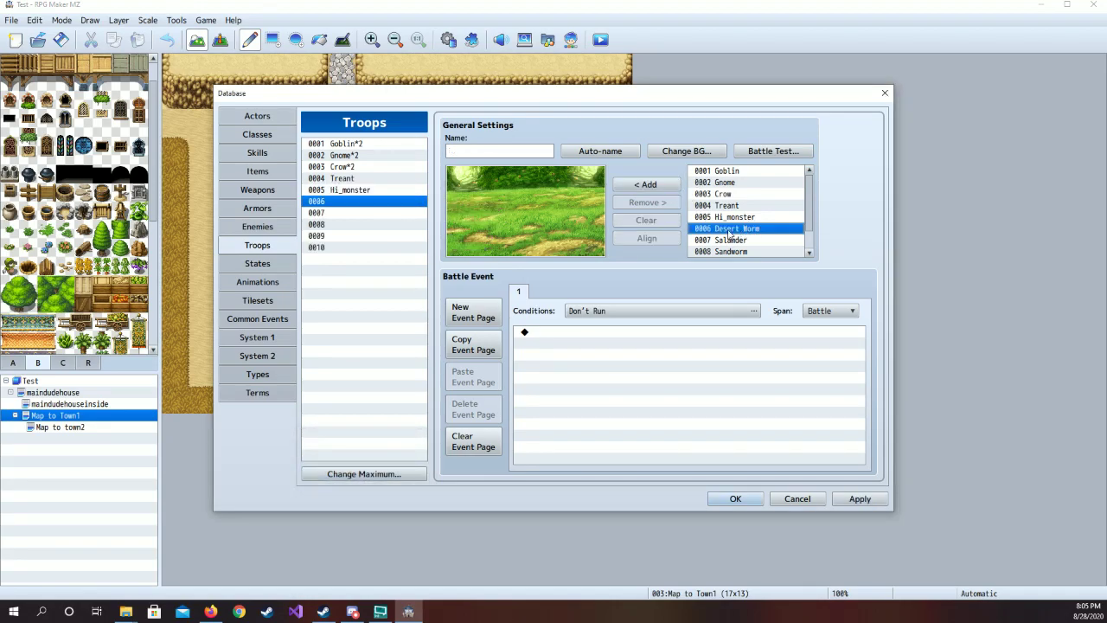
click(646, 185)
drag(531, 242, 474, 214)
click(646, 184)
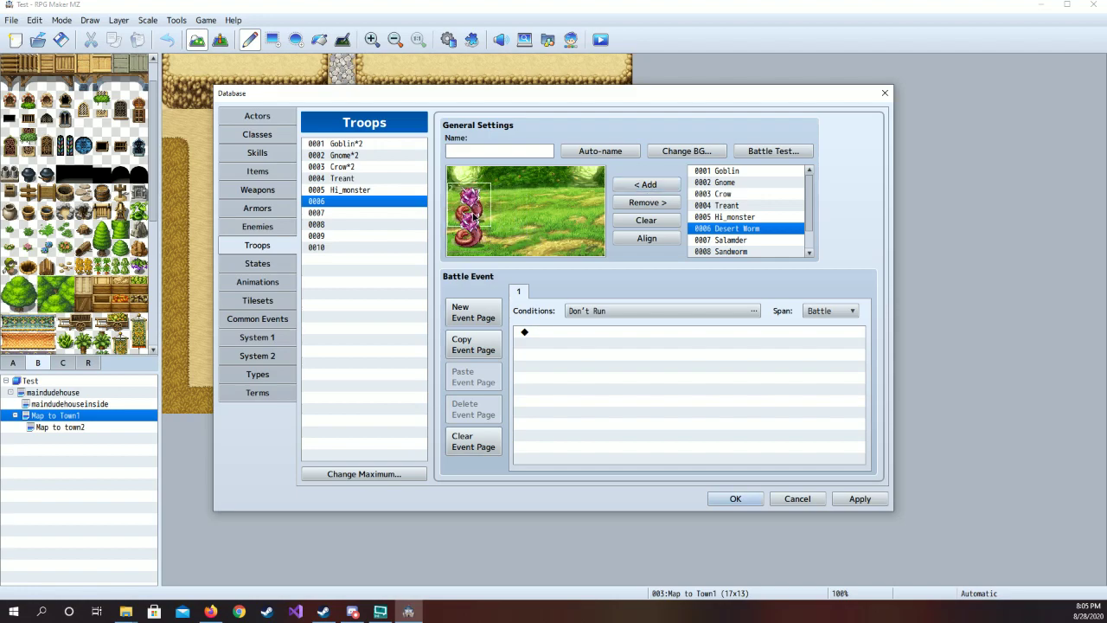
click(602, 159)
Build troop 0007 from two Salamders stacked at the battlefield's left side, and auto-name it
click(393, 213)
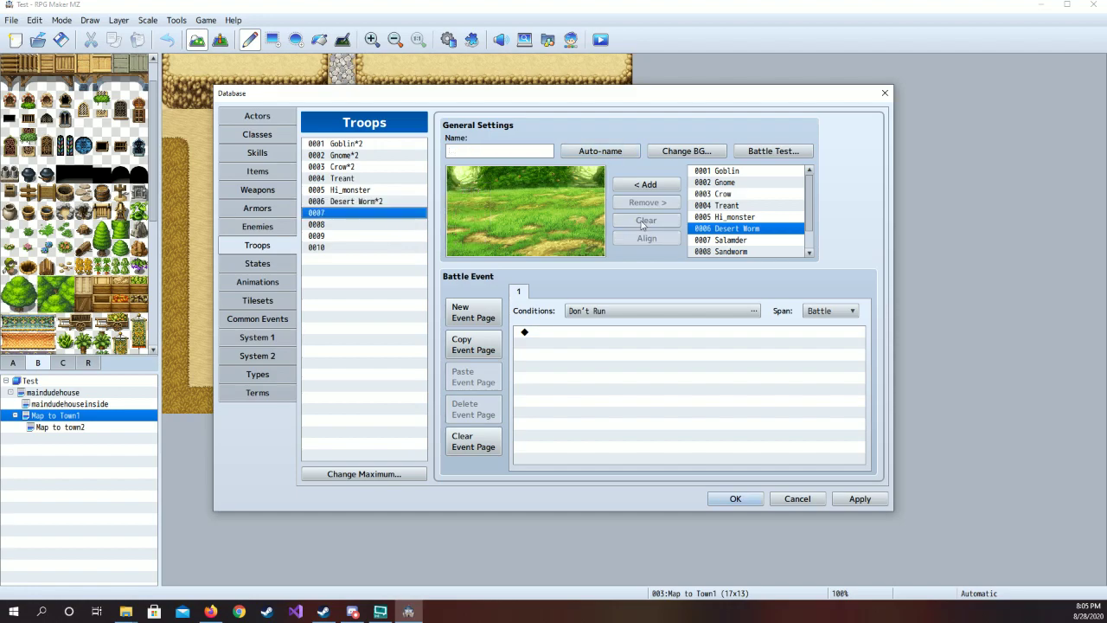
click(720, 239)
click(639, 185)
click(639, 185)
drag(512, 238, 460, 250)
drag(538, 235, 466, 212)
click(602, 152)
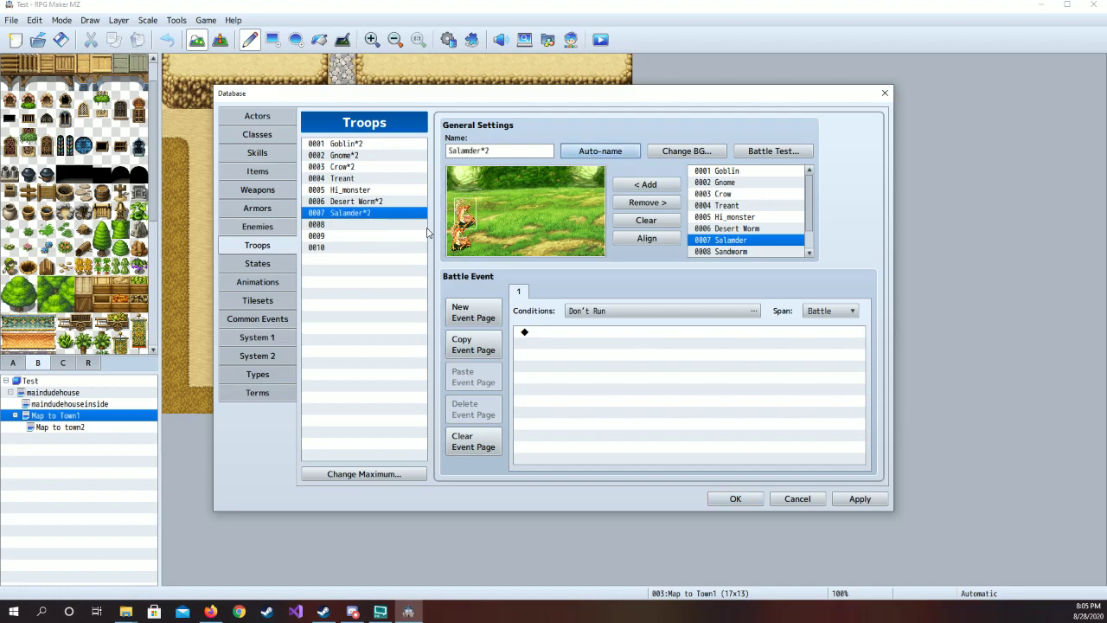
Build troop 0008 from one Sandworm placed at the battlefield's lower left, and auto-name it
click(394, 225)
click(727, 251)
click(646, 184)
drag(537, 242, 478, 248)
click(610, 159)
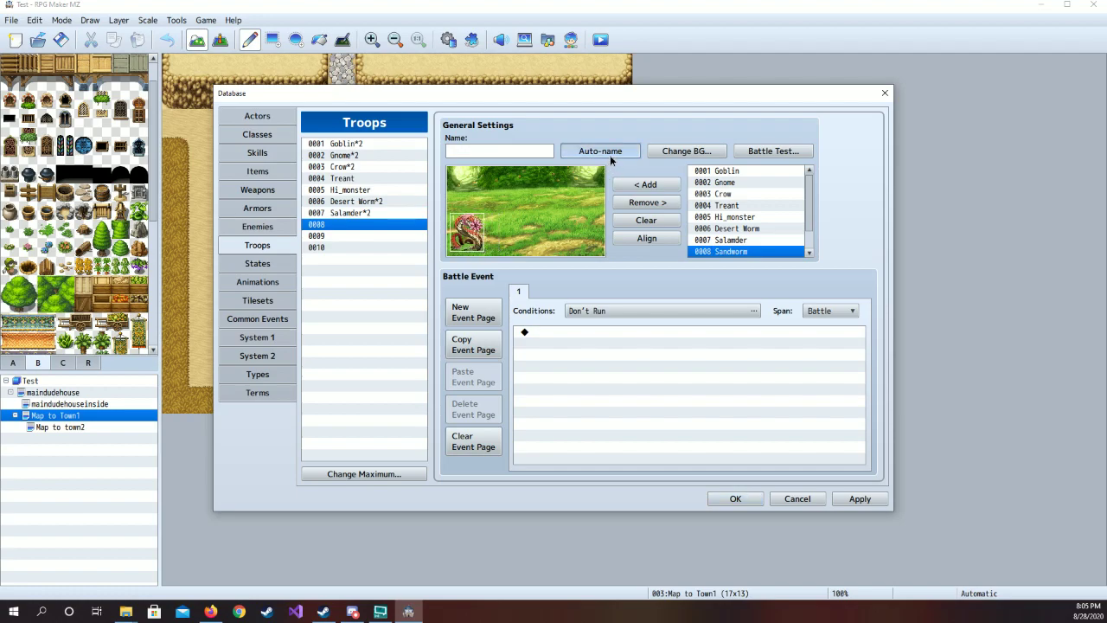
Build troop 0009 from a Desert Worm and a Salamder at the battlefield's left side, auto-name it, and save the database changes
click(367, 236)
click(717, 229)
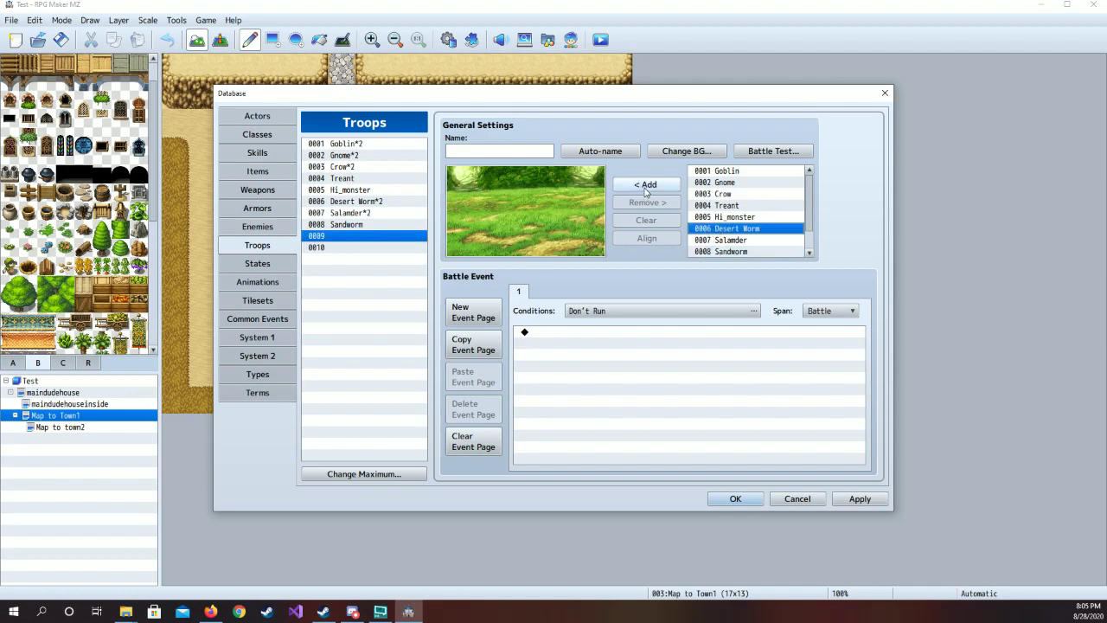
click(644, 186)
click(731, 239)
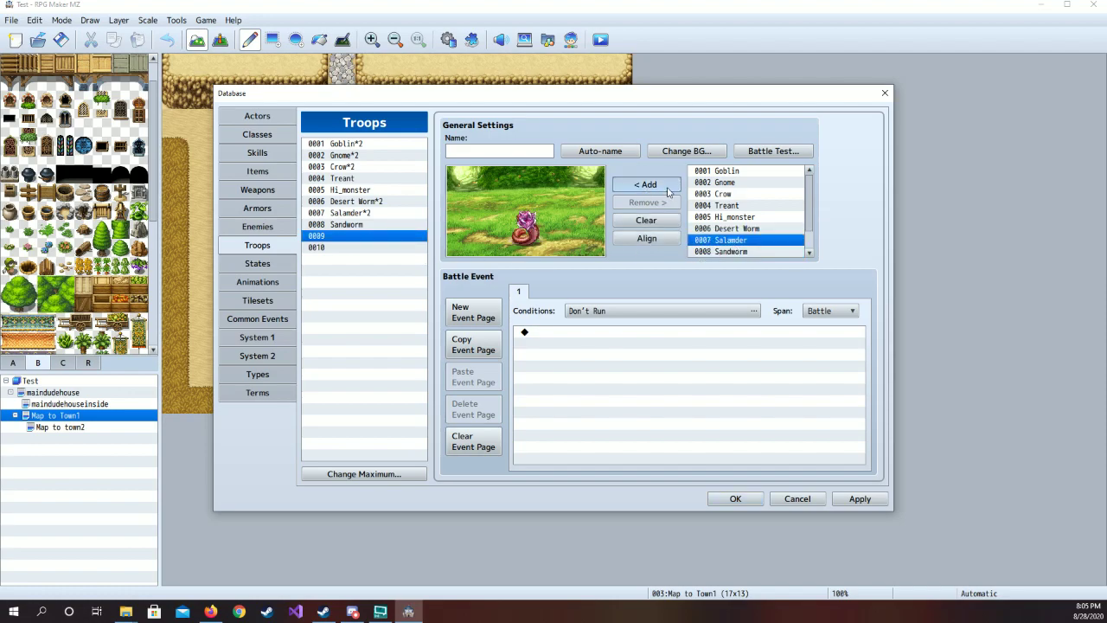
click(647, 184)
drag(523, 245, 474, 221)
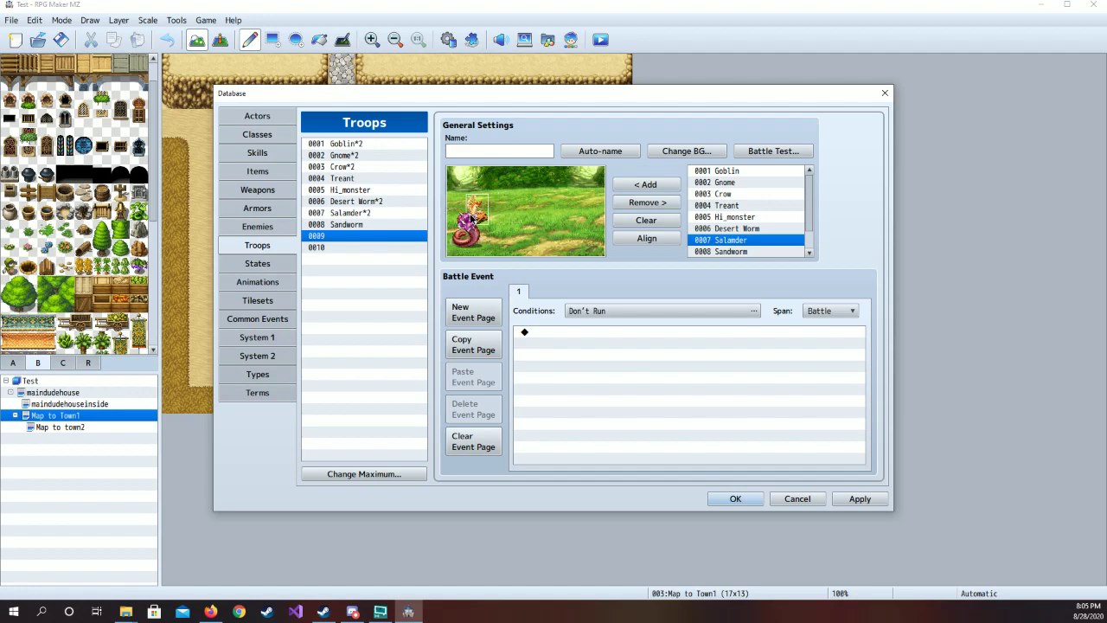
click(585, 150)
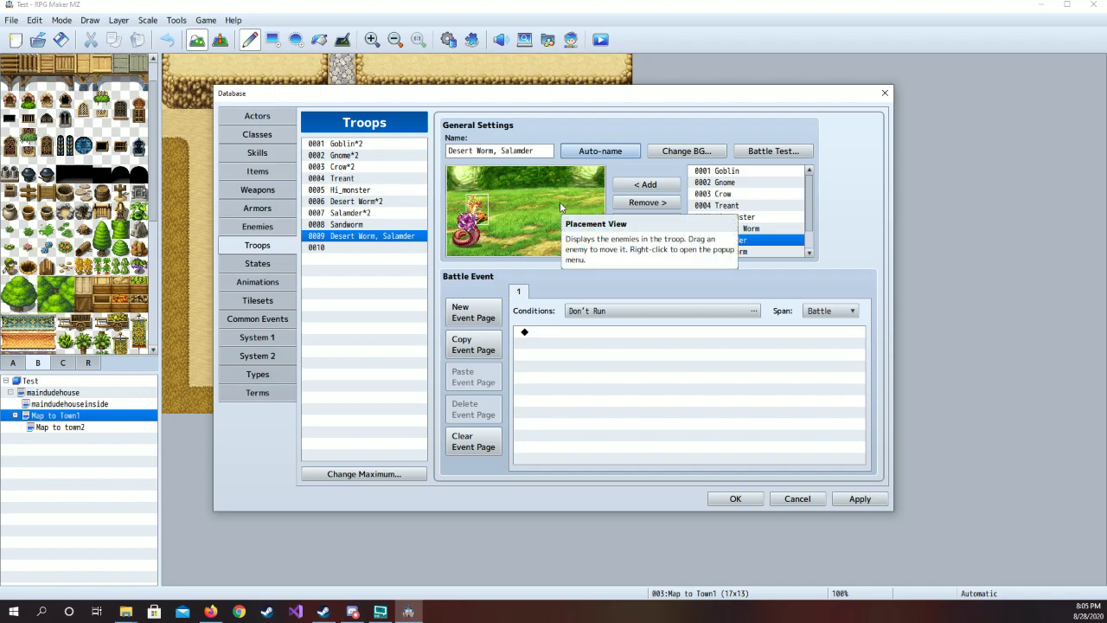
click(838, 499)
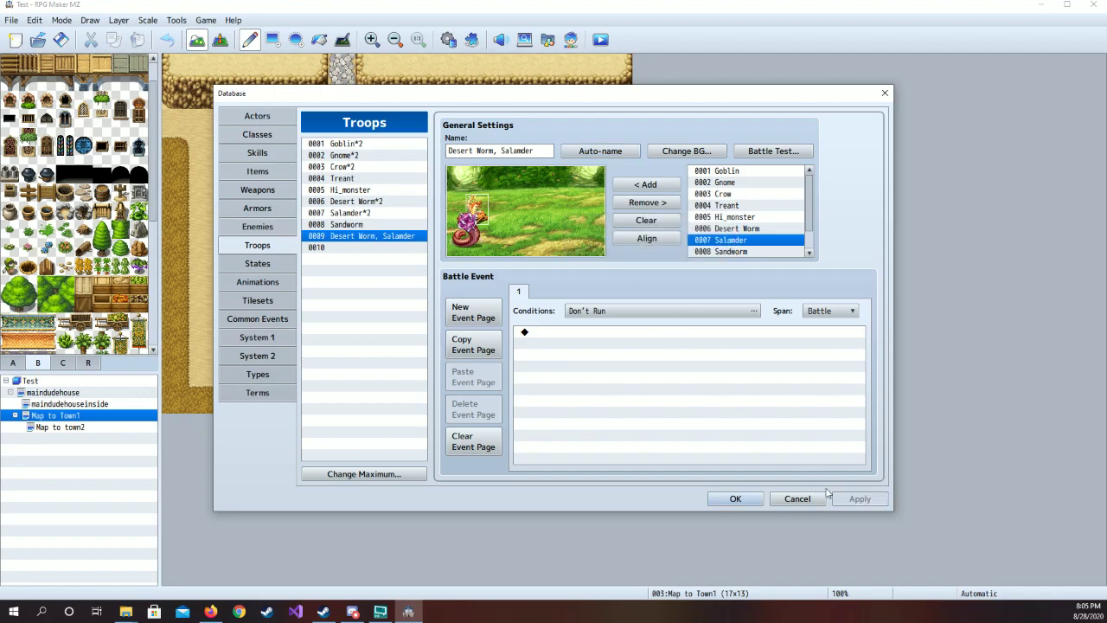
click(733, 499)
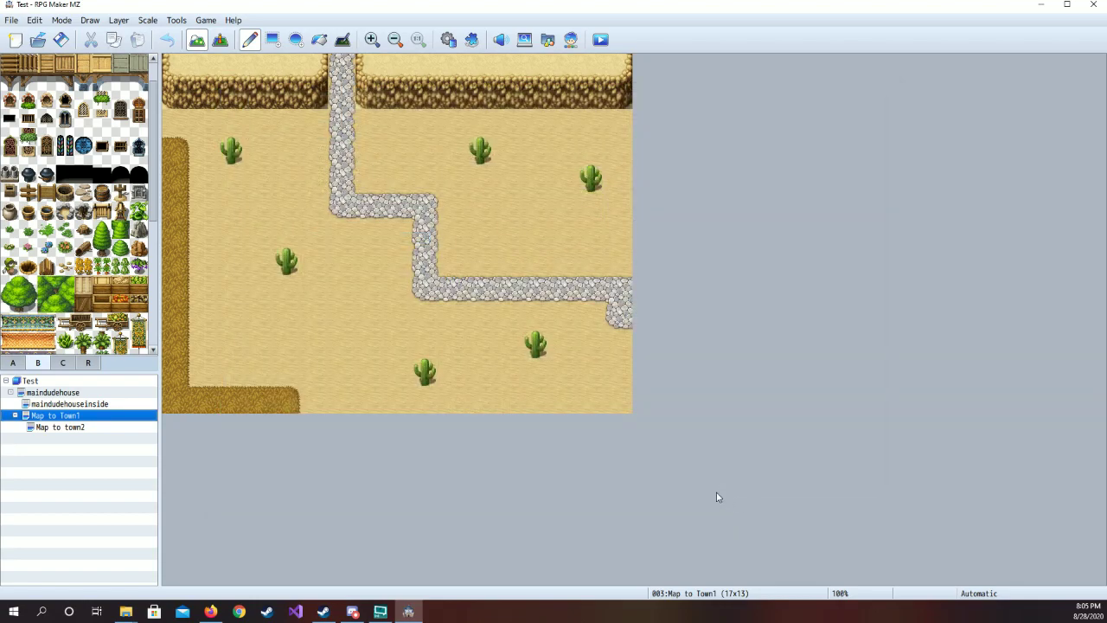
Add the Desert Worm*2 troop to the encounters of Map to Town1 with weight 5 across the entire map
right_click(108, 417)
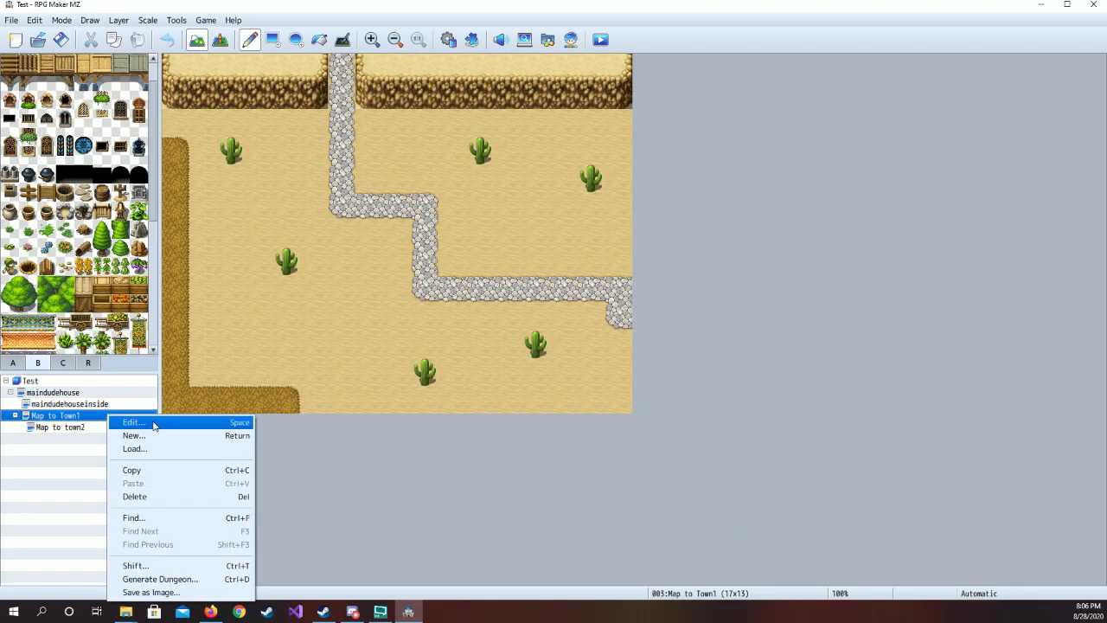
click(147, 423)
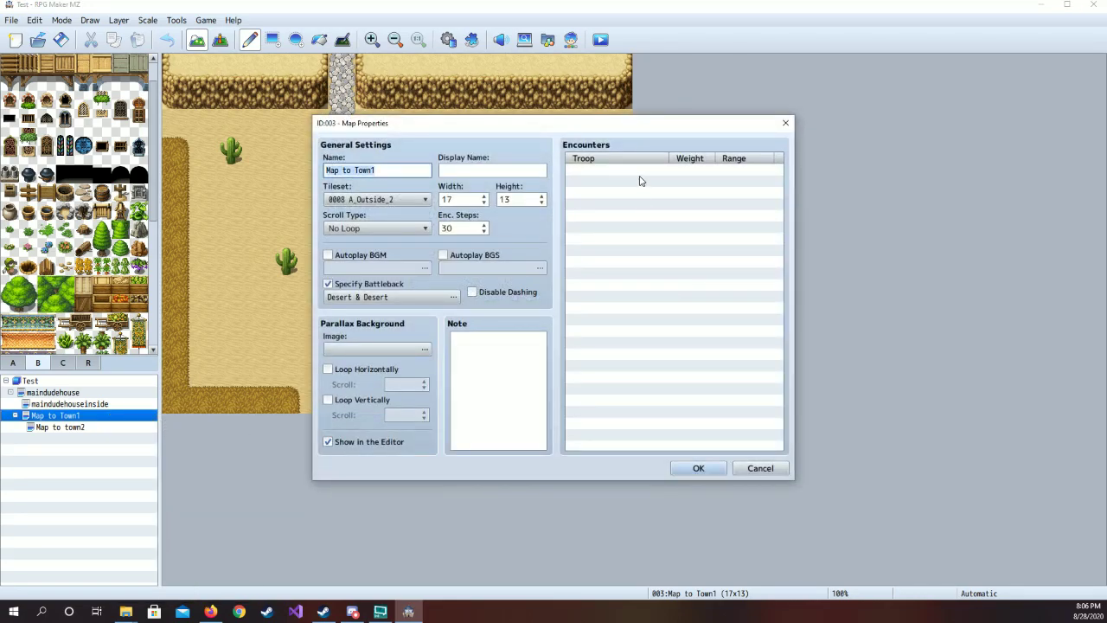
double_click(641, 180)
click(668, 264)
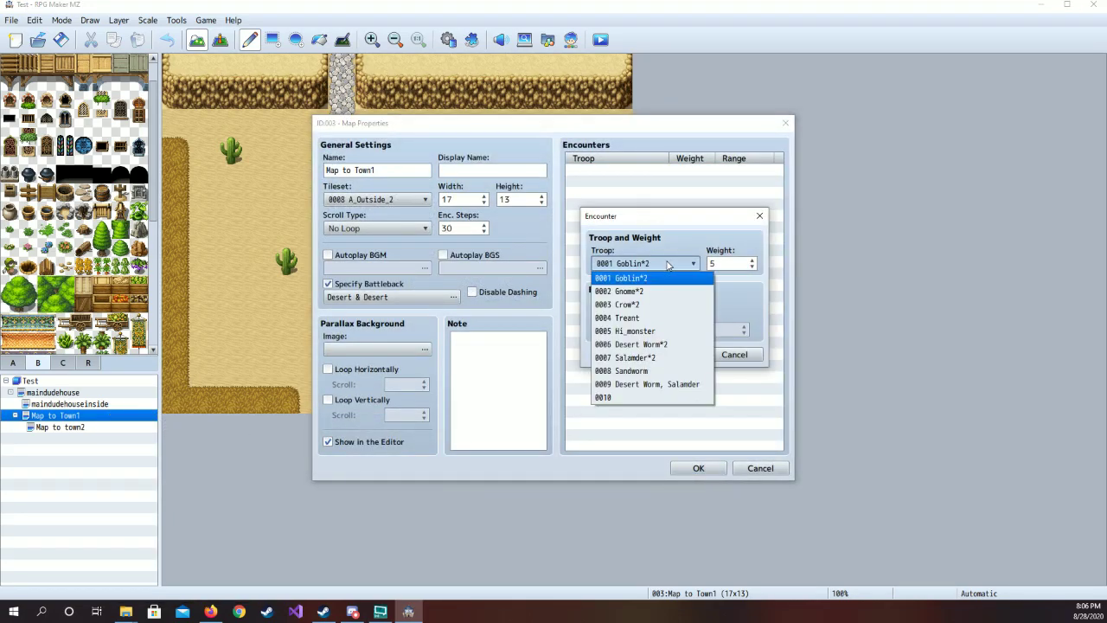
click(665, 345)
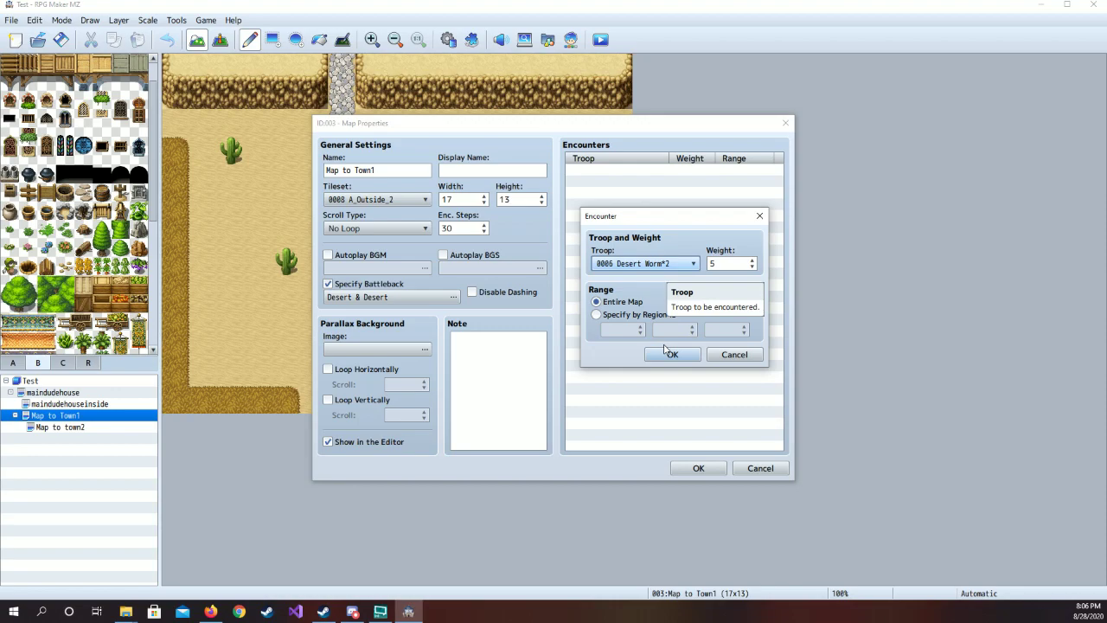
click(668, 354)
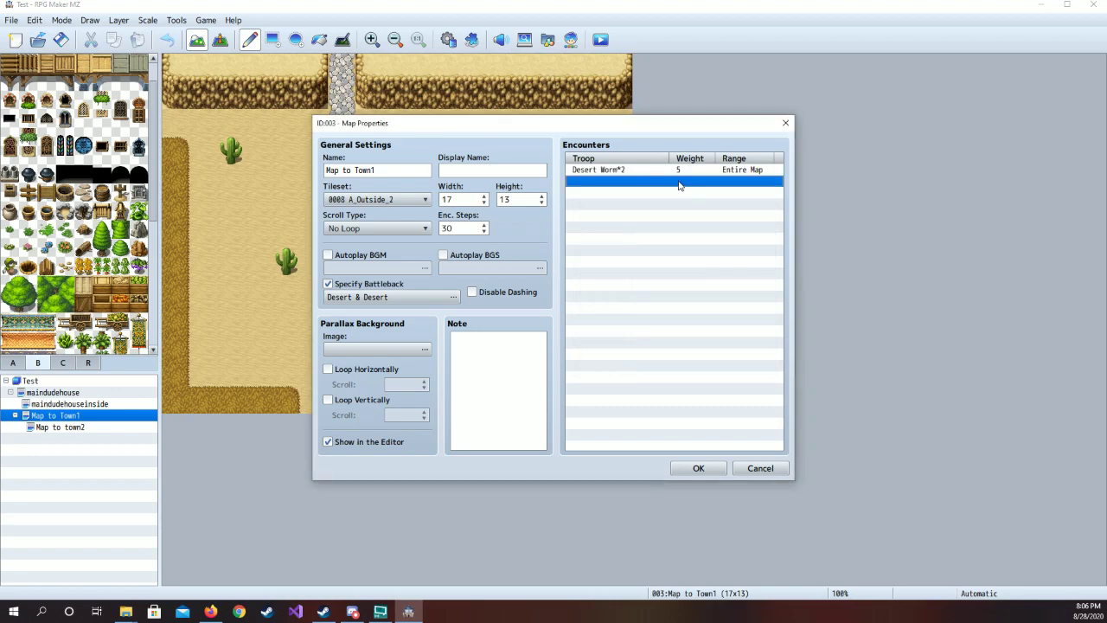
Add the Salamder*2 troop as a second encounter with weight 7 across the entire map
double_click(679, 183)
click(648, 264)
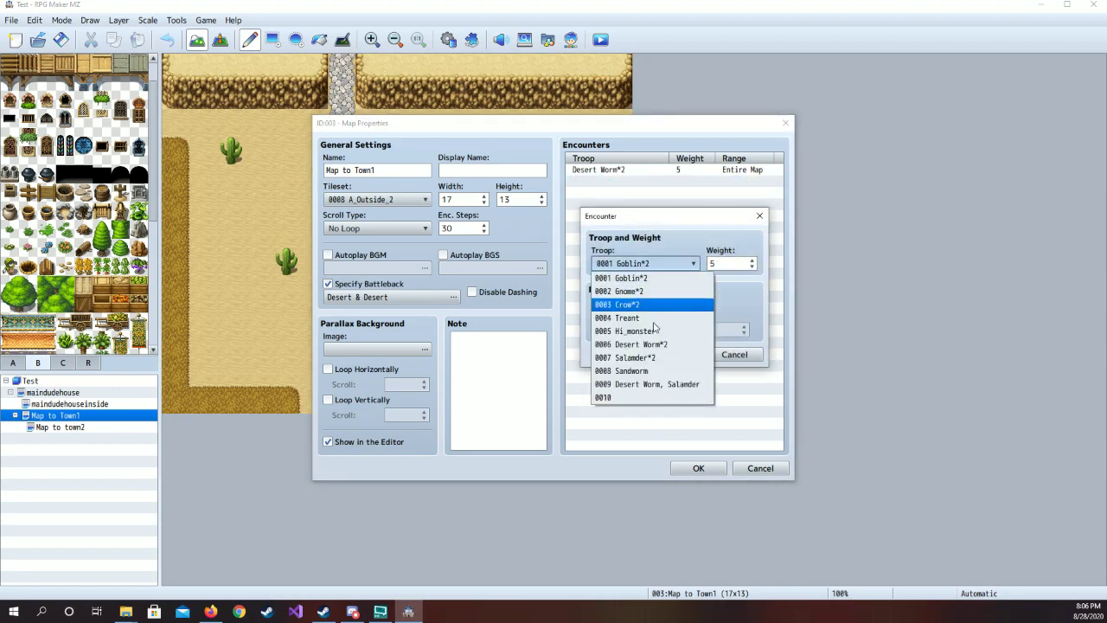
click(657, 362)
click(727, 265)
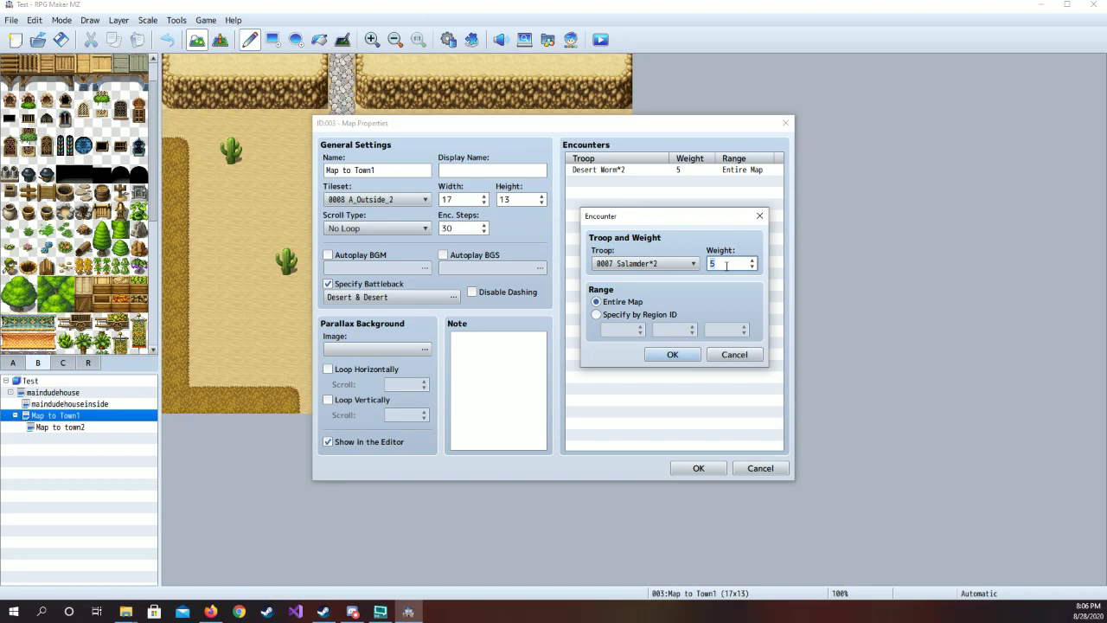
click(672, 353)
Add the Desert Worm, Salamder troop as a third encounter with weight 2 across the entire map
double_click(608, 194)
click(657, 263)
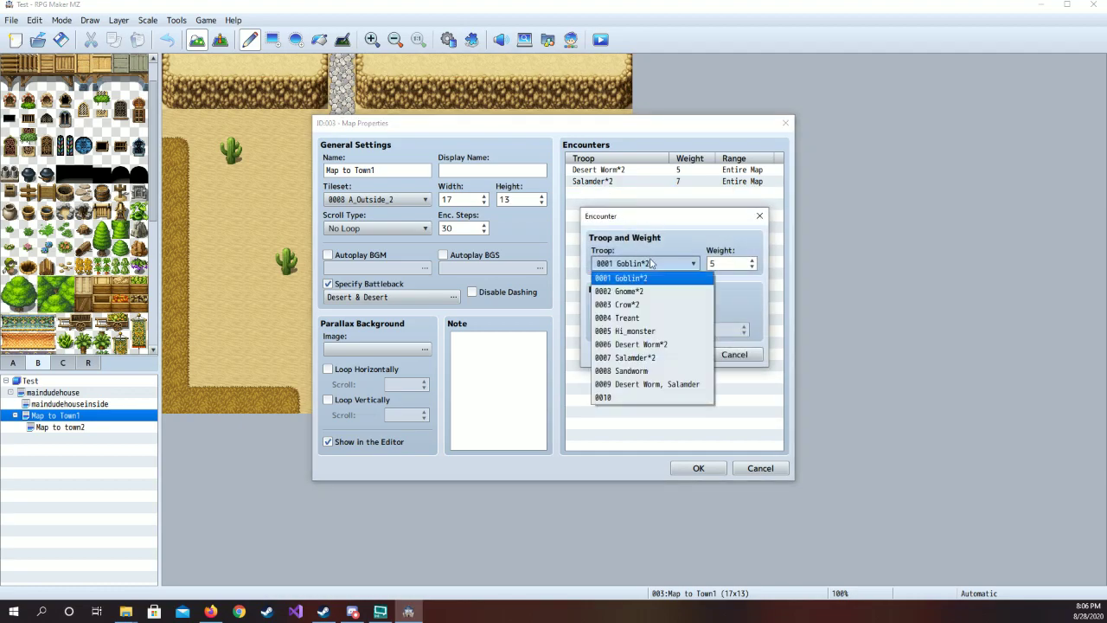
click(664, 384)
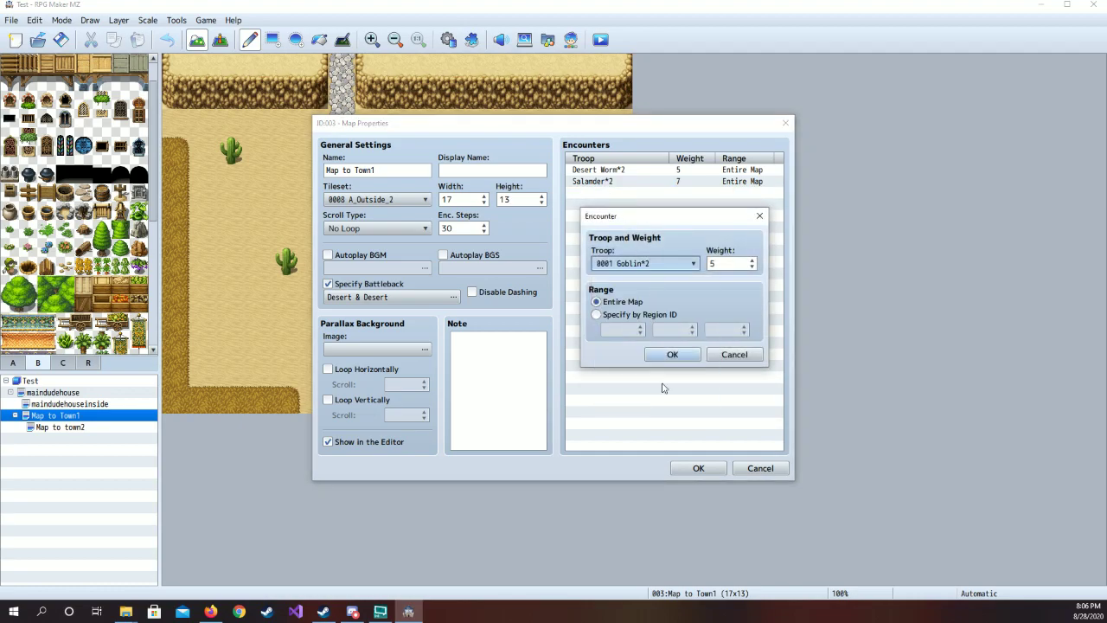
double_click(727, 264)
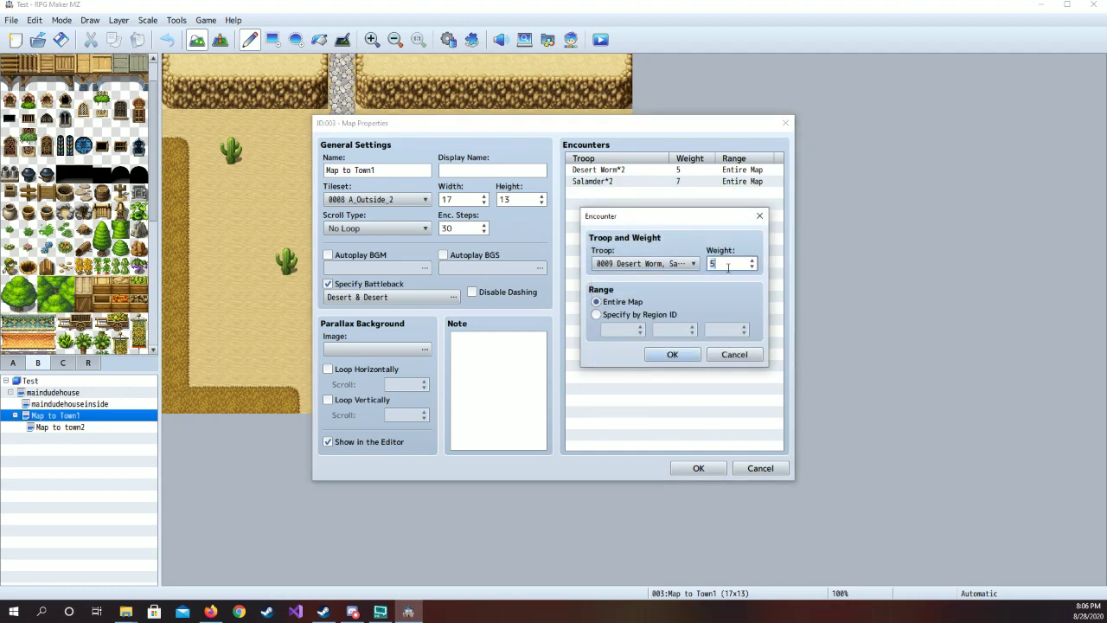
text(2)
key(Return)
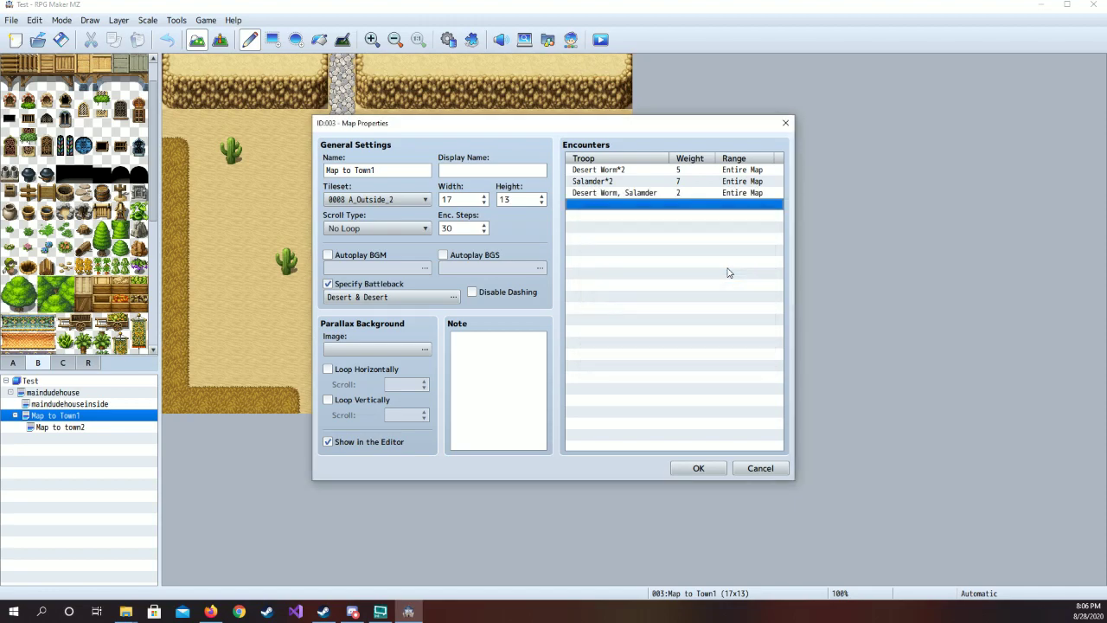
Add the Sandworm troop as a fourth encounter with weight 10 across the entire map and accept the map properties
double_click(640, 205)
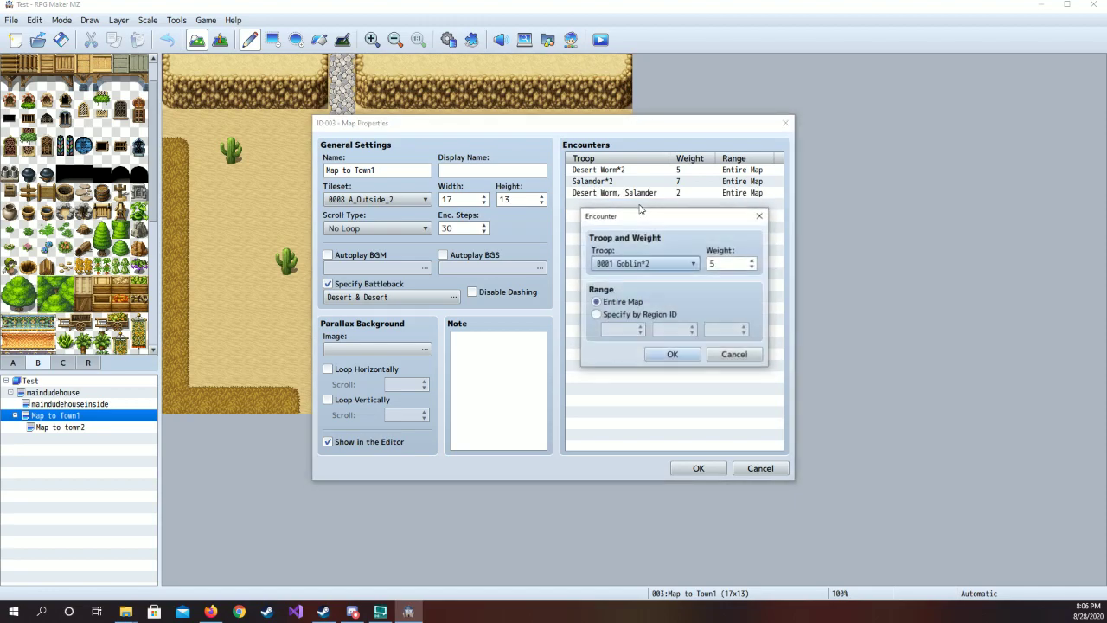
click(647, 263)
click(654, 372)
click(731, 267)
key(BackSpace)
text(10)
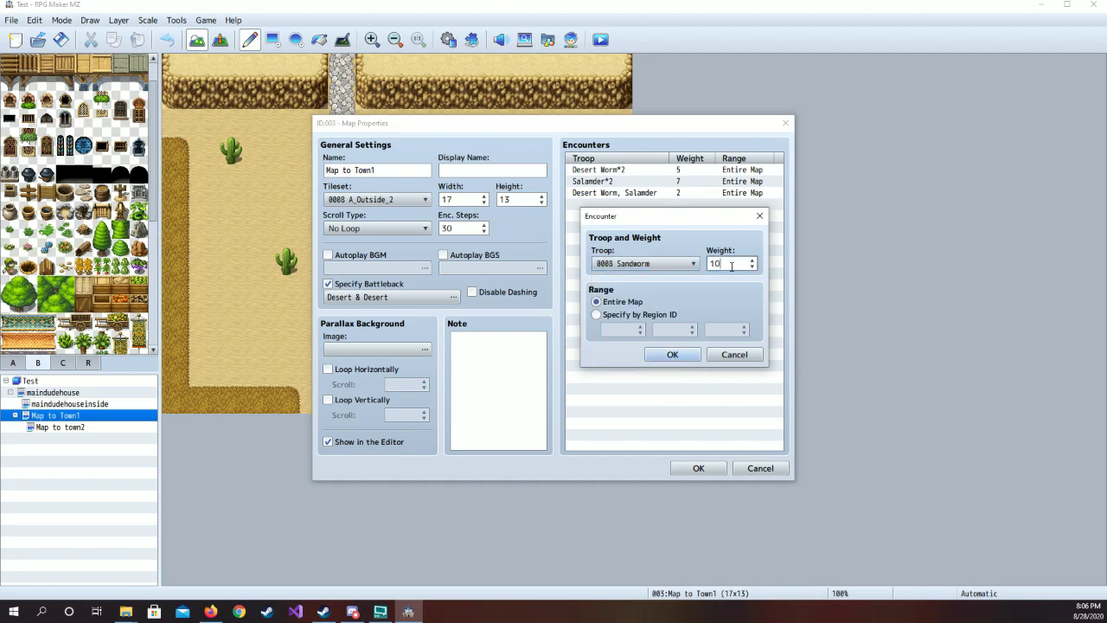
click(686, 355)
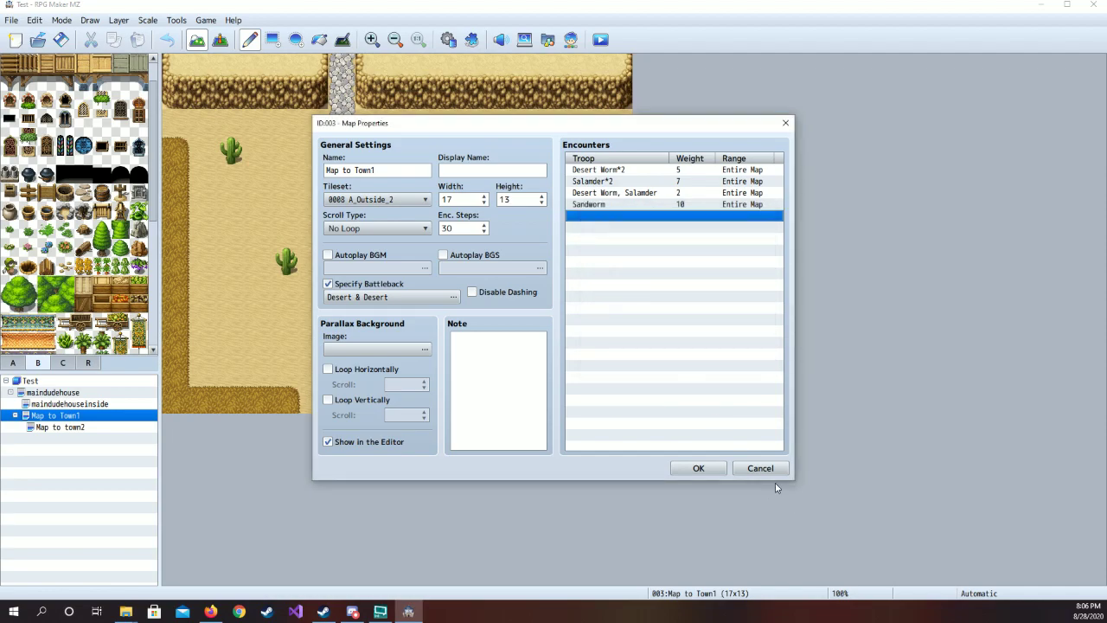
click(716, 469)
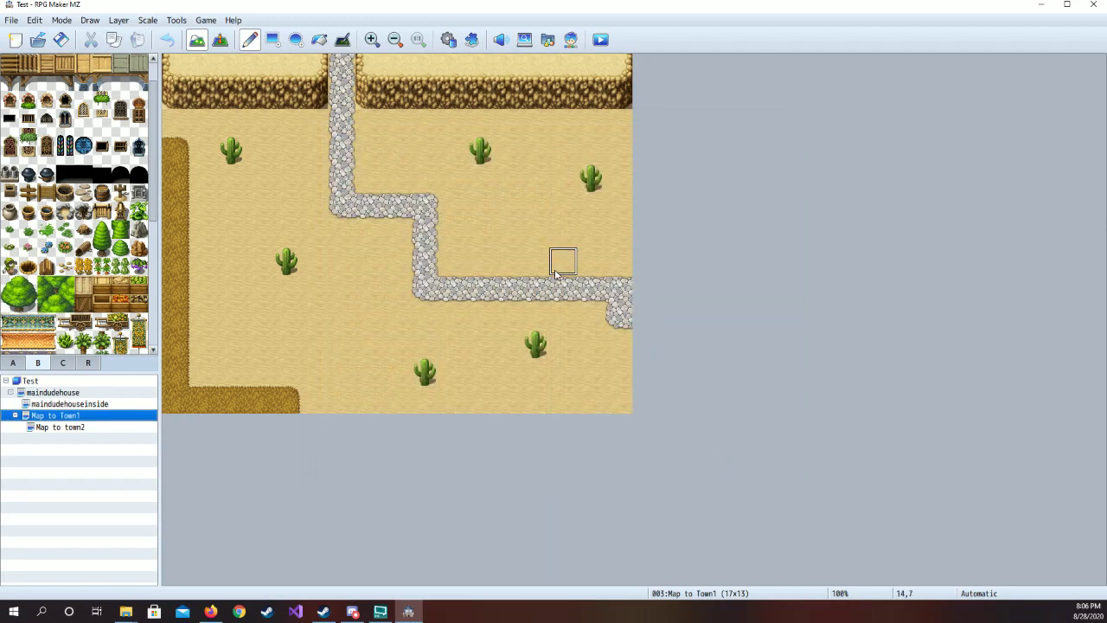
Set the encounter steps of Map to Town1 to 20
right_click(74, 418)
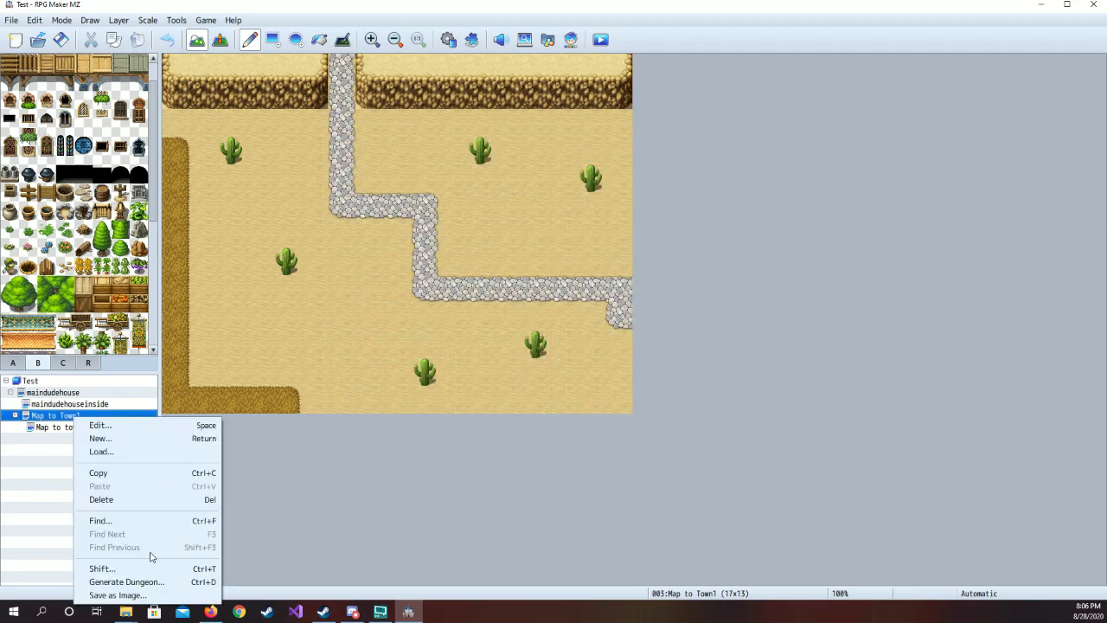
click(122, 425)
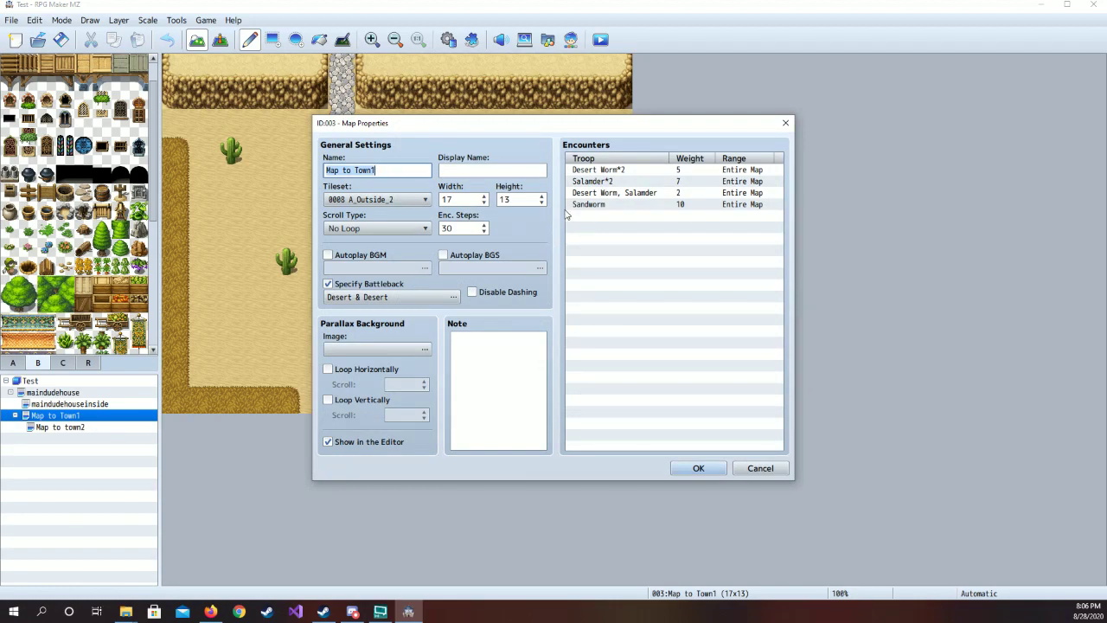
double_click(462, 226)
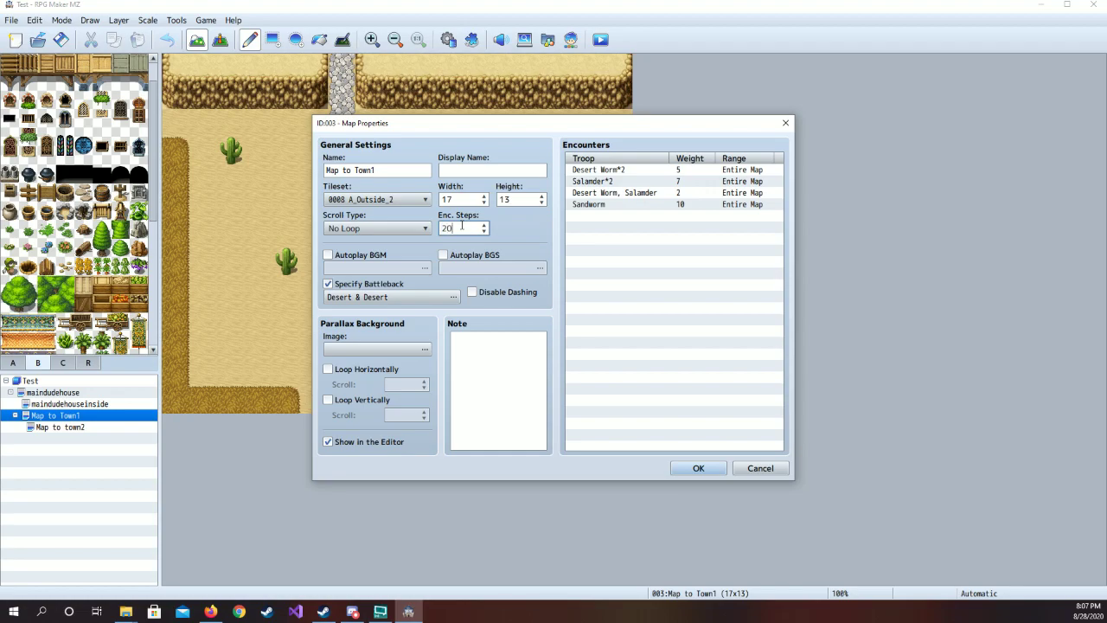
click(701, 467)
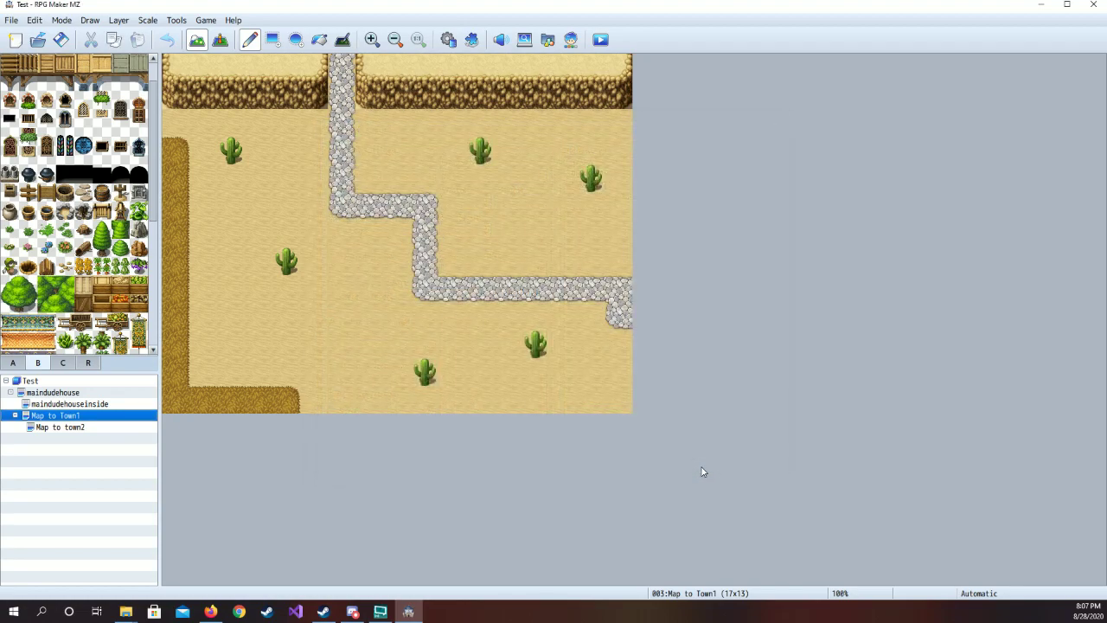
Open Map to town2 and examine the A and B tiles of its current tileset
click(73, 429)
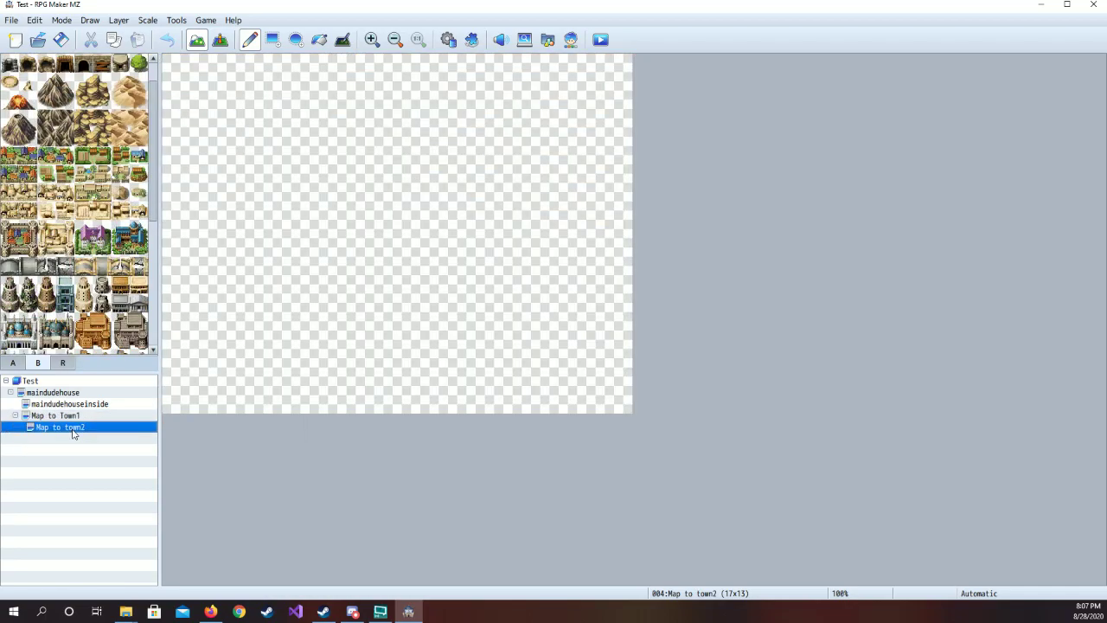
right_click(73, 429)
click(58, 434)
click(14, 363)
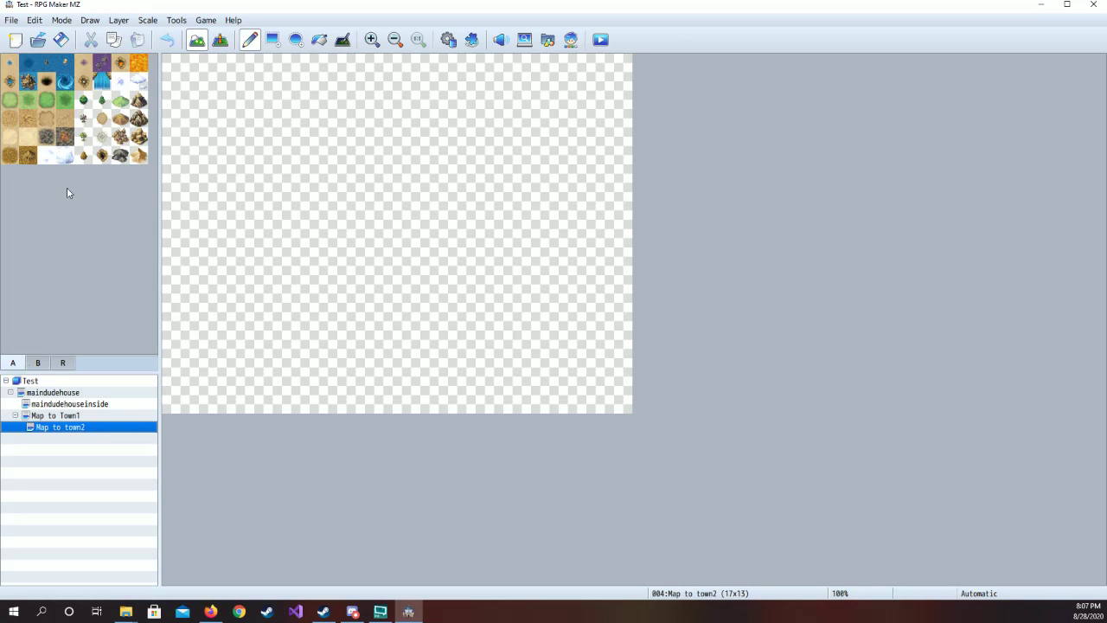
click(37, 362)
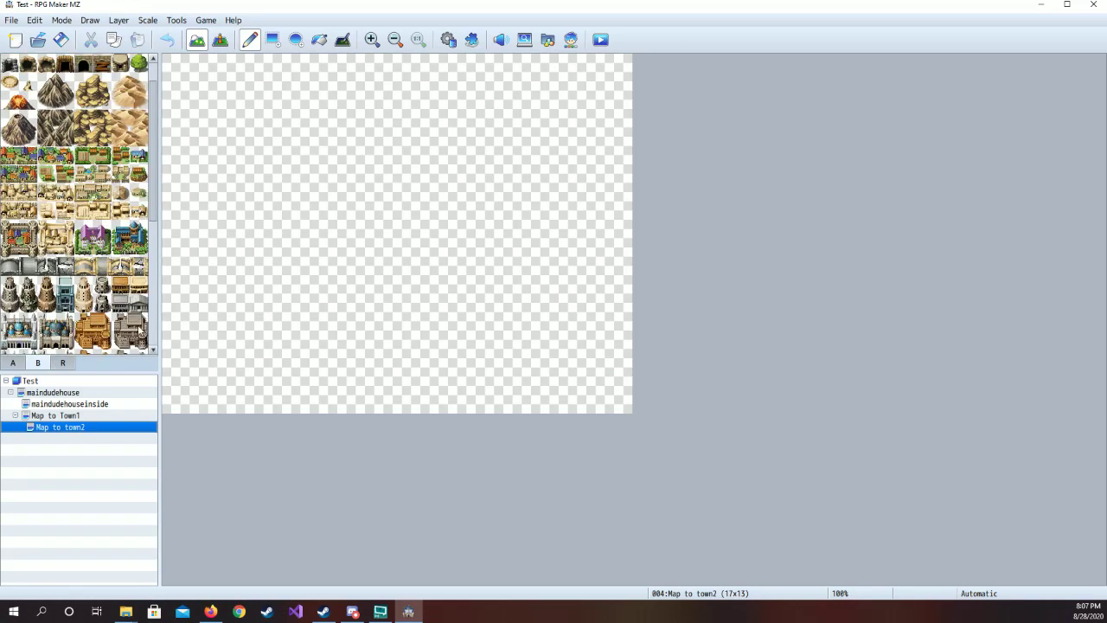
scroll(86, 261, down, 2)
scroll(85, 260, down, 4)
scroll(43, 265, up, 5)
scroll(40, 265, up, 3)
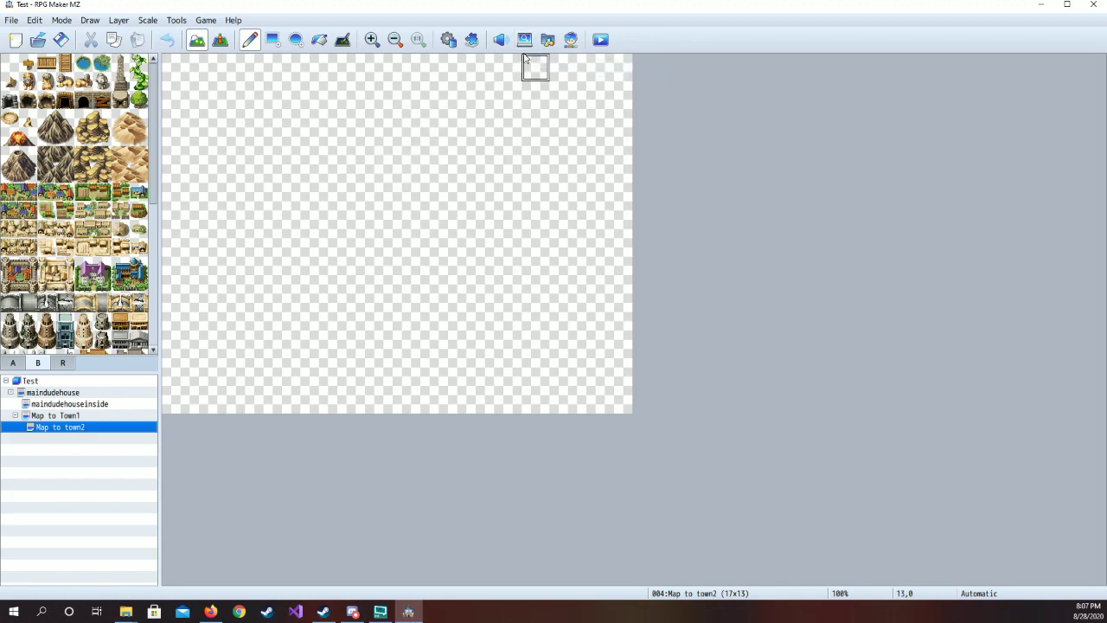
Assign the A_World_B_mvt image to slot D of the 0008 A_Outside_2 tileset and save the database changes
click(449, 40)
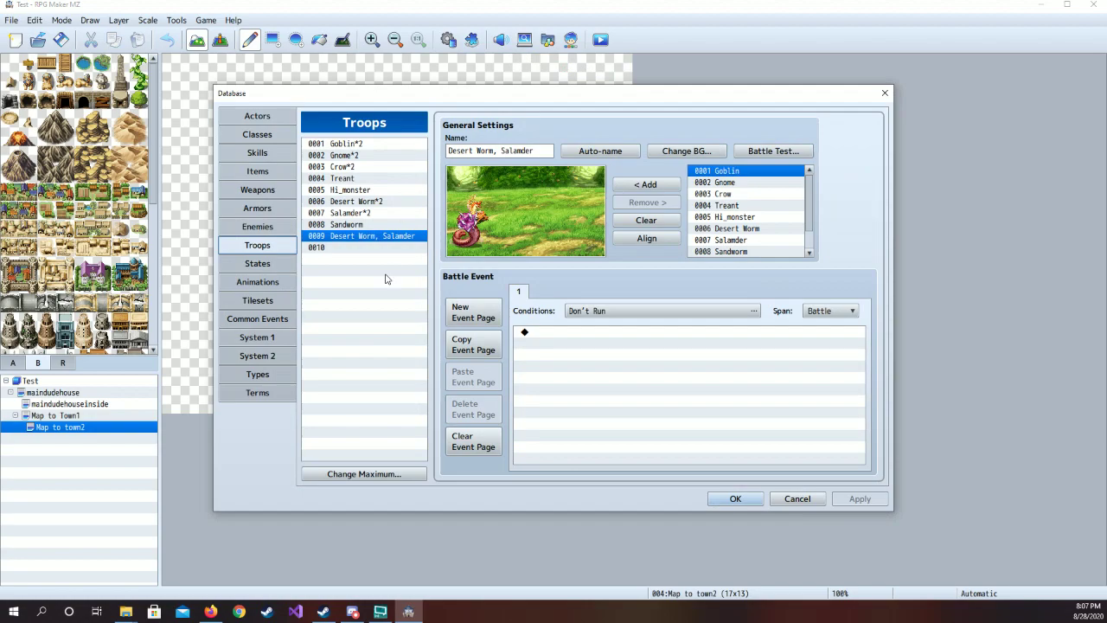
click(257, 300)
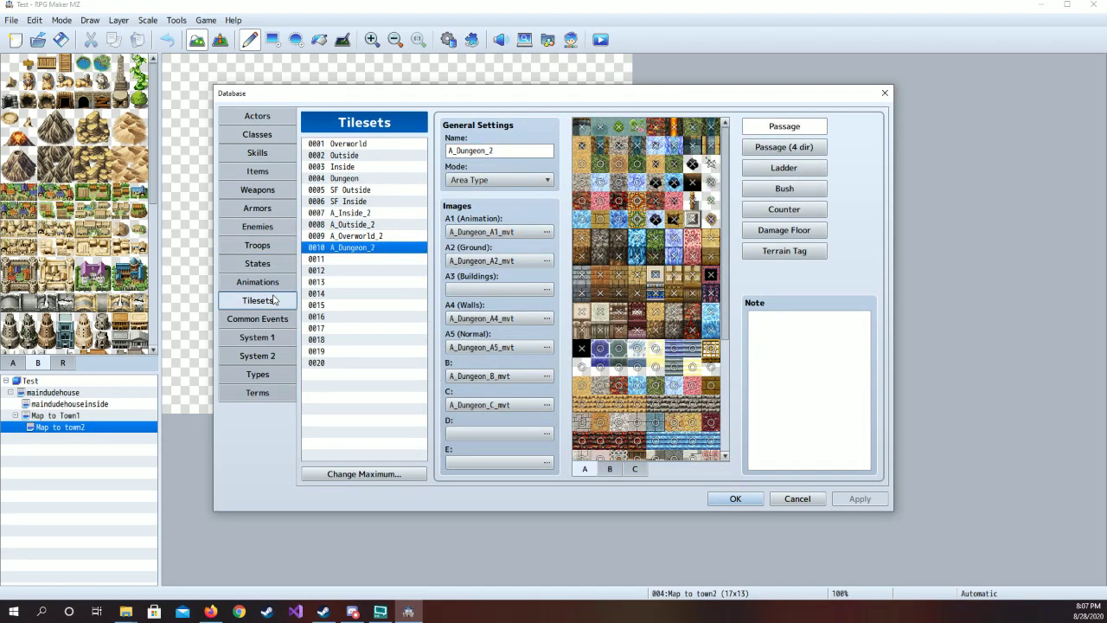
click(385, 225)
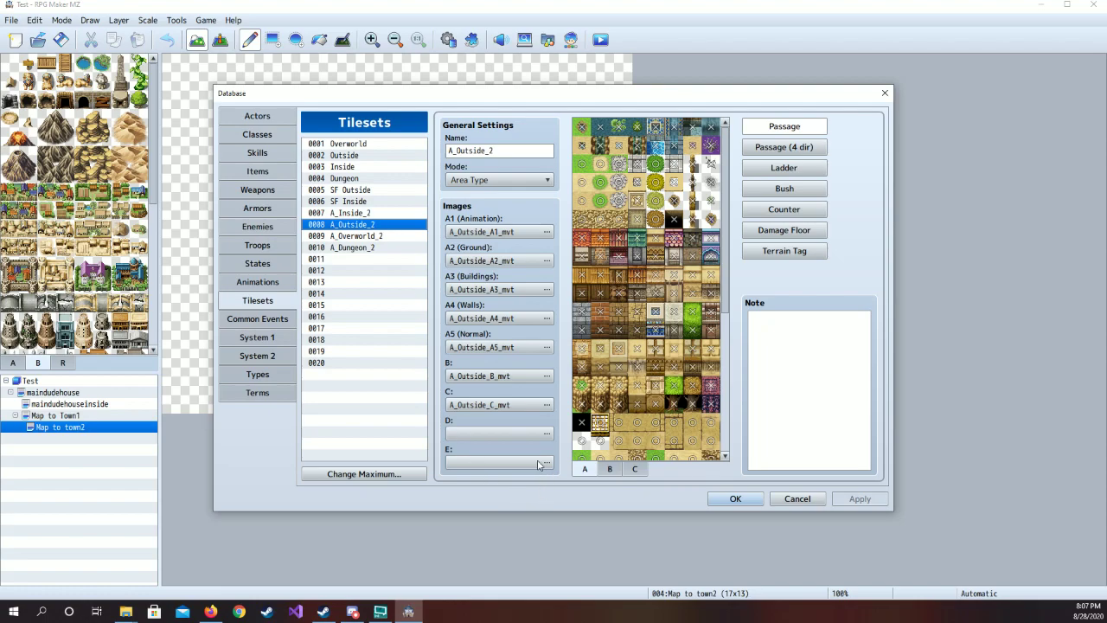
click(361, 238)
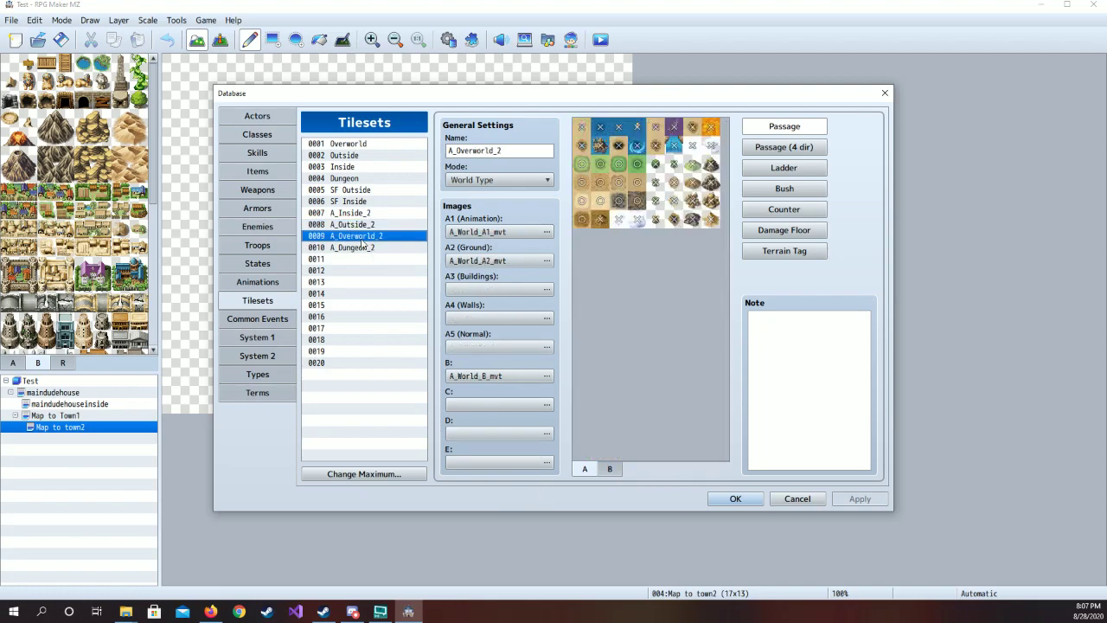
click(372, 226)
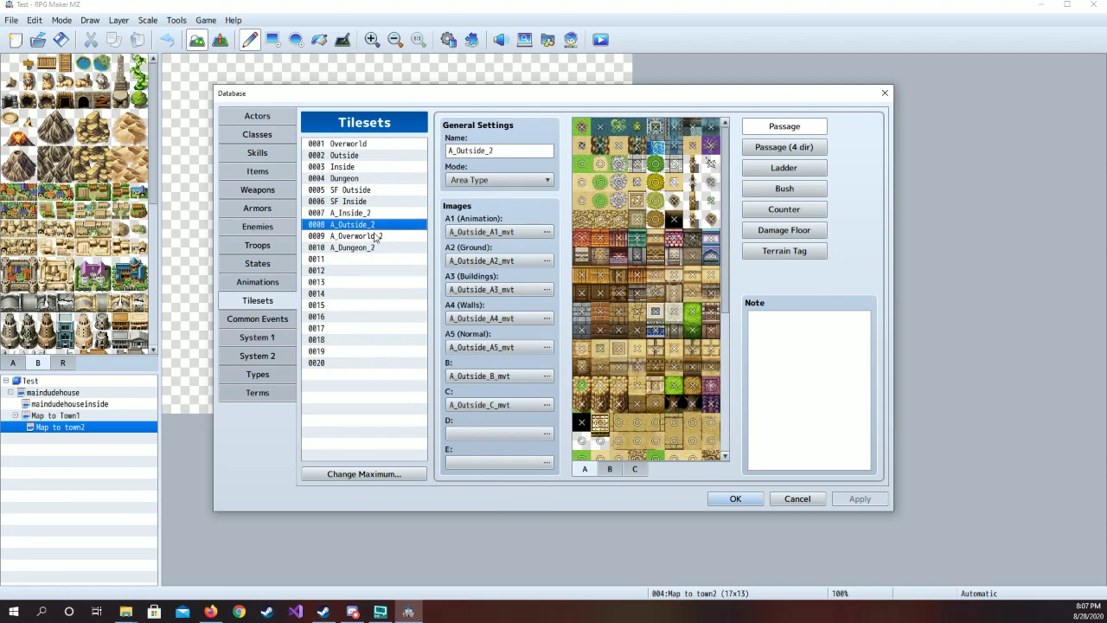
click(546, 433)
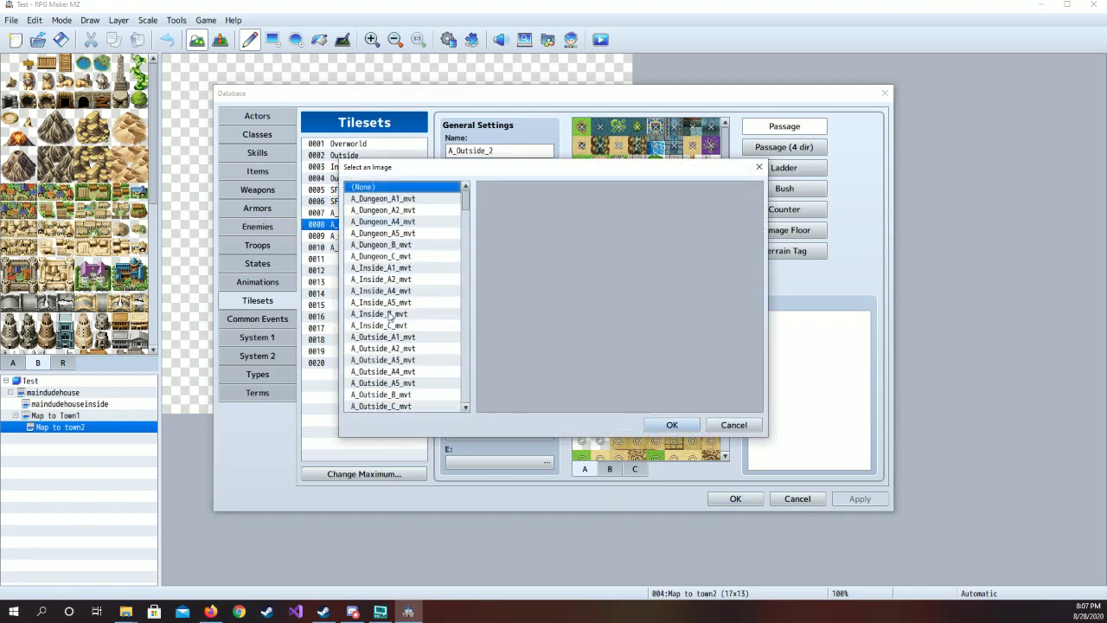
scroll(403, 265, down, 2)
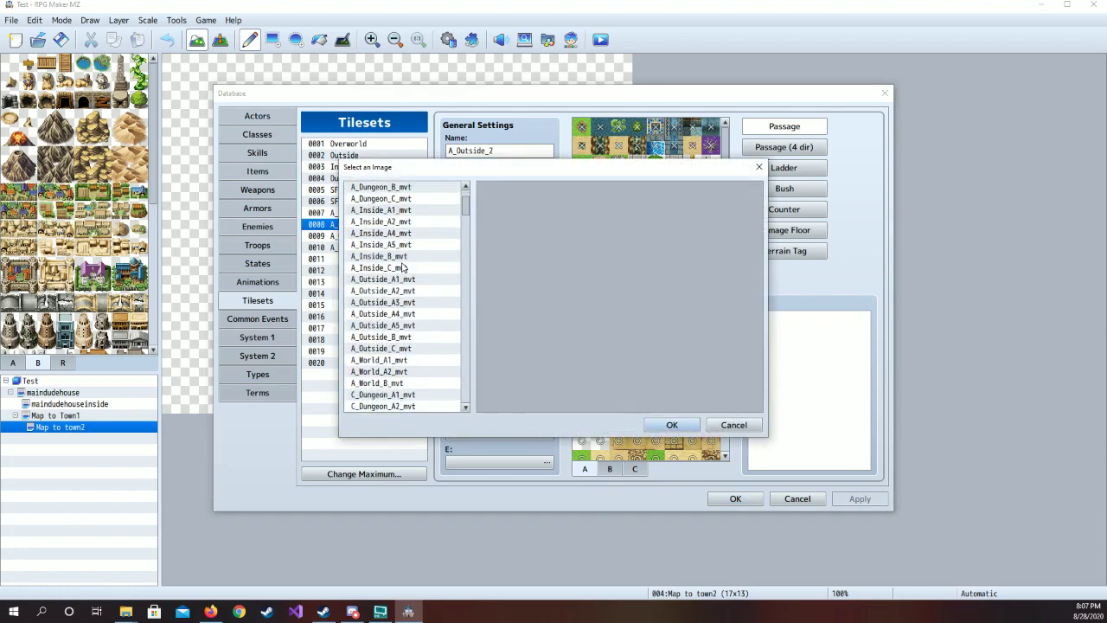
click(397, 384)
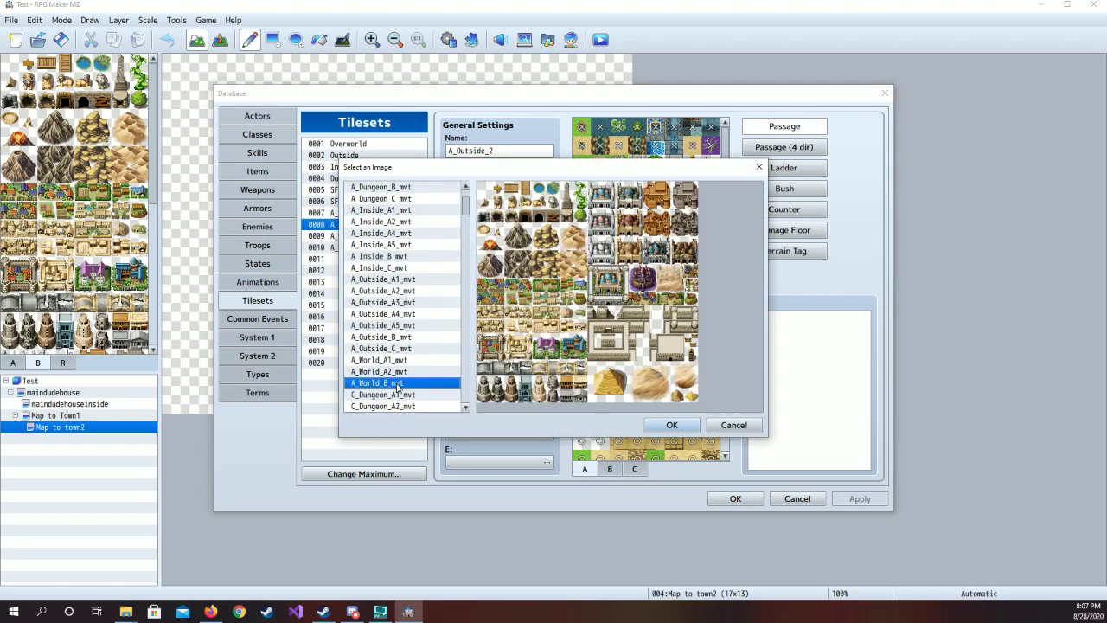
click(672, 426)
click(860, 498)
click(735, 498)
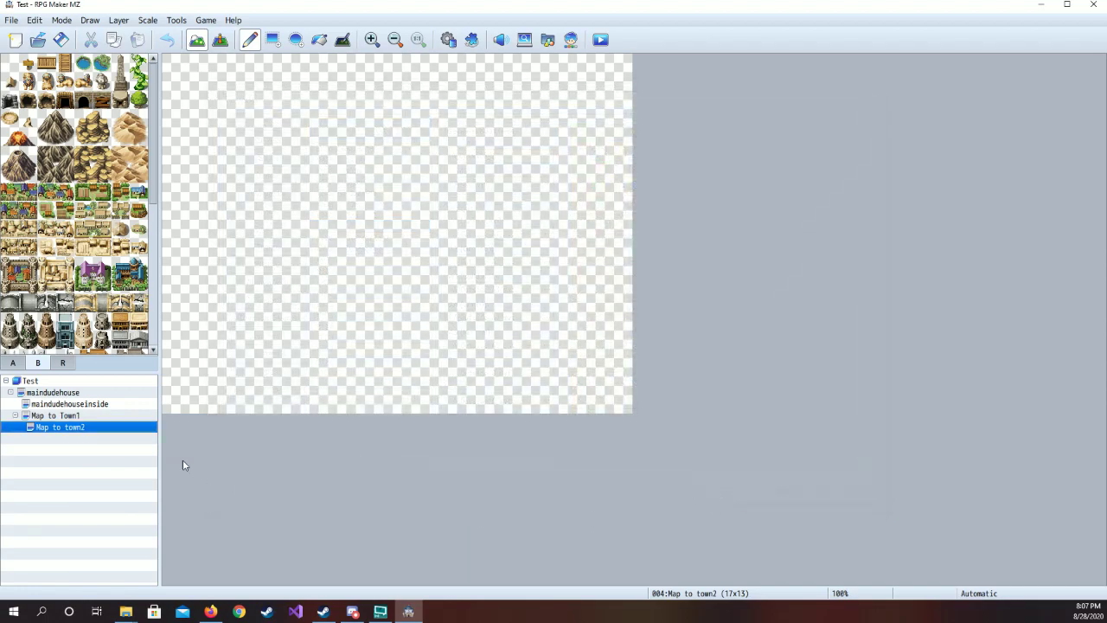
Choose 0007 A_Inside_2 as the tileset in the properties of Map to town2
right_click(98, 434)
click(119, 436)
click(372, 200)
key(Escape)
key(Up)
key(Up)
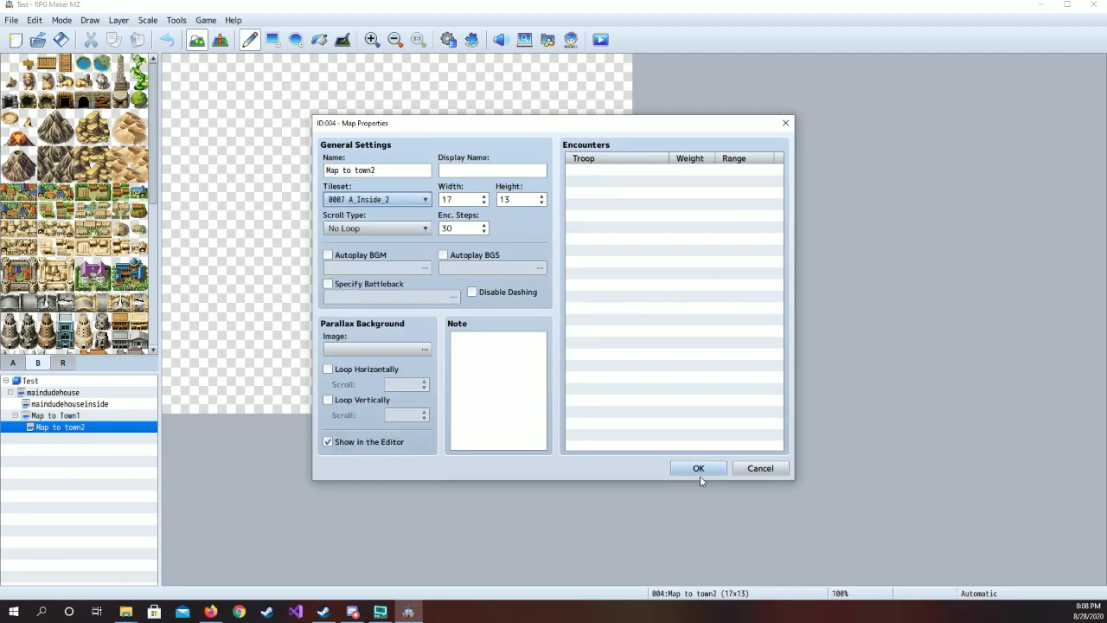
Specify a battleback for Map to town2 using Desert for both images and accept the map properties
click(328, 284)
click(424, 296)
scroll(410, 346, down, 7)
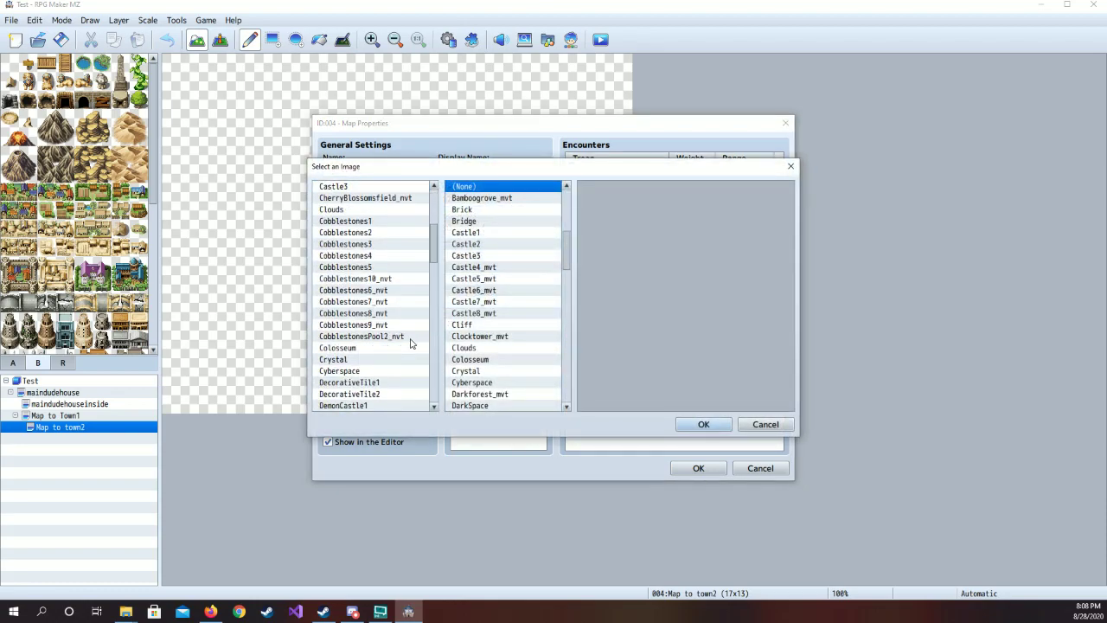
scroll(409, 345, down, 1)
click(360, 337)
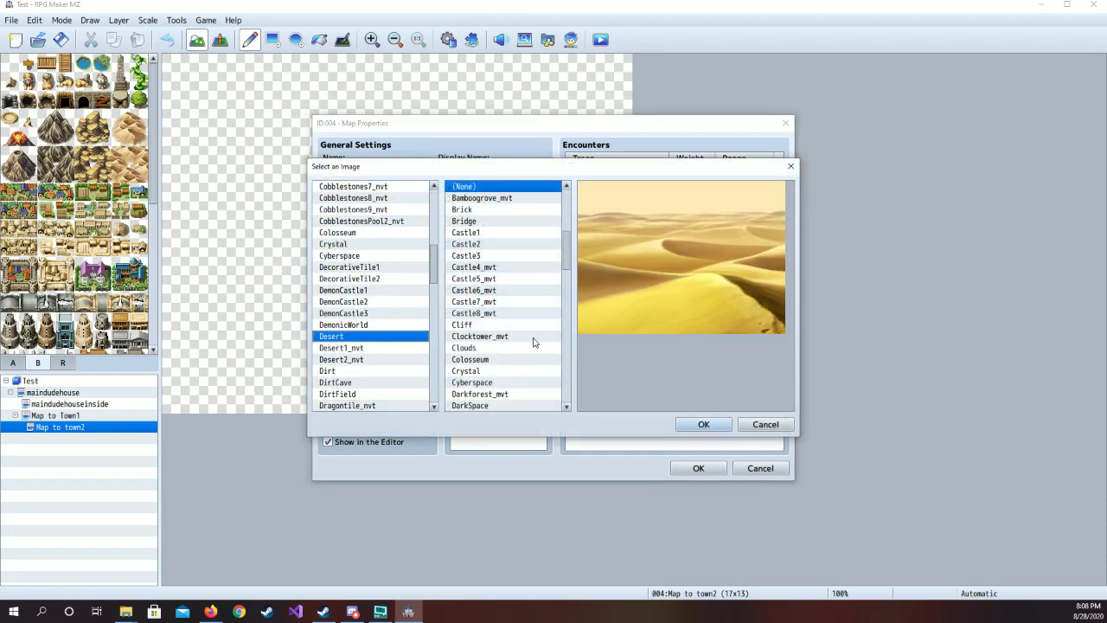
scroll(491, 334, down, 19)
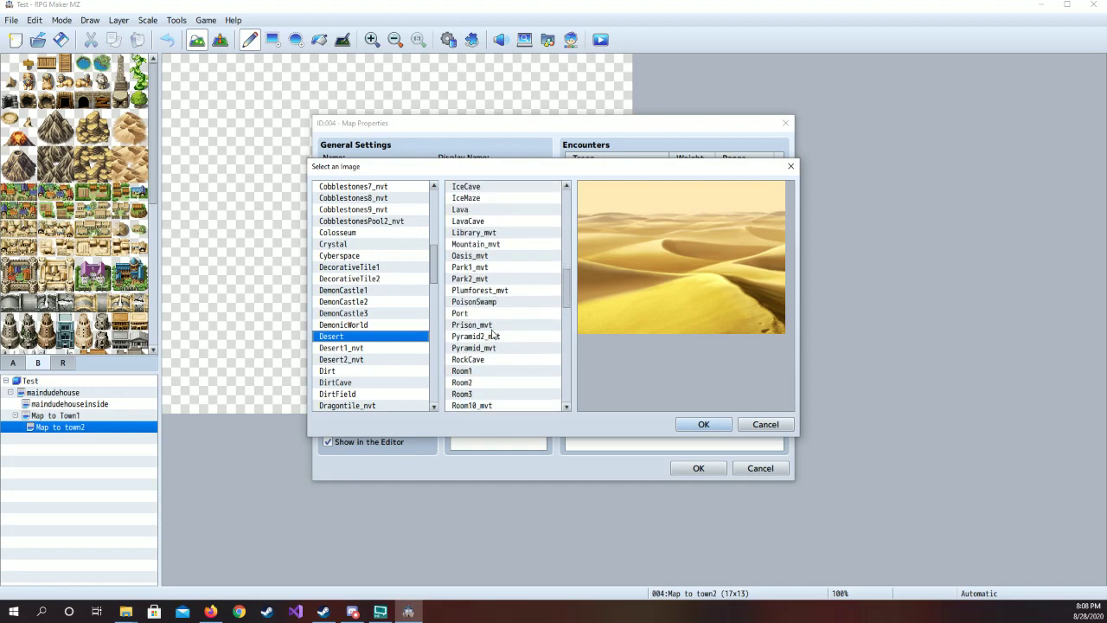
scroll(491, 335, up, 7)
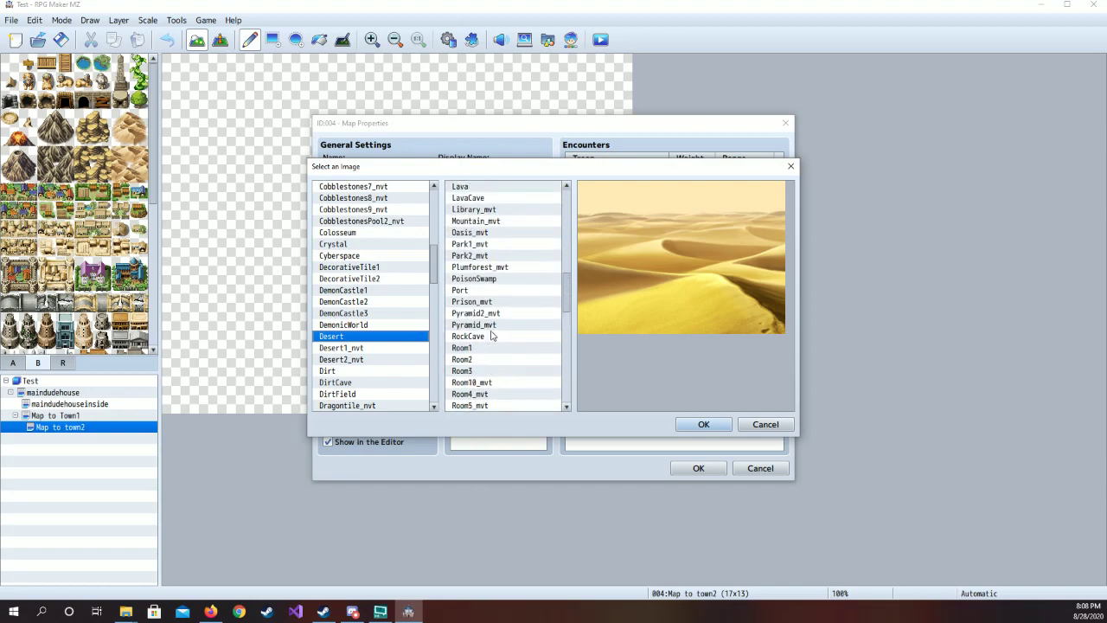
scroll(492, 335, up, 4)
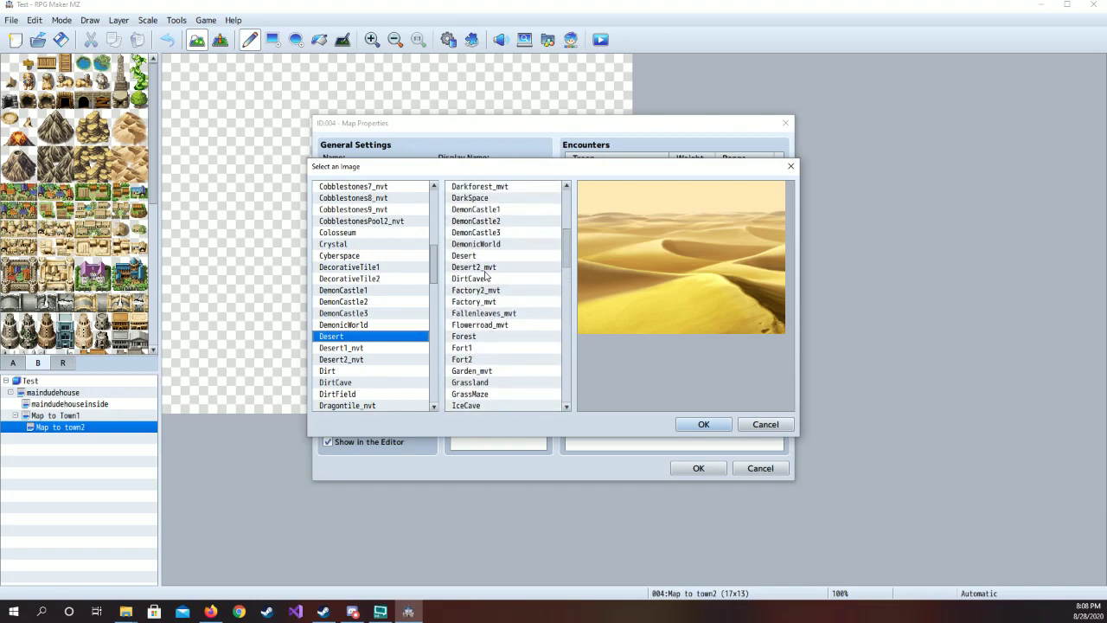
click(487, 256)
click(705, 424)
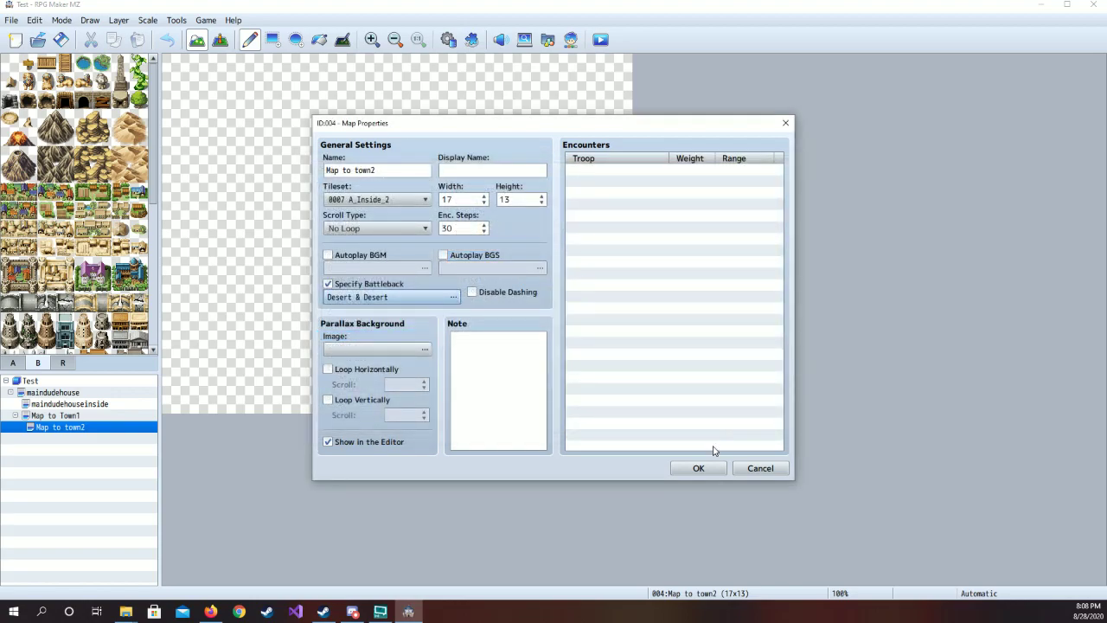
click(699, 468)
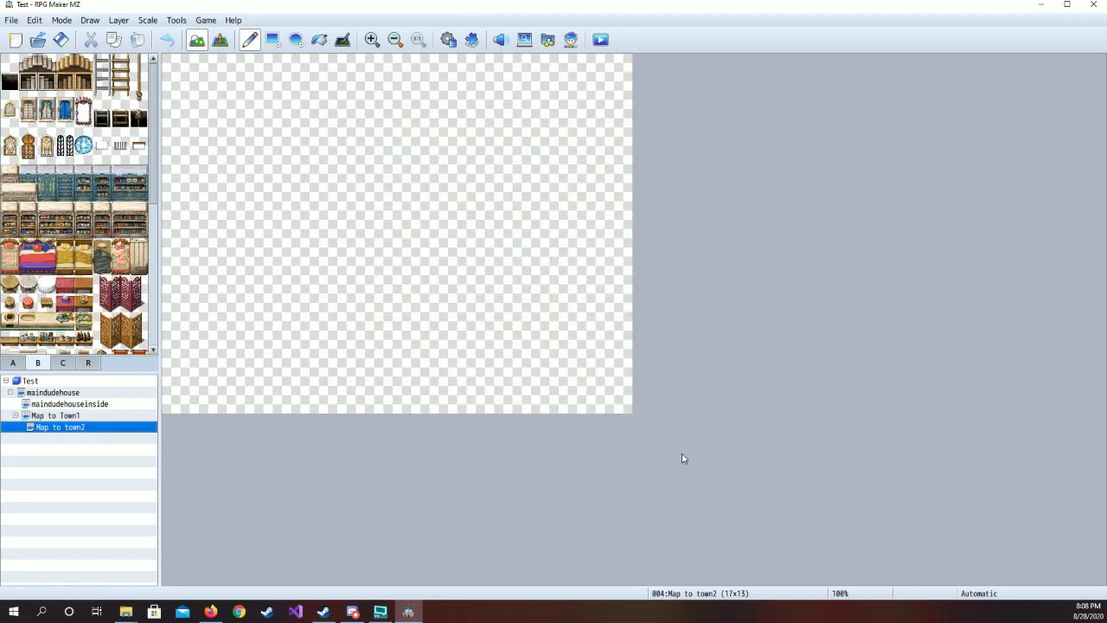
Change the tileset of Map to town2 to 0008 A_Outside_2
click(17, 364)
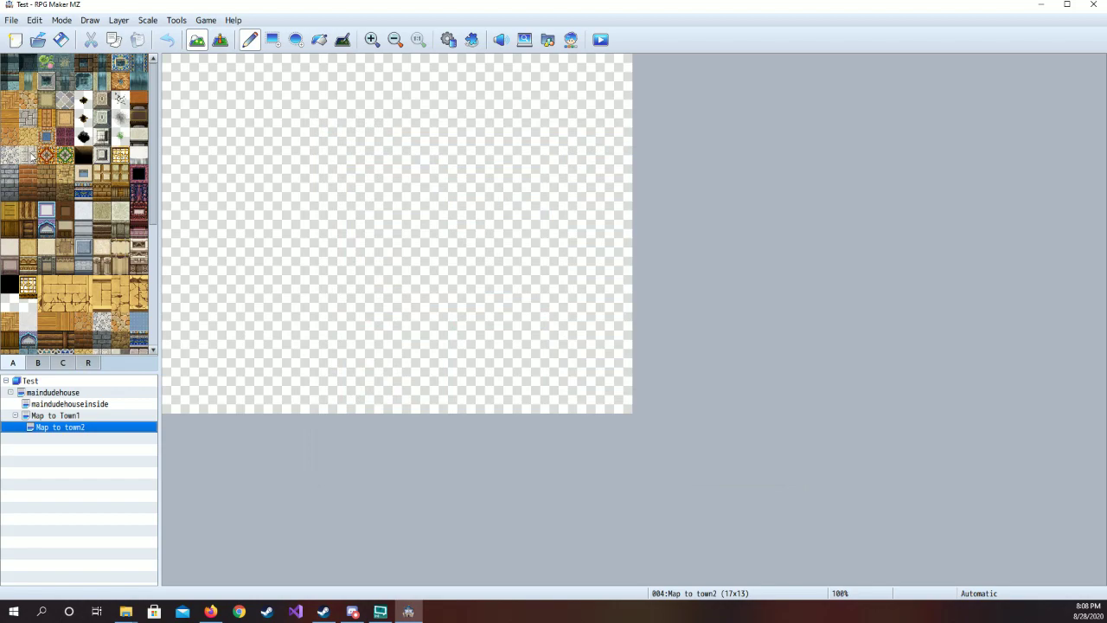
right_click(78, 428)
click(99, 437)
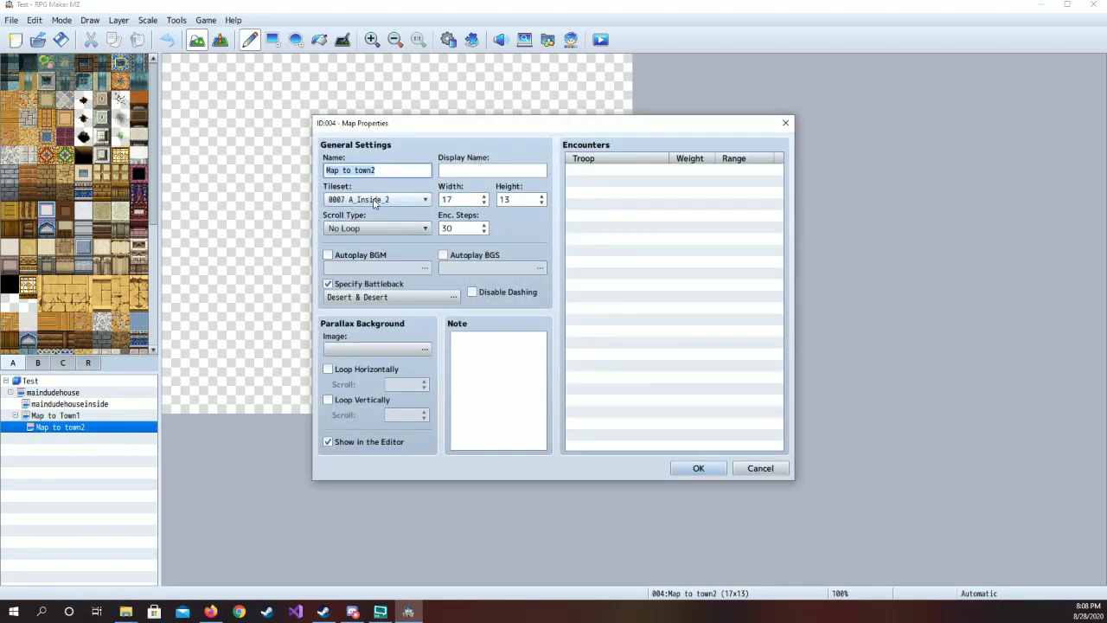
click(373, 200)
click(374, 307)
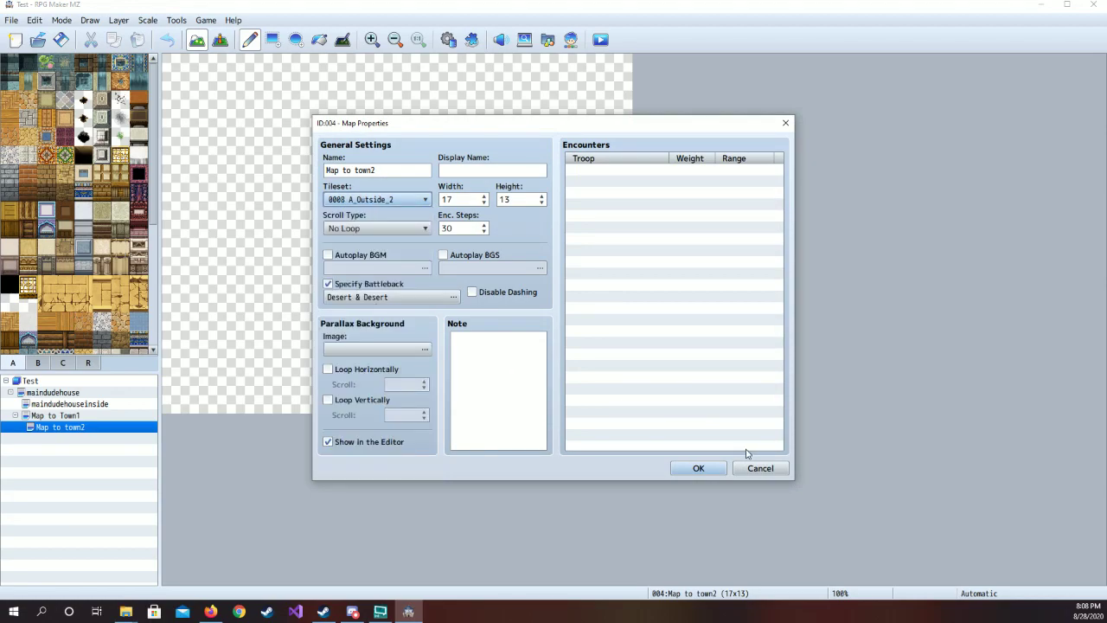
click(699, 467)
Flood-fill Layer 1 of the whole map with the sand ground tile, and switch back to the Pencil tool
click(7, 139)
click(318, 41)
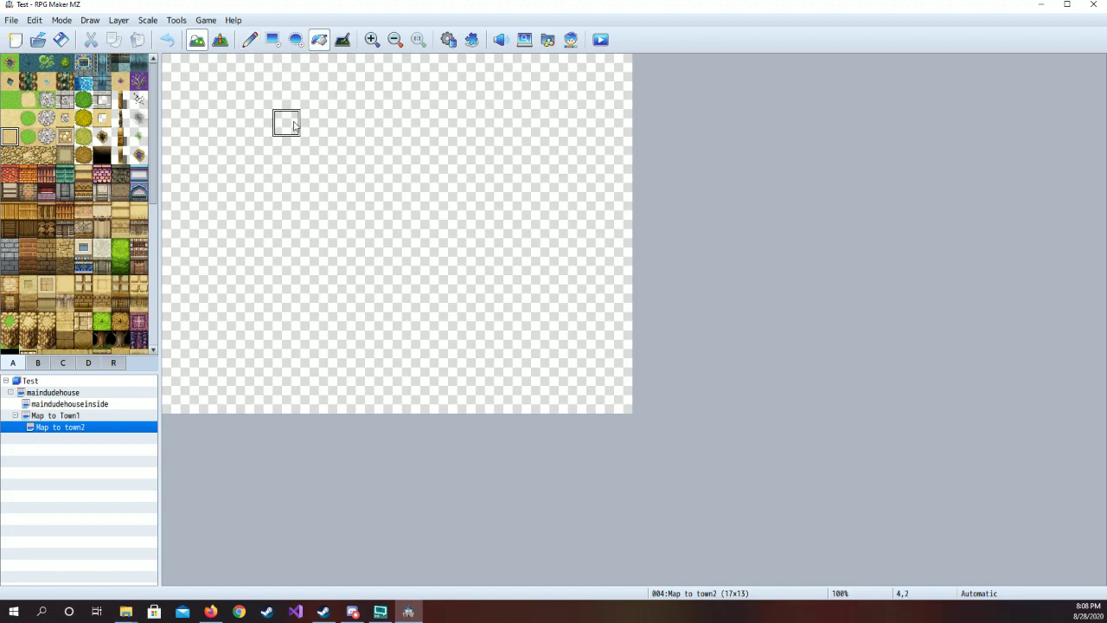
click(118, 20)
click(134, 48)
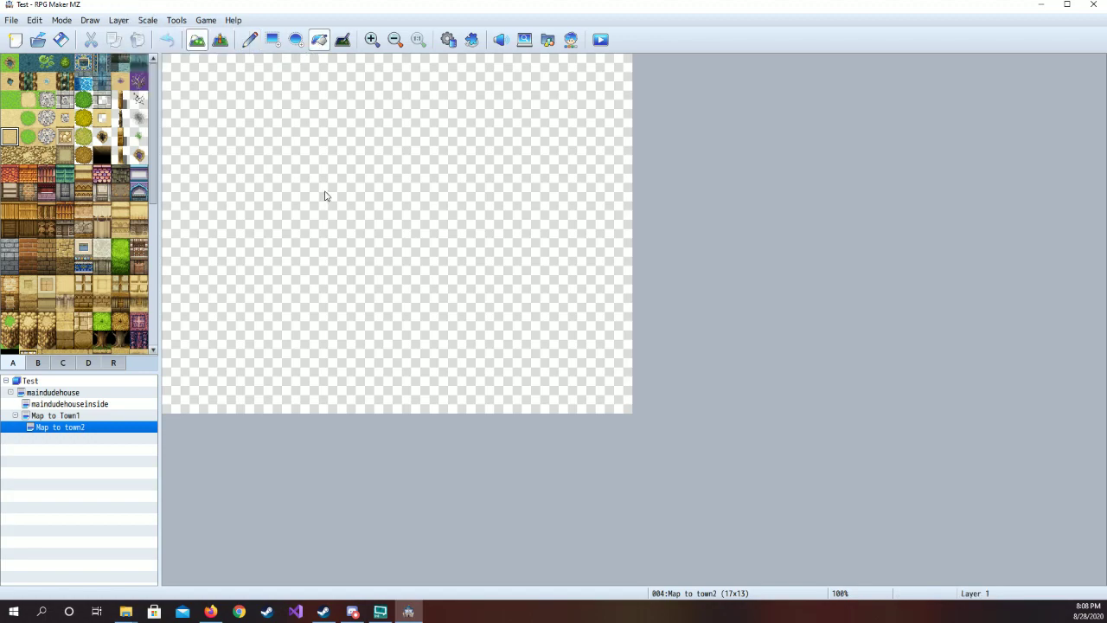
click(314, 189)
click(250, 41)
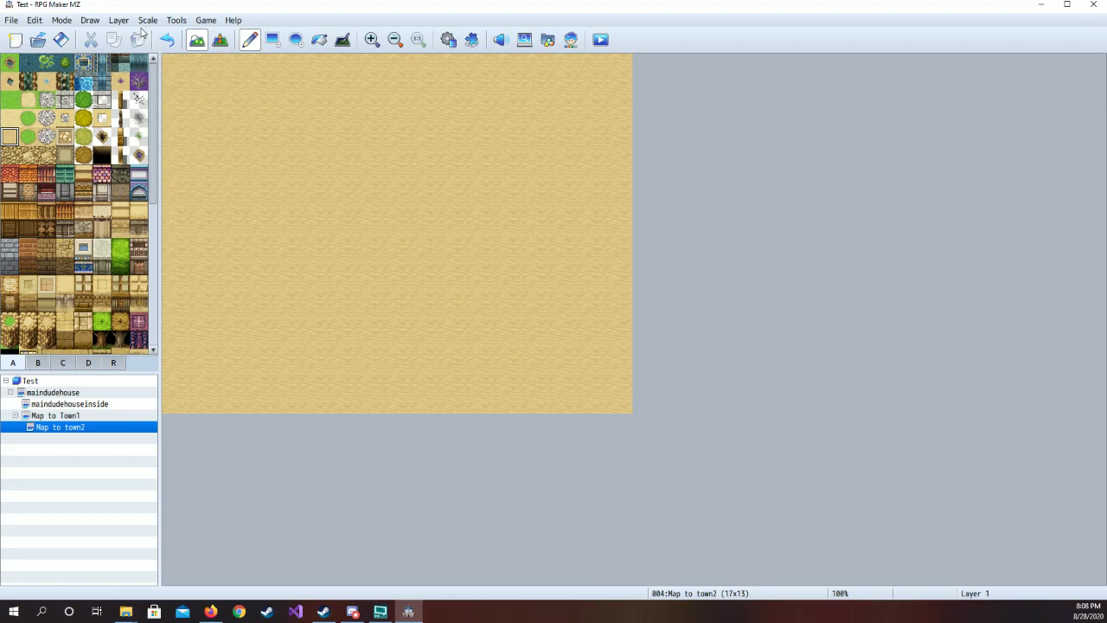
Compare with Map to Town1, and paint a cobblestone path on Layer 2 of Map to town2 from the west edge, stepping up toward the east
click(71, 417)
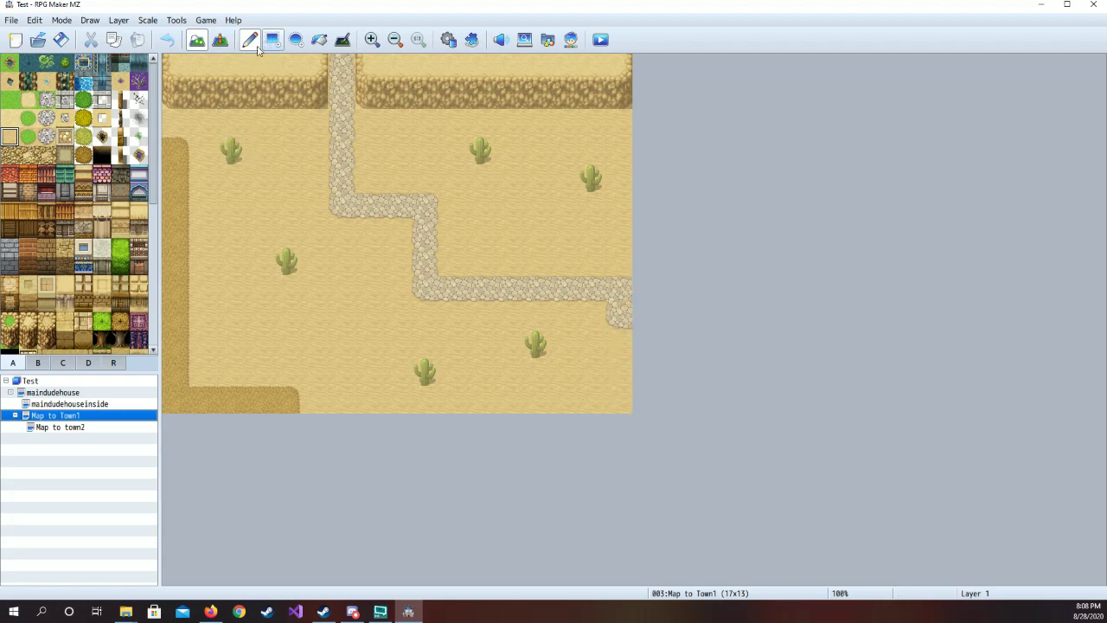
click(56, 427)
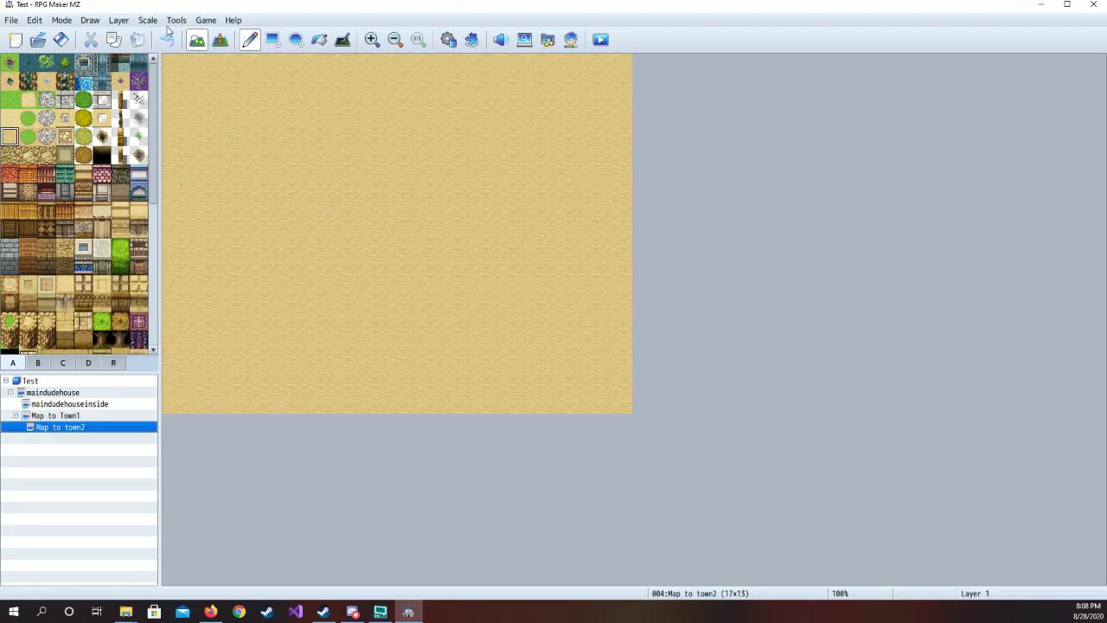
click(120, 21)
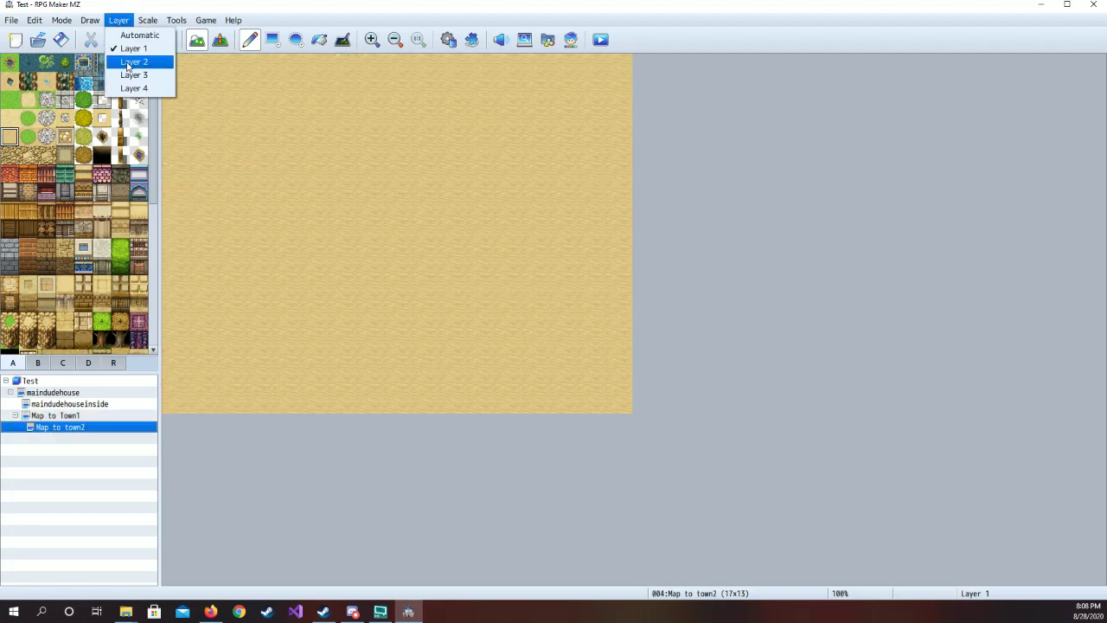
click(130, 61)
click(46, 137)
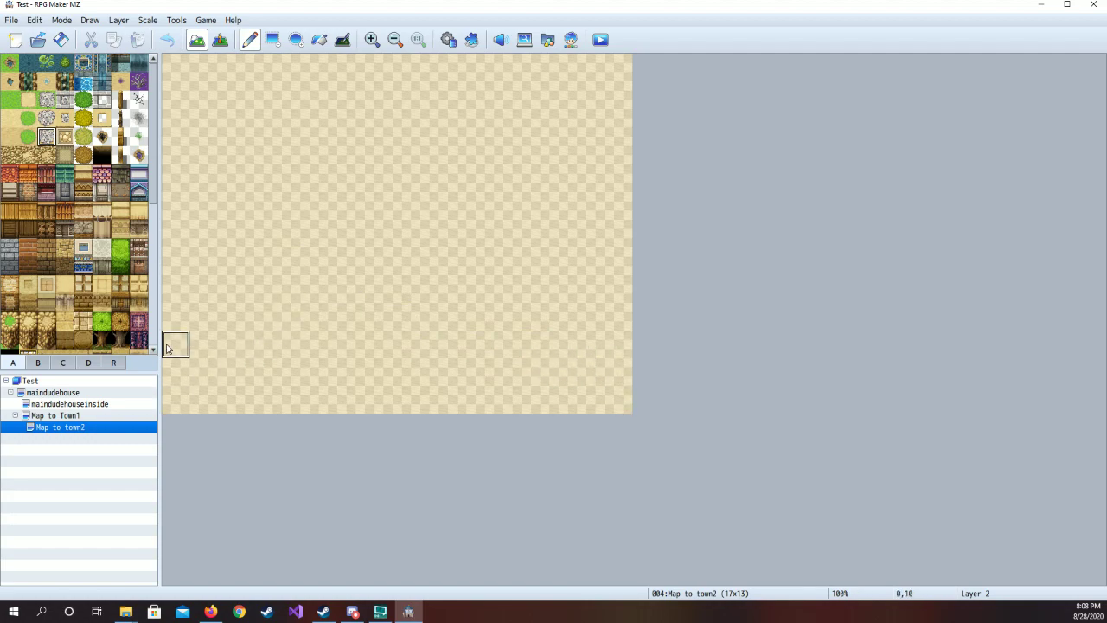
drag(173, 316, 176, 292)
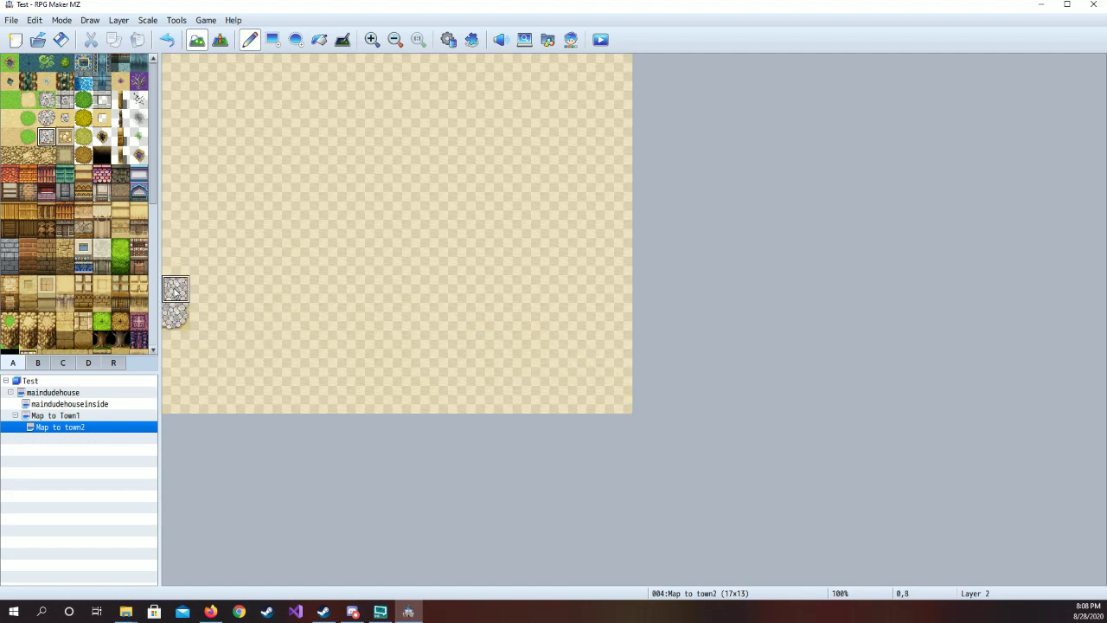
mouse_move(244, 289)
mouse_down()
mouse_move(459, 291)
mouse_move(474, 196)
mouse_move(551, 185)
mouse_up()
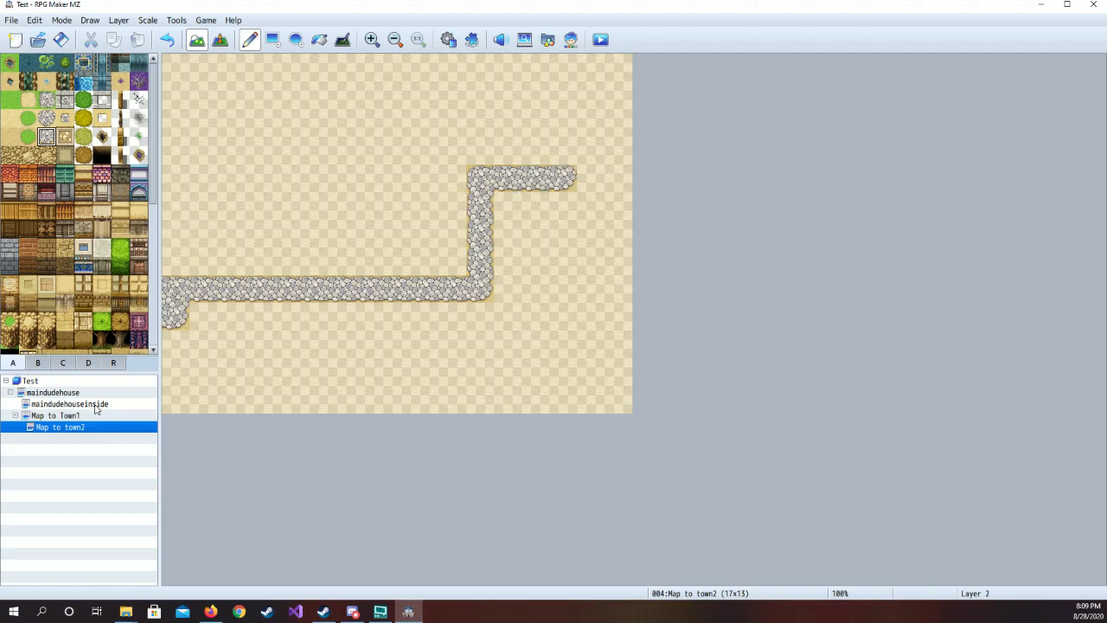
Open tileset 0008 A_Outside_2 in the database and set the passage marks of the upper tiles on its D sheet
click(47, 362)
click(61, 366)
click(87, 364)
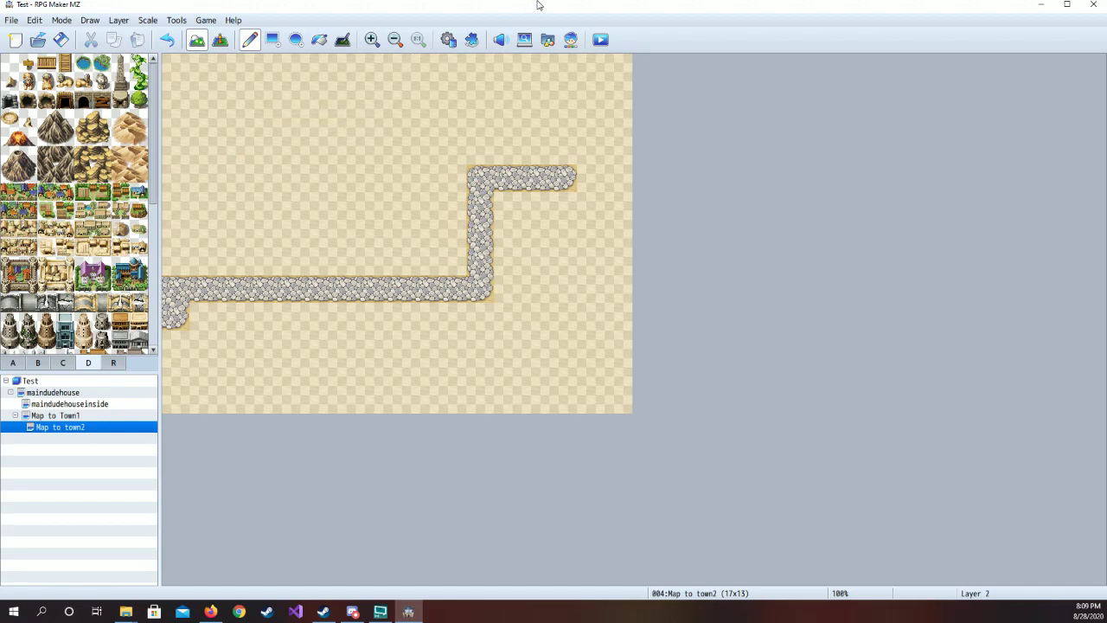
click(448, 39)
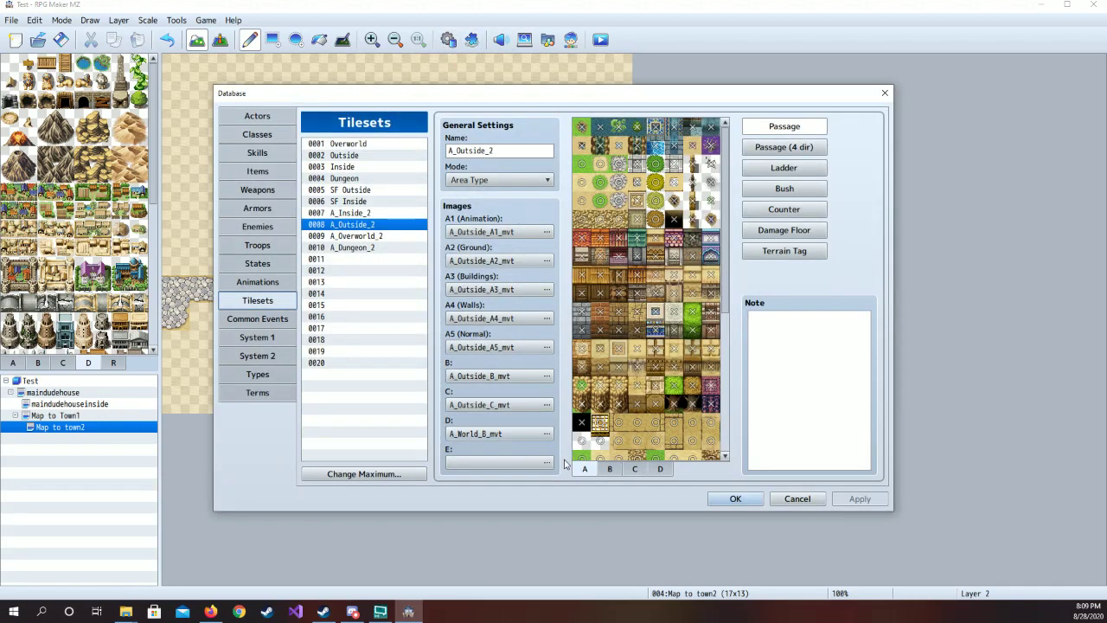
click(659, 469)
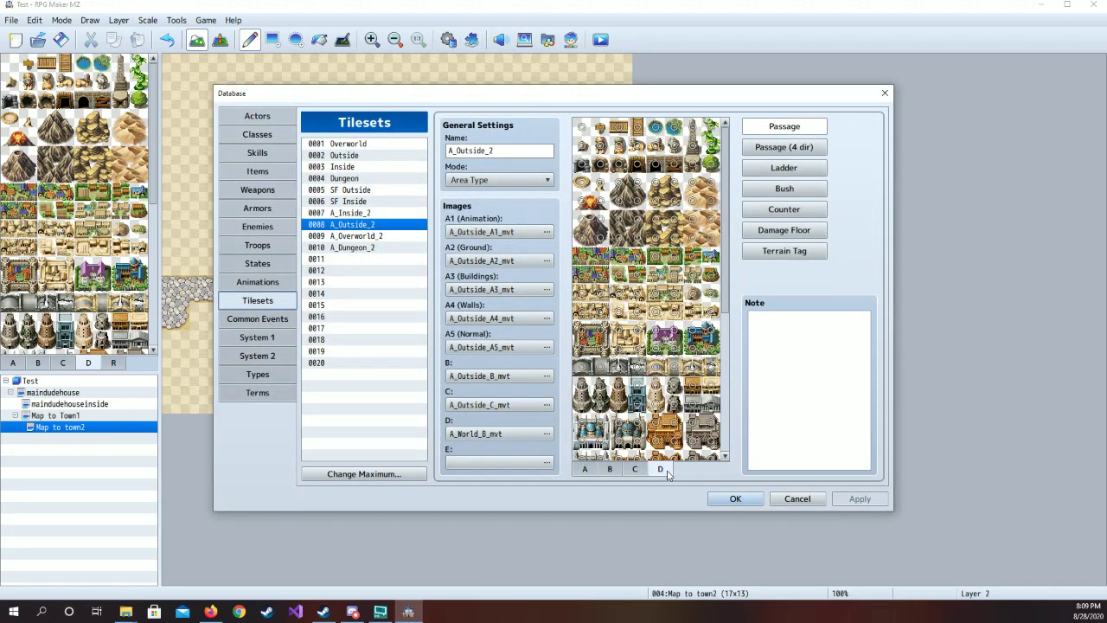
click(601, 128)
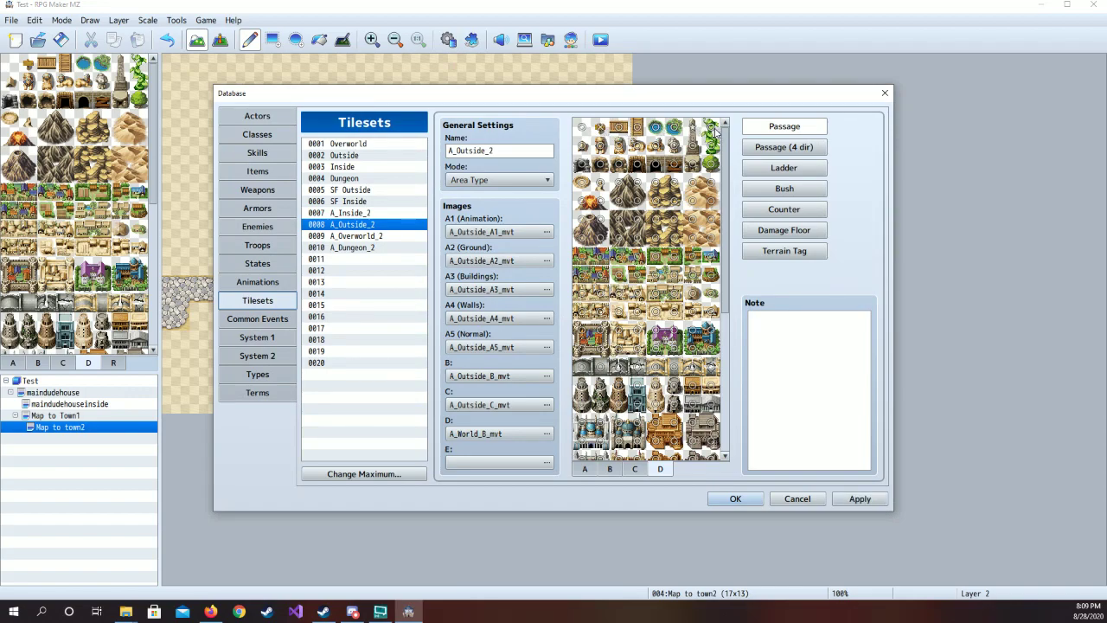
click(674, 164)
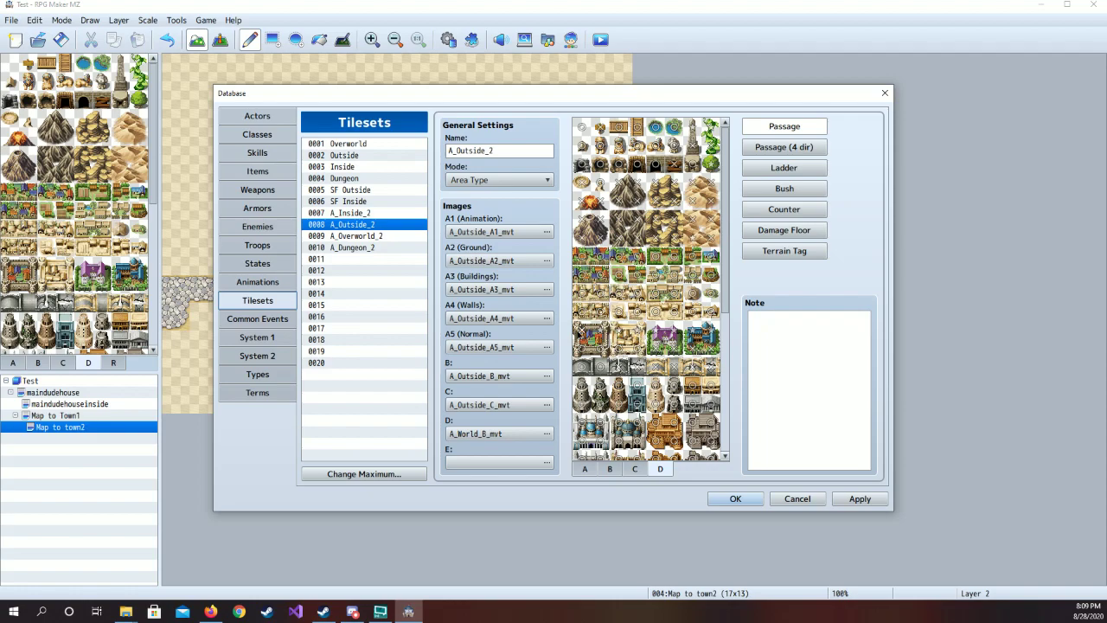
Set passage marks for the lower D-sheet tiles, blocking walls and pyramid bases and starring pyramid tops, and apply the database changes
scroll(581, 333, down, 3)
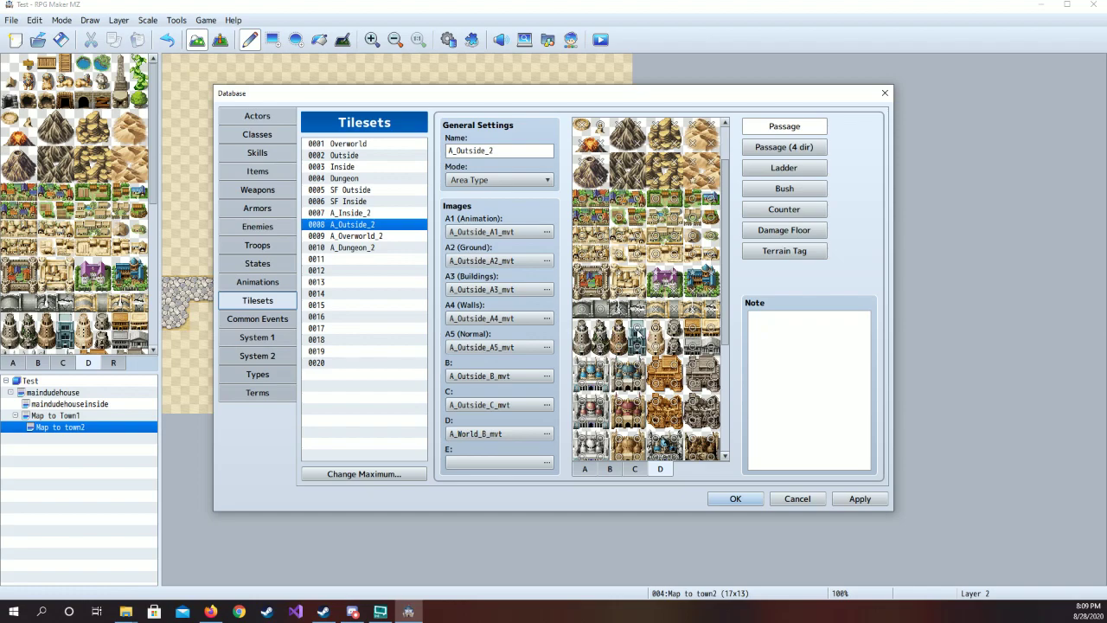
scroll(655, 331, down, 3)
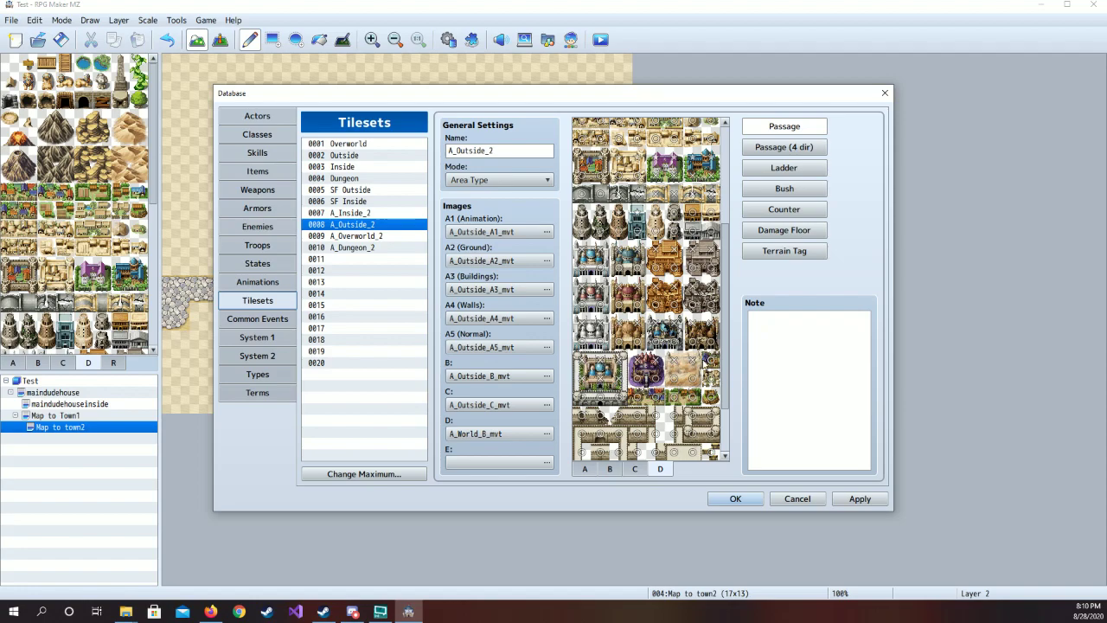
scroll(705, 362, down, 2)
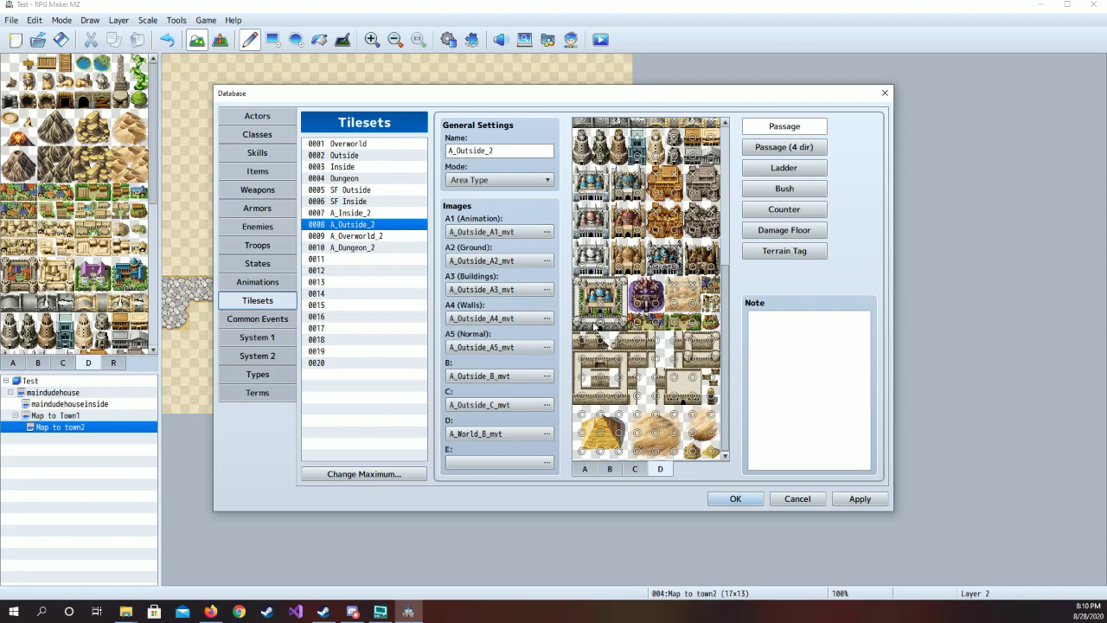
mouse_move(585, 342)
mouse_down()
mouse_move(582, 404)
mouse_move(598, 402)
mouse_move(611, 358)
mouse_move(623, 361)
mouse_move(628, 398)
mouse_move(636, 353)
mouse_move(623, 345)
mouse_move(655, 345)
mouse_move(655, 400)
mouse_move(692, 381)
mouse_move(705, 396)
mouse_move(707, 343)
mouse_move(693, 358)
mouse_move(714, 418)
mouse_up()
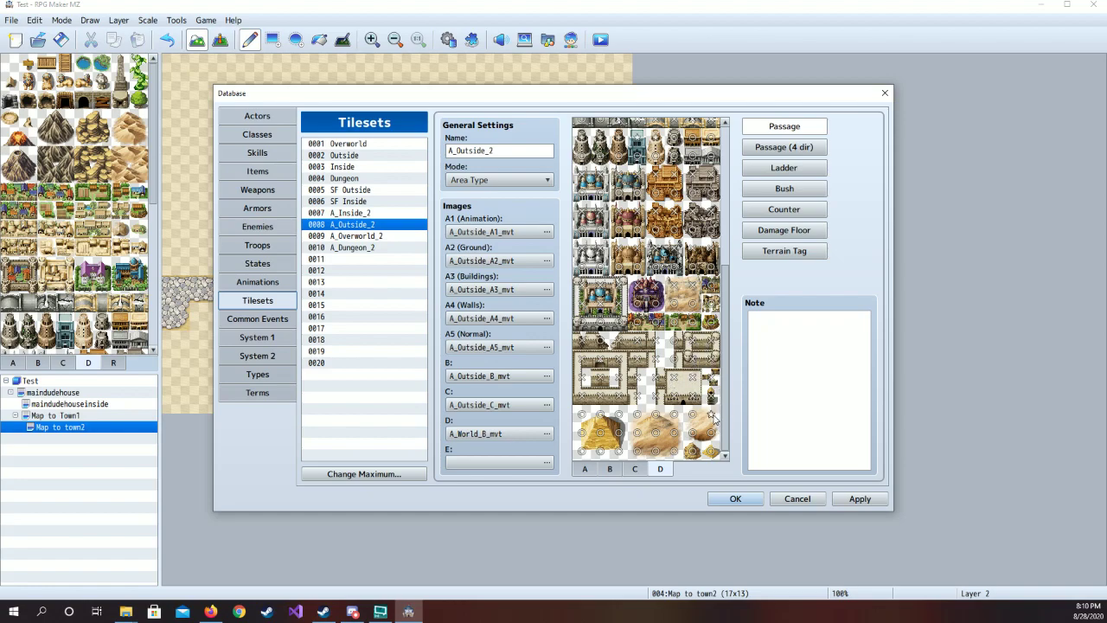
mouse_move(708, 420)
mouse_down()
mouse_move(692, 417)
mouse_move(696, 458)
mouse_move(644, 455)
mouse_move(657, 454)
mouse_move(634, 435)
mouse_move(675, 424)
mouse_move(657, 417)
mouse_move(585, 418)
mouse_move(584, 439)
mouse_move(601, 440)
mouse_move(587, 451)
mouse_up()
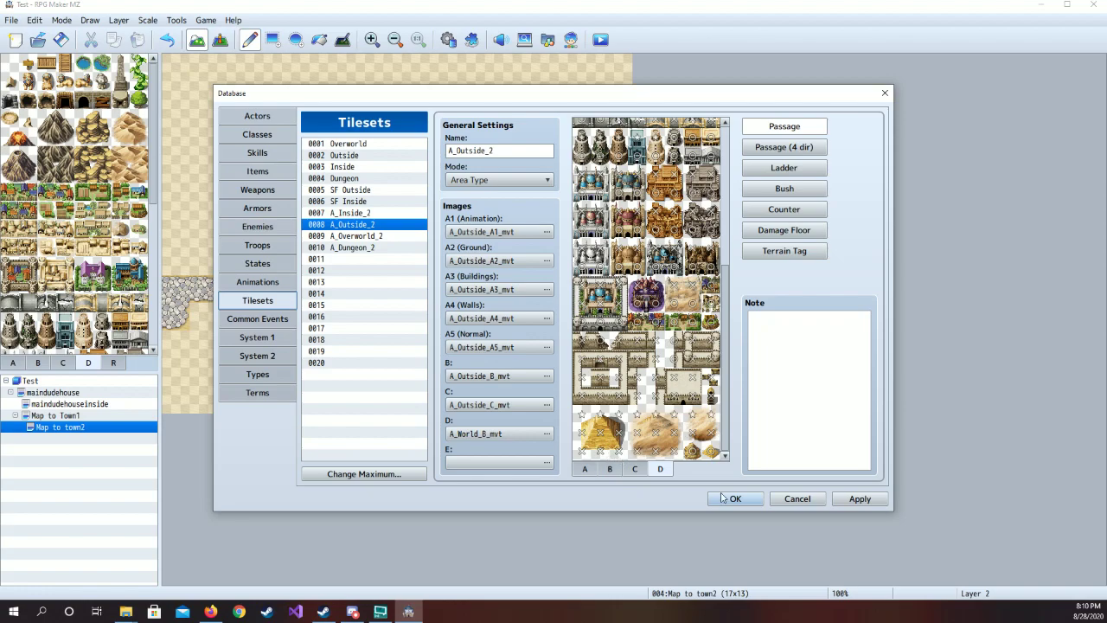
click(858, 498)
click(735, 499)
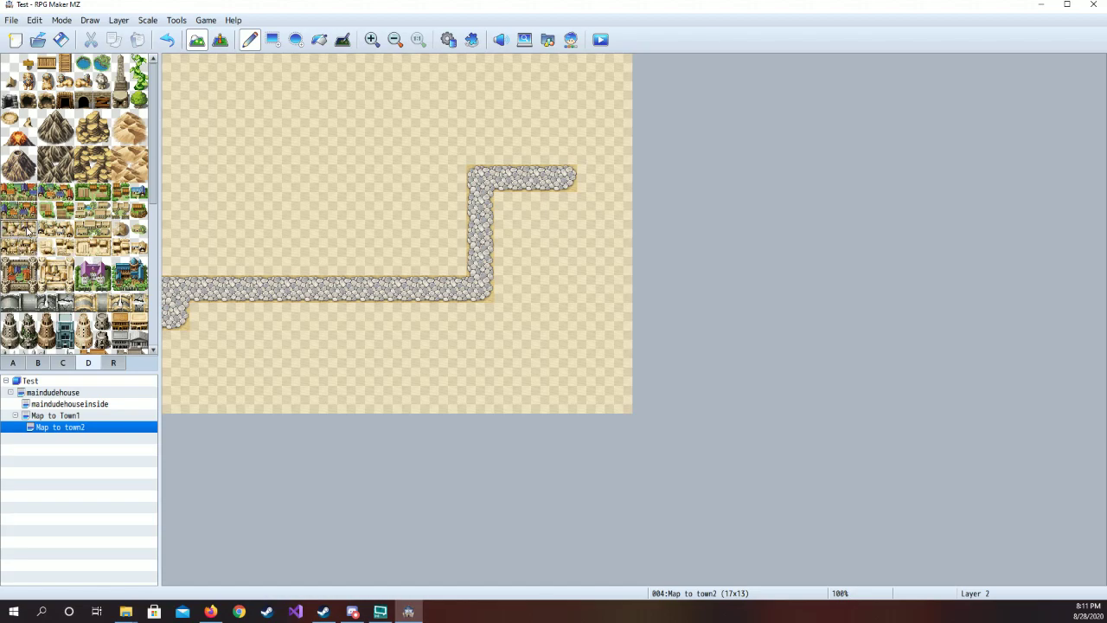
Try out different two-tile desert village tiles at the east end of the path
click(588, 173)
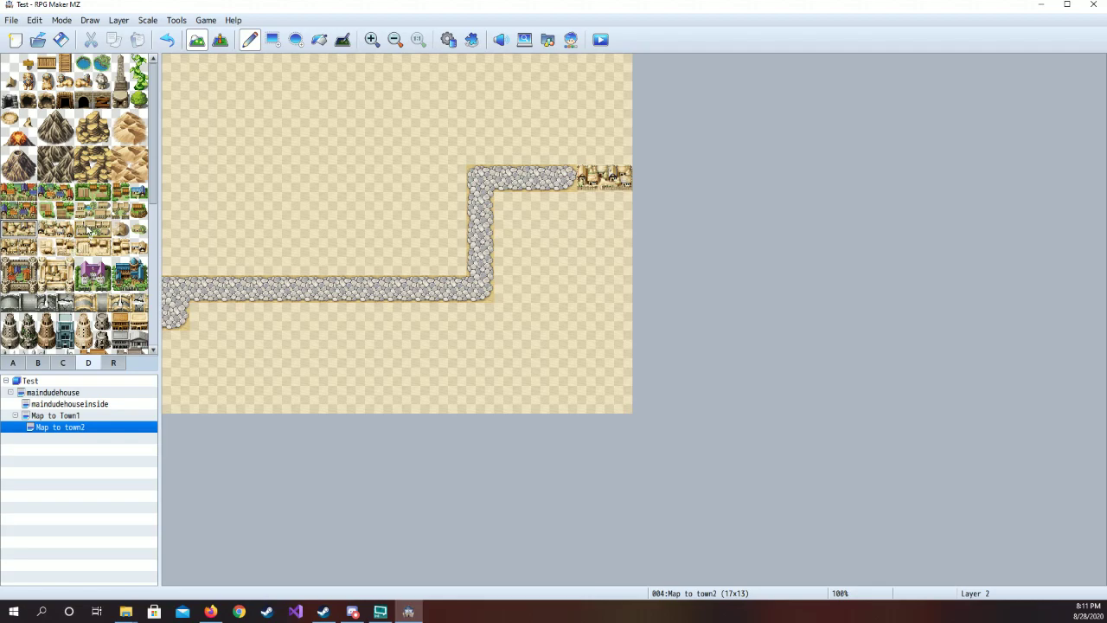
drag(18, 247, 33, 248)
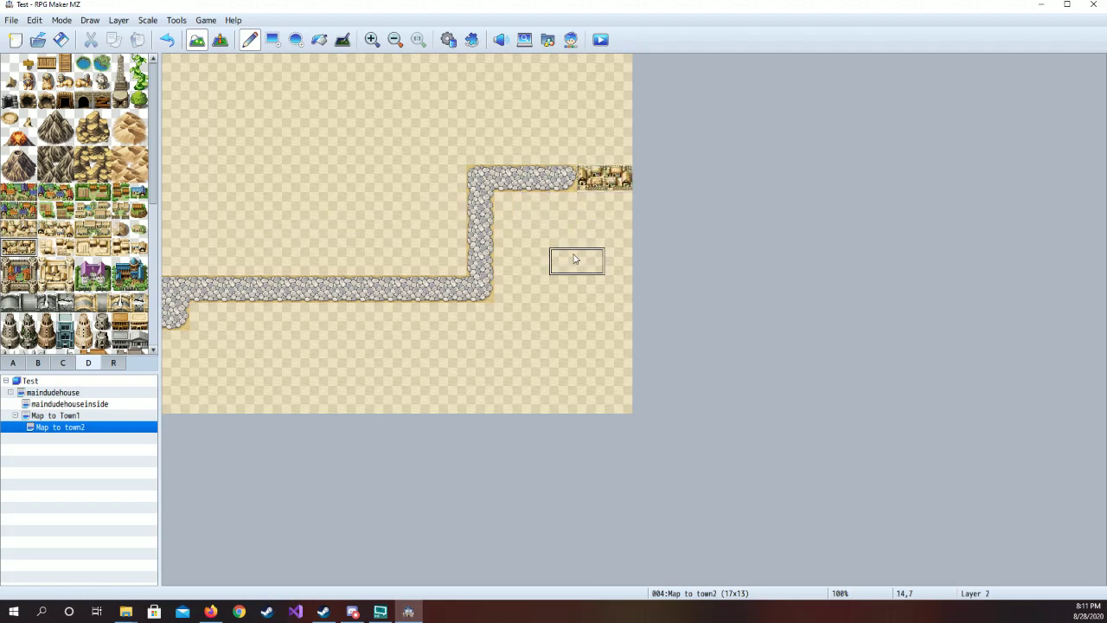
click(28, 229)
right_drag(610, 176, 593, 178)
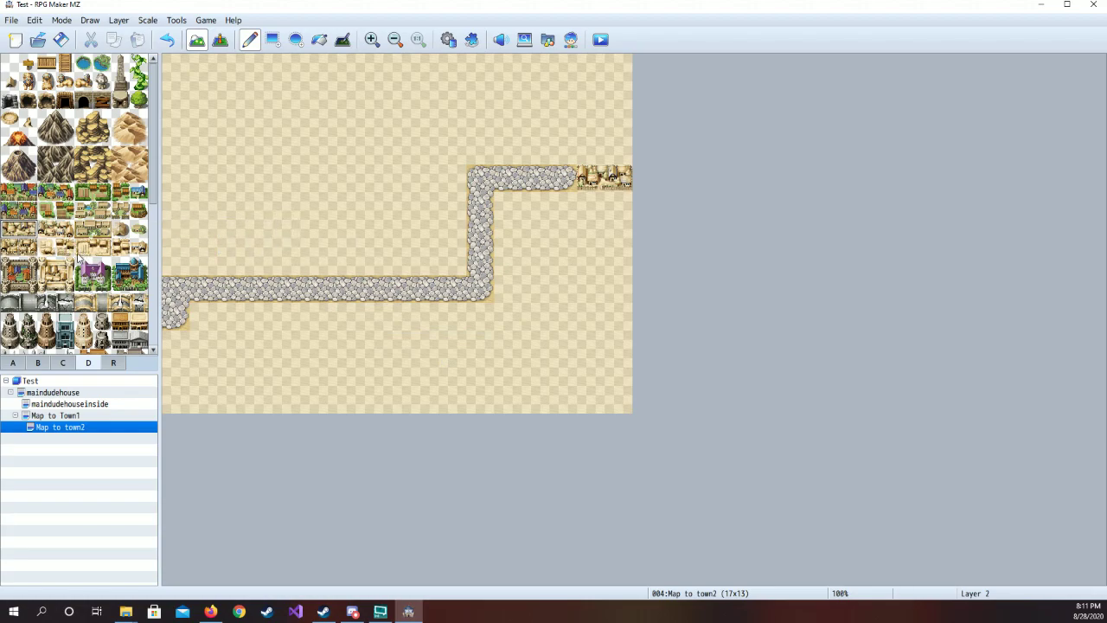
drag(87, 230, 102, 230)
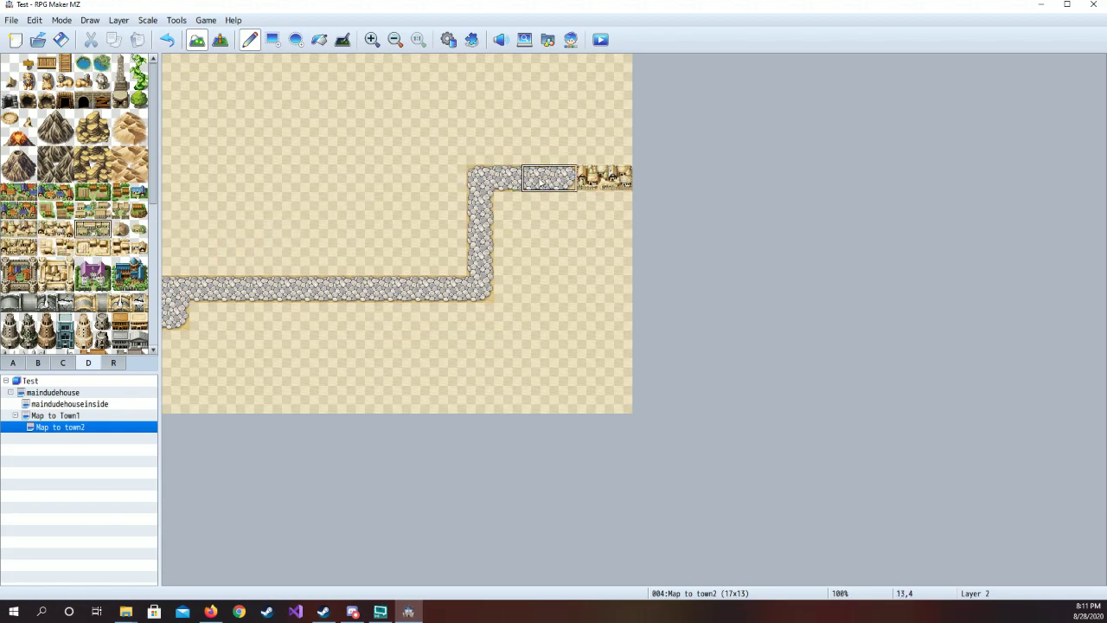
click(587, 179)
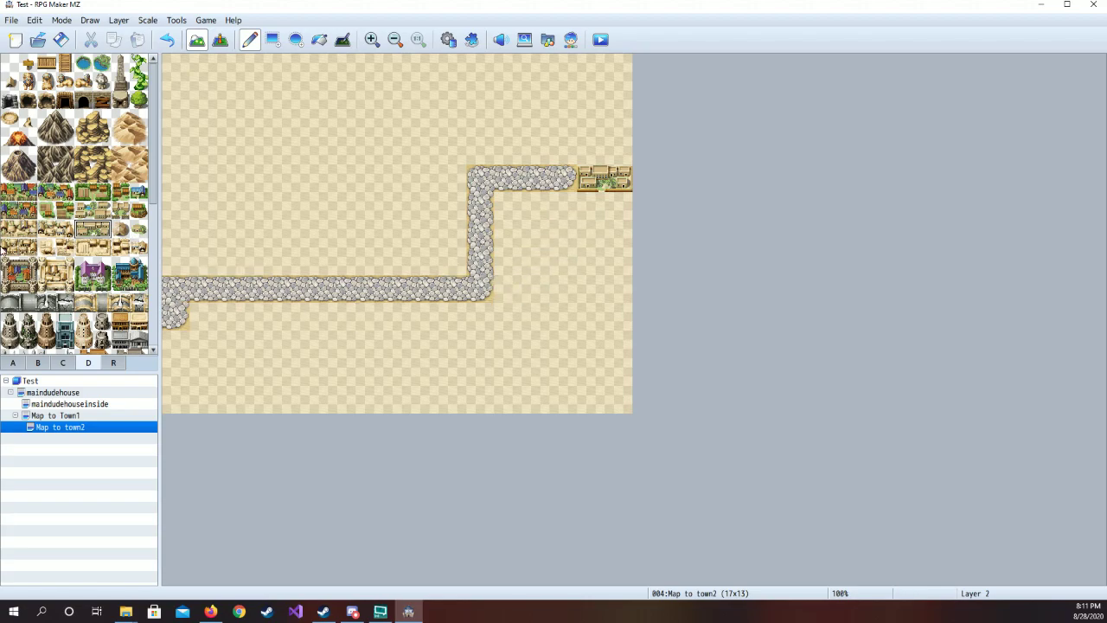
Place the two-tile oasis village with the small pond at the east end of the path
drag(87, 210, 102, 211)
click(595, 184)
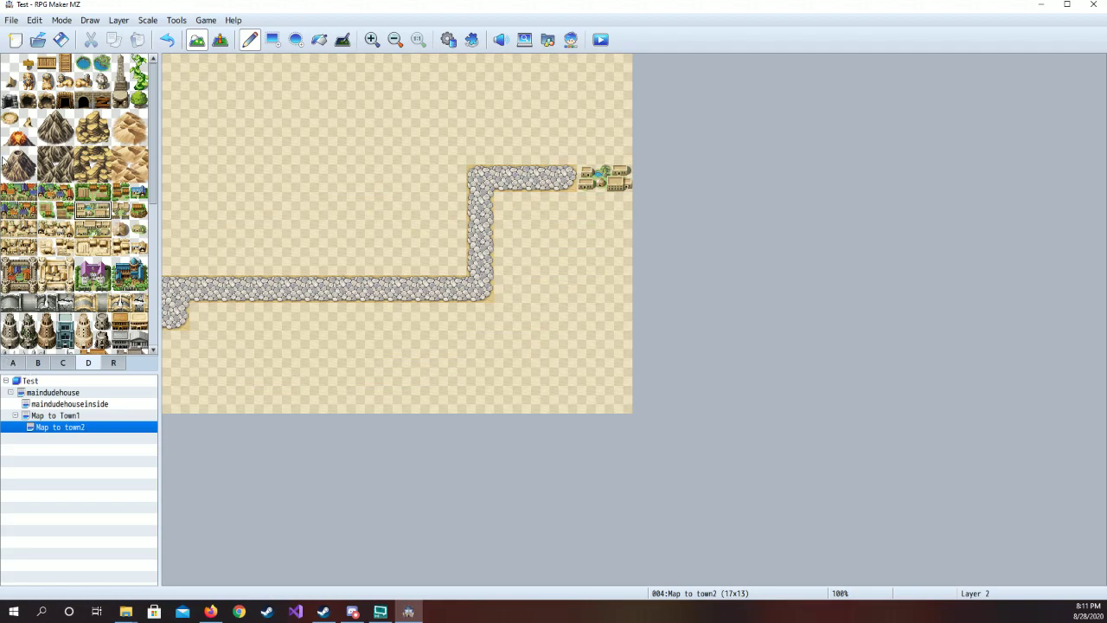
Scatter seven cactus tiles on Layer 2 across the sand around the path
click(21, 367)
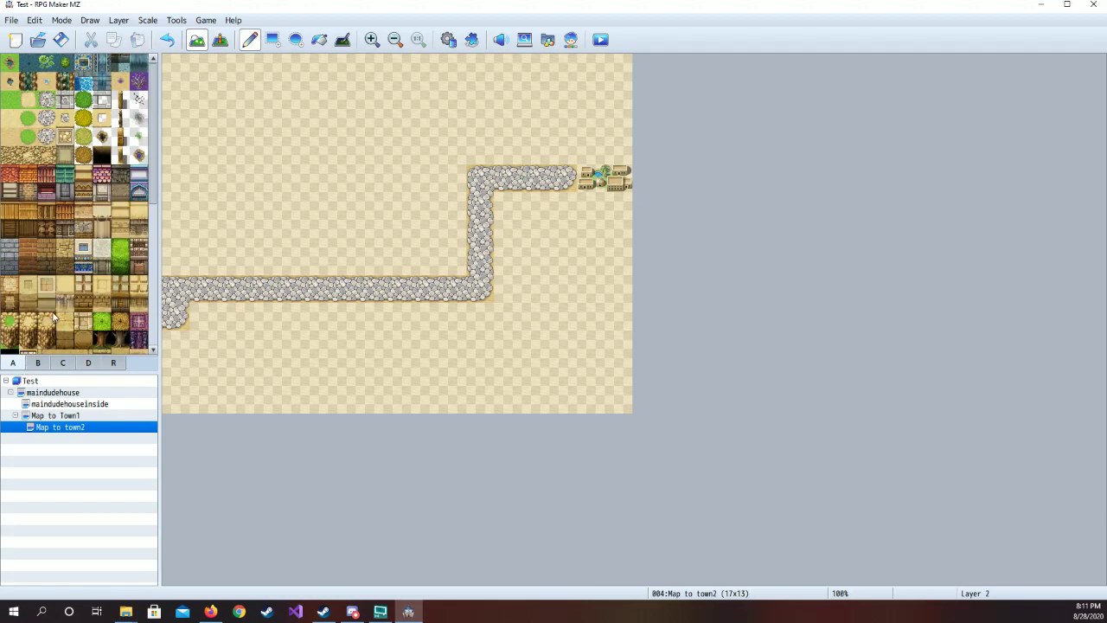
click(39, 363)
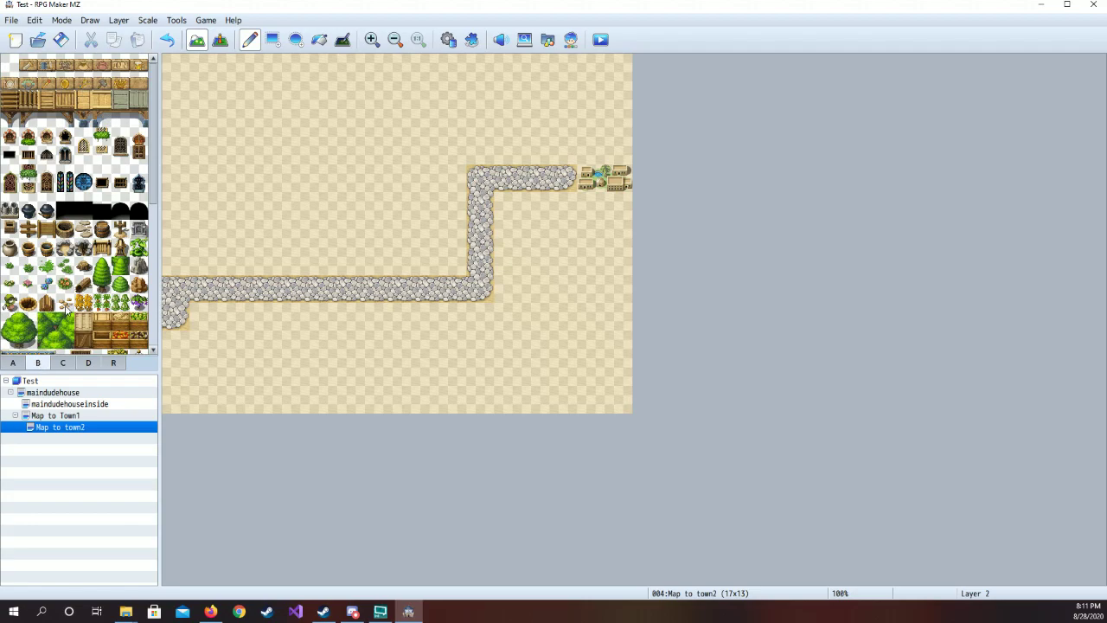
scroll(41, 322, down, 5)
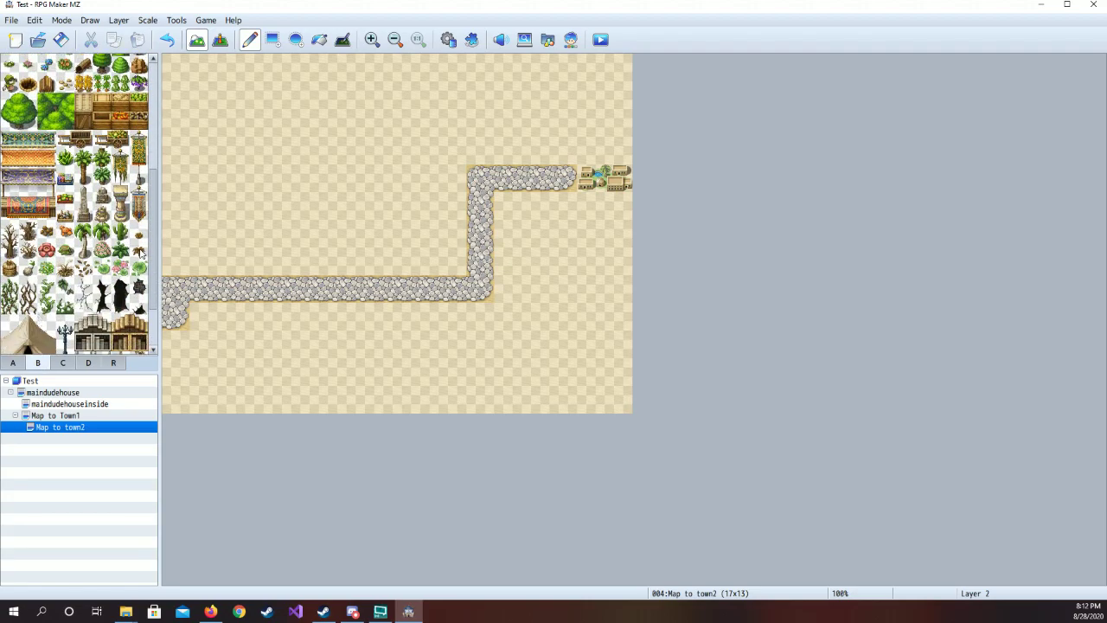
click(120, 231)
click(231, 95)
click(314, 179)
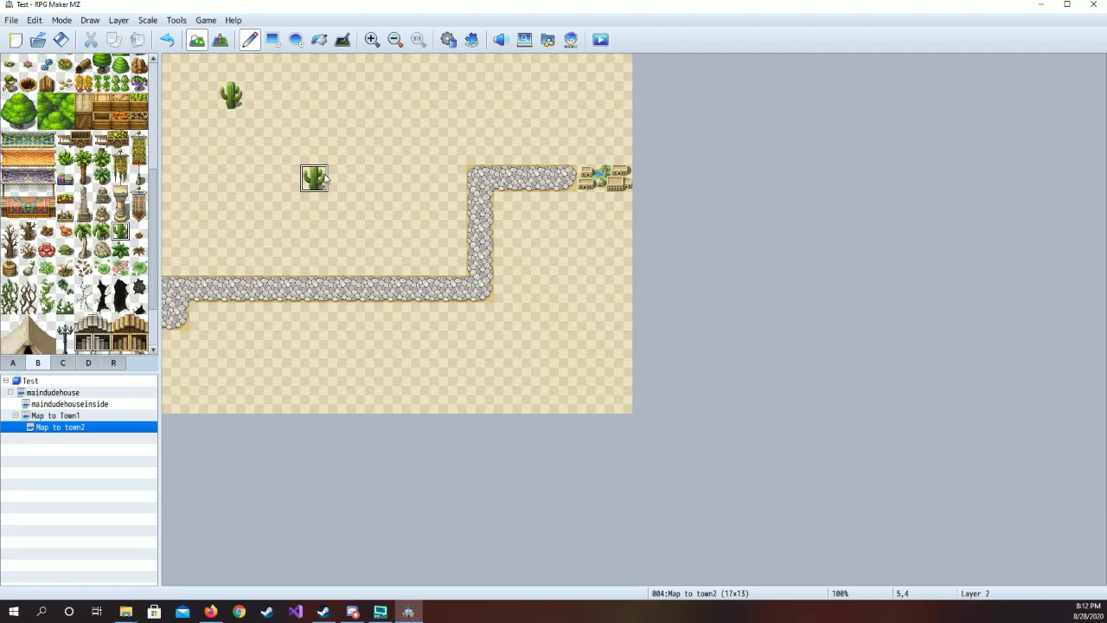
click(231, 372)
click(480, 372)
click(591, 288)
click(369, 95)
click(536, 68)
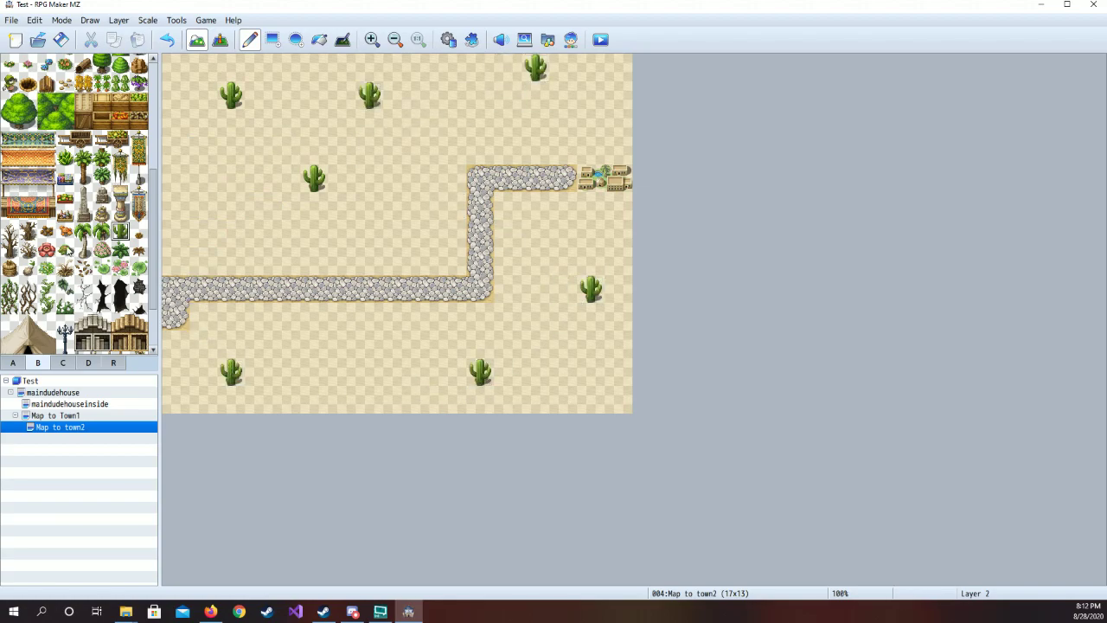
Undo all seven cactus placements
click(12, 364)
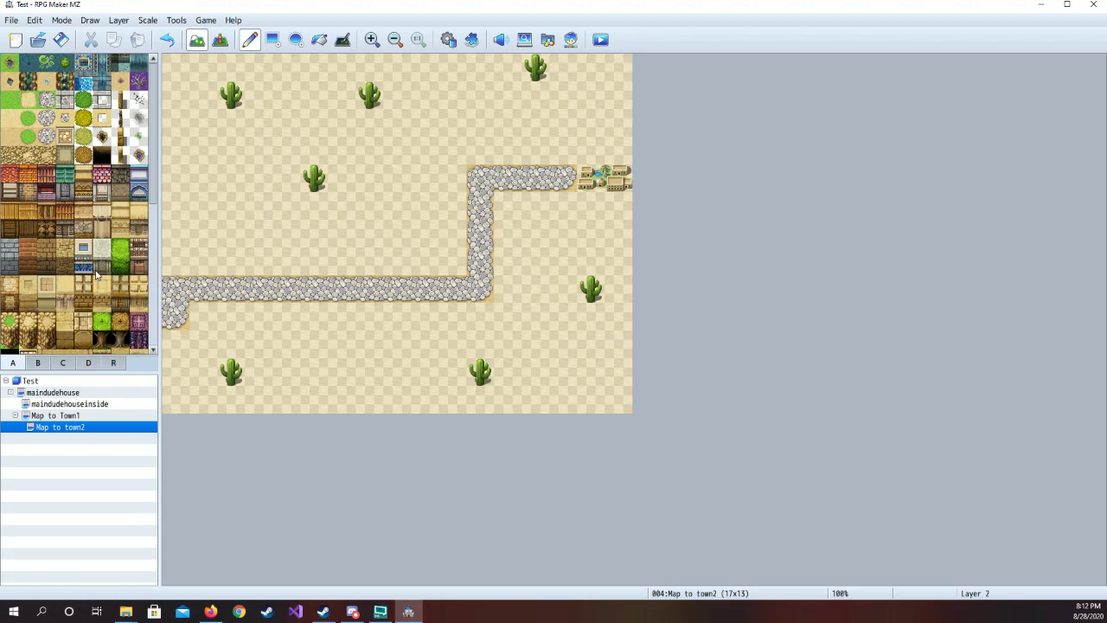
click(167, 40)
click(166, 40)
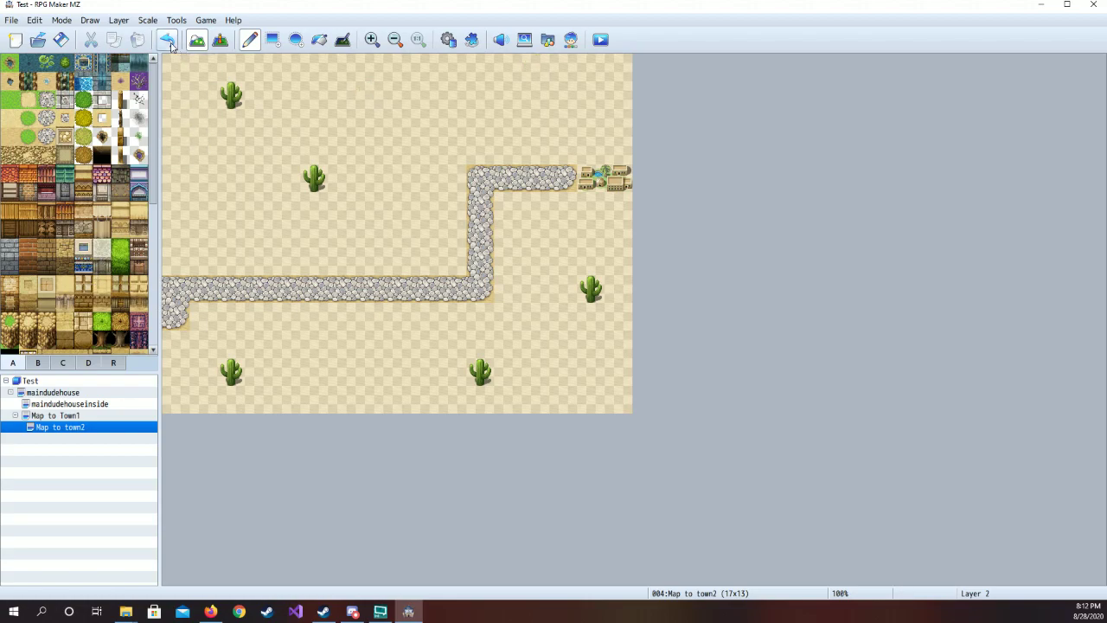
click(167, 40)
click(167, 40)
click(167, 40)
click(167, 40)
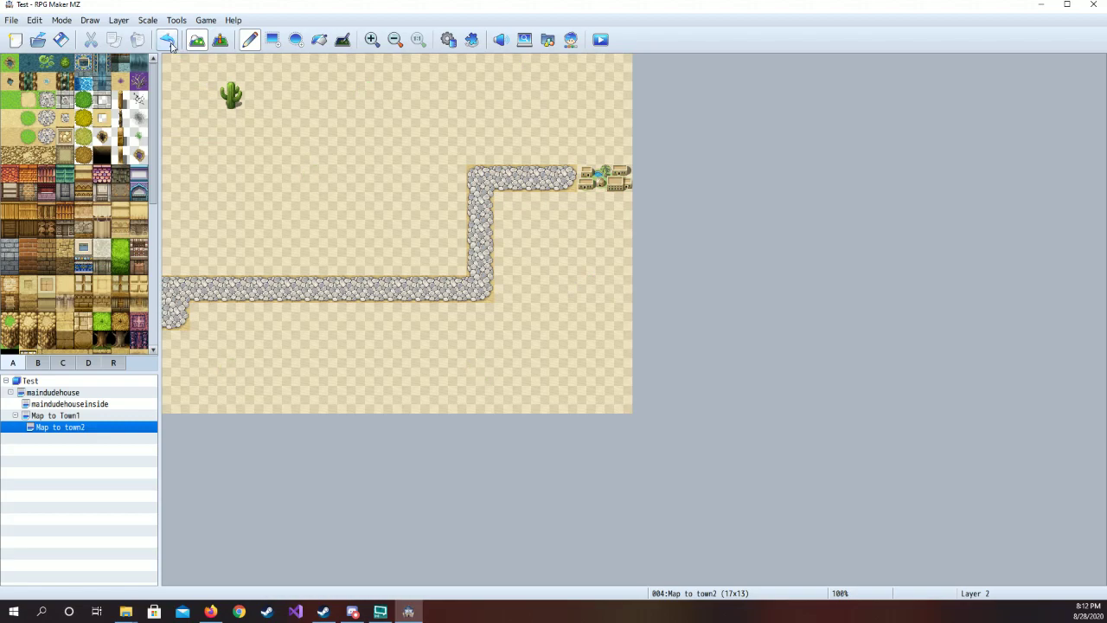
click(167, 39)
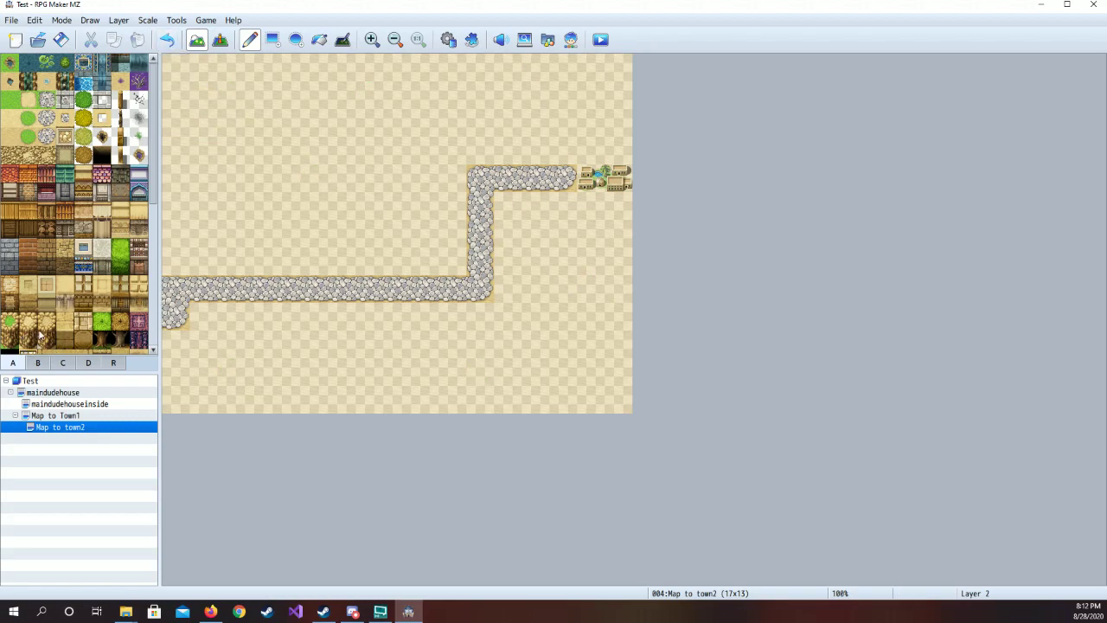
Paint the sandy cliff top along the whole north edge of the map, with its corner pieces at both ends
scroll(39, 337, down, 5)
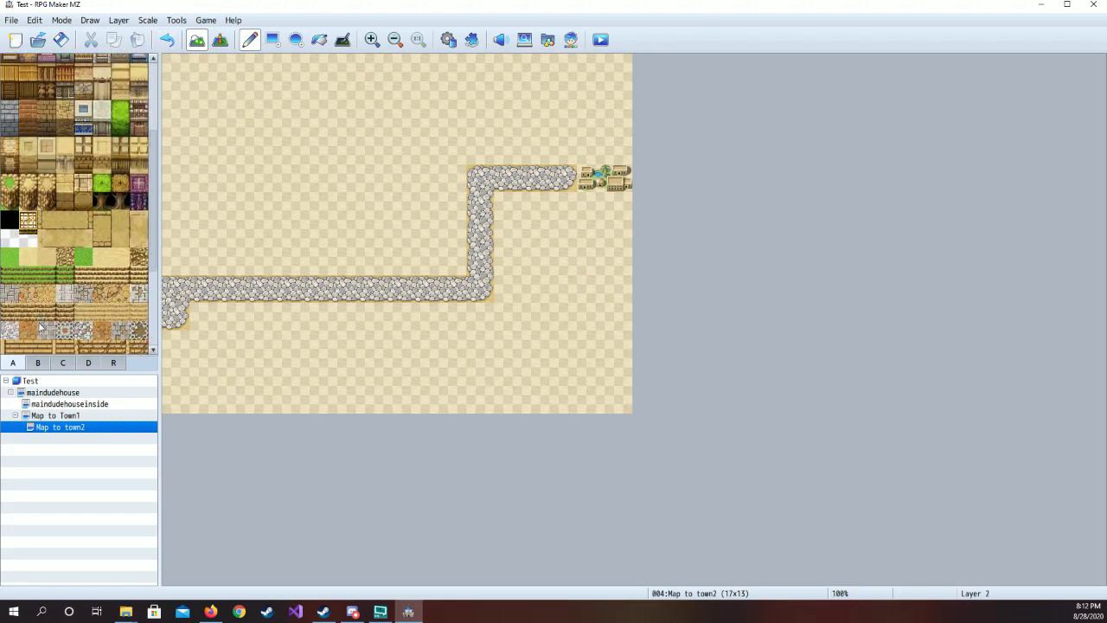
click(177, 79)
click(121, 310)
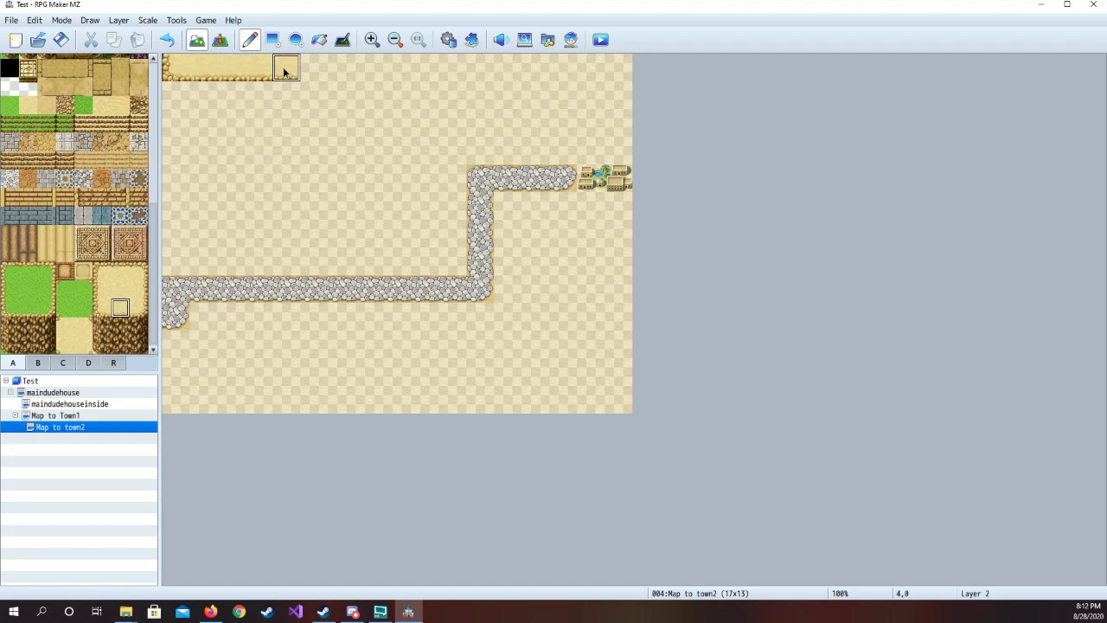
drag(364, 76, 530, 83)
click(138, 308)
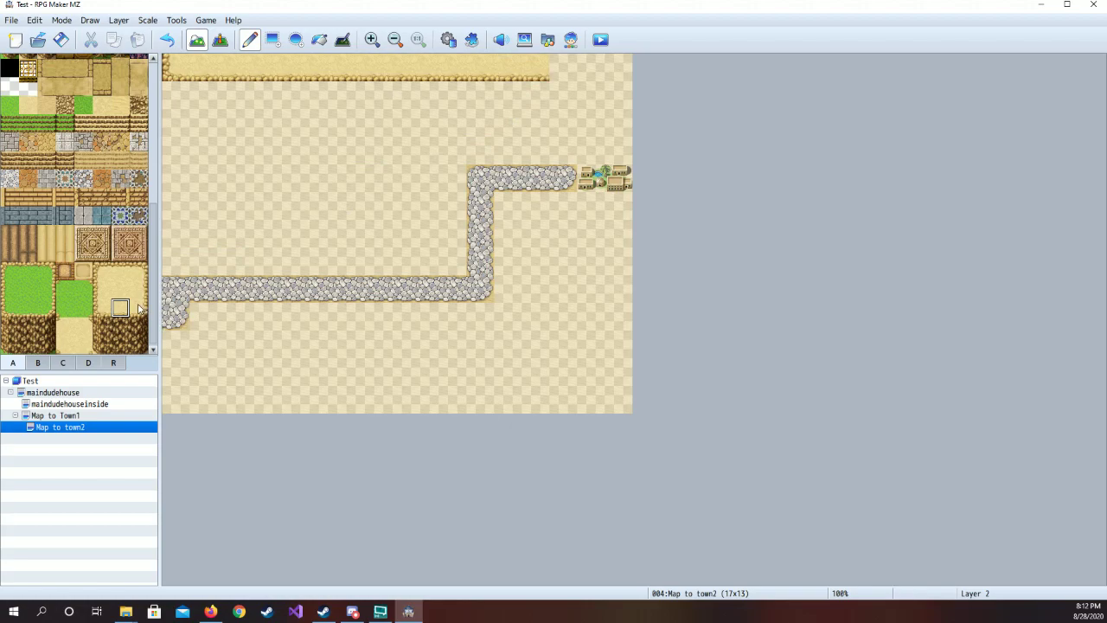
mouse_move(571, 73)
mouse_down()
mouse_move(618, 69)
mouse_move(593, 72)
mouse_up()
click(120, 308)
Paint the brown rock wall directly below the cliff top across the full map width, including both end tiles
click(101, 346)
click(176, 95)
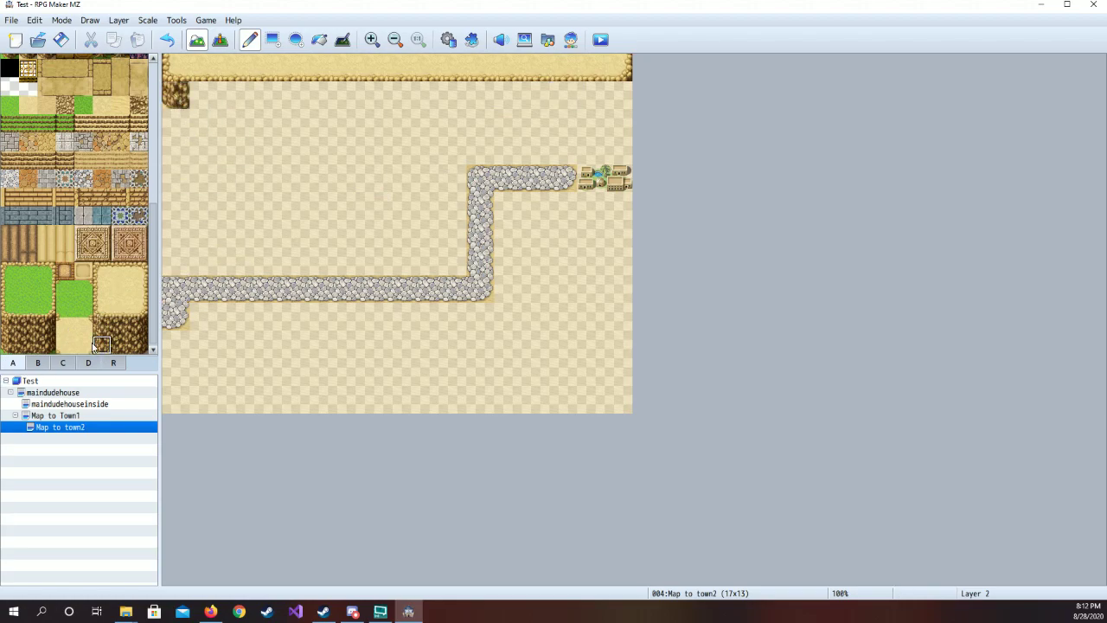
click(120, 345)
mouse_move(234, 97)
mouse_down()
mouse_move(203, 94)
mouse_move(440, 103)
mouse_up()
drag(566, 98, 593, 96)
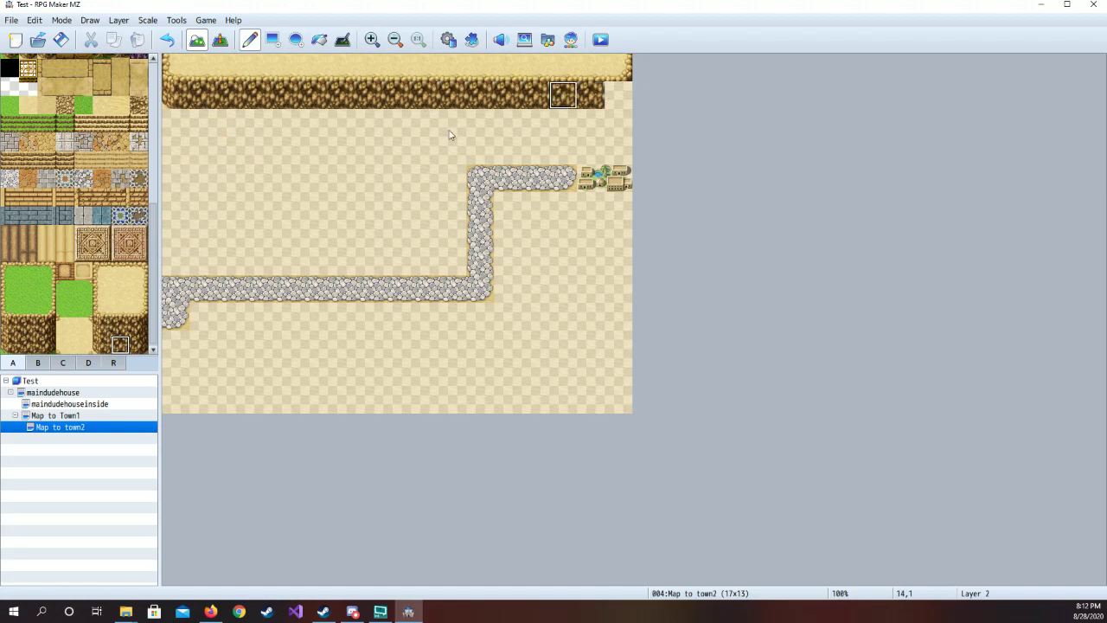
click(138, 345)
click(618, 96)
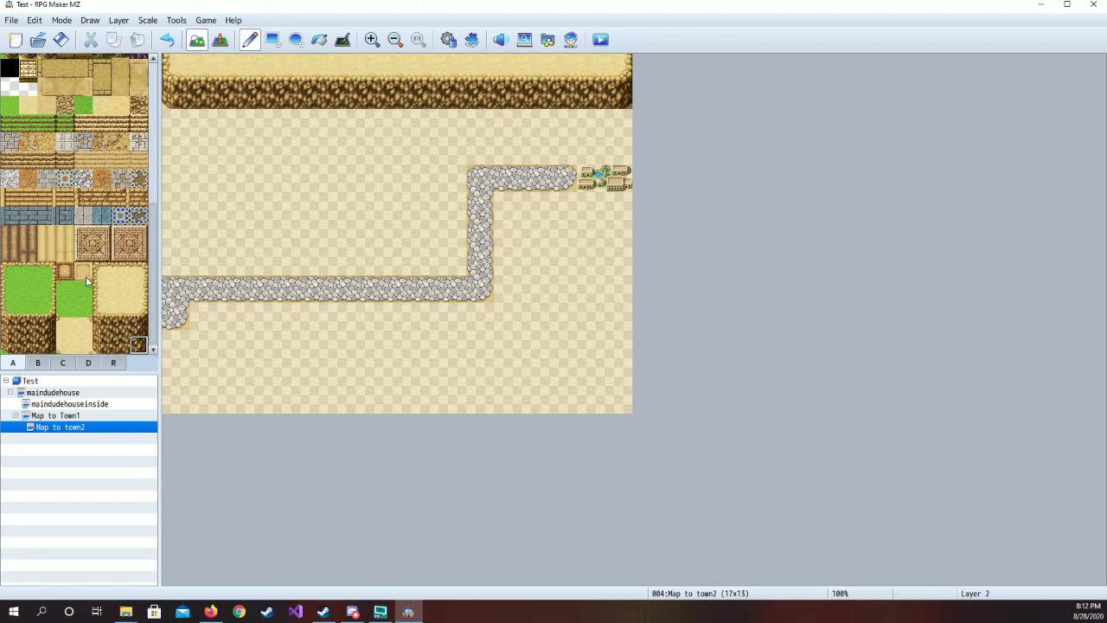
Scatter six cactus tiles across the sand, three north and three south of the path
scroll(104, 316, up, 10)
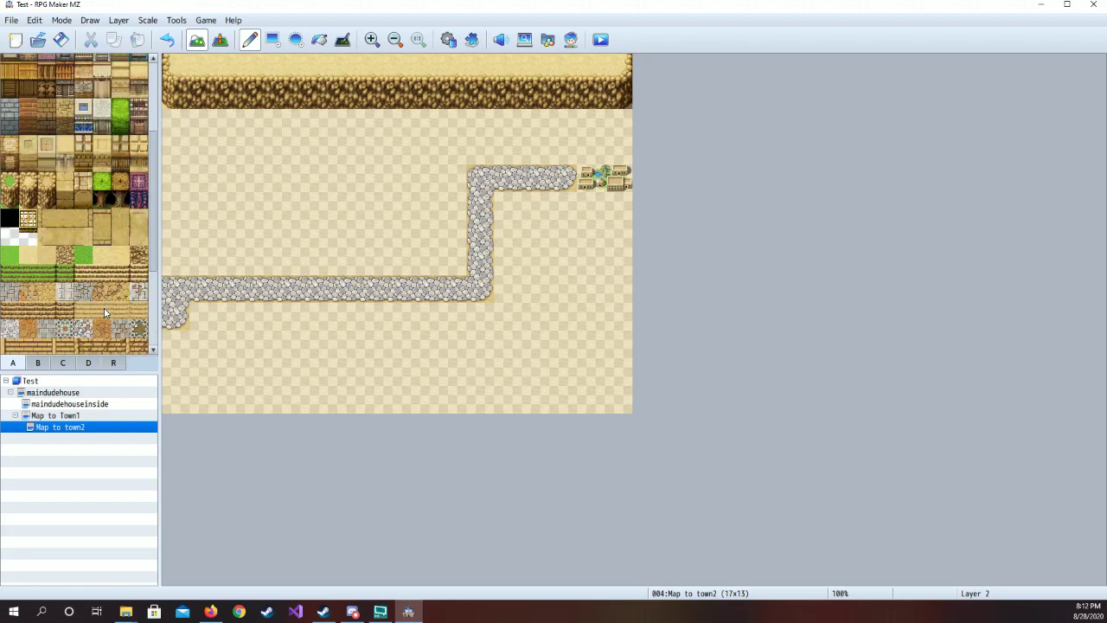
click(38, 364)
click(119, 231)
click(259, 344)
click(508, 372)
click(563, 317)
click(259, 152)
click(397, 151)
click(203, 234)
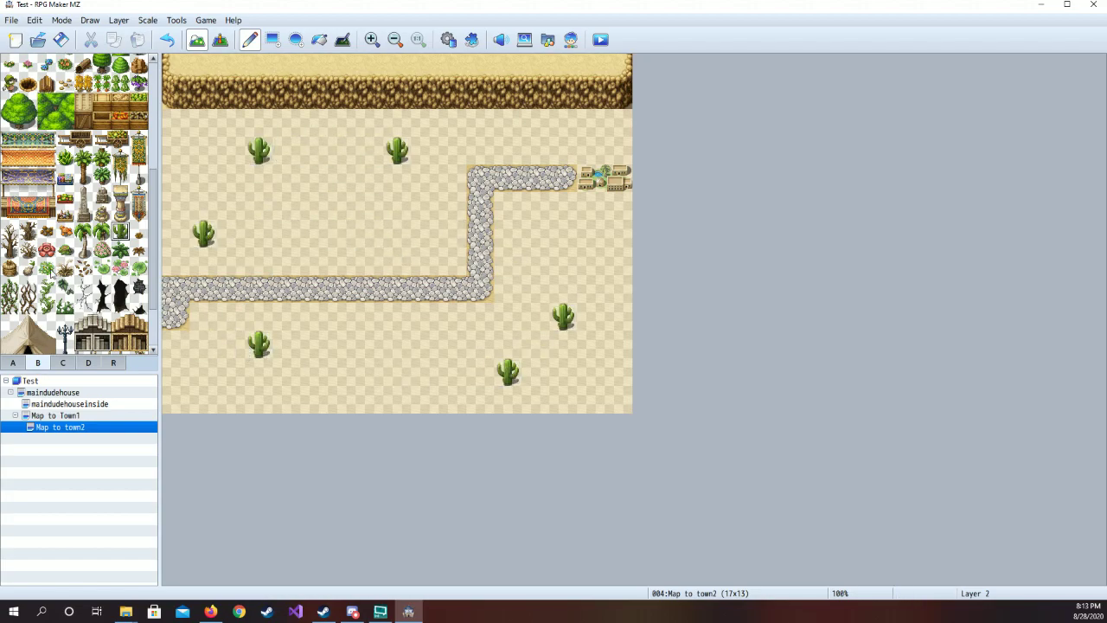
Paint two dry-grass patches, a five-by-two-tile one south of the path and an irregular one below the cliff
click(12, 364)
click(84, 155)
click(342, 344)
mouse_move(370, 372)
mouse_down()
mouse_move(397, 372)
mouse_move(376, 349)
mouse_move(396, 371)
mouse_move(459, 371)
mouse_up()
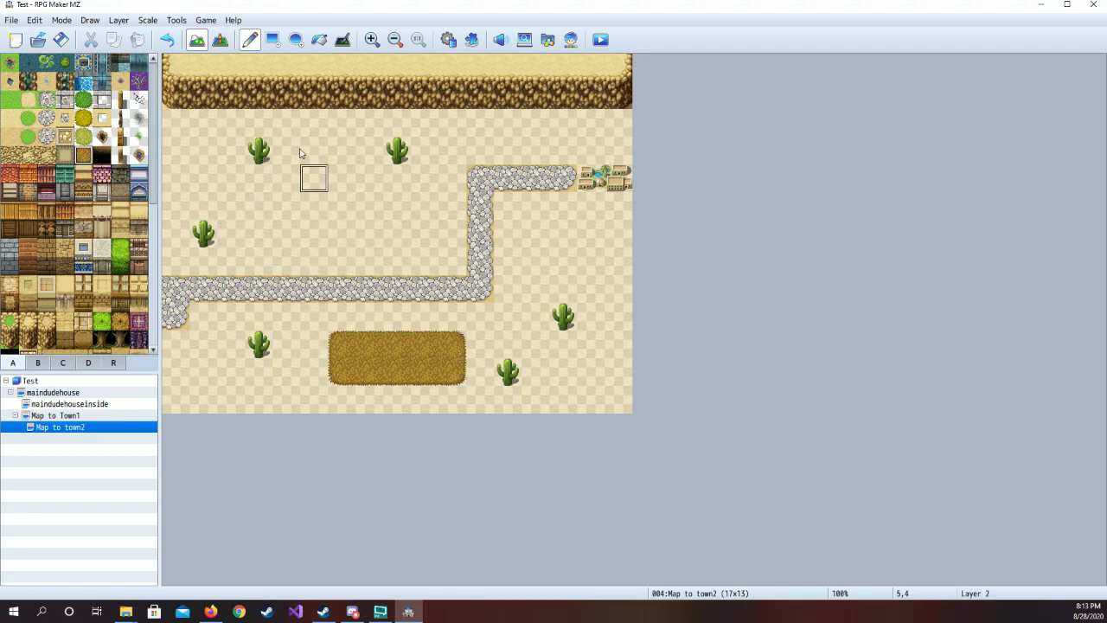
mouse_move(342, 122)
mouse_down()
mouse_move(324, 171)
mouse_move(366, 153)
mouse_move(341, 157)
mouse_up()
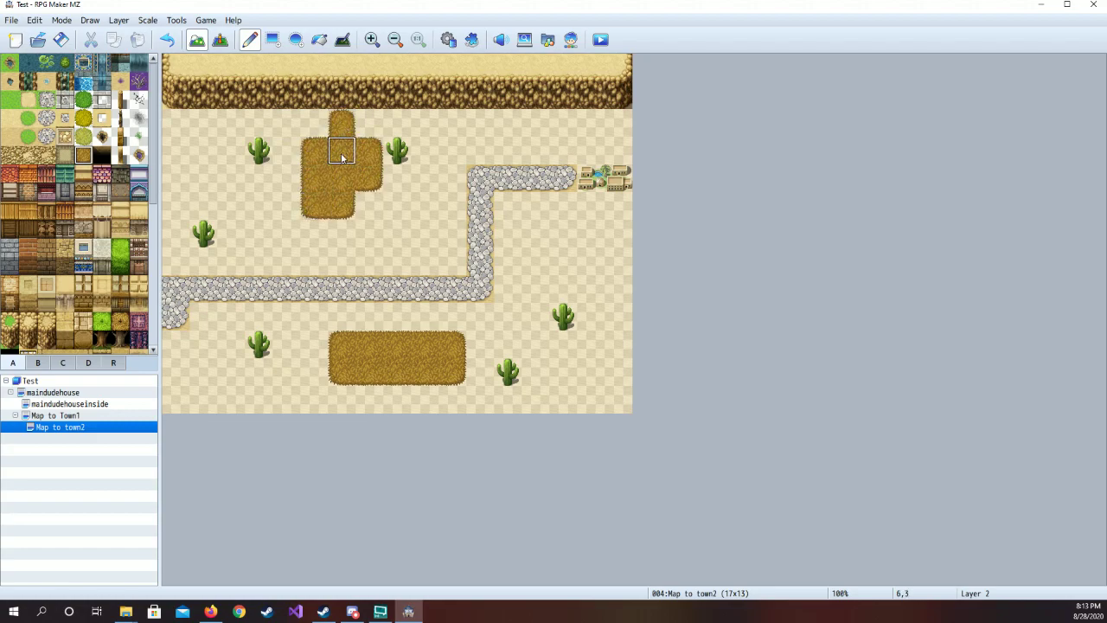
Look through tilesets A, B and C for further decorations for the desert map
click(37, 363)
scroll(73, 294, up, 4)
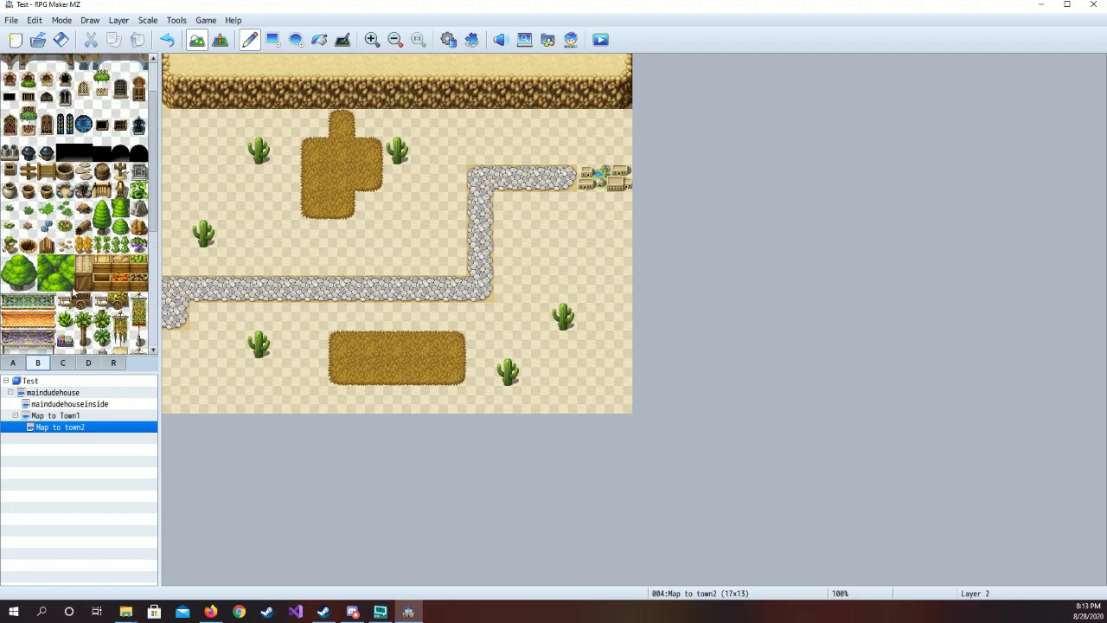
click(63, 363)
scroll(73, 329, down, 2)
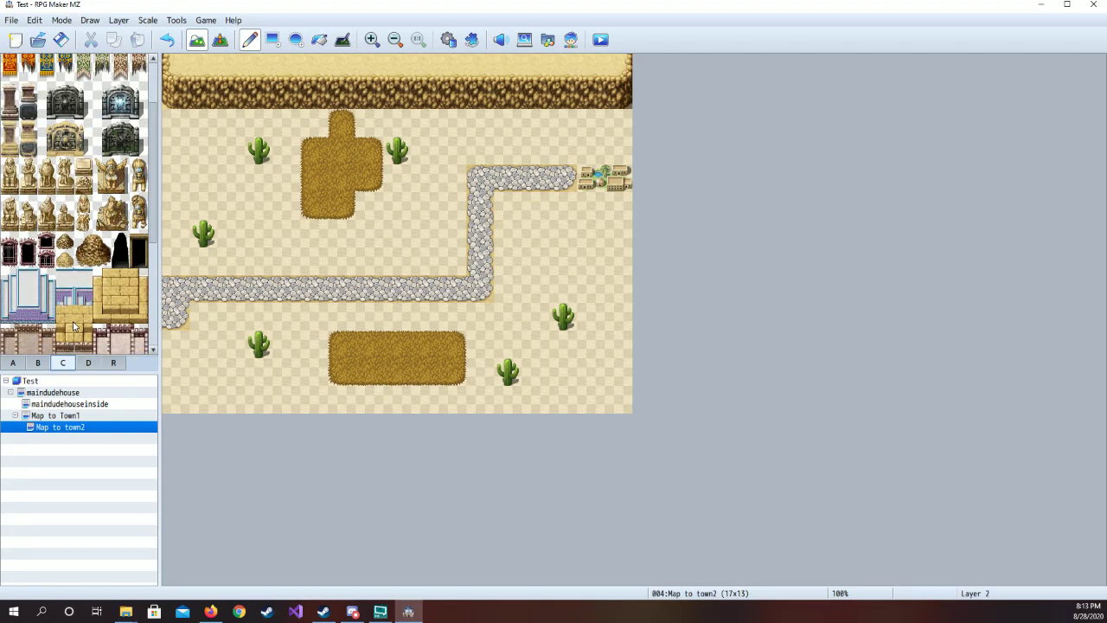
scroll(74, 324, down, 5)
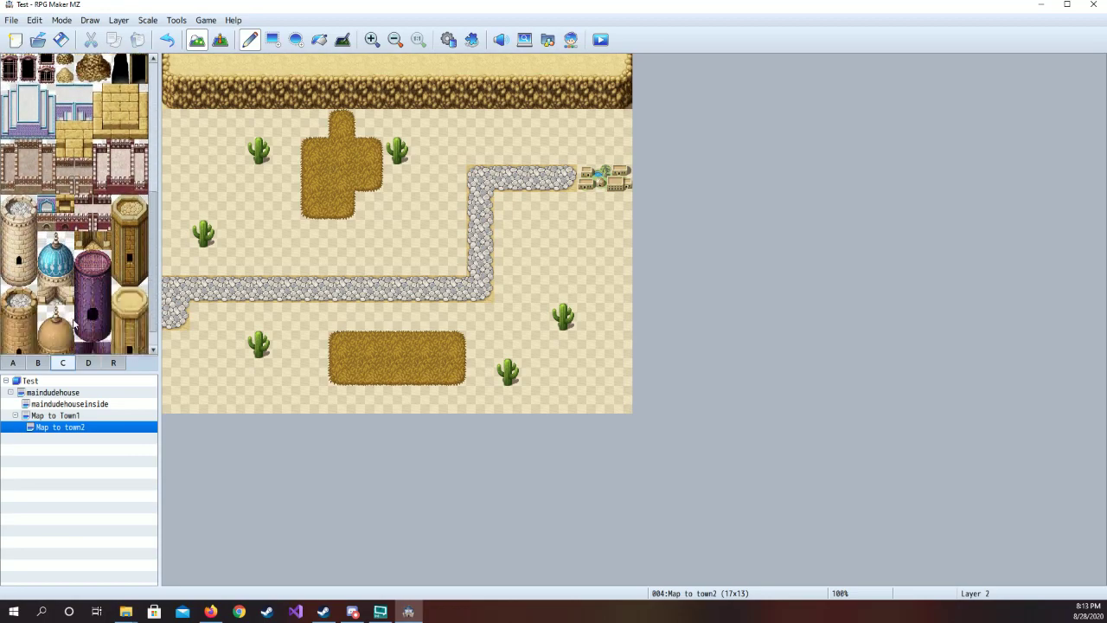
scroll(77, 320, up, 6)
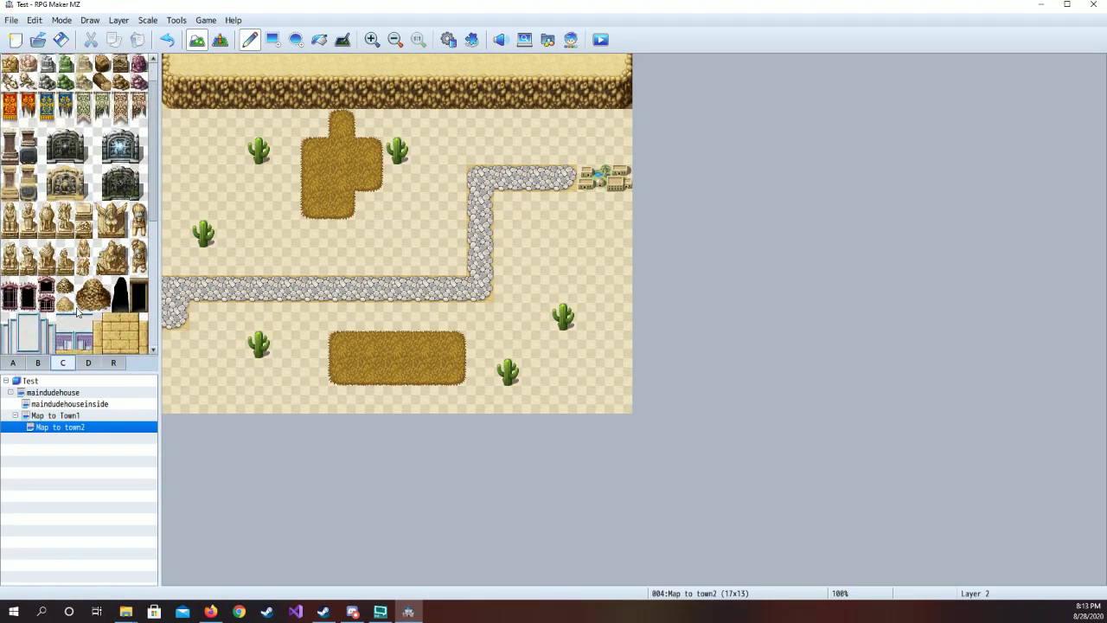
click(12, 363)
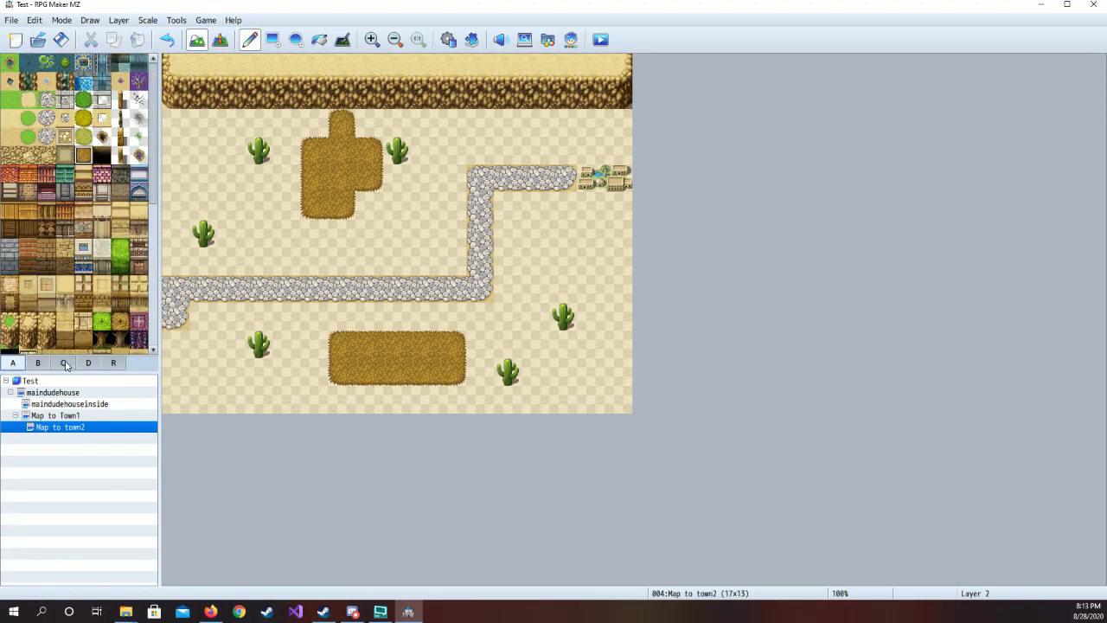
click(38, 363)
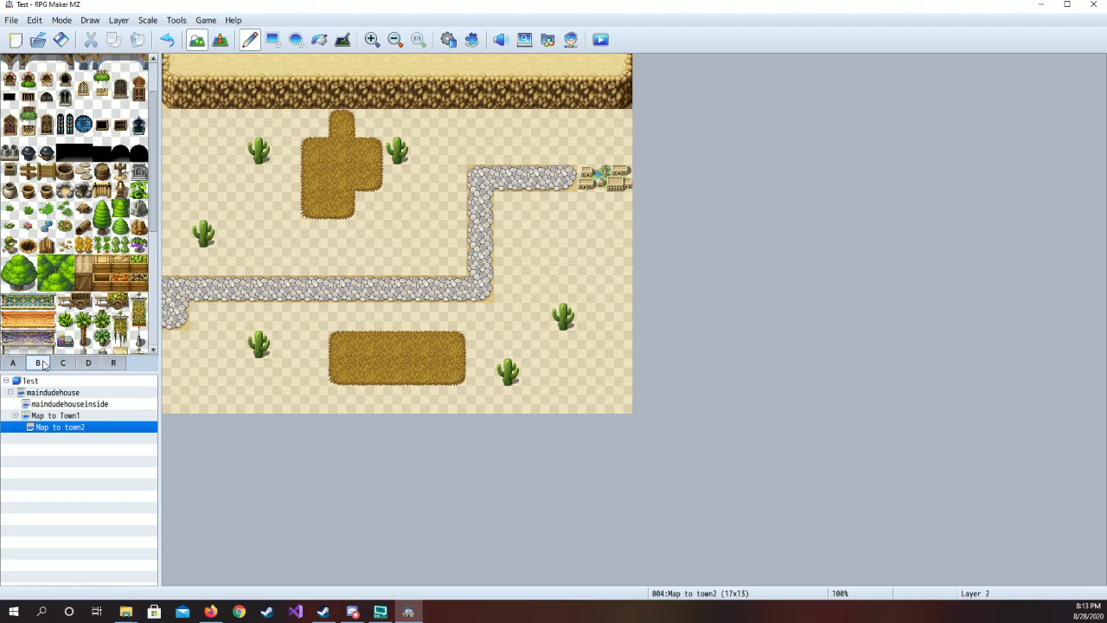
Create a new event on the southernmost path tile (7,12) of the maindudehouse map
click(74, 417)
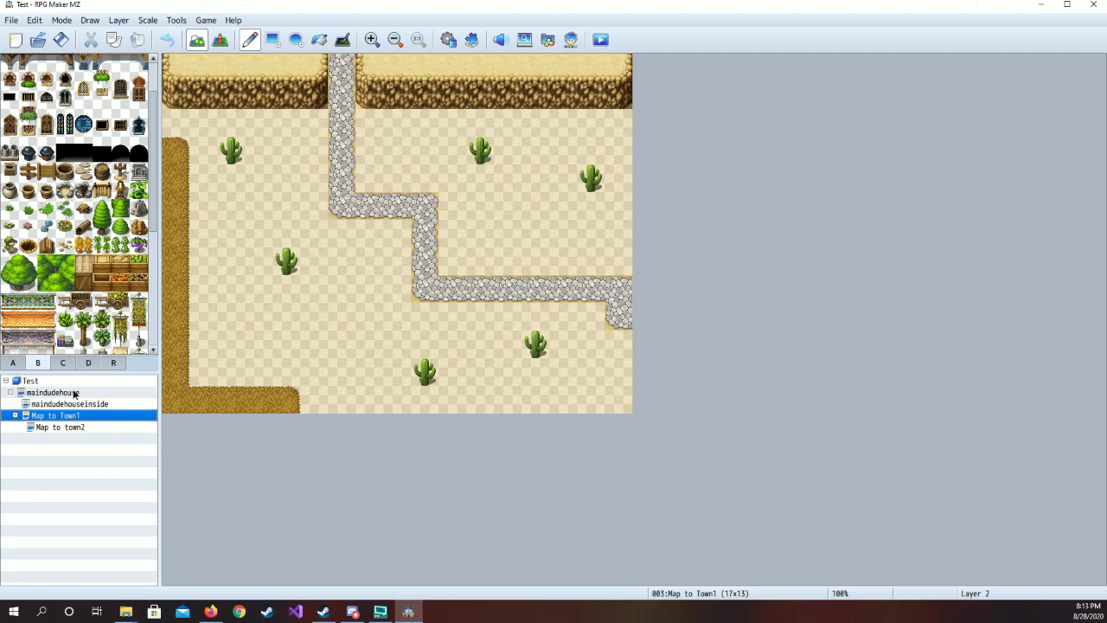
click(74, 394)
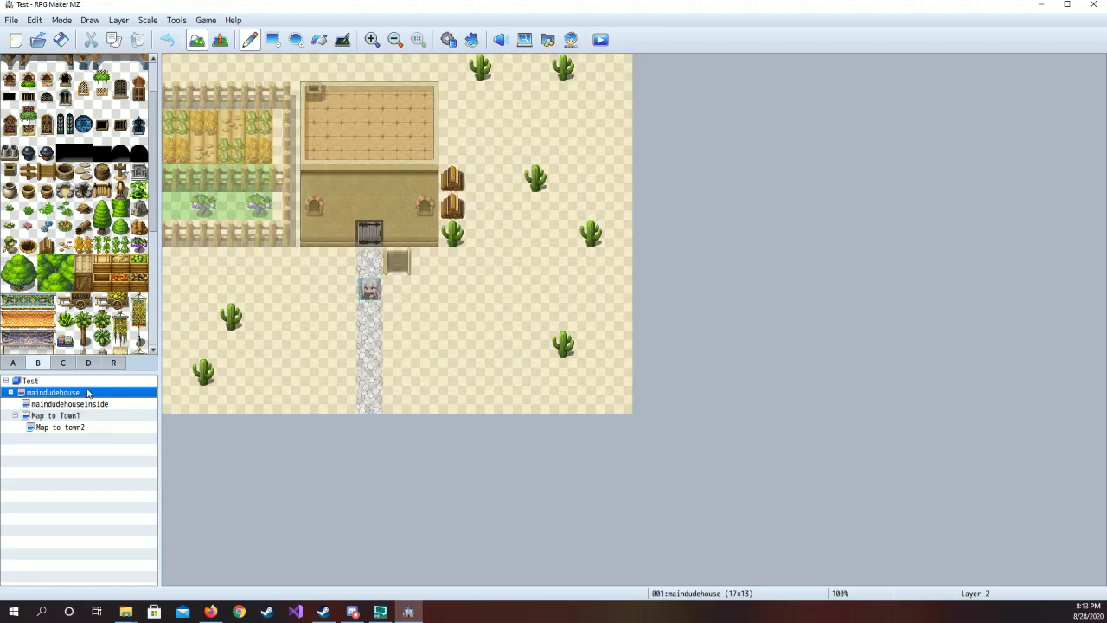
click(222, 44)
double_click(374, 408)
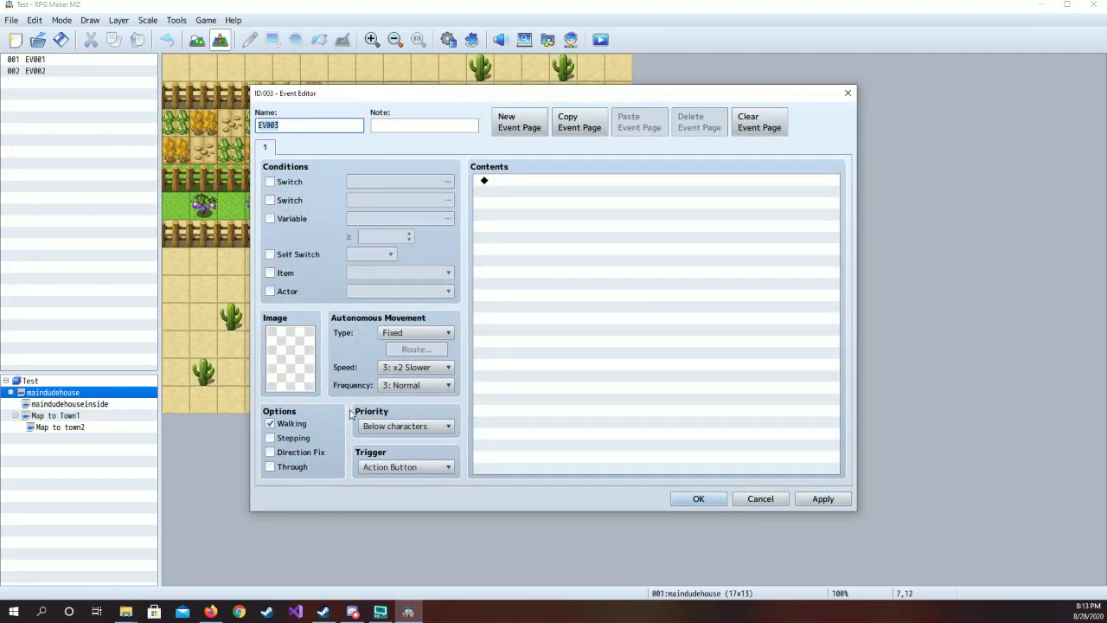
Add a Transfer Player command to the event with Map to Town1 (6,0) as the destination
double_click(617, 183)
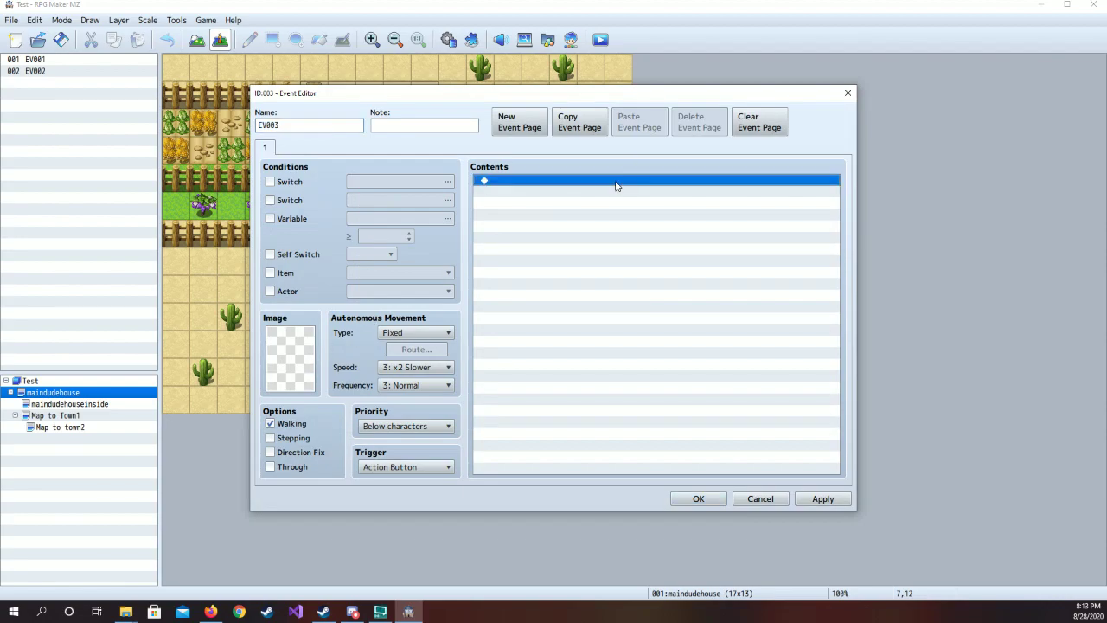
click(530, 150)
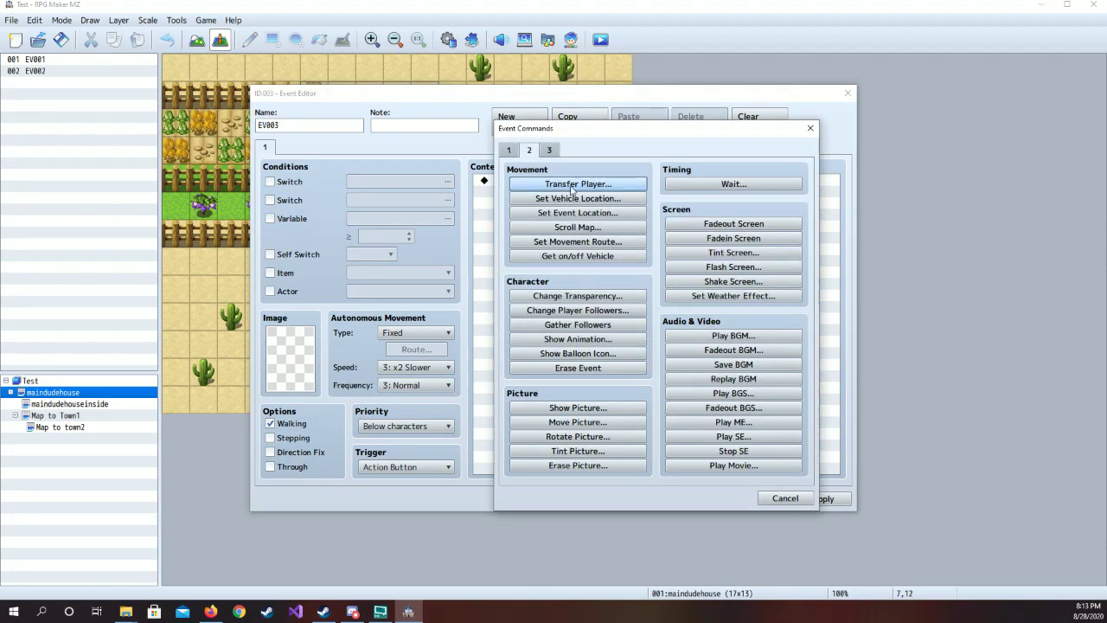
click(575, 187)
click(633, 274)
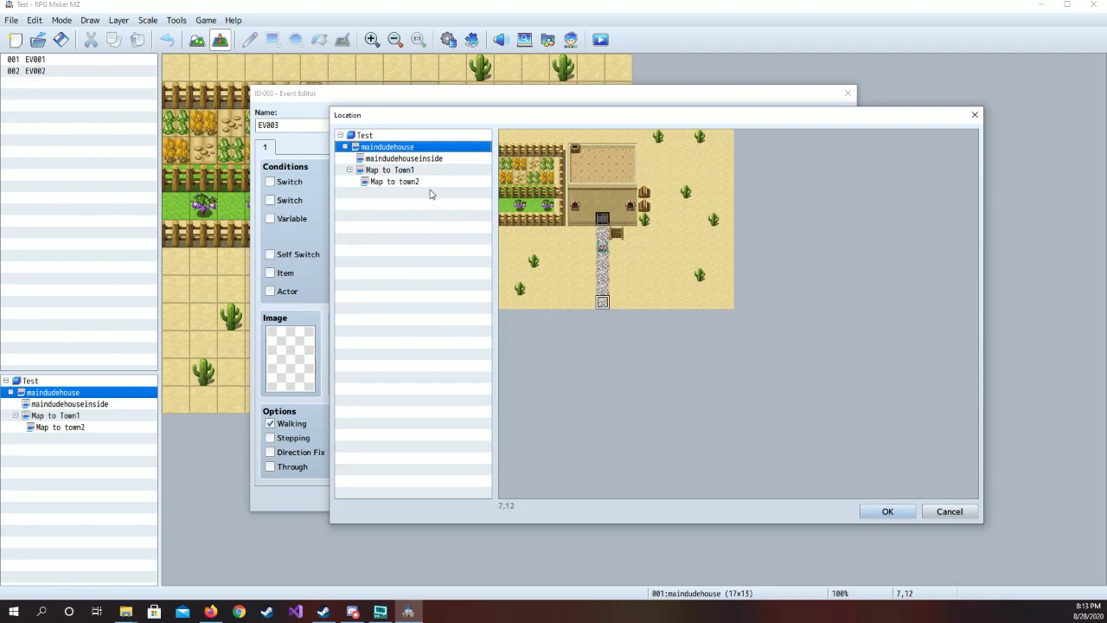
click(397, 171)
click(588, 140)
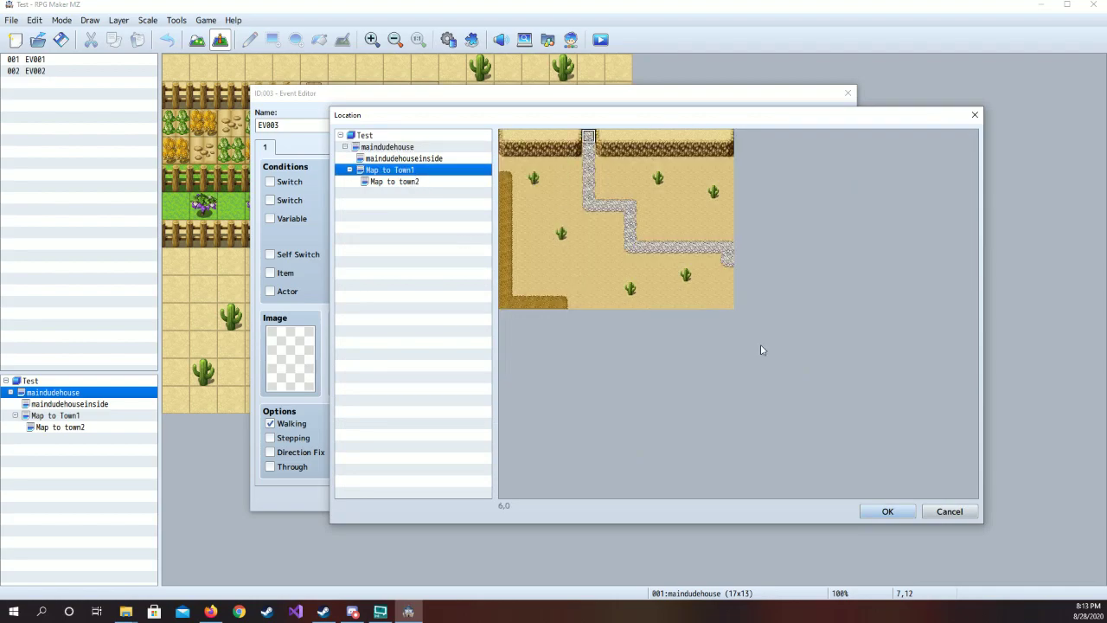
click(888, 512)
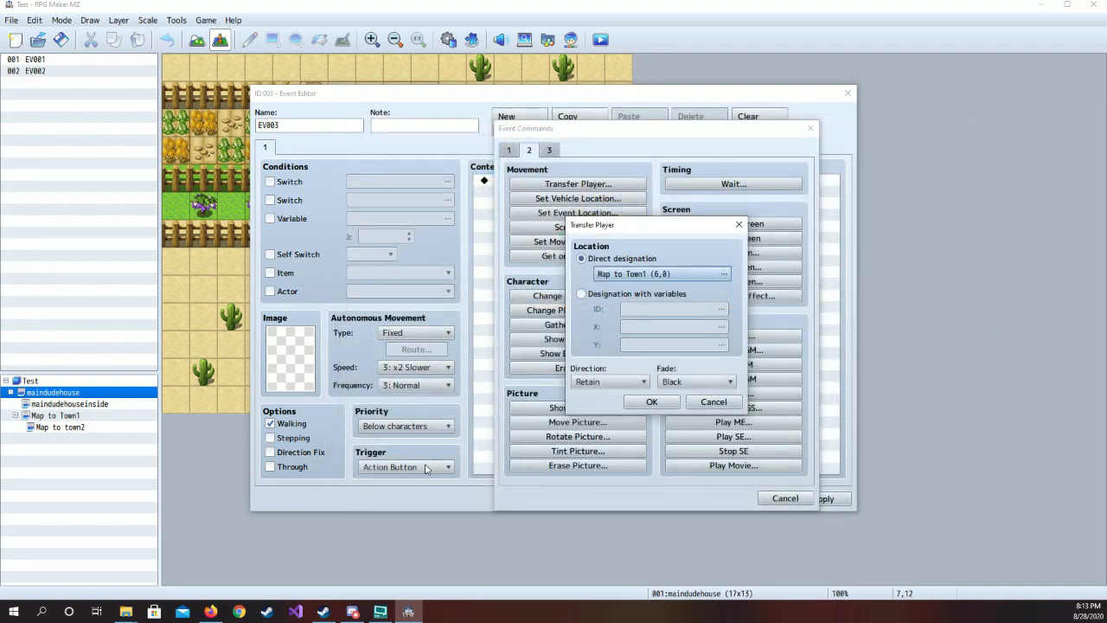
click(662, 404)
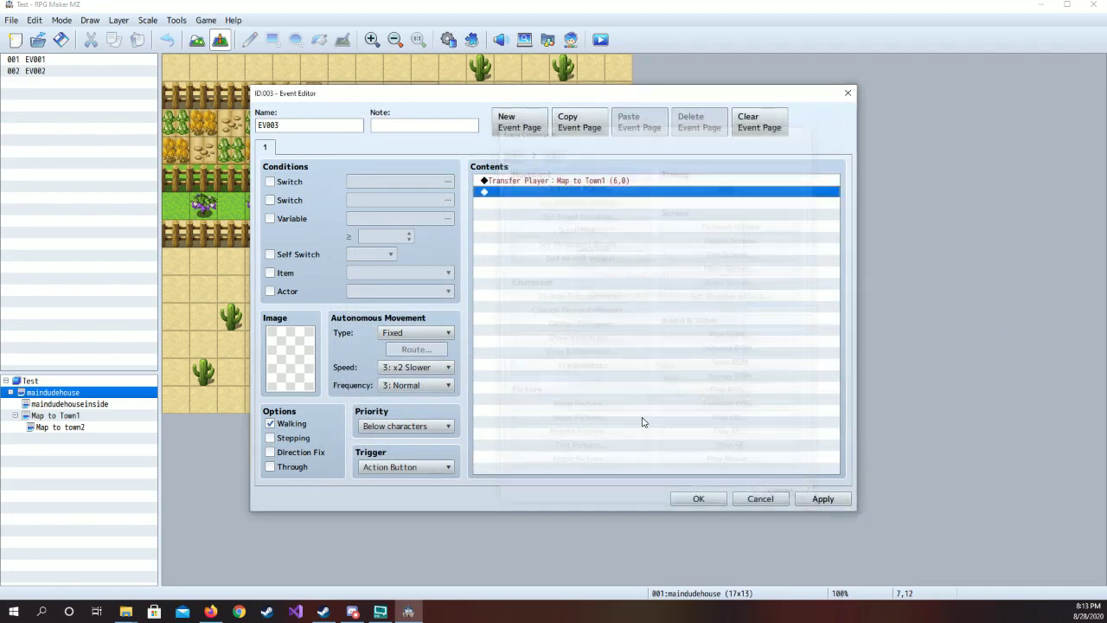
Set the event's trigger to Player Touch with priority Below characters, and save the event
click(414, 427)
click(413, 437)
click(406, 467)
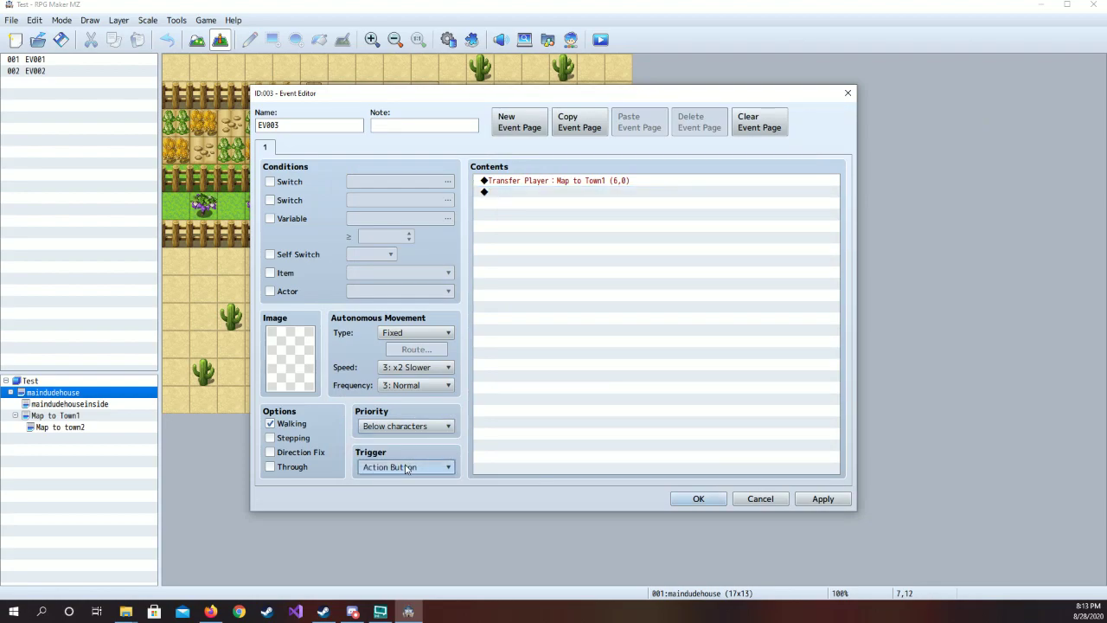
click(398, 495)
click(826, 499)
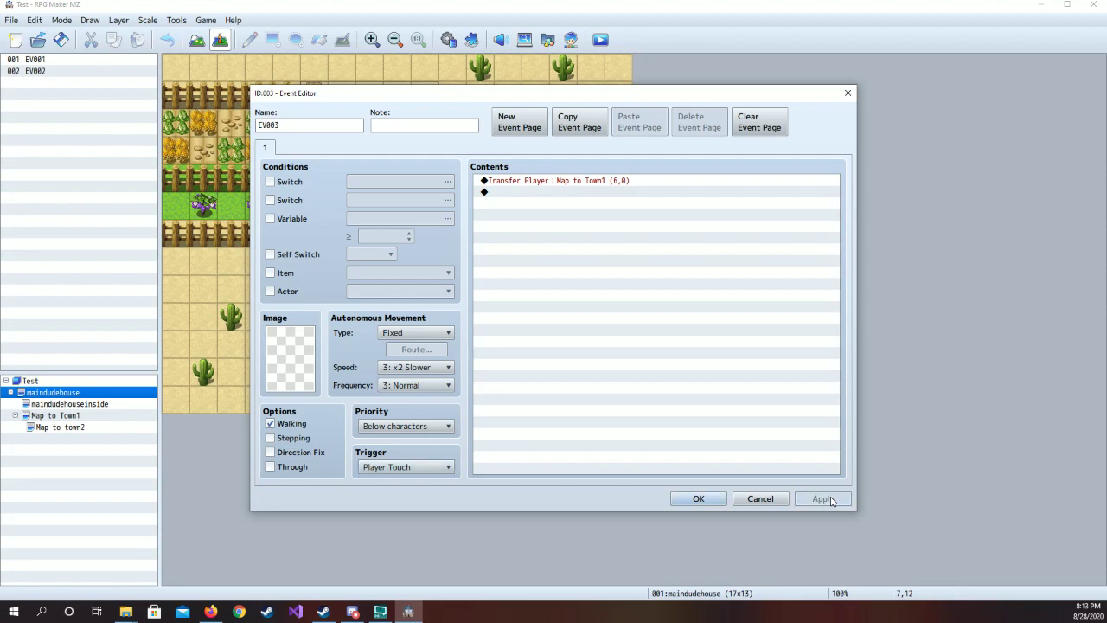
click(696, 499)
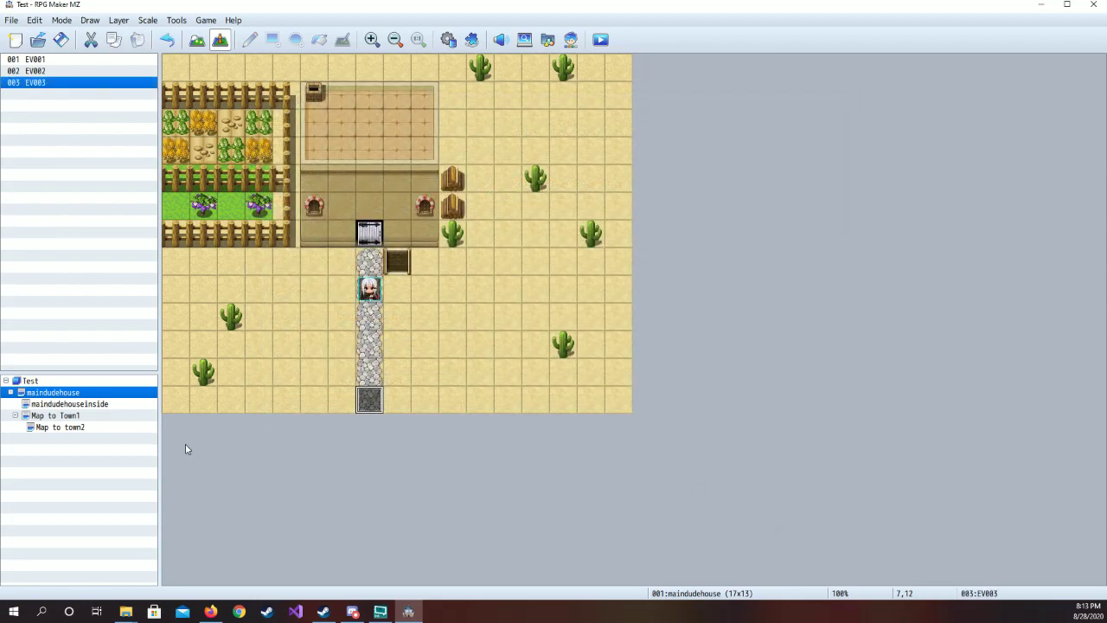
Create an event on the northernmost path tile (6,0) of Map to Town1 with the Player Touch trigger
click(69, 404)
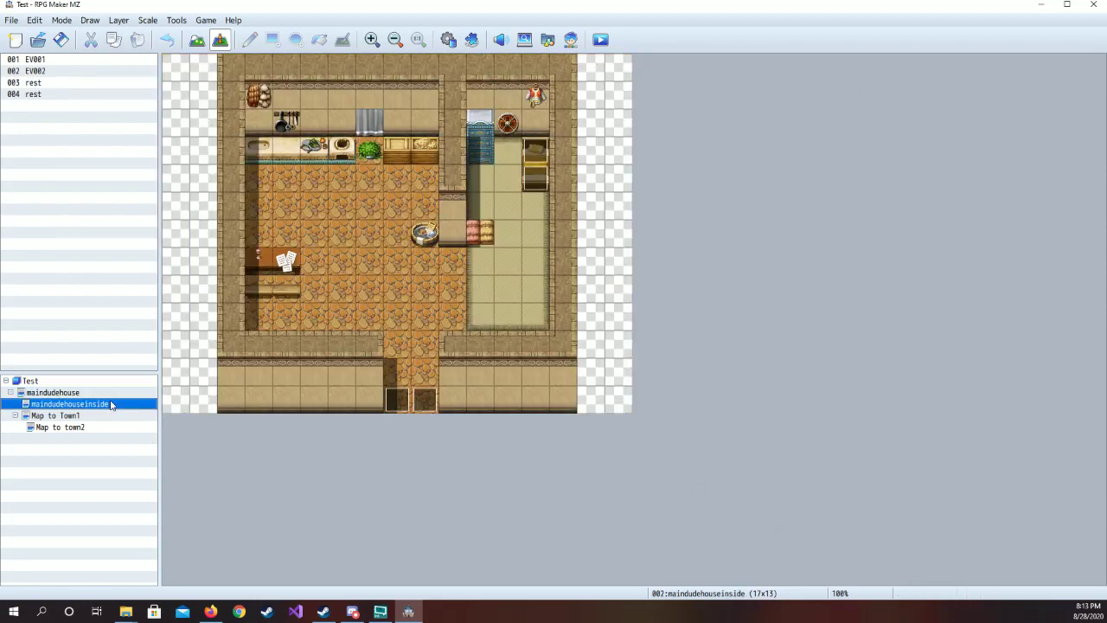
click(98, 416)
double_click(341, 78)
click(446, 468)
click(420, 495)
Add a Transfer Player command to maindudehouse (7,12) to the event and save it
double_click(567, 183)
click(567, 184)
click(620, 273)
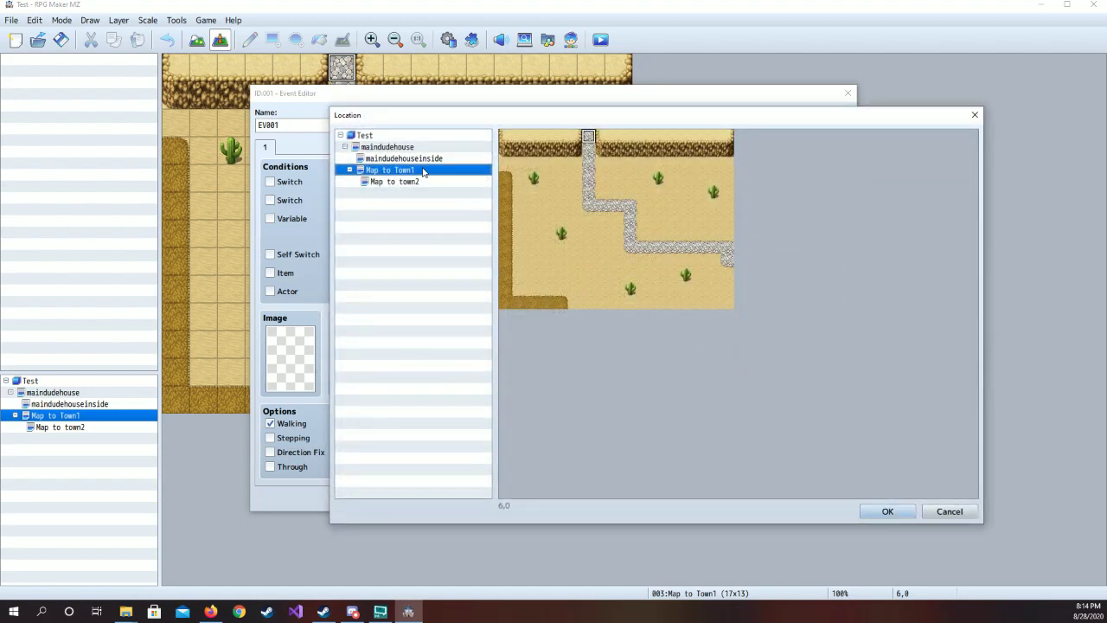
click(411, 148)
click(603, 304)
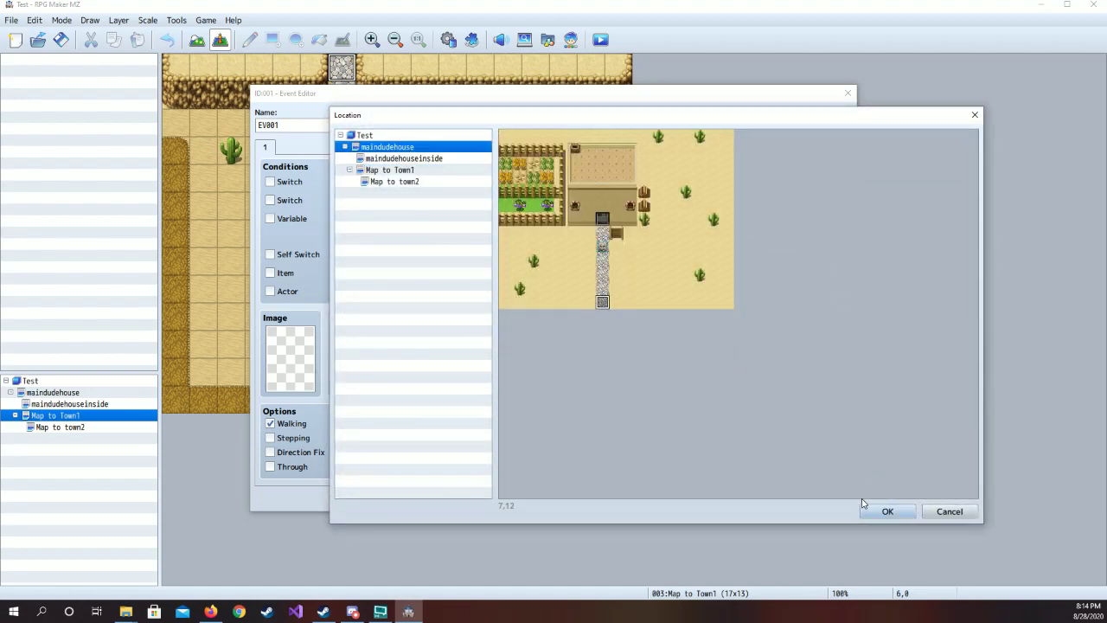
click(886, 511)
click(652, 402)
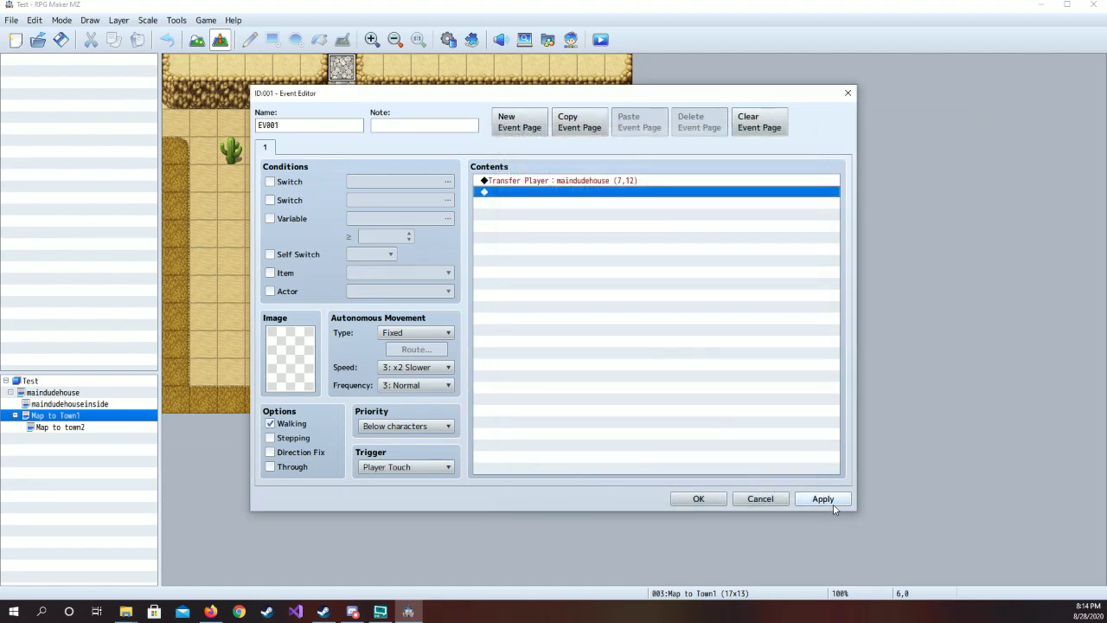
click(824, 499)
click(699, 499)
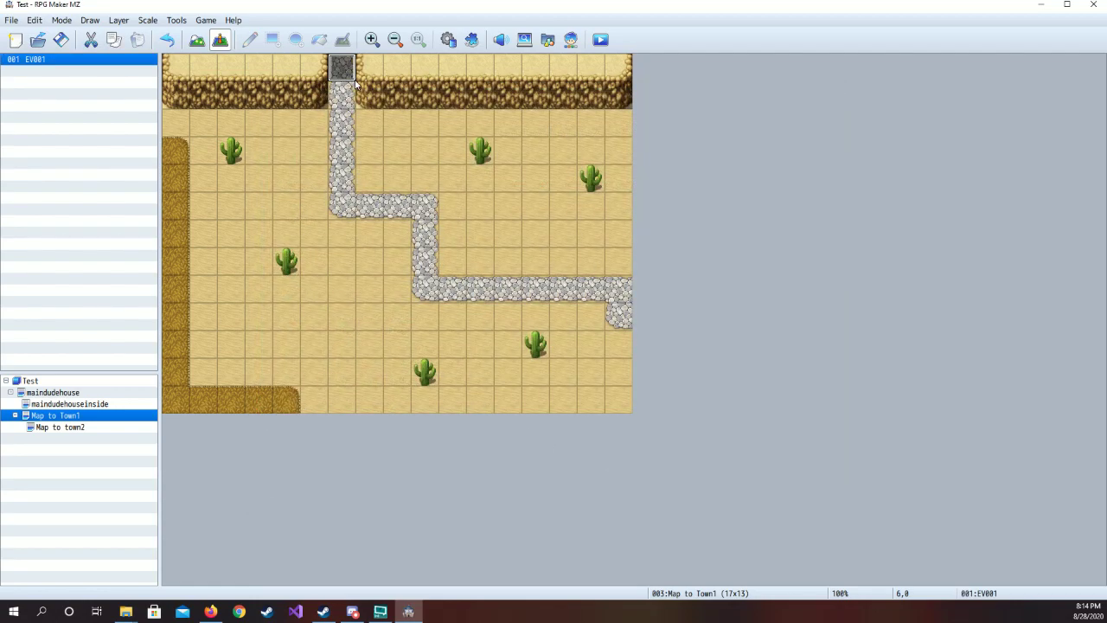
Create an event on the path tile (16,8) at the eastern edge of Map to Town1 with the Player Touch trigger
double_click(626, 289)
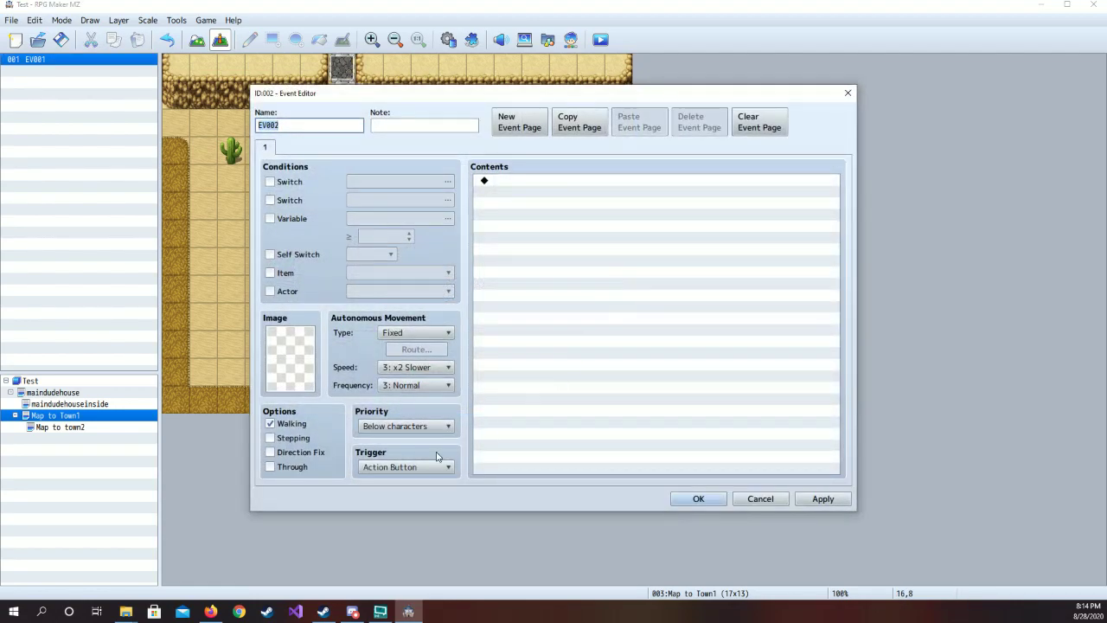
click(419, 468)
click(406, 495)
double_click(576, 186)
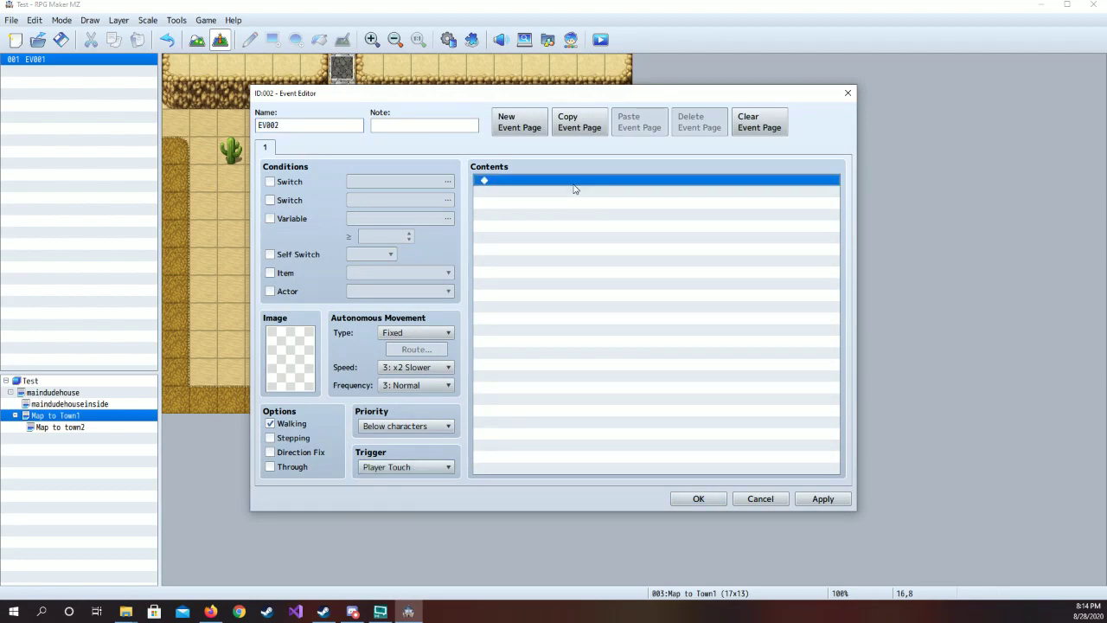
click(577, 183)
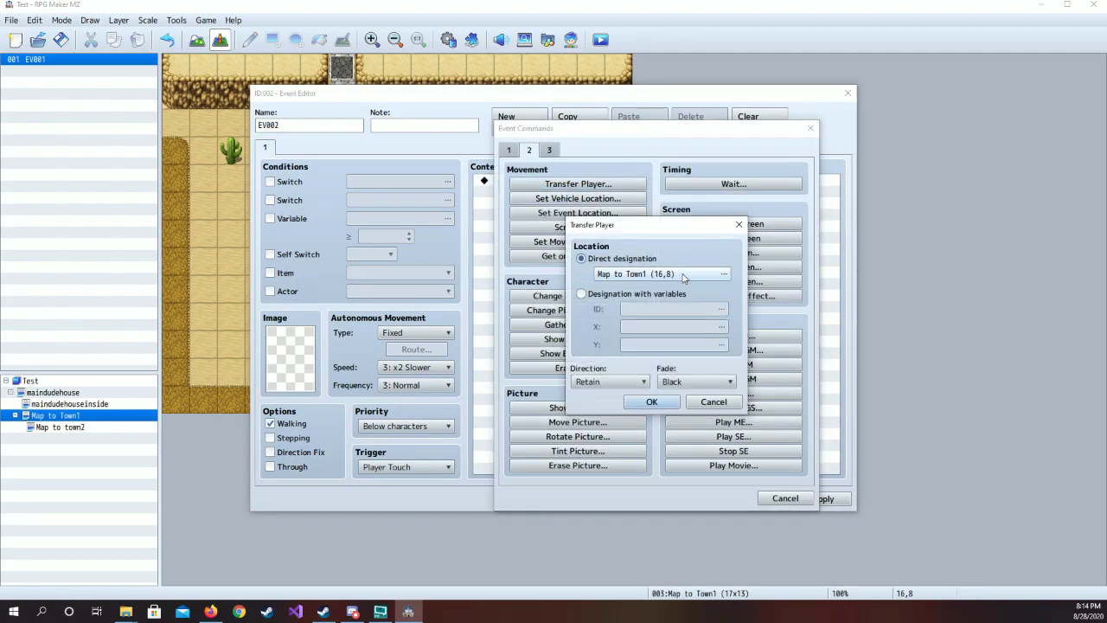
click(632, 275)
click(410, 185)
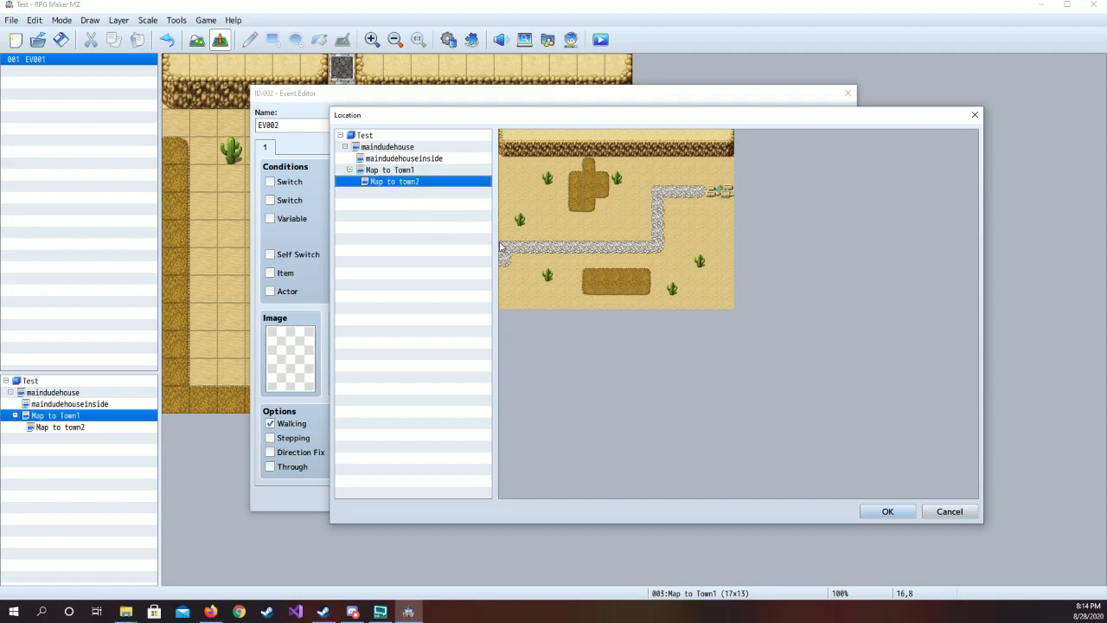
click(505, 261)
click(974, 114)
click(737, 223)
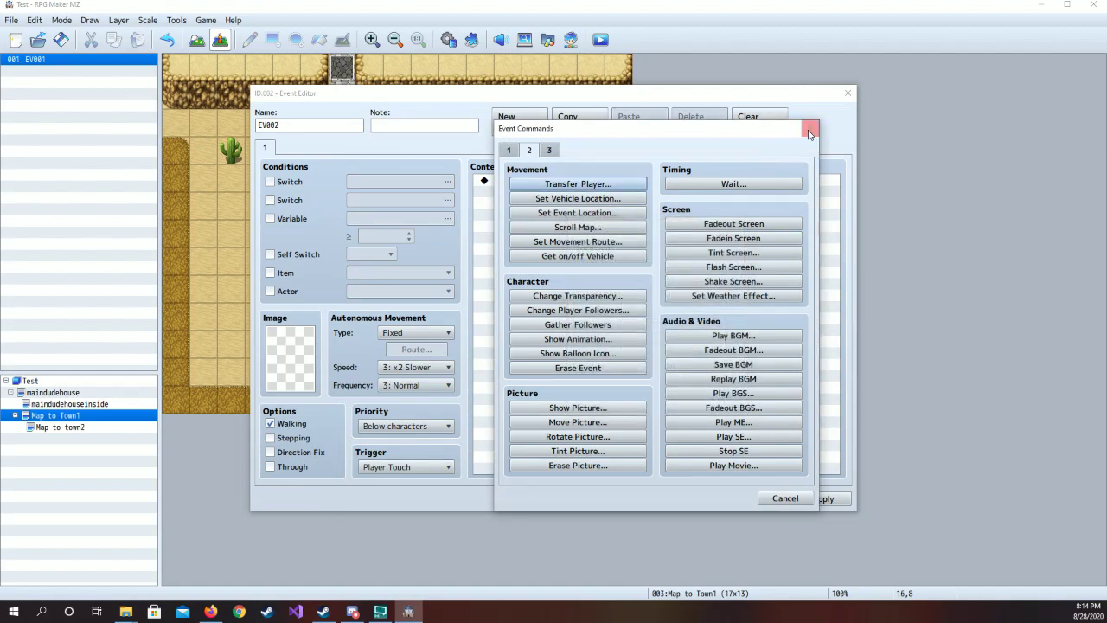
click(809, 130)
Add a Transfer Player command to Map to town2 (0,8) to the event and save it
mouse_move(746, 90)
mouse_down()
mouse_move(601, 107)
mouse_move(600, 408)
mouse_move(657, 33)
mouse_move(697, 47)
mouse_move(745, 97)
mouse_up()
double_click(663, 185)
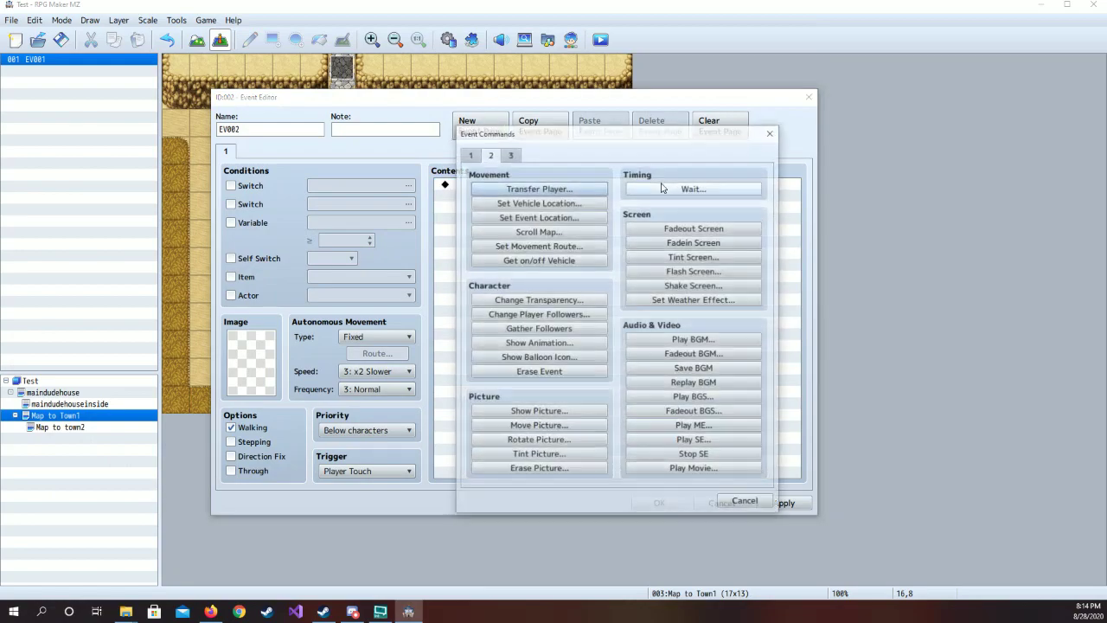
click(563, 189)
click(575, 280)
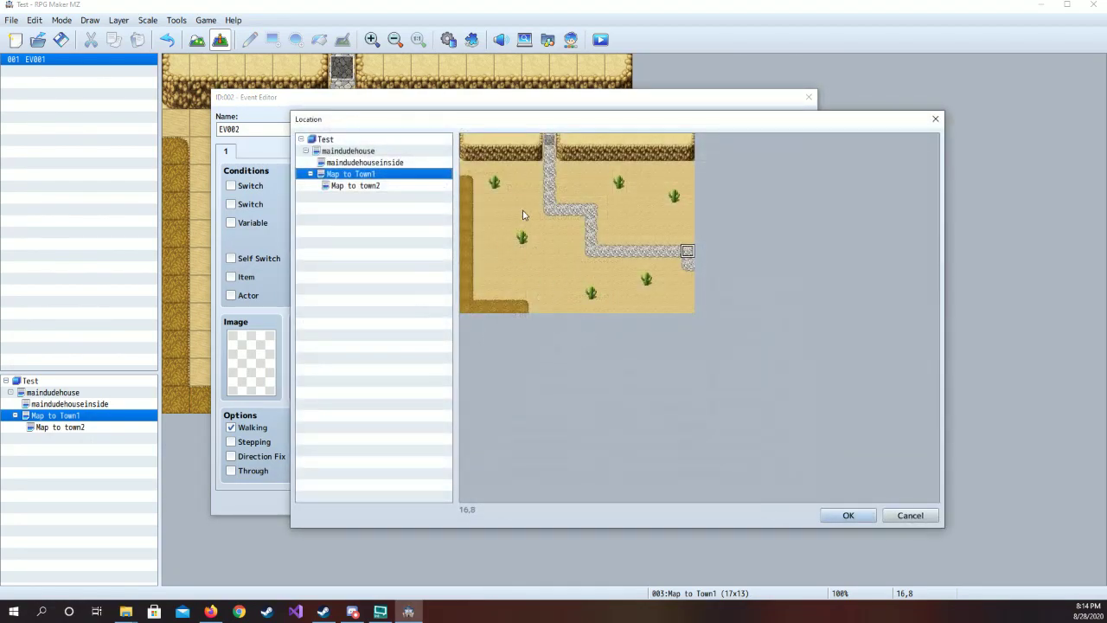
click(403, 187)
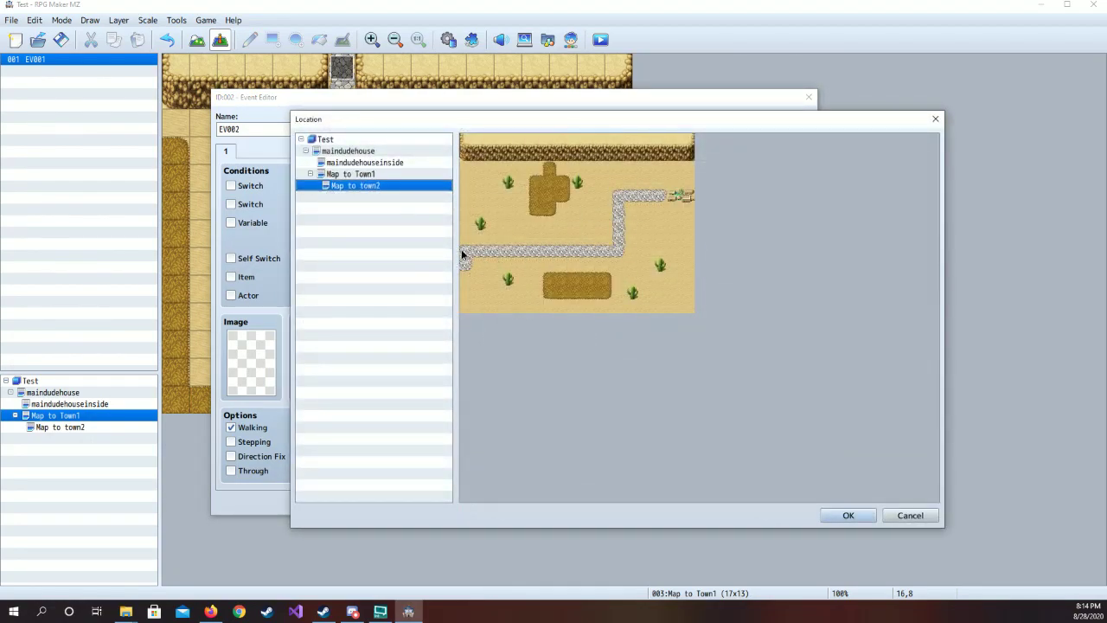
click(848, 514)
click(608, 405)
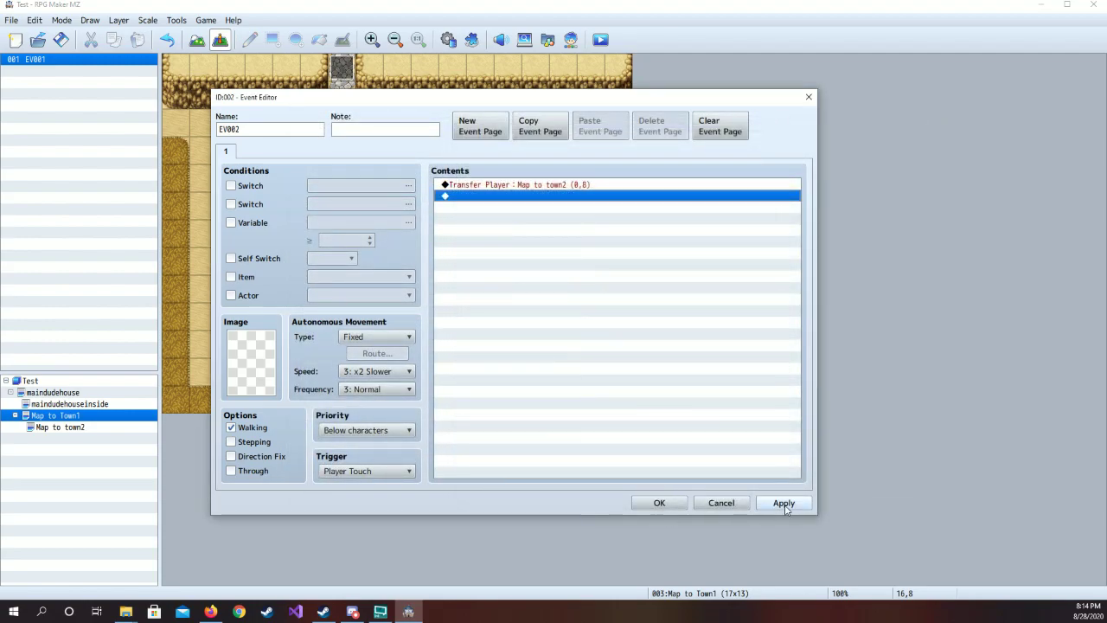
click(784, 503)
click(659, 502)
Create an event on the path tile (16,9) of Map to Town1 with the Player Touch trigger
double_click(619, 318)
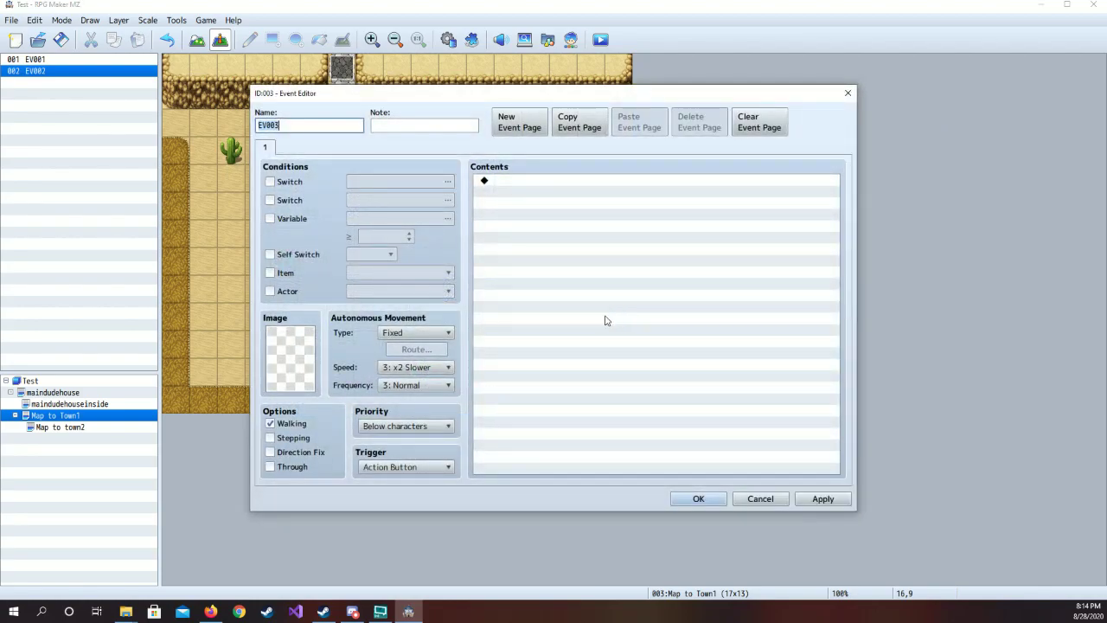
click(405, 467)
click(415, 479)
key(Down)
Add a Transfer Player command to Map to town2 (0,9) to the event and save it
double_click(566, 185)
click(571, 184)
click(658, 273)
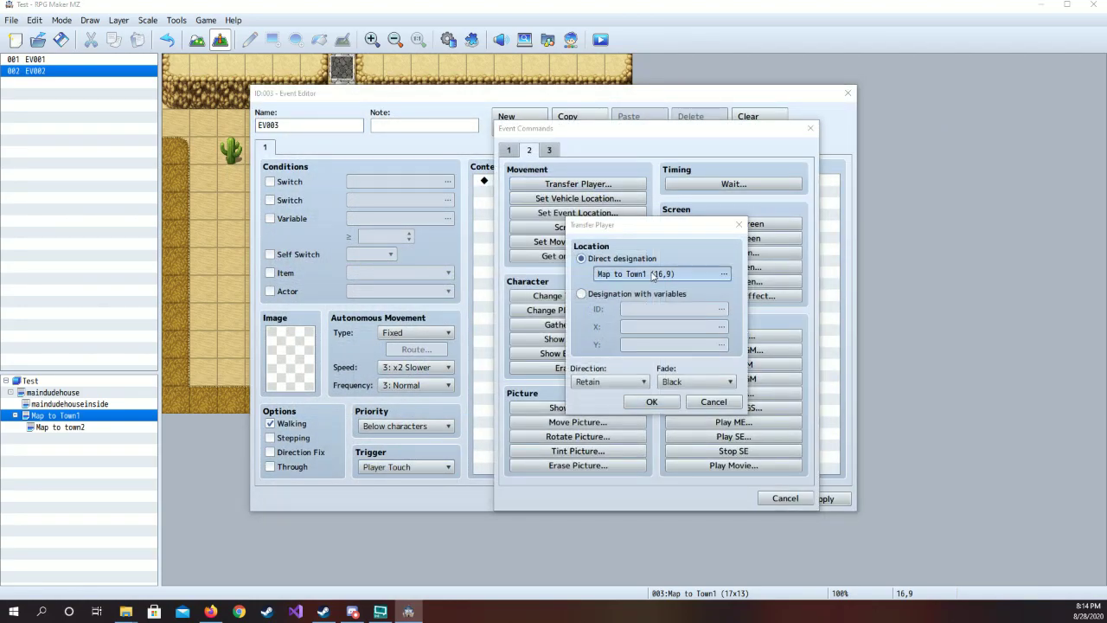
click(430, 184)
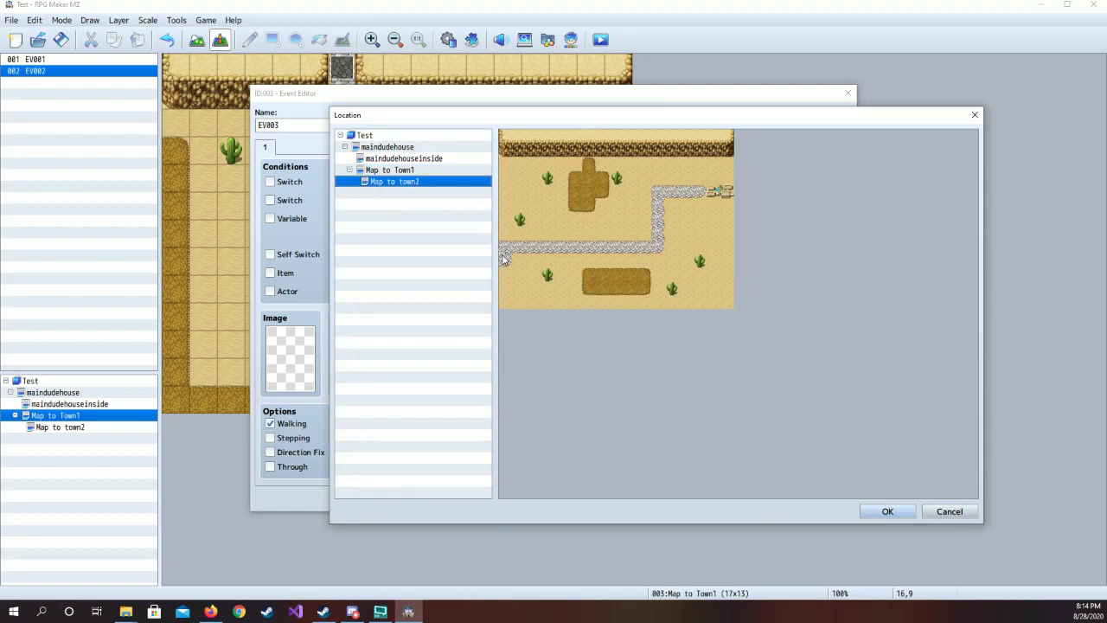
click(504, 268)
click(887, 511)
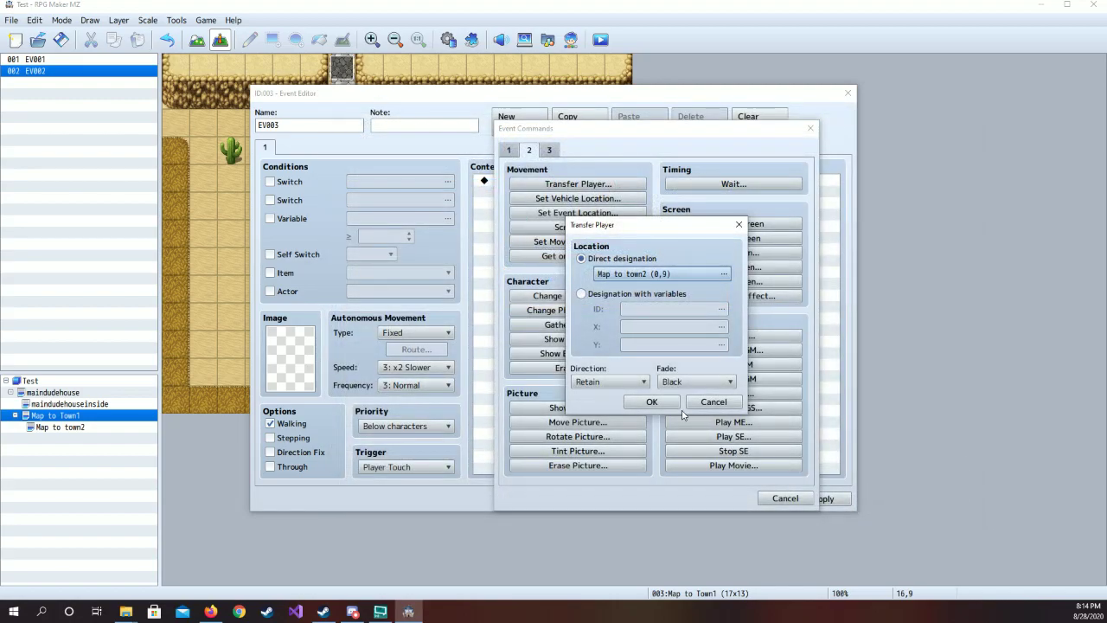
click(651, 402)
click(699, 498)
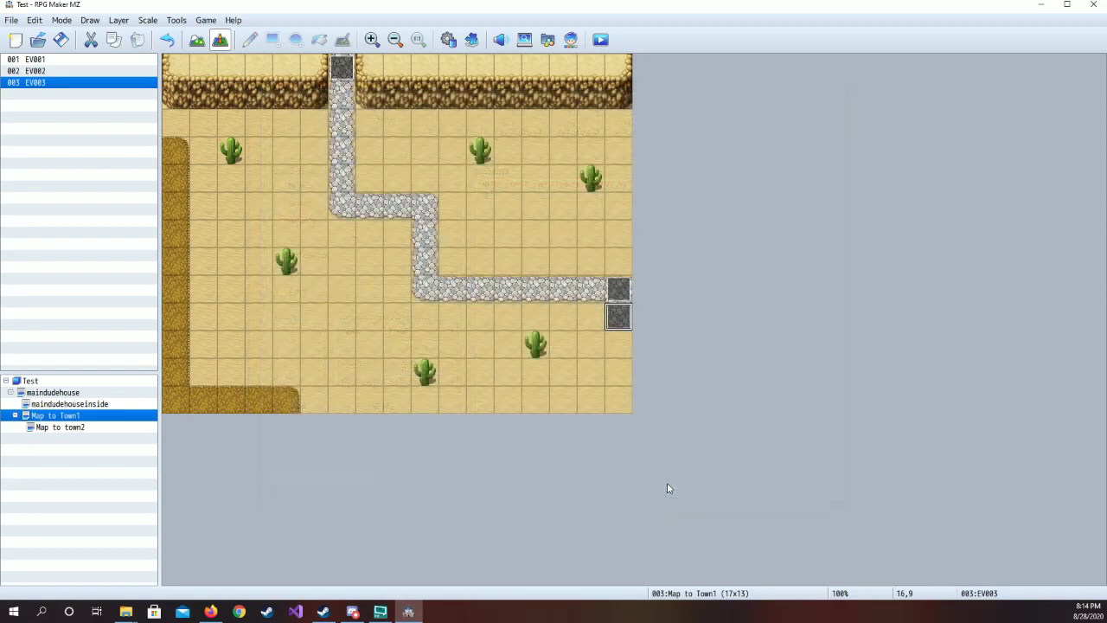
Create an event on path tile (0,8) of Map to town2 with a Transfer Player command to Map to Town1 (16,8)
click(101, 428)
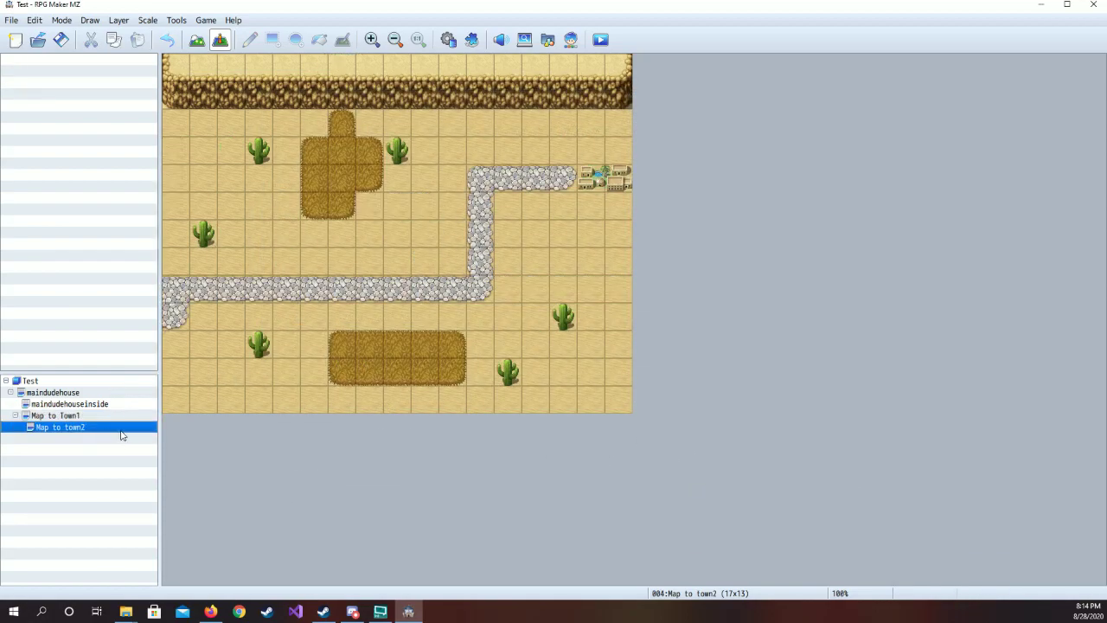
double_click(184, 292)
click(500, 184)
double_click(500, 184)
click(580, 184)
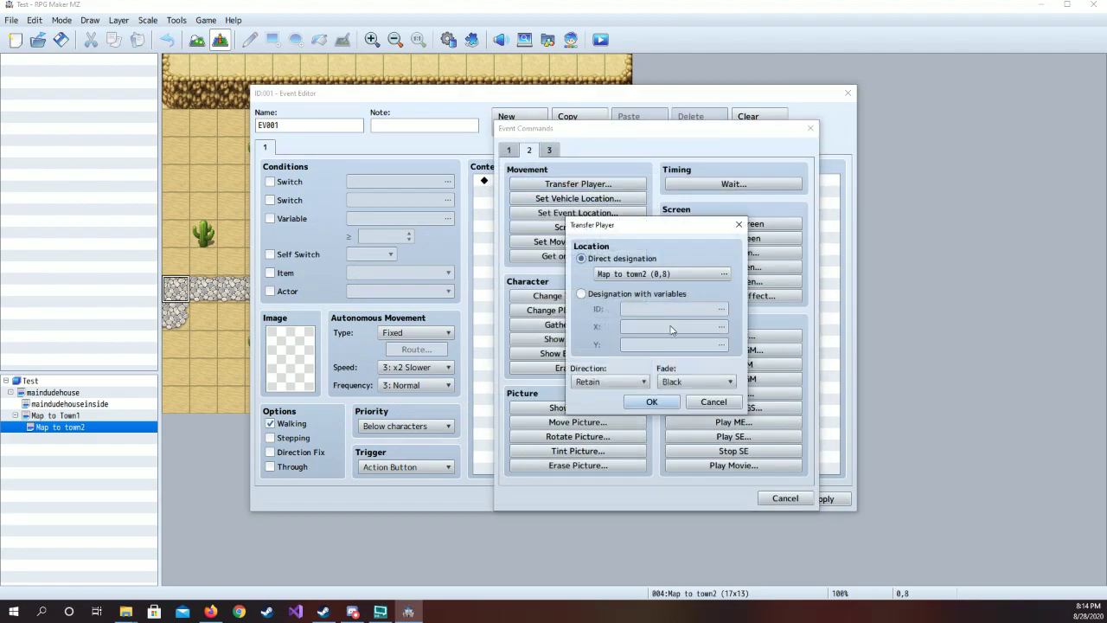
click(705, 276)
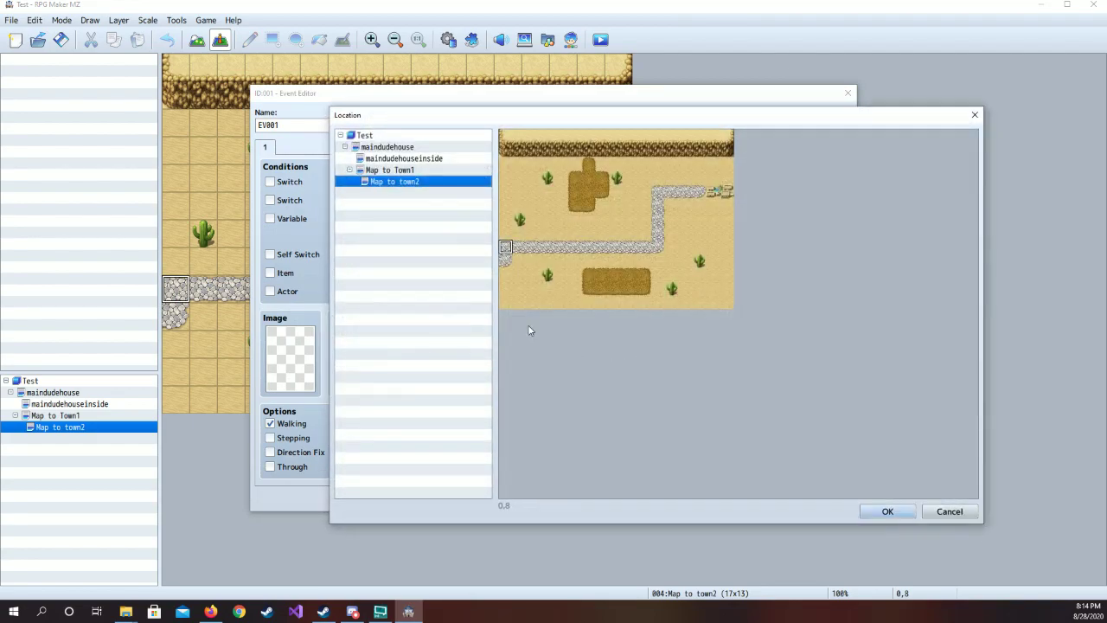
click(424, 172)
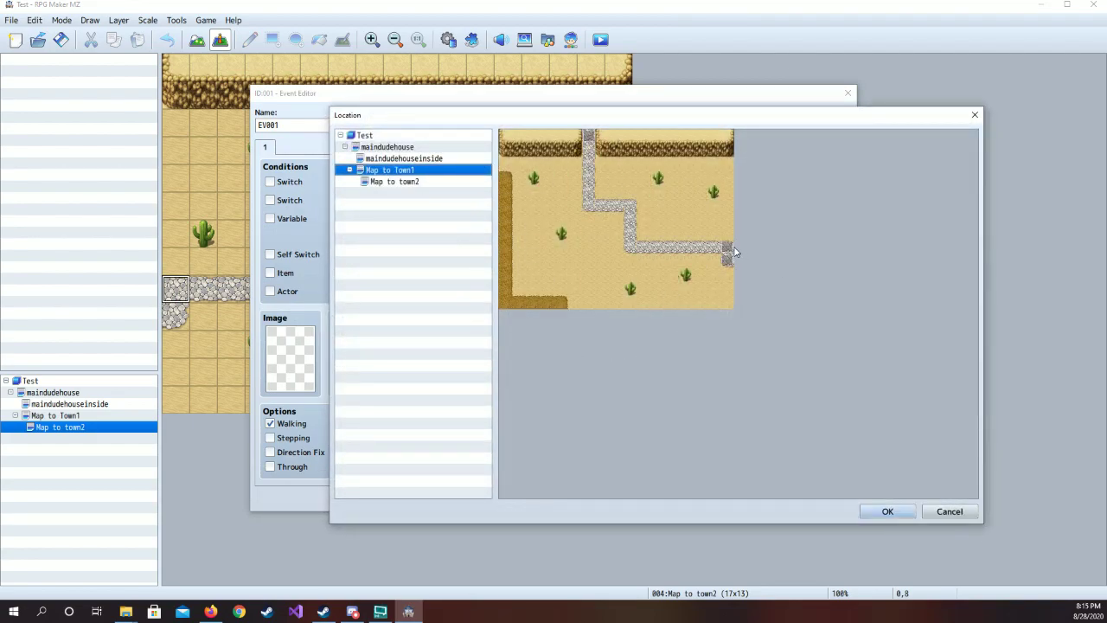
click(887, 511)
click(651, 403)
Set the event's trigger to Player Touch and save the event
click(400, 467)
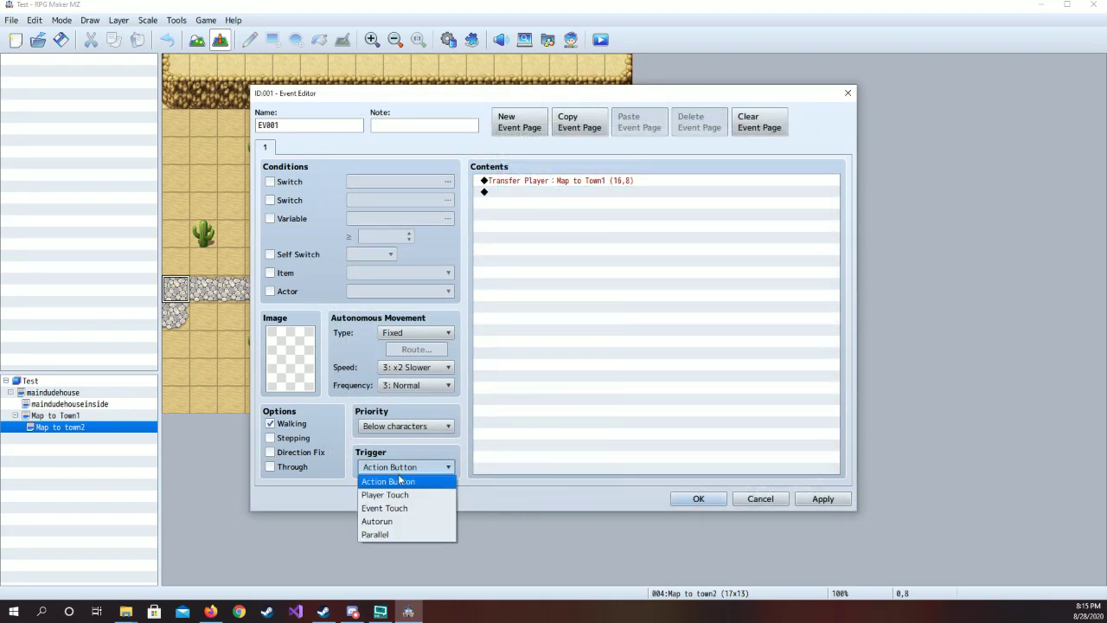
click(390, 494)
click(817, 499)
click(697, 499)
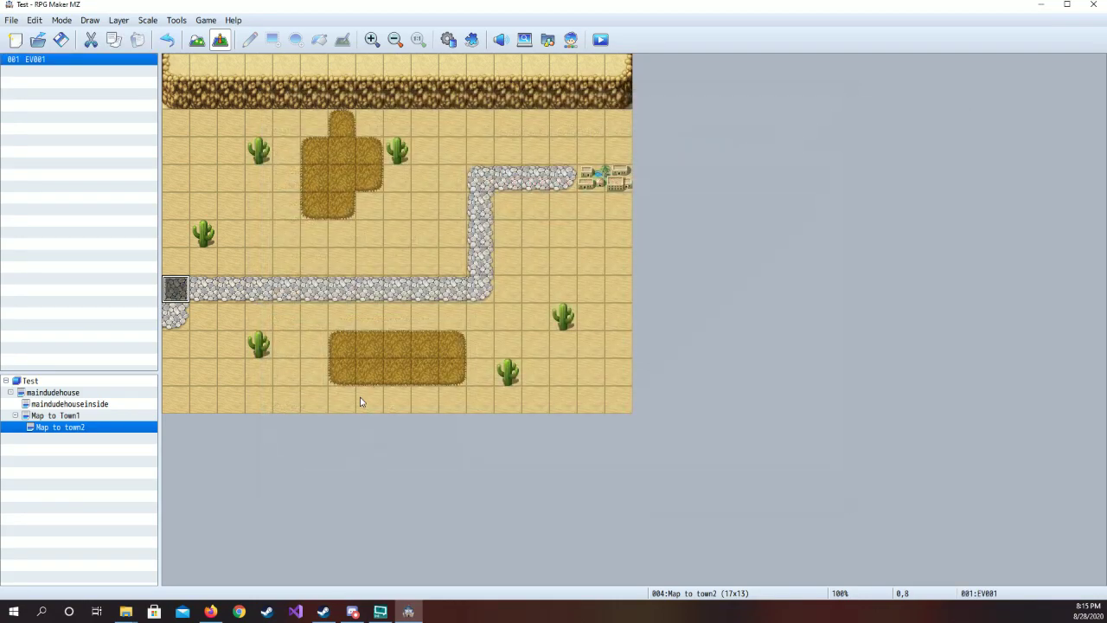
Create and save an event on path tile (0,9) of Map to town2 with a Transfer Player command to Map to Town1 (16,9)
double_click(175, 316)
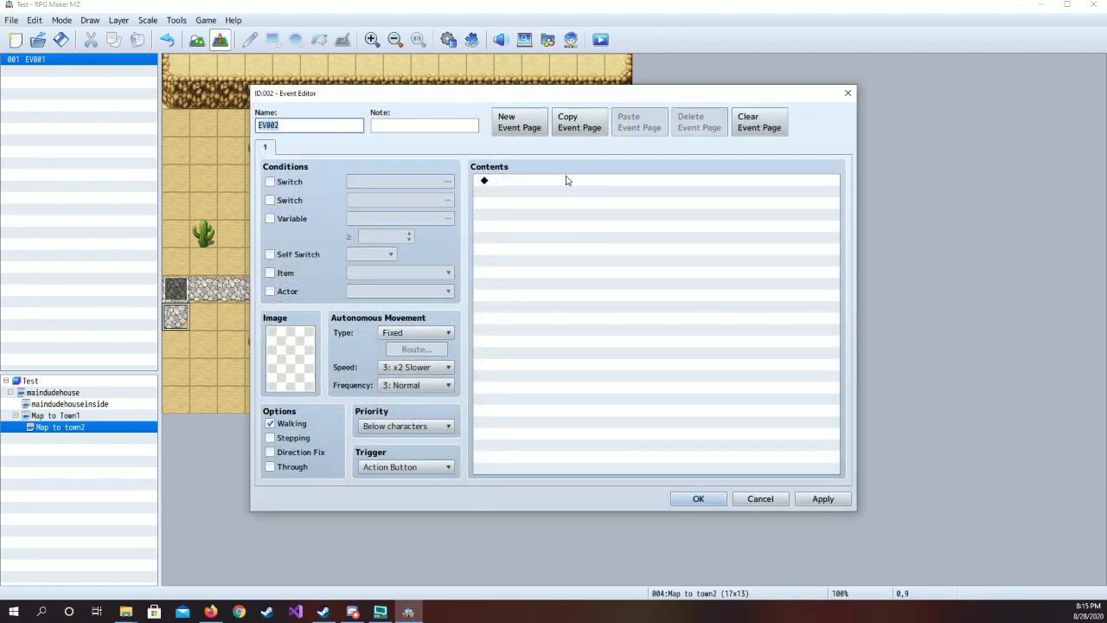
click(568, 180)
double_click(586, 183)
click(580, 185)
click(657, 274)
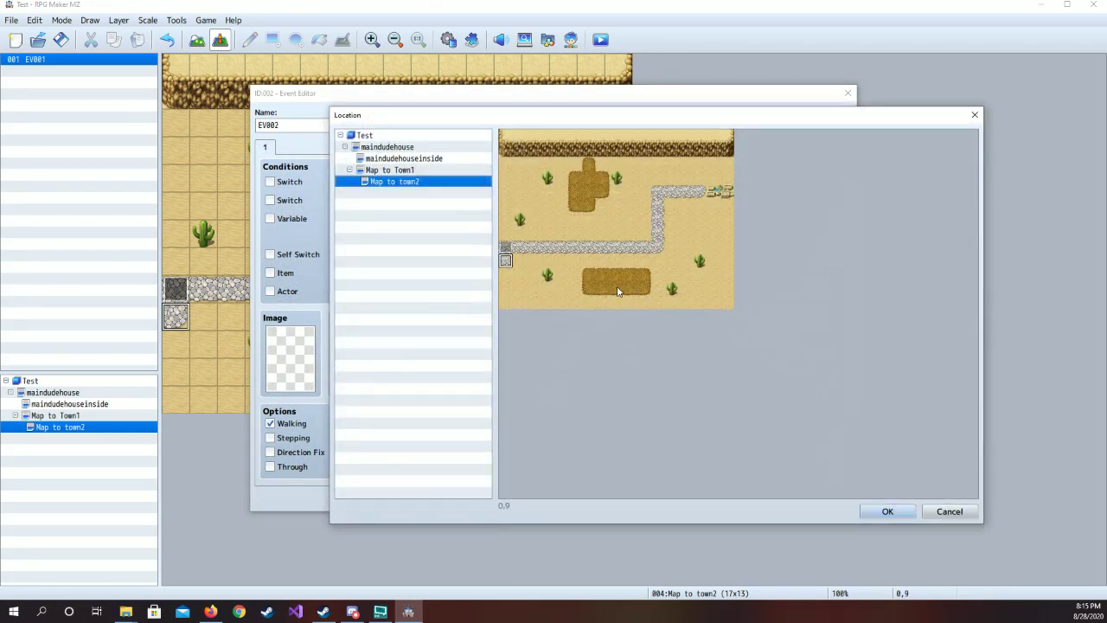
click(415, 173)
click(727, 261)
click(887, 511)
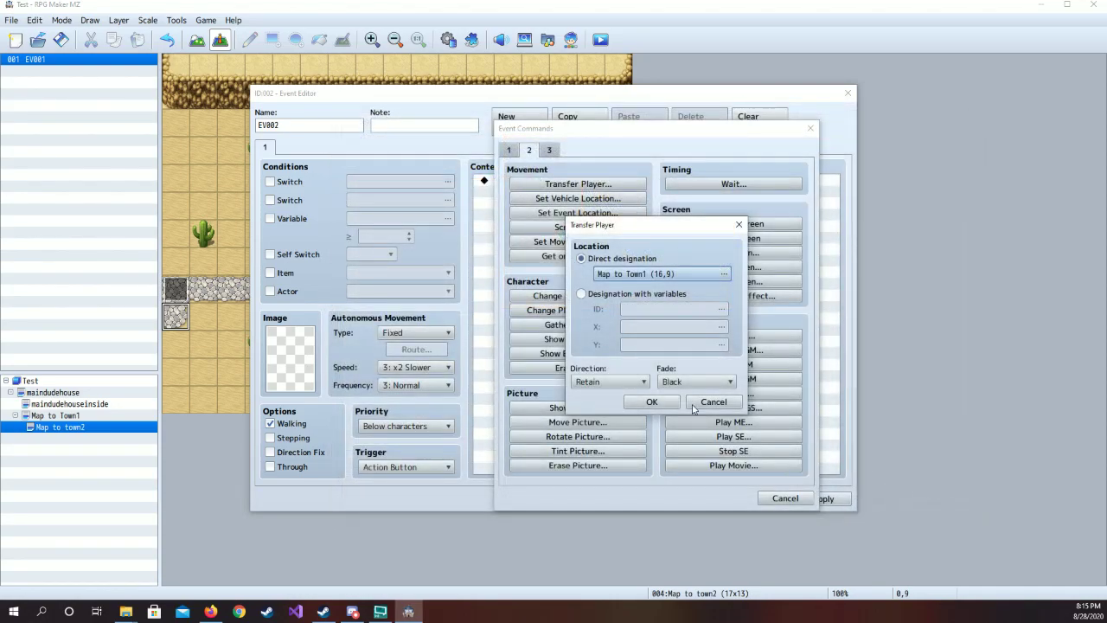
click(642, 400)
click(847, 500)
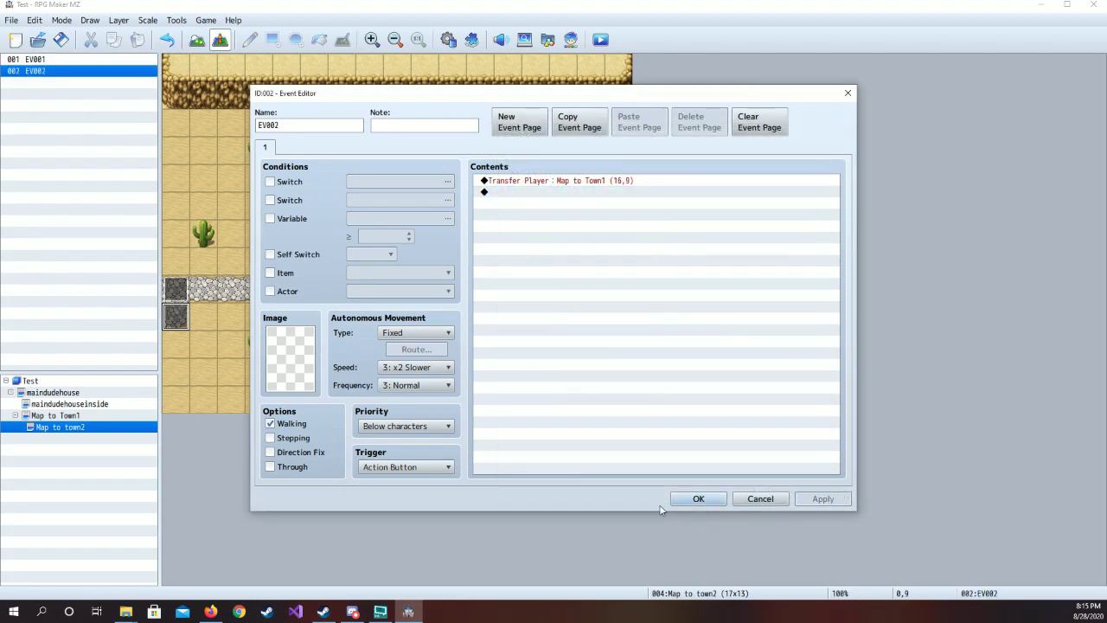
click(683, 499)
Set the trigger of the event on tile (0,9) to Player Touch and save it
double_click(188, 322)
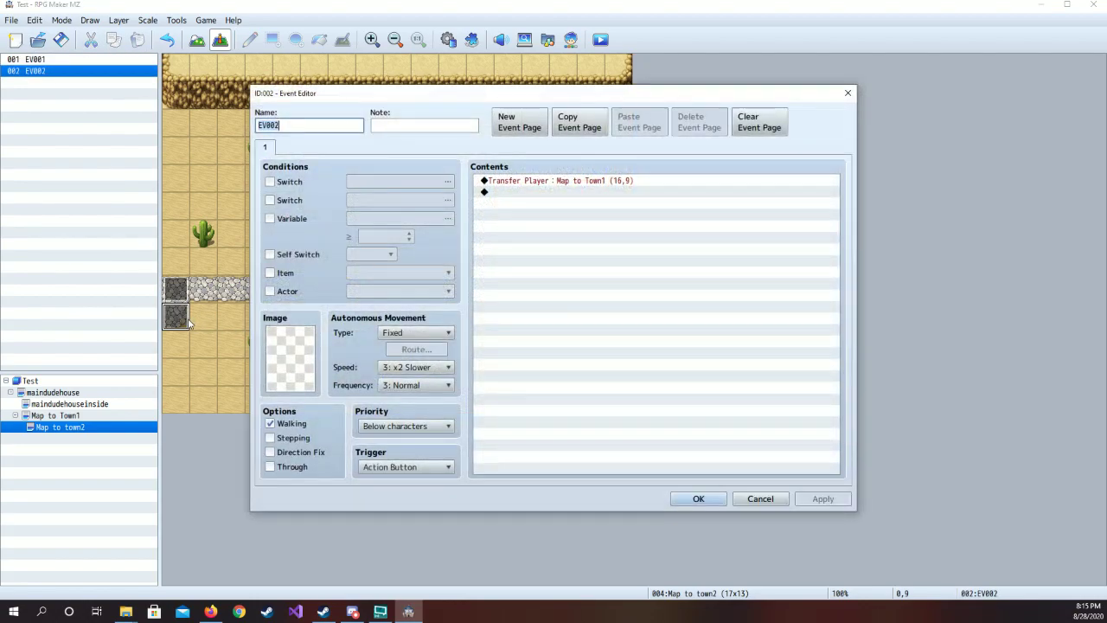
click(404, 467)
click(416, 495)
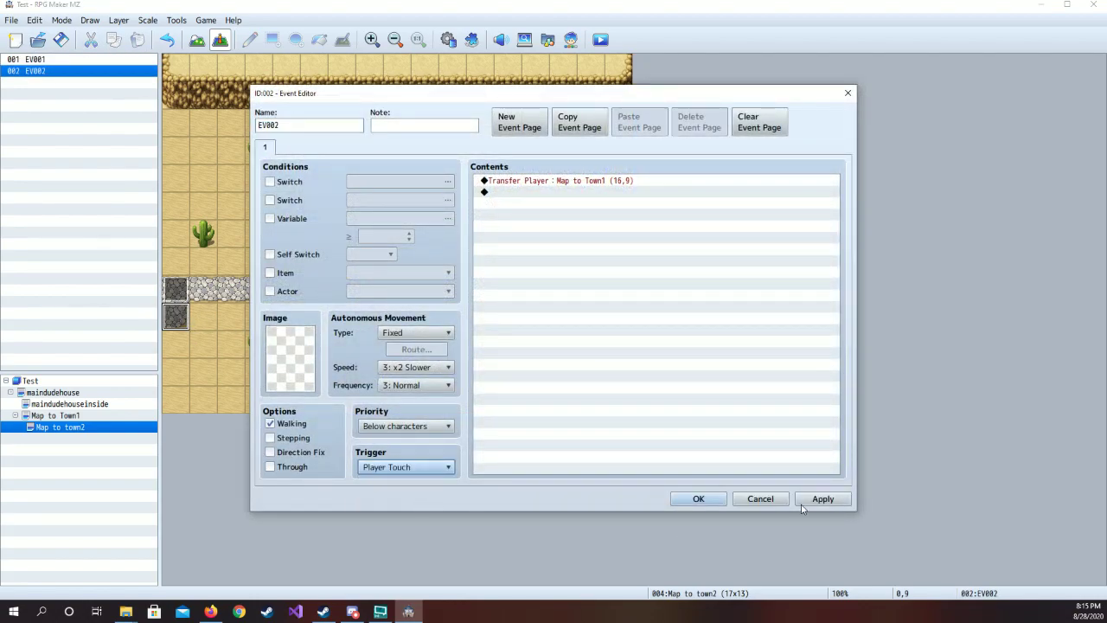
click(813, 499)
click(676, 502)
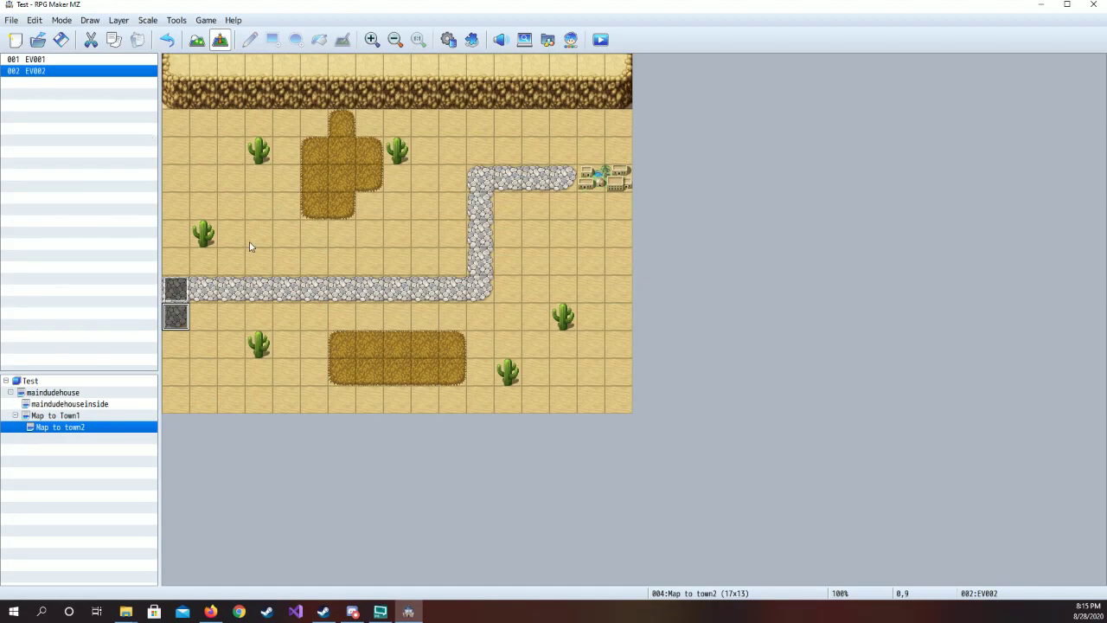
Paint region ID 1 over both brown ground patches of Map to town2
click(206, 46)
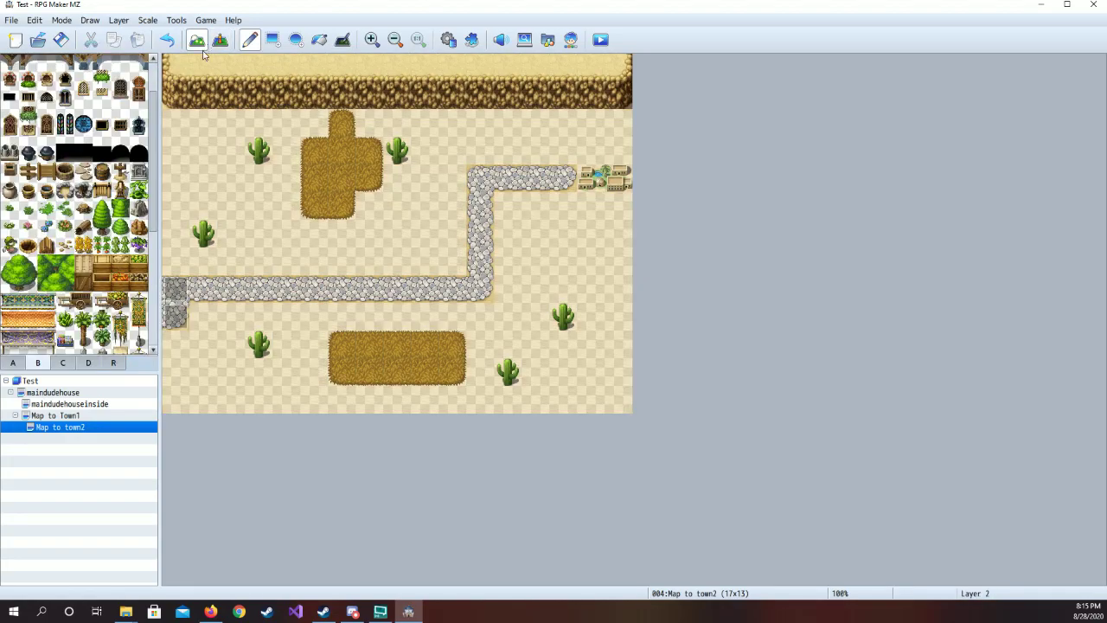
click(112, 362)
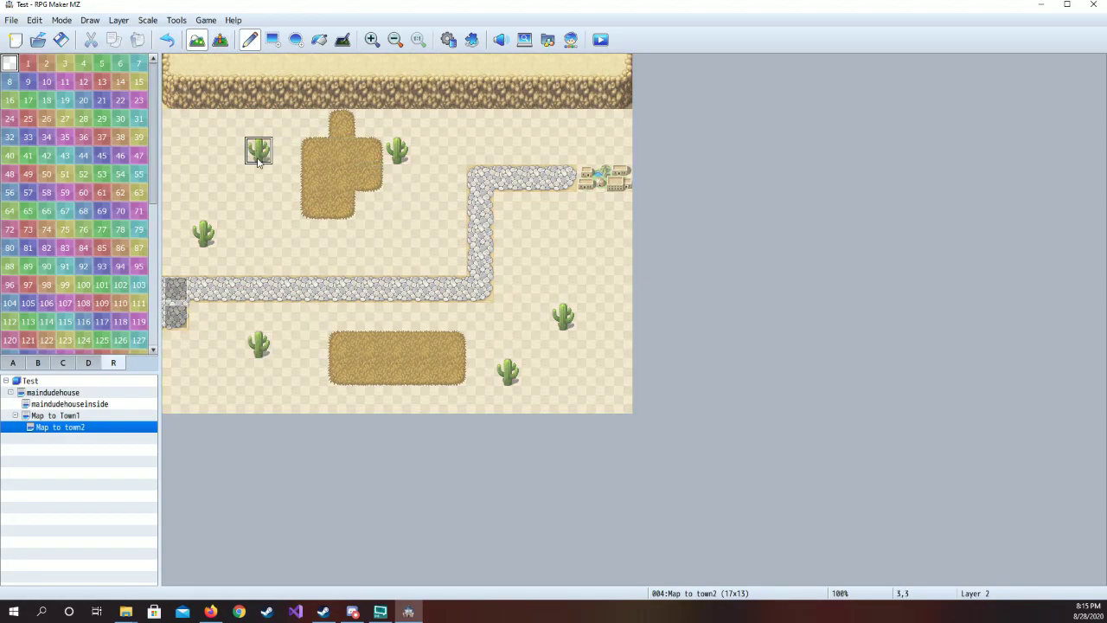
click(29, 67)
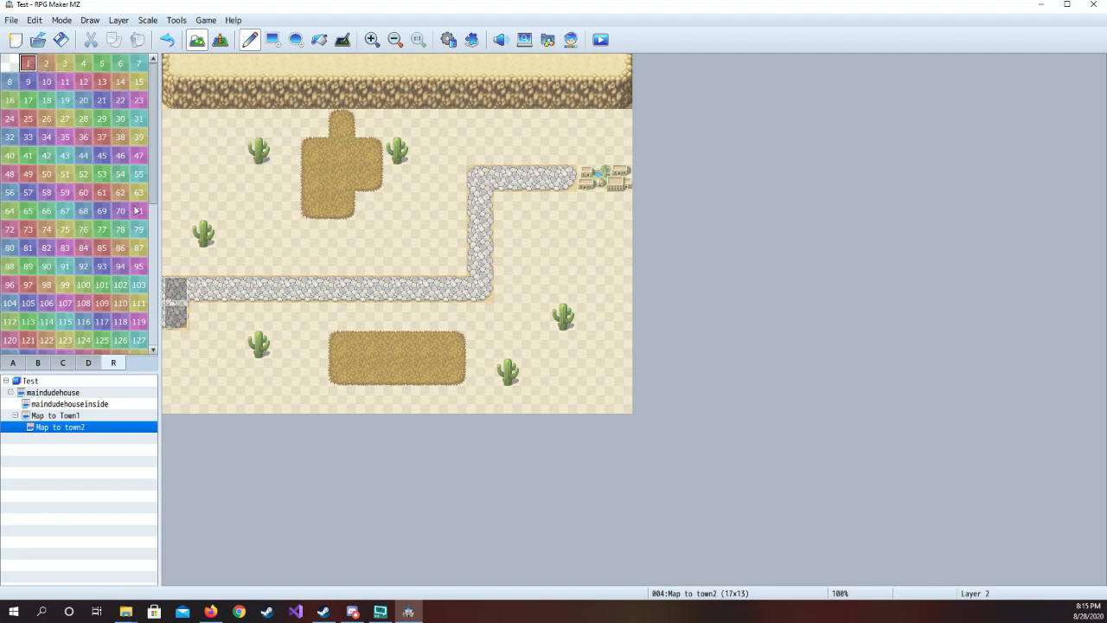
click(313, 152)
mouse_move(314, 180)
mouse_down()
mouse_move(314, 206)
mouse_move(342, 206)
mouse_move(342, 134)
mouse_move(367, 154)
mouse_move(368, 181)
mouse_up()
mouse_move(348, 349)
mouse_down()
mouse_move(448, 351)
mouse_move(451, 367)
mouse_move(341, 369)
mouse_up()
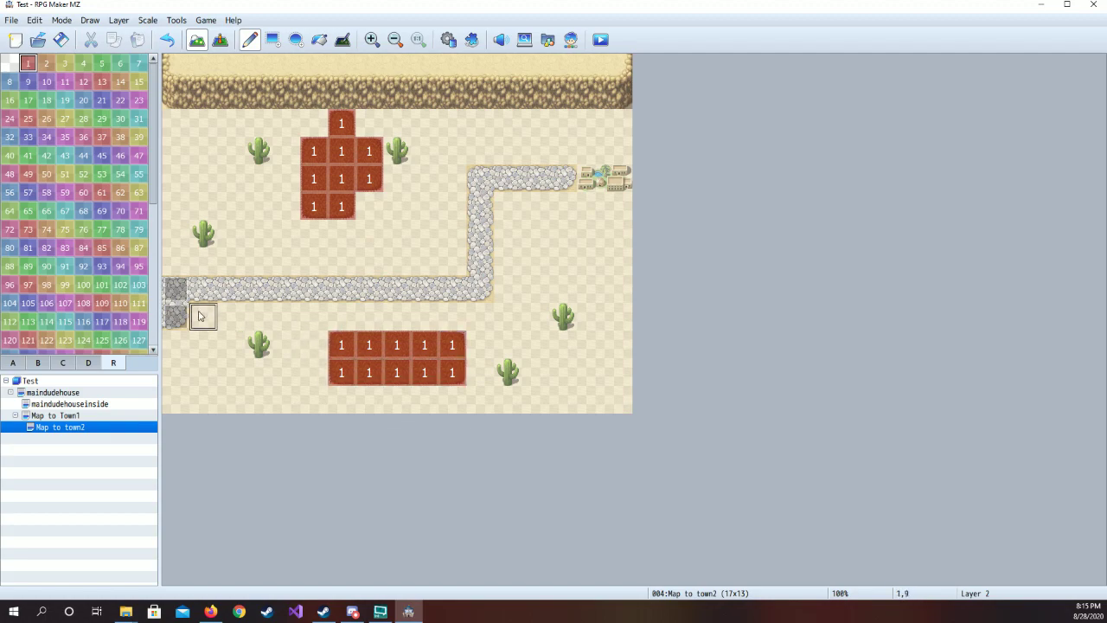
Paint region ID 2 over the remaining open desert ground and region ID 3 along the stone path
click(46, 66)
mouse_move(175, 123)
mouse_down()
mouse_move(279, 127)
mouse_move(286, 178)
mouse_move(282, 205)
mouse_move(184, 198)
mouse_move(173, 148)
mouse_move(255, 148)
mouse_move(251, 186)
mouse_move(178, 233)
mouse_move(182, 247)
mouse_move(229, 232)
mouse_move(256, 233)
mouse_move(265, 257)
mouse_move(294, 237)
mouse_move(345, 248)
mouse_move(364, 234)
mouse_move(370, 203)
mouse_move(455, 261)
mouse_move(451, 182)
mouse_move(396, 184)
mouse_move(394, 126)
mouse_move(423, 119)
mouse_move(564, 140)
mouse_move(615, 128)
mouse_move(605, 147)
mouse_move(452, 147)
mouse_up()
mouse_move(480, 317)
mouse_down()
mouse_move(195, 320)
mouse_move(178, 341)
mouse_move(173, 395)
mouse_move(202, 395)
mouse_move(256, 345)
mouse_move(230, 390)
mouse_move(285, 395)
mouse_move(309, 338)
mouse_move(334, 407)
mouse_move(621, 398)
mouse_move(622, 371)
mouse_move(490, 377)
mouse_move(483, 346)
mouse_move(610, 346)
mouse_move(638, 283)
mouse_move(629, 221)
mouse_move(620, 254)
mouse_move(562, 317)
mouse_move(502, 312)
mouse_move(514, 223)
mouse_move(596, 208)
mouse_move(598, 286)
mouse_move(544, 285)
mouse_move(585, 244)
mouse_move(560, 260)
mouse_up()
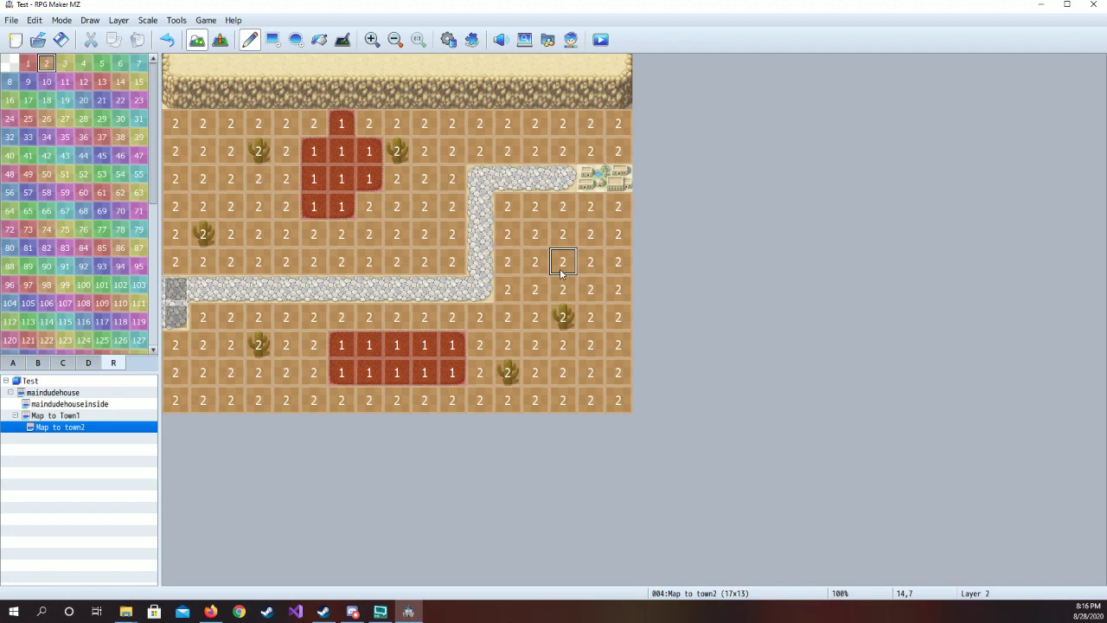
click(68, 68)
mouse_move(175, 317)
mouse_down()
mouse_move(173, 290)
mouse_move(477, 289)
mouse_move(479, 178)
mouse_move(564, 180)
mouse_up()
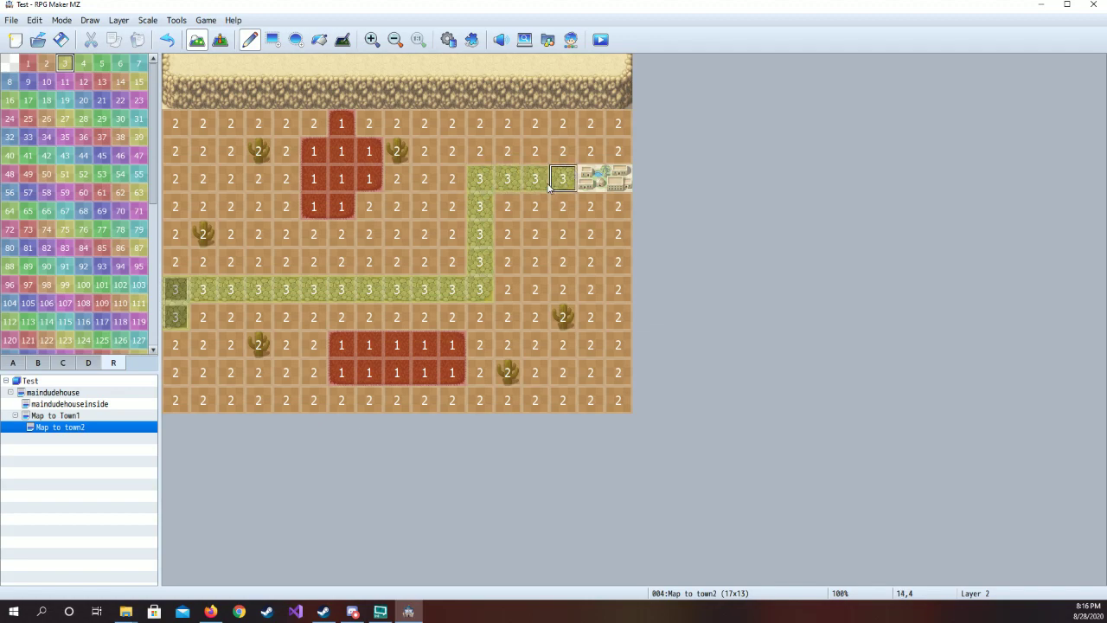
In the properties of Map to town2, add a Desert Worm*2 encounter with weight 2, limited to region ID 2
right_click(103, 432)
click(126, 438)
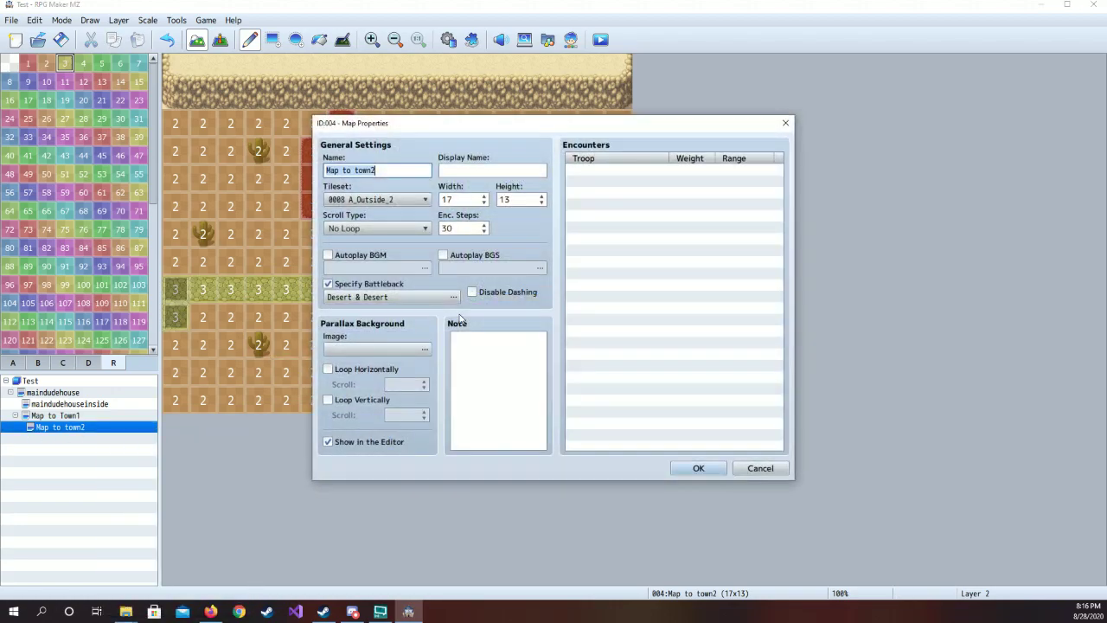
double_click(652, 172)
click(611, 317)
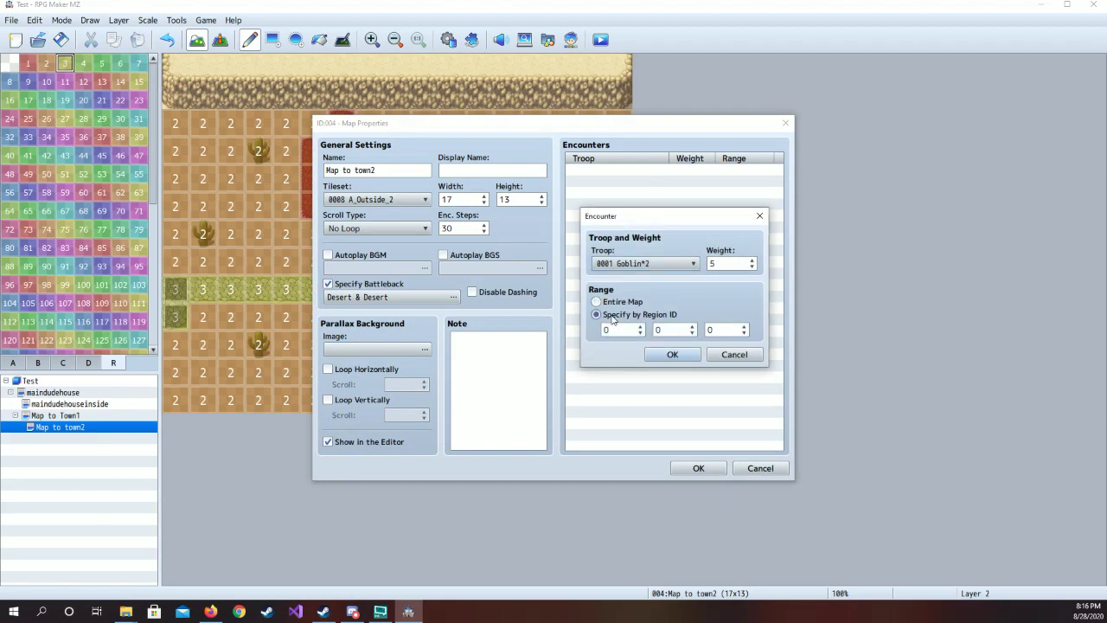
click(662, 264)
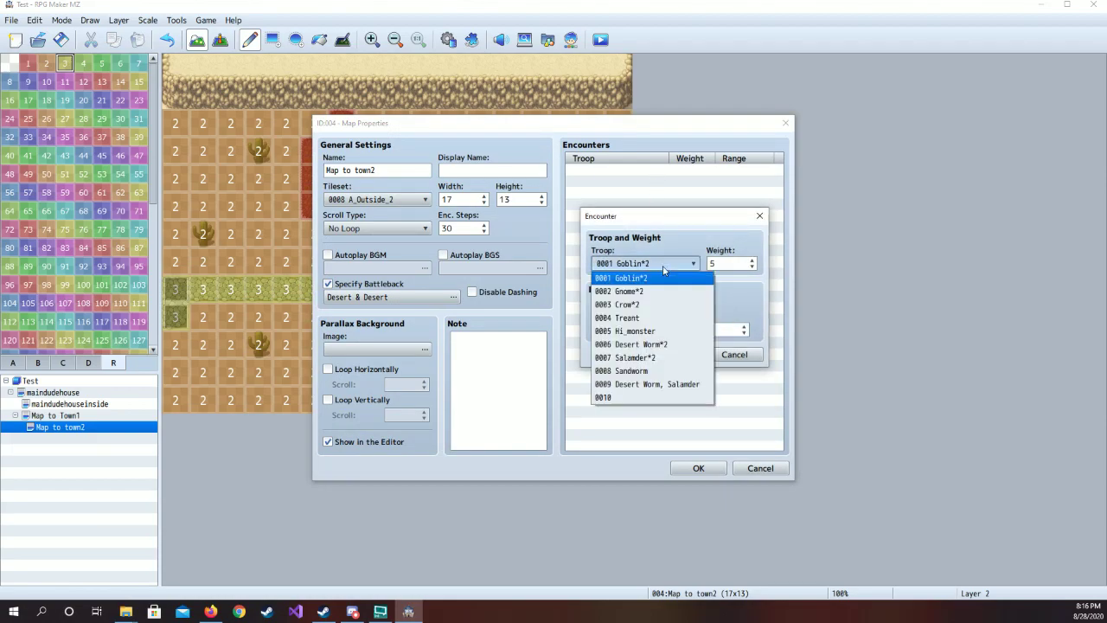
click(661, 344)
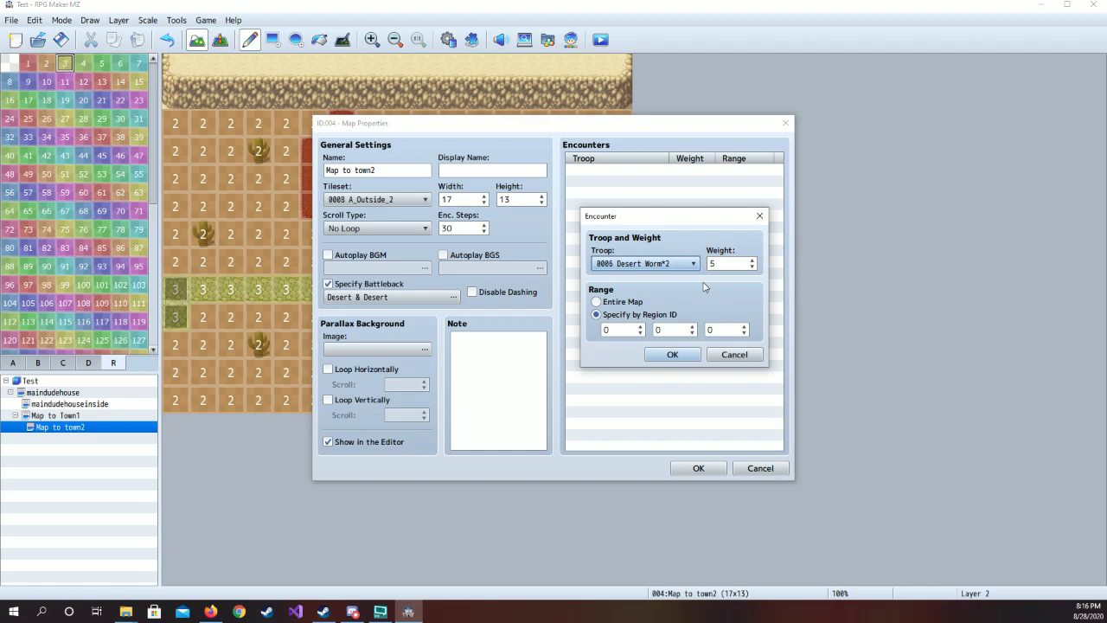
click(640, 330)
text(2)
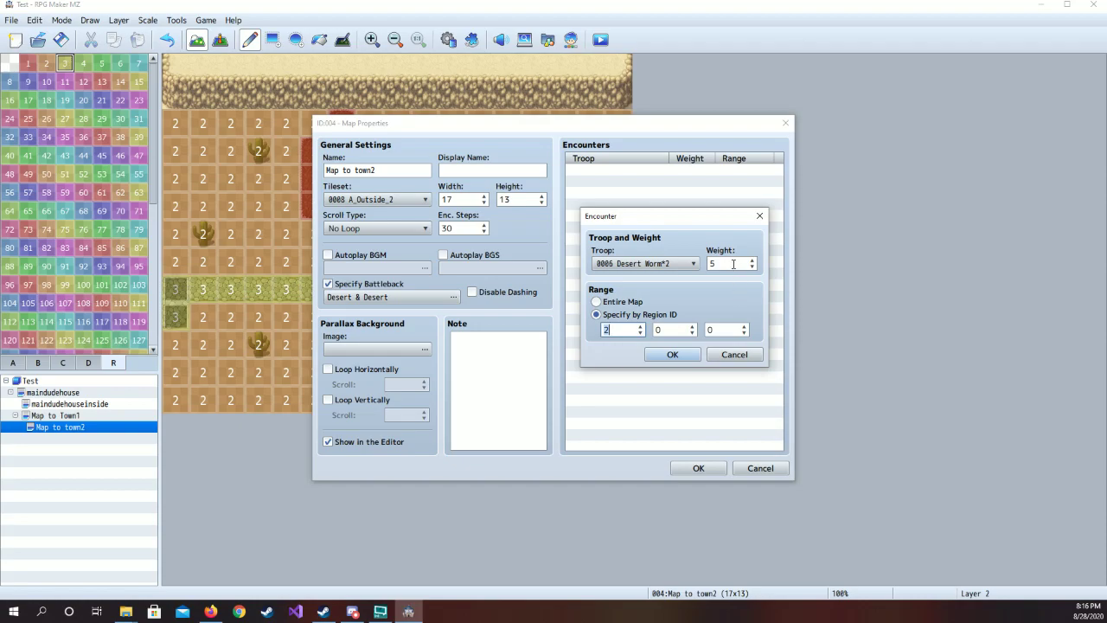
click(723, 265)
click(672, 354)
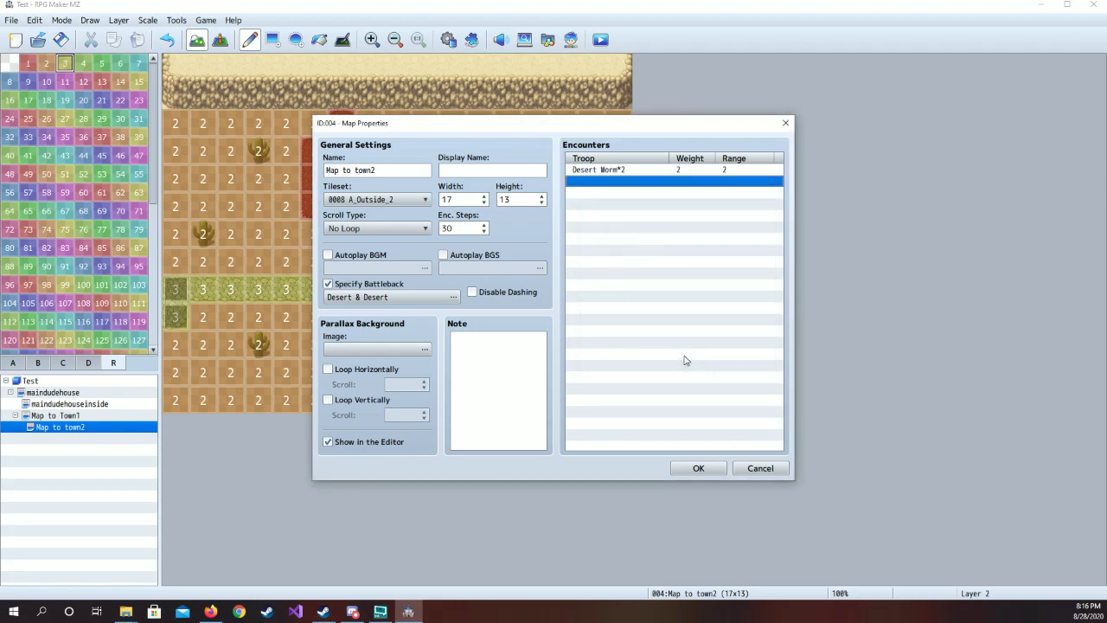
Add a Salamder*2 encounter with weight 2, limited to region ID 1
double_click(606, 184)
click(648, 265)
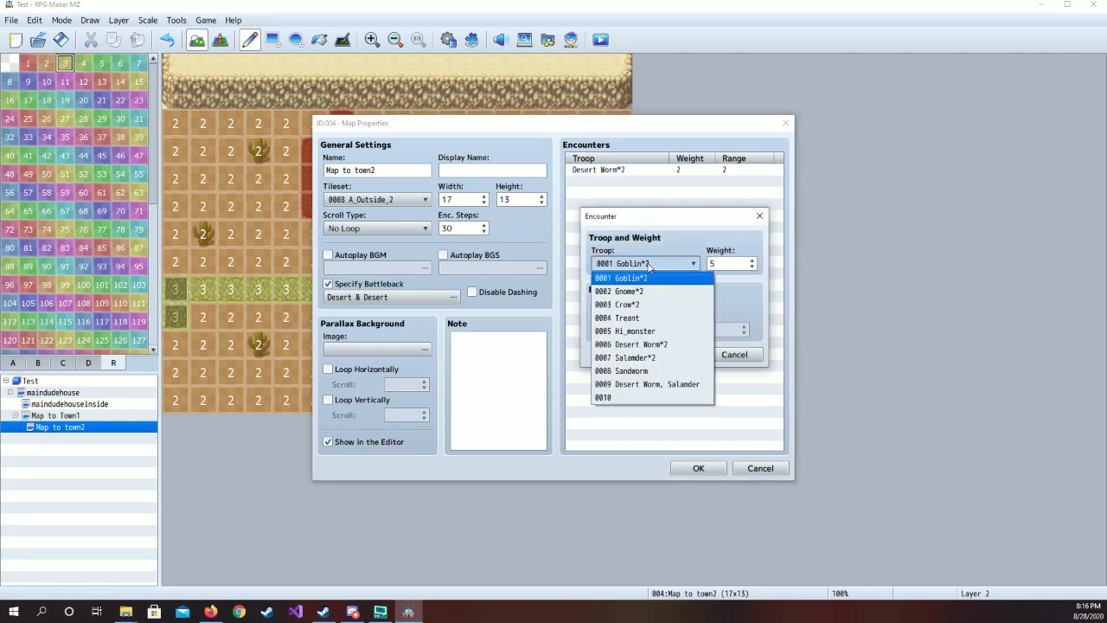
click(664, 358)
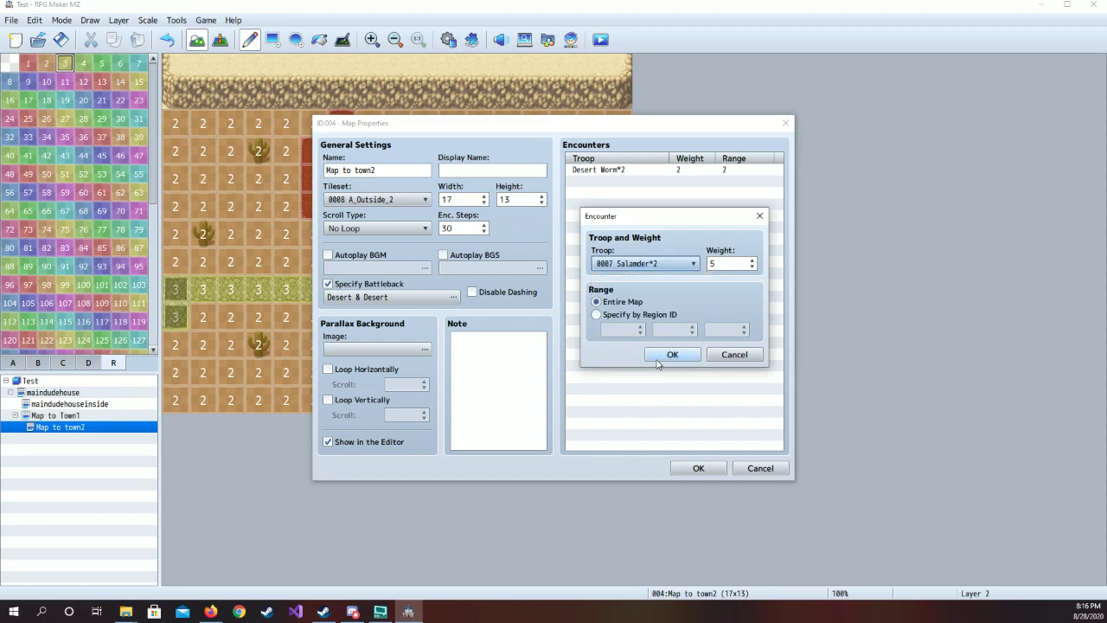
click(597, 314)
click(628, 329)
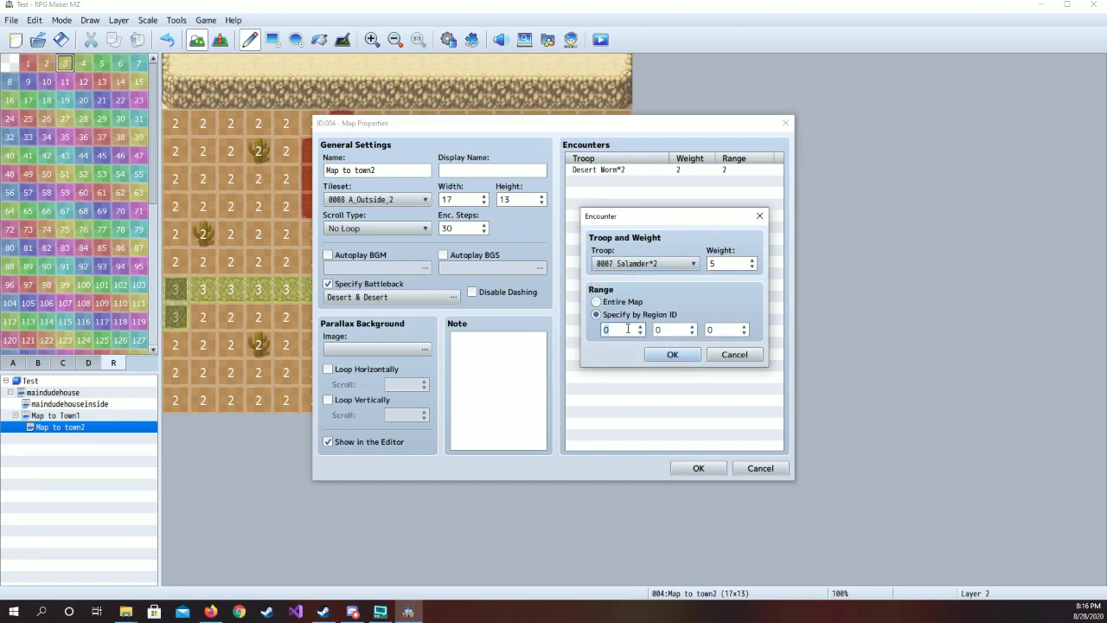
click(723, 265)
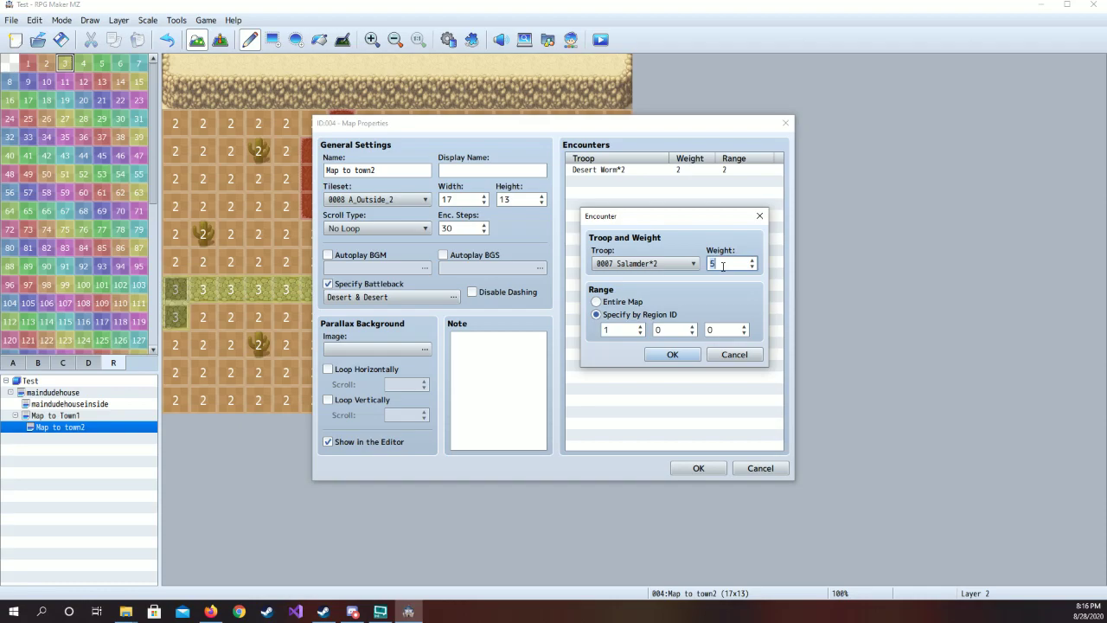
click(673, 354)
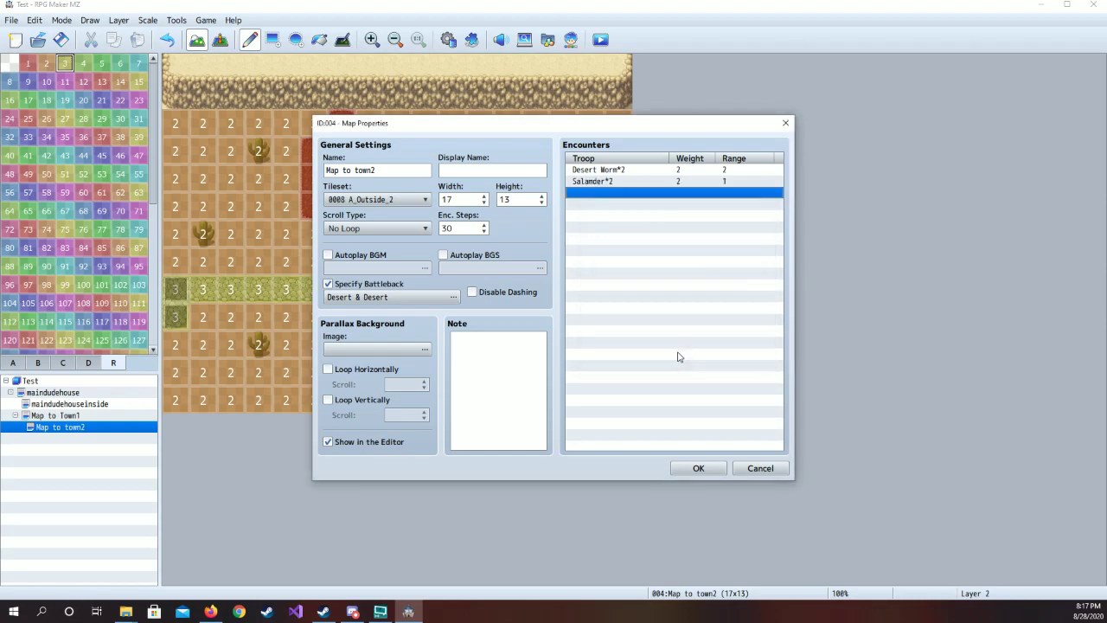
Add a Sandworm encounter with weight 7, limited to region ID 2
double_click(633, 195)
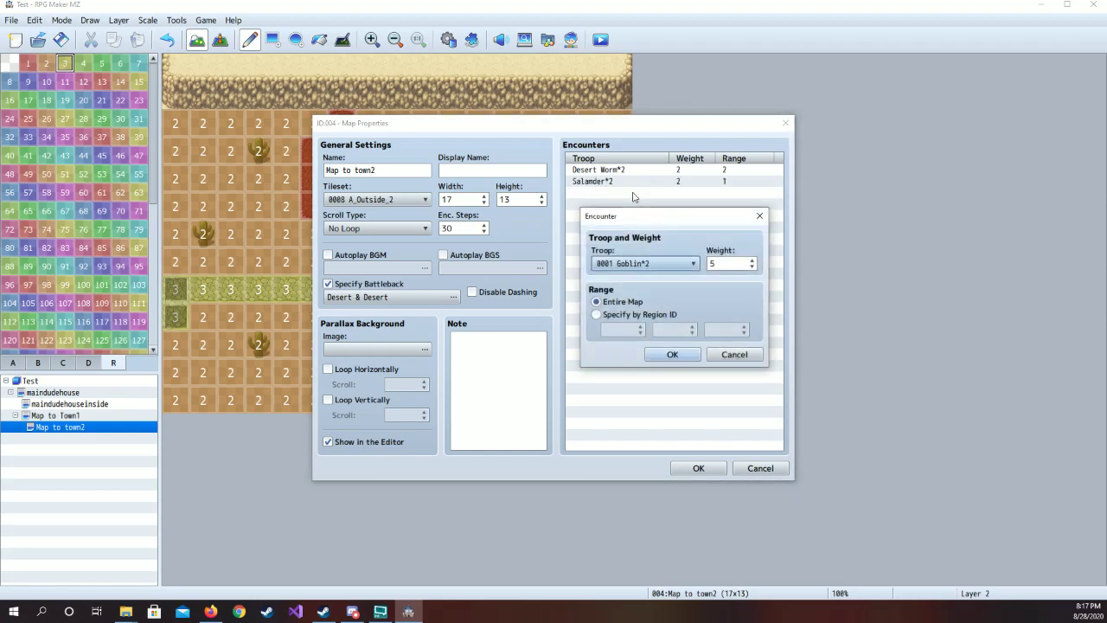
click(640, 263)
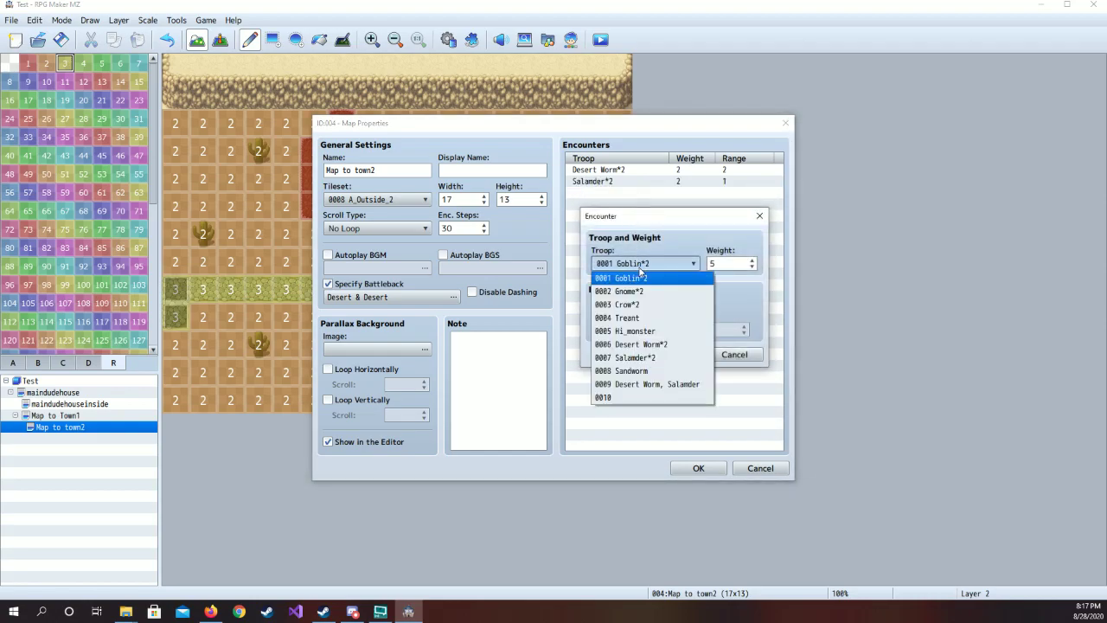
click(662, 370)
click(636, 314)
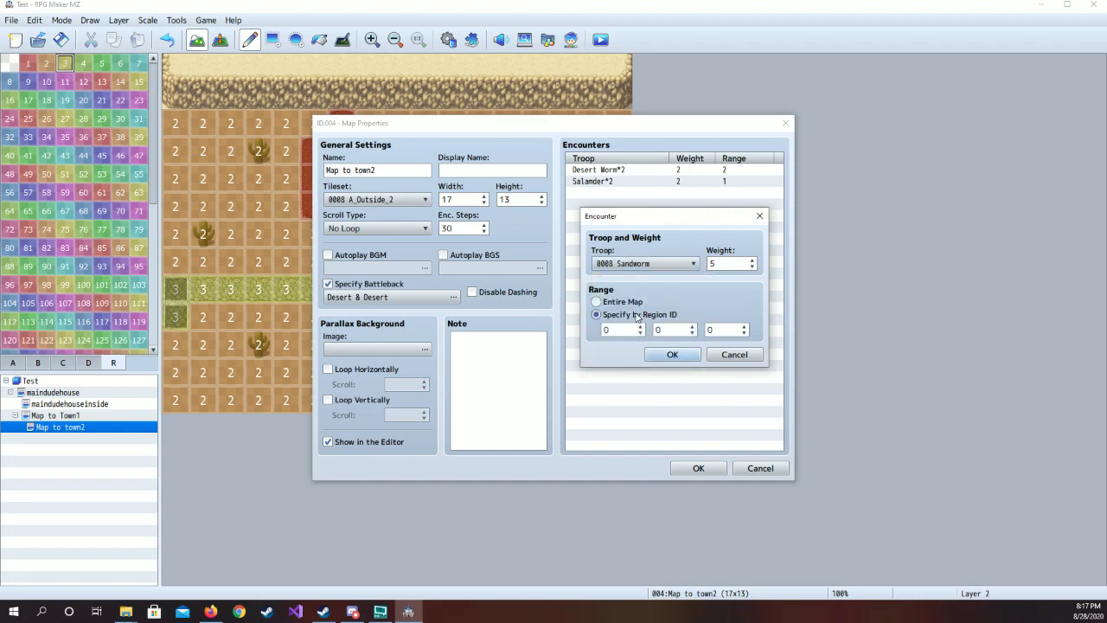
click(640, 330)
click(717, 265)
click(690, 349)
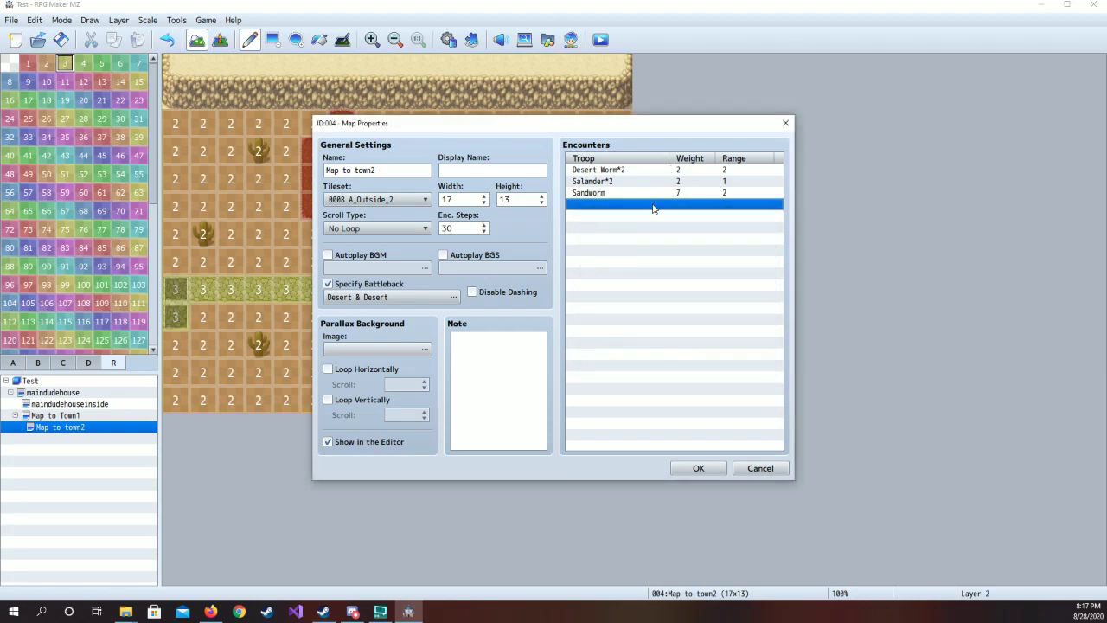
Add a Desert Worm, Salamder encounter with weight 5, limited to region ID 3
double_click(653, 205)
click(654, 264)
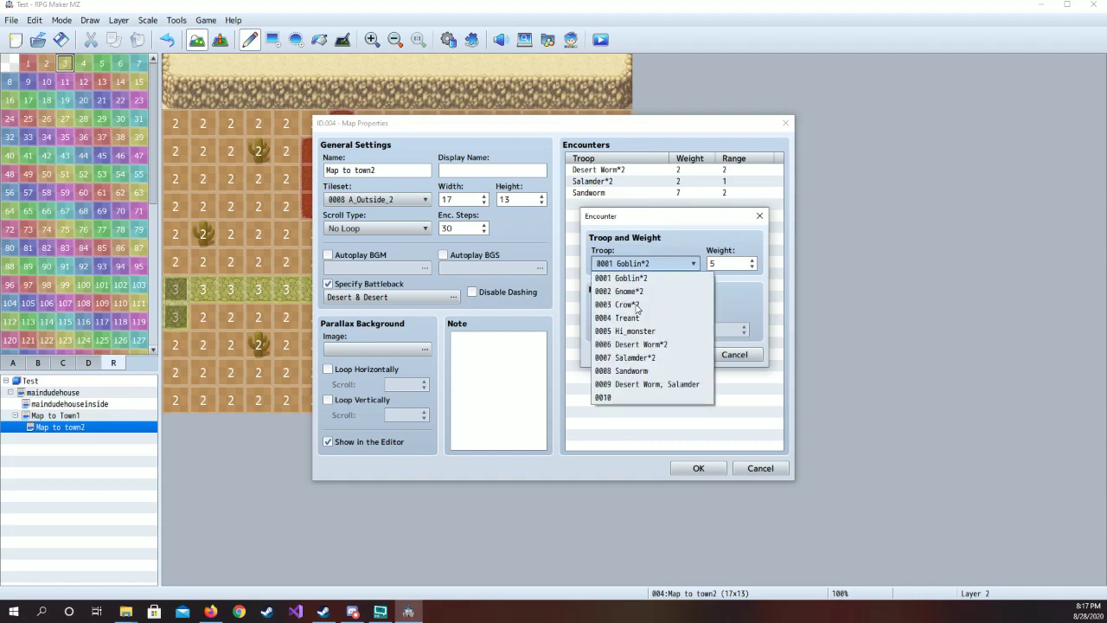
click(649, 384)
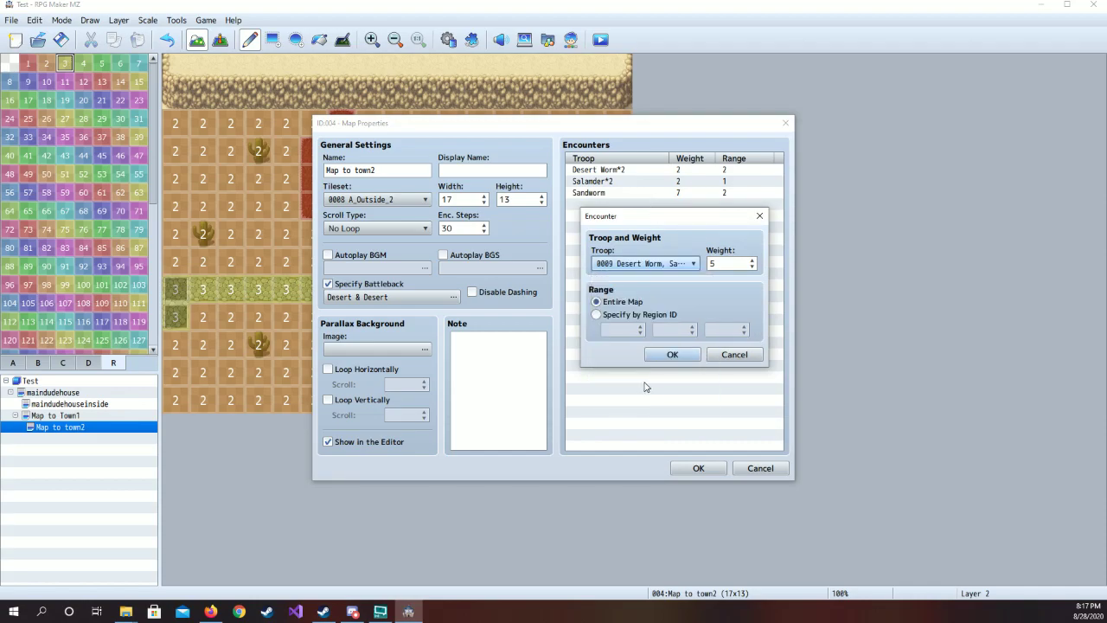
click(596, 314)
click(621, 332)
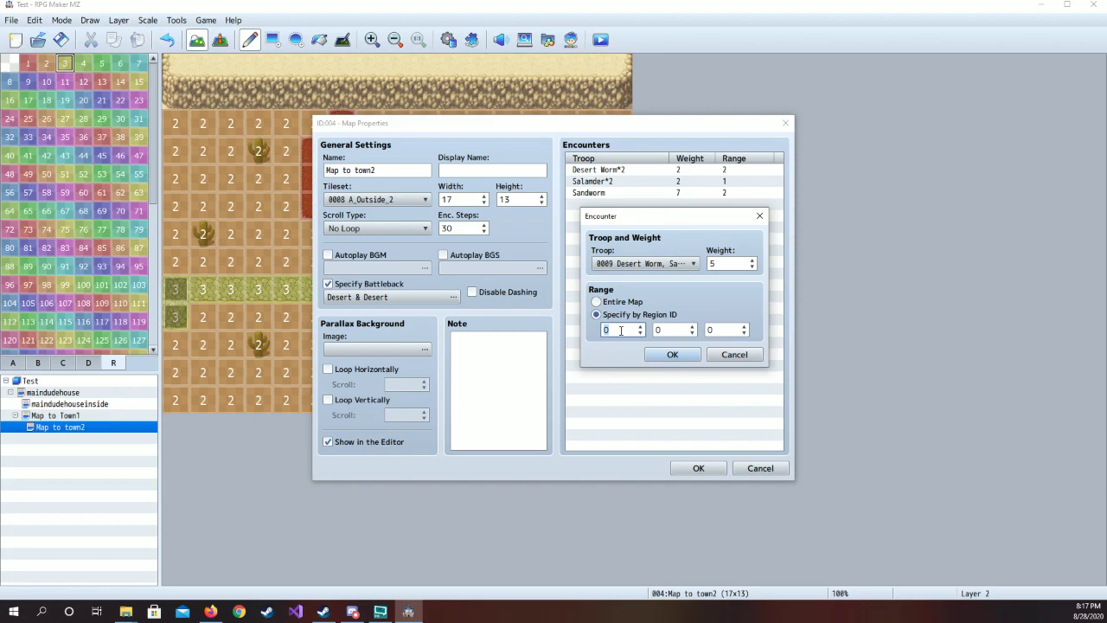
click(689, 355)
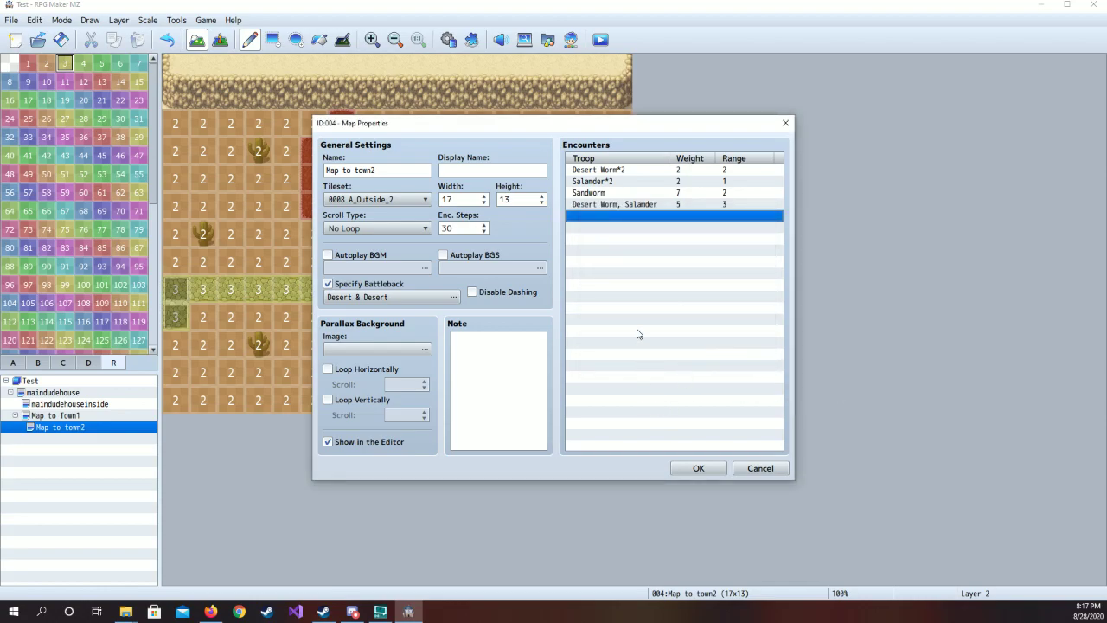
double_click(638, 221)
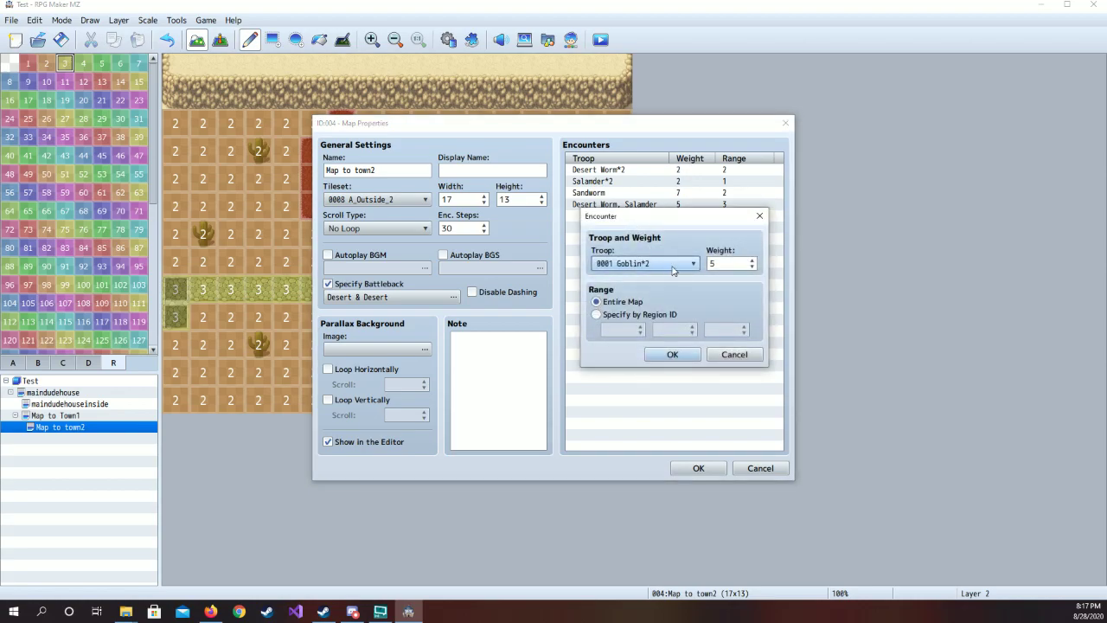
click(676, 267)
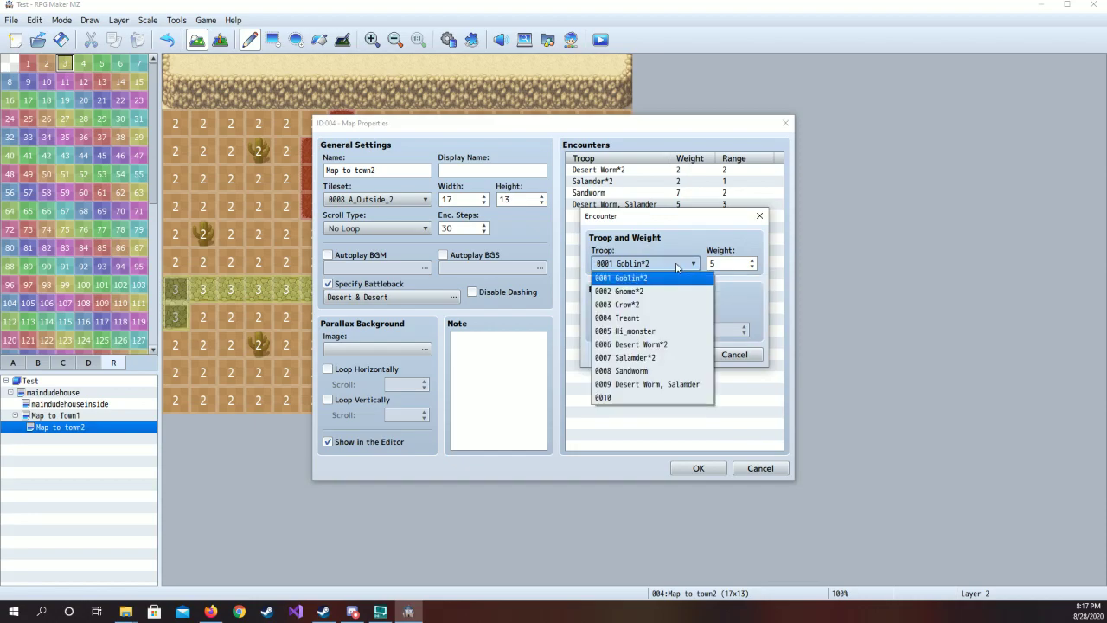
click(650, 384)
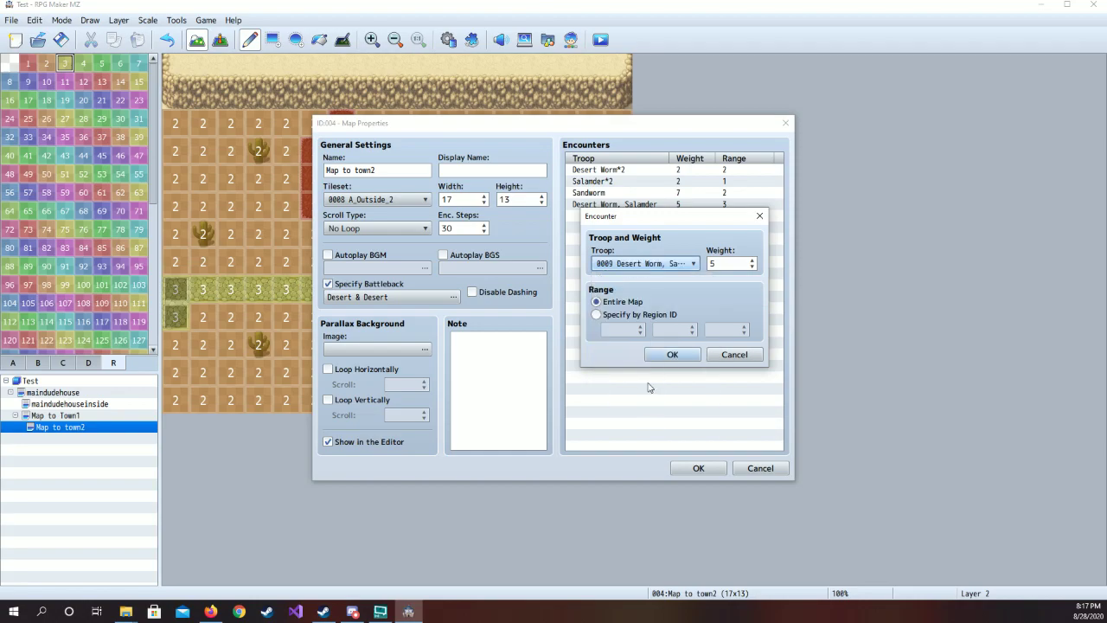
click(636, 315)
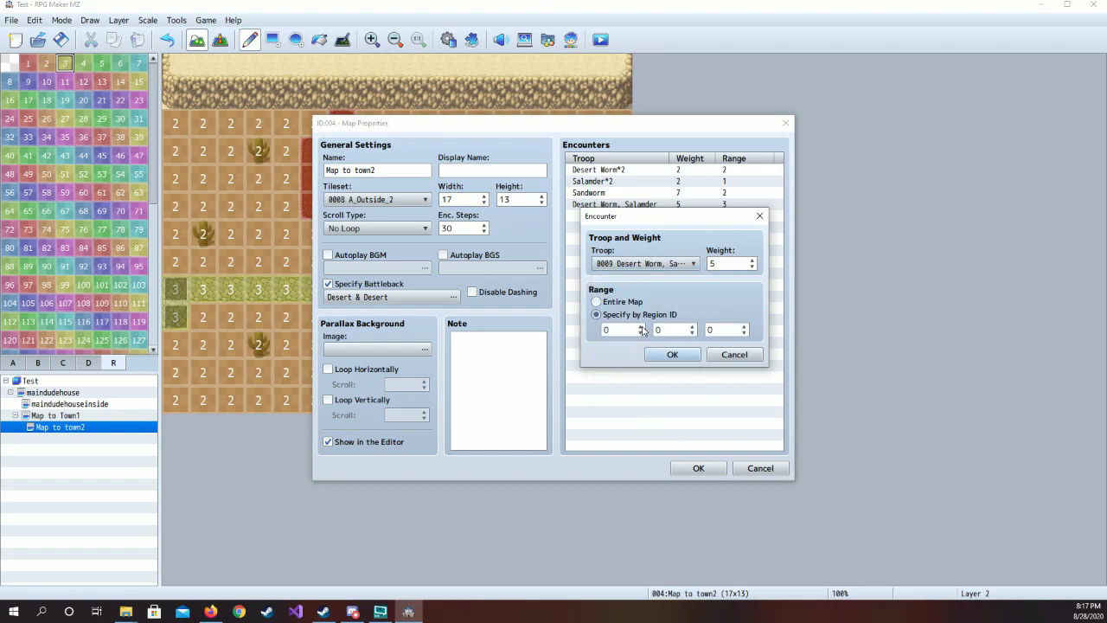
click(734, 354)
Extend the range of the Desert Worm, Salamder encounter with region IDs 2 and 1
right_click(723, 205)
click(744, 209)
click(674, 330)
click(718, 331)
click(672, 354)
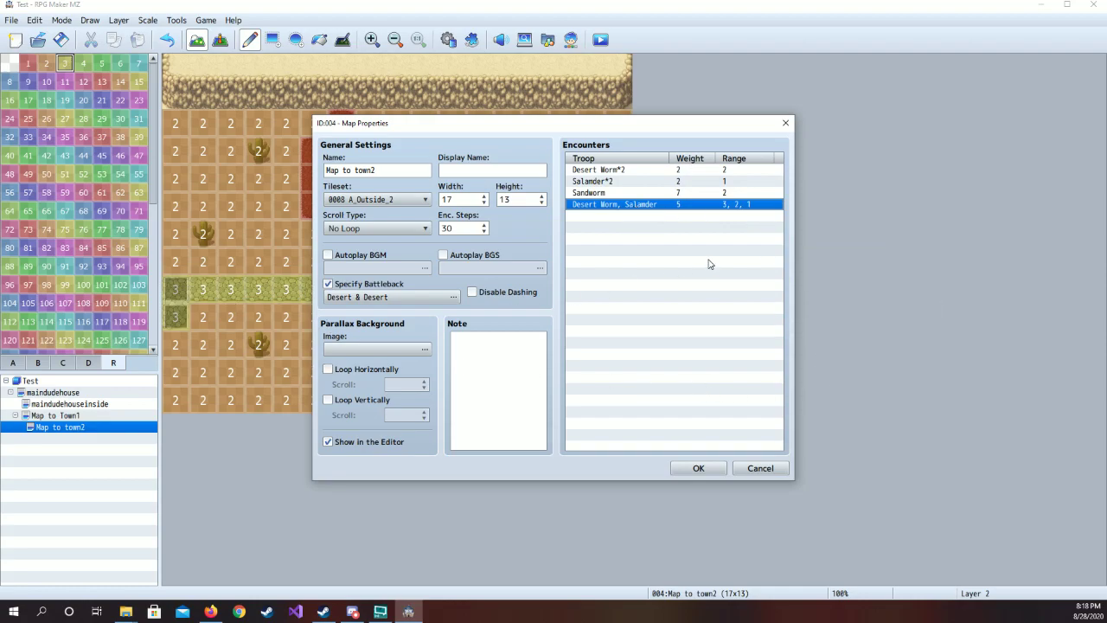
Add a second Salamder*2 encounter with weight 2, limited to region ID 3, and apply the map properties
right_click(617, 222)
click(643, 226)
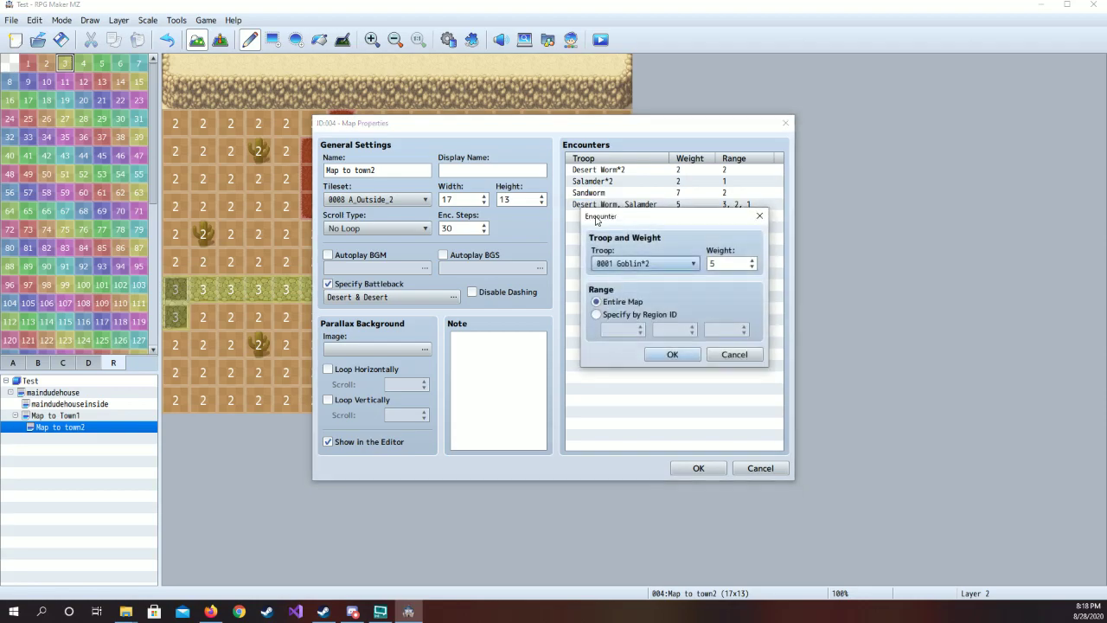
click(649, 263)
click(640, 358)
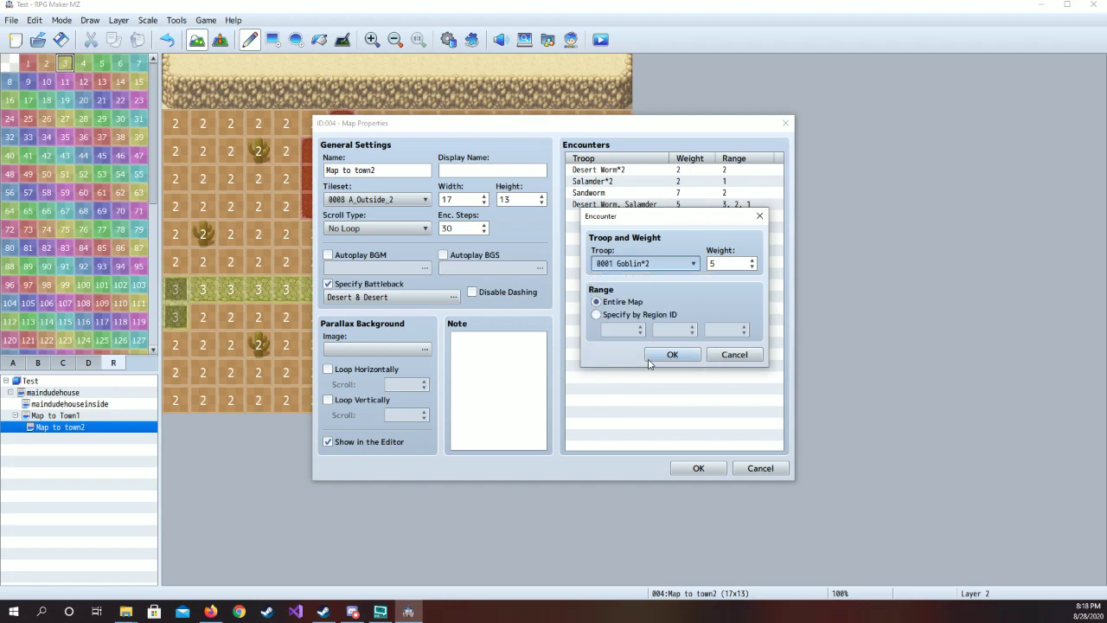
click(644, 316)
click(641, 327)
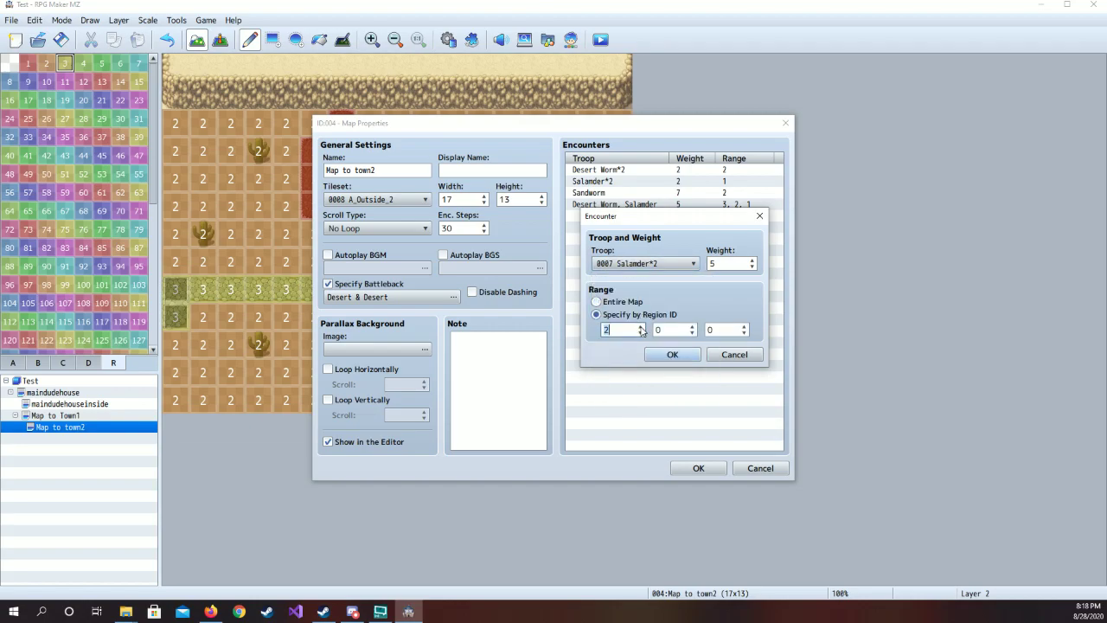
click(732, 263)
click(672, 354)
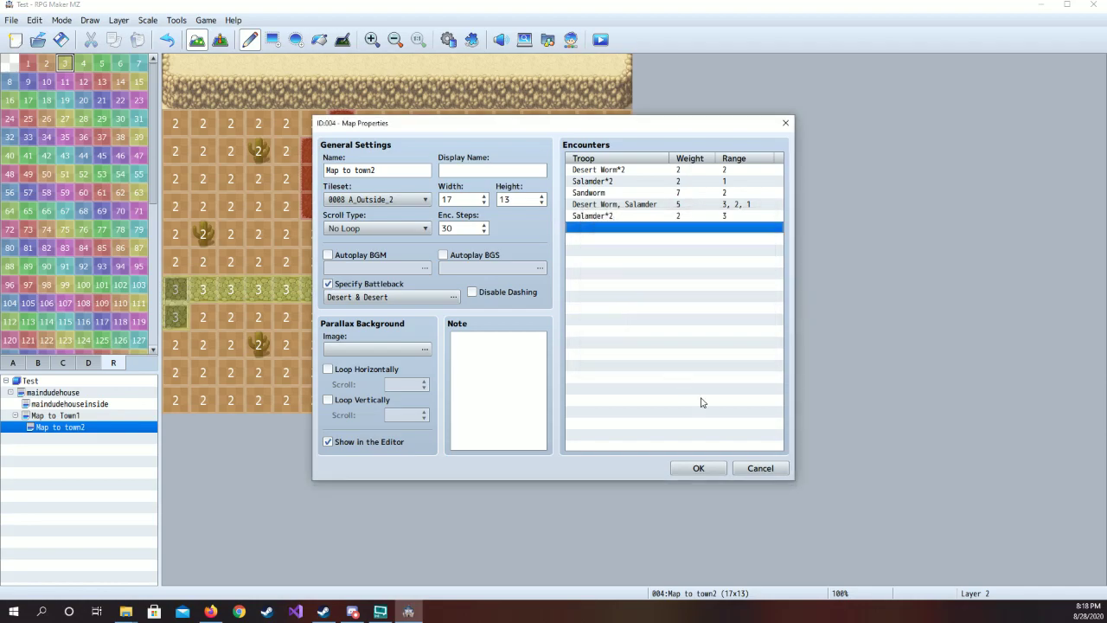
click(699, 468)
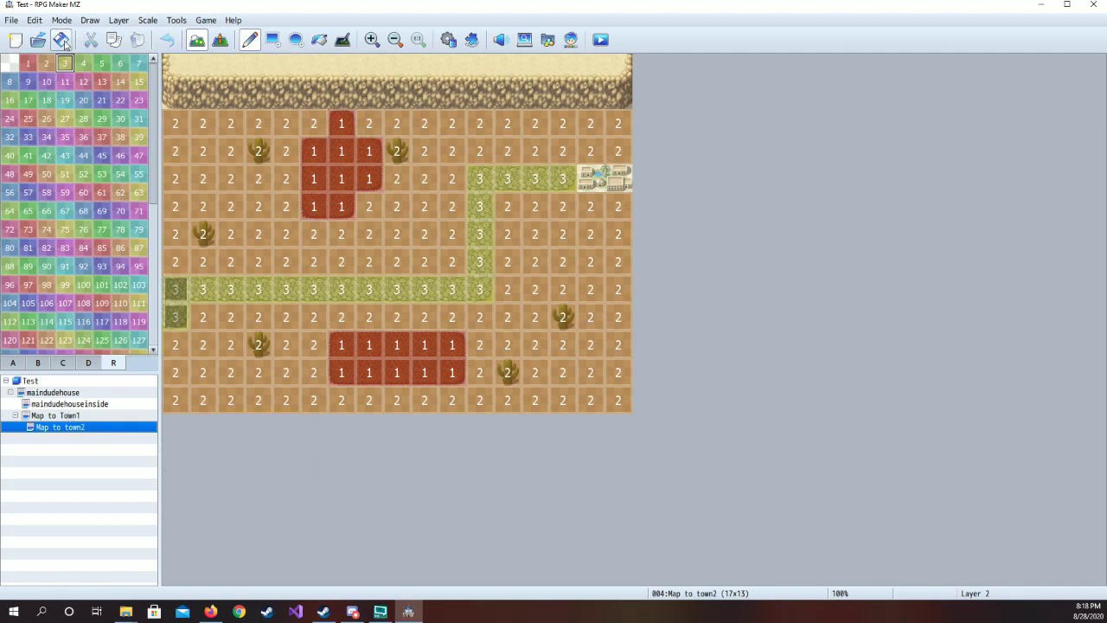
Show maindudehouse in event mode and playtest the project, starting a new game and walking the character up into the house
click(60, 395)
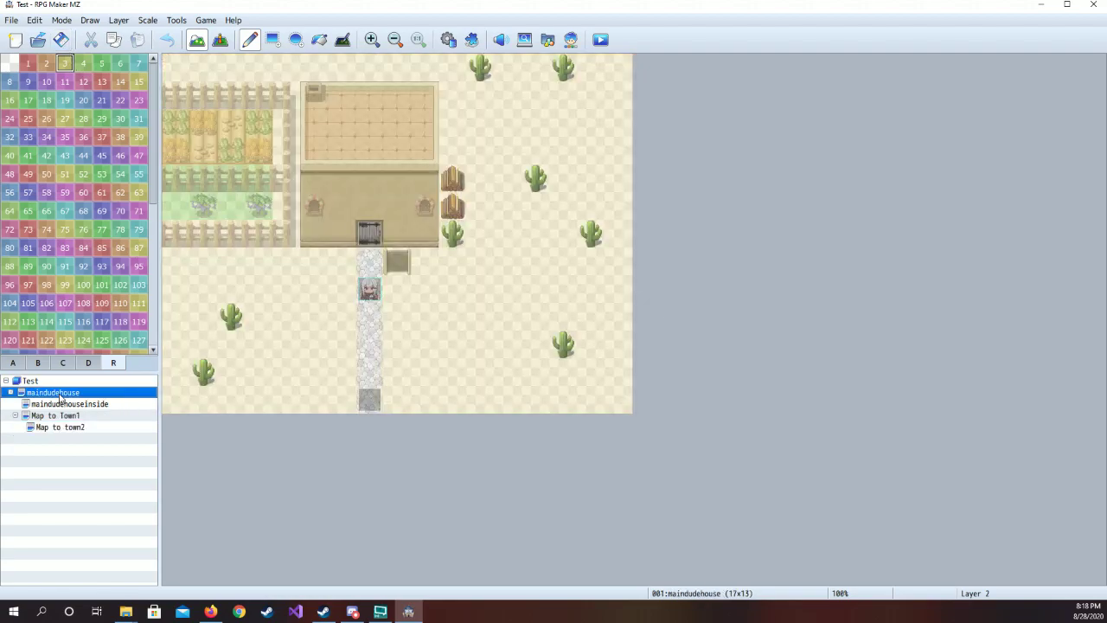
click(219, 40)
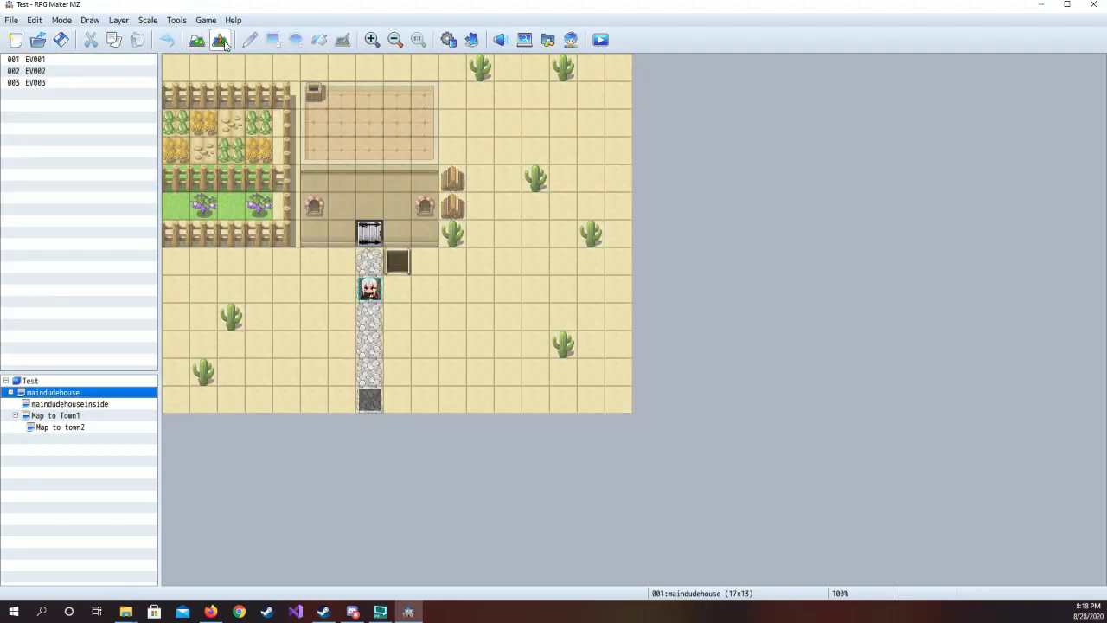
click(609, 39)
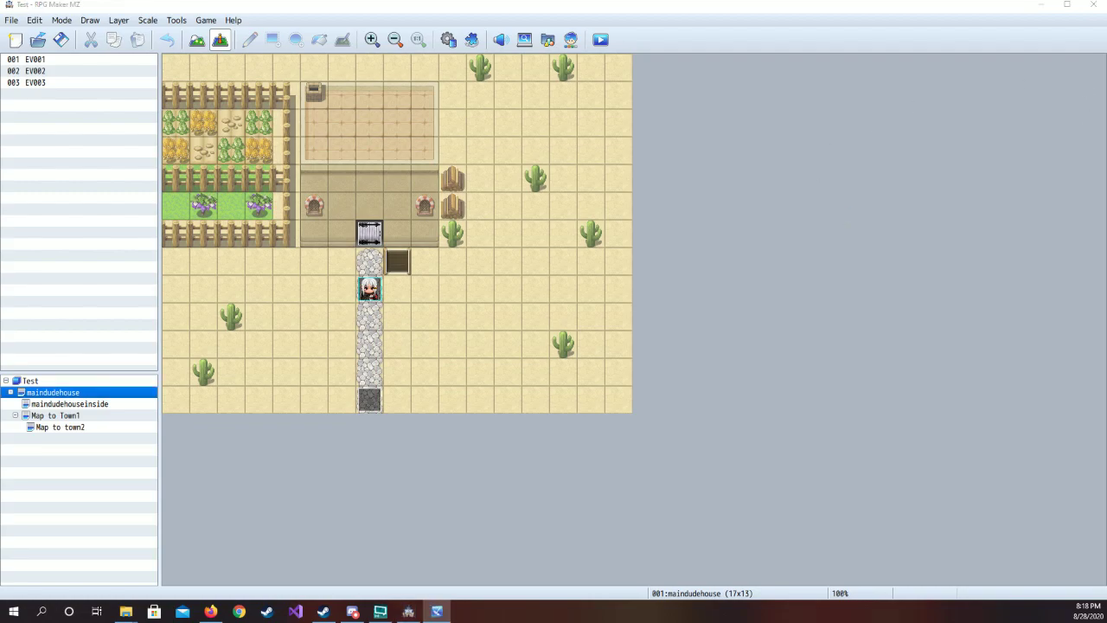
drag(1106, 126, 658, 131)
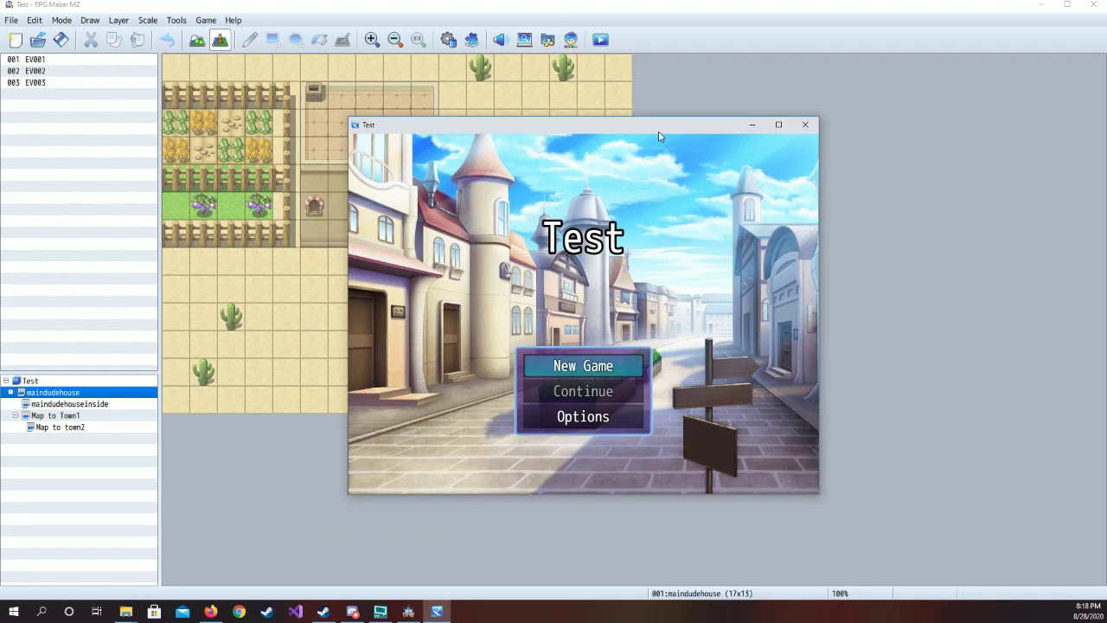
key(Return)
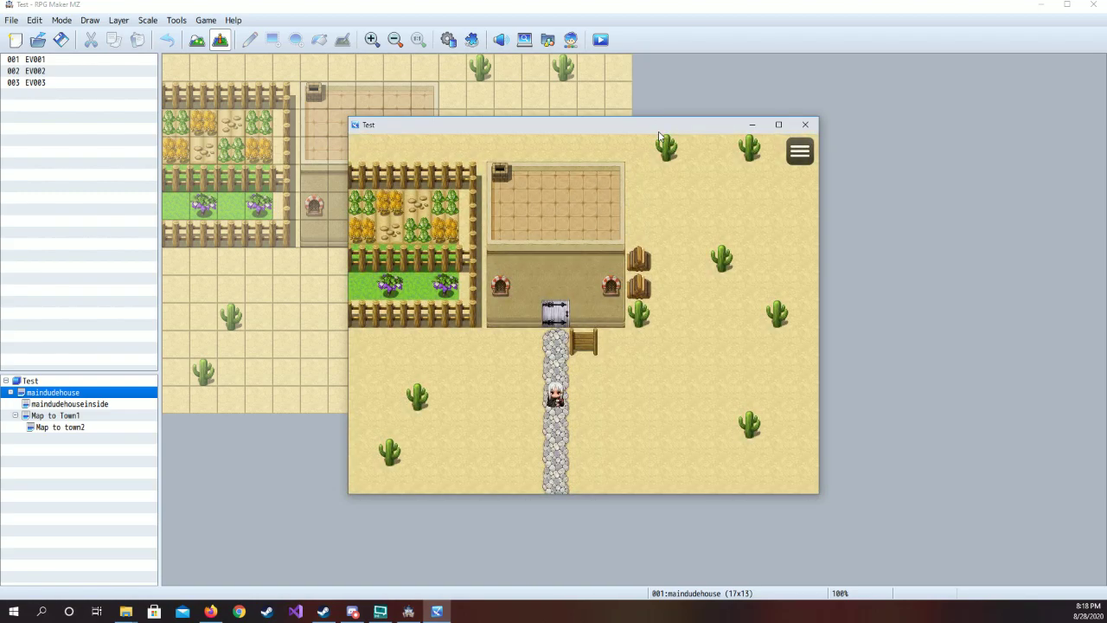
key(Up)
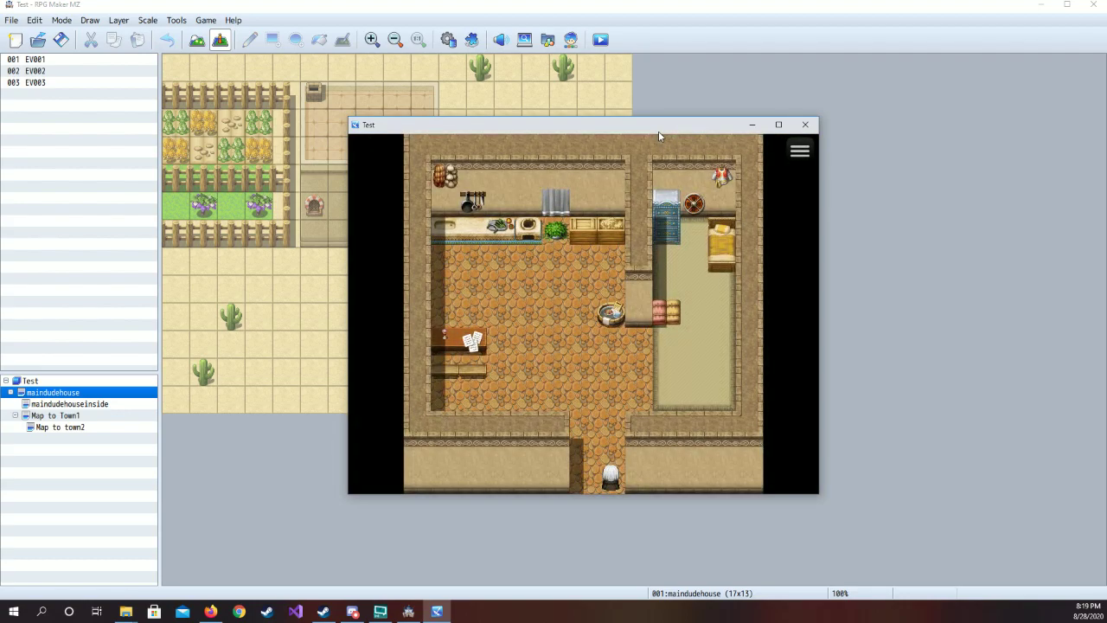
Walk the character through the house to the bed in the side room and accept the offer to rest
key(Up)
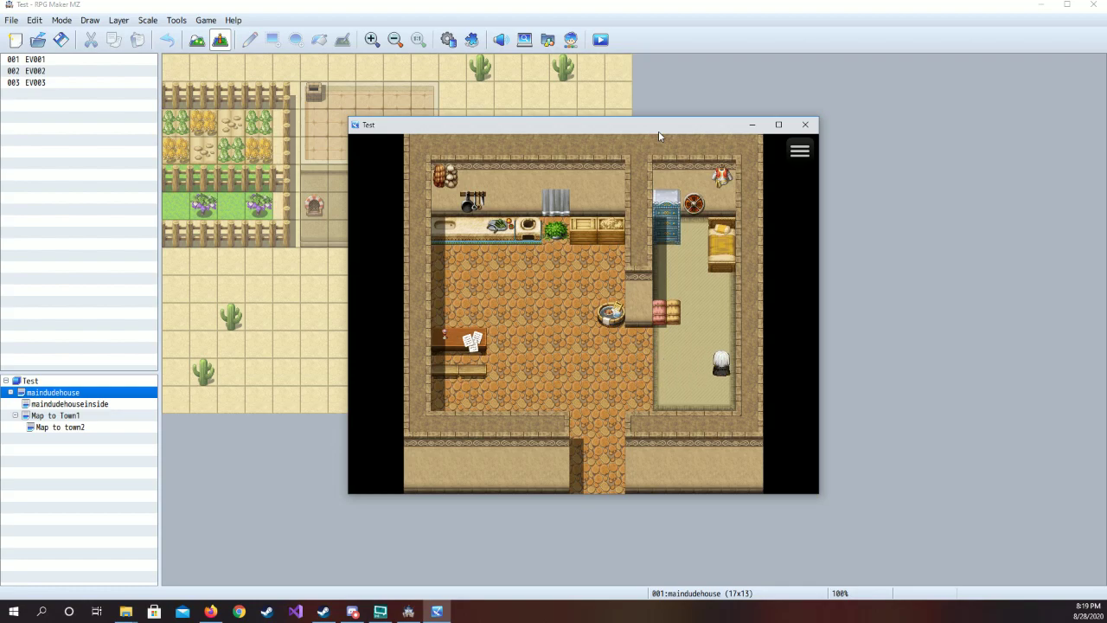
key(Up)
key(Left)
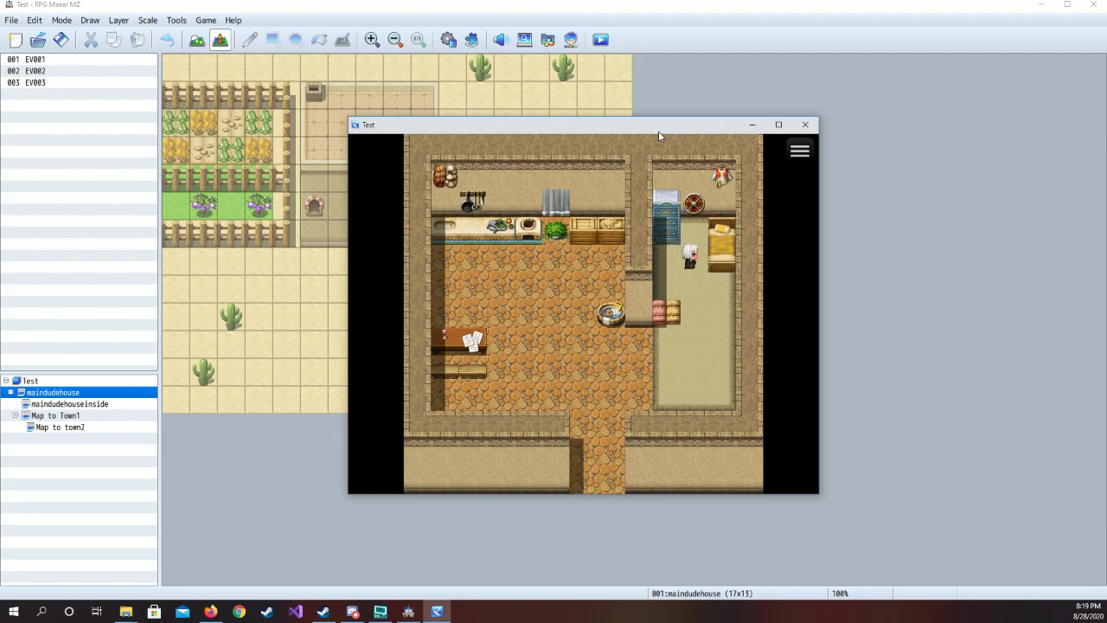
key(Return)
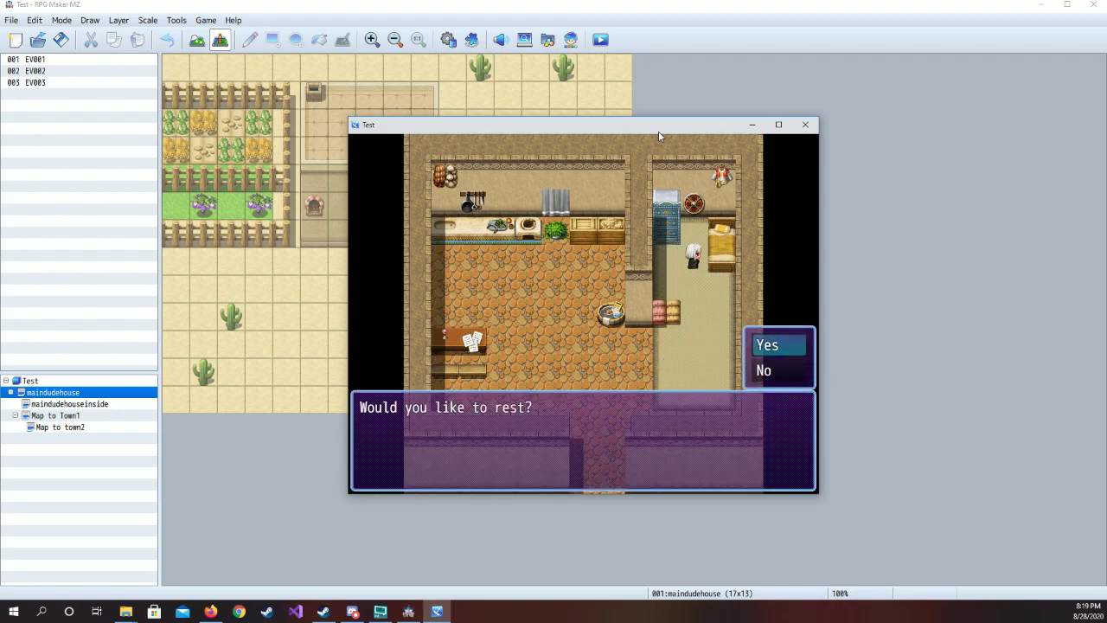
key(Return)
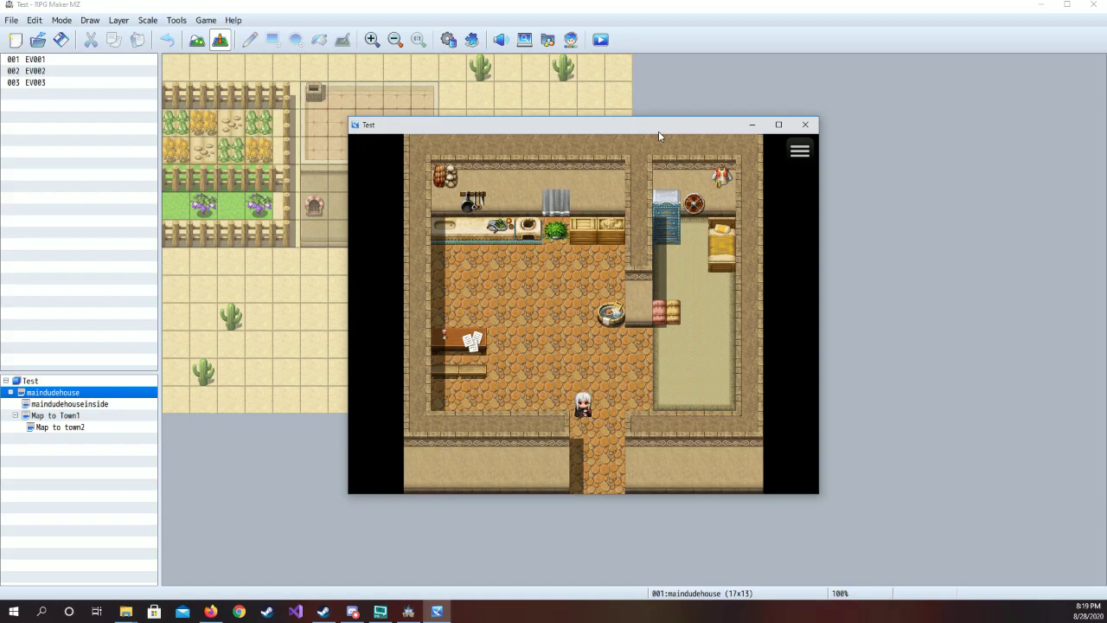
Walk the character out of the house and along the stone path through Map to Town1 until an encounter starts
key(Down)
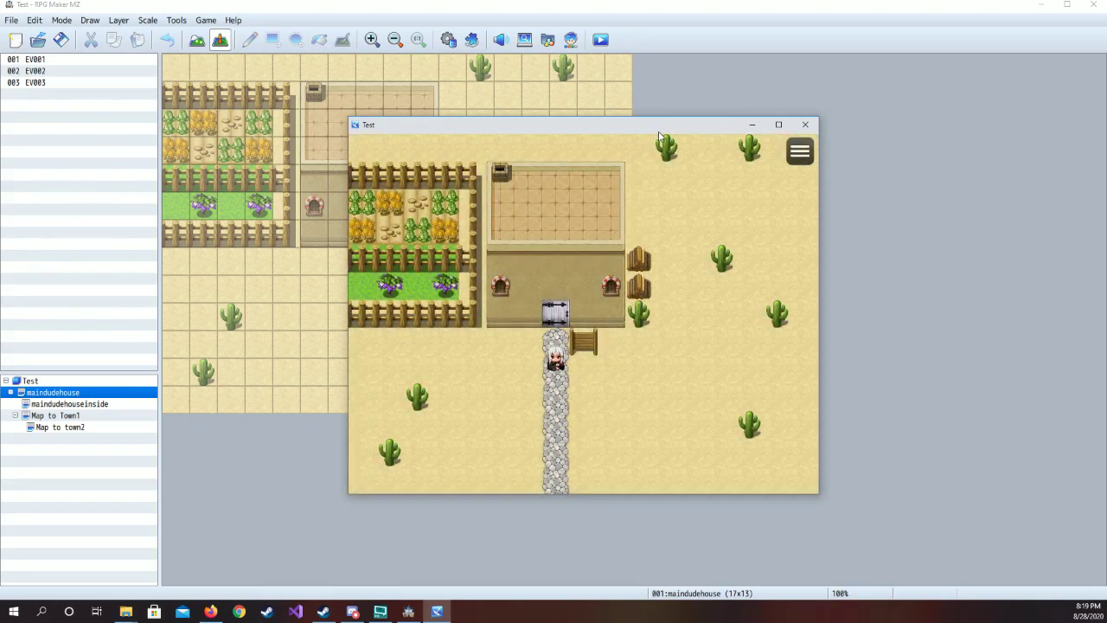
key(Down)
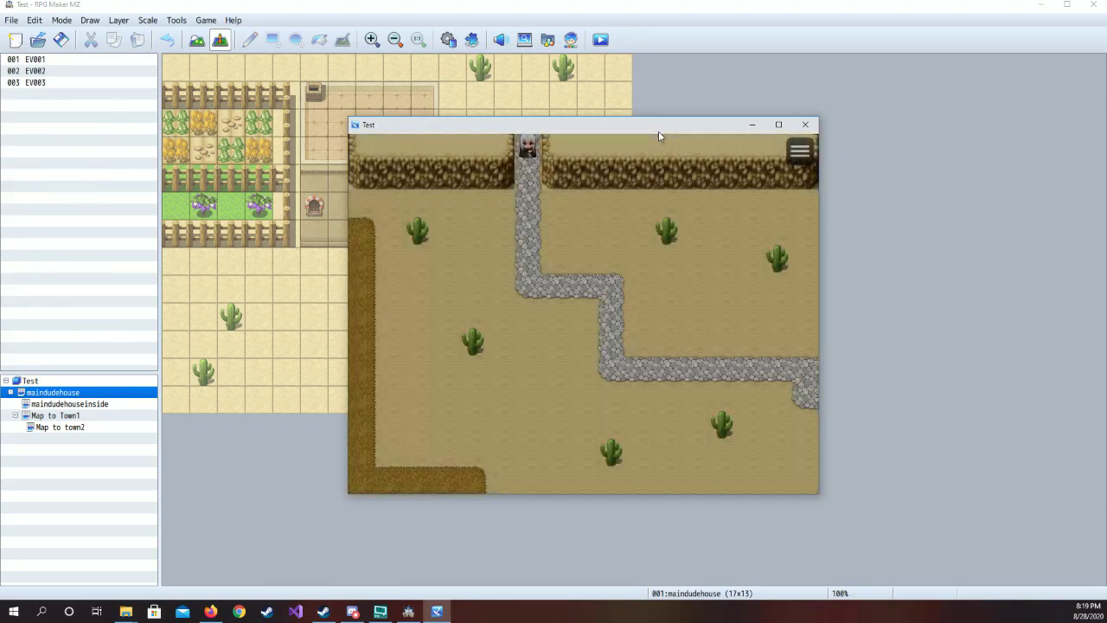
key(Down)
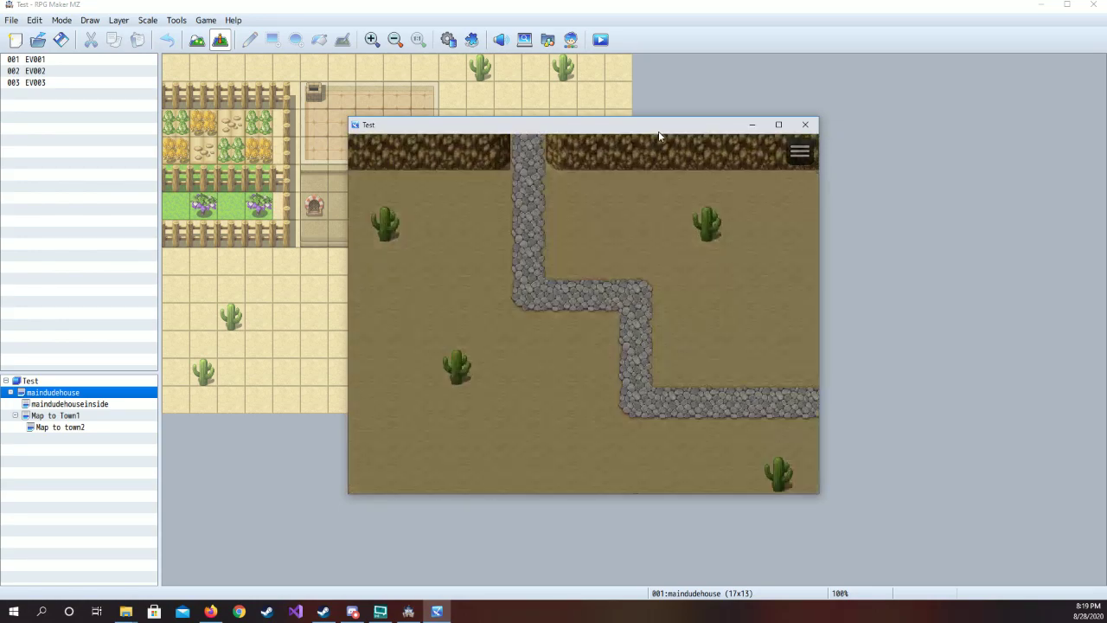
Fight the two-Salamder encounter on Map to Town1 using Attack each turn and dismiss the victory messages
key(Return)
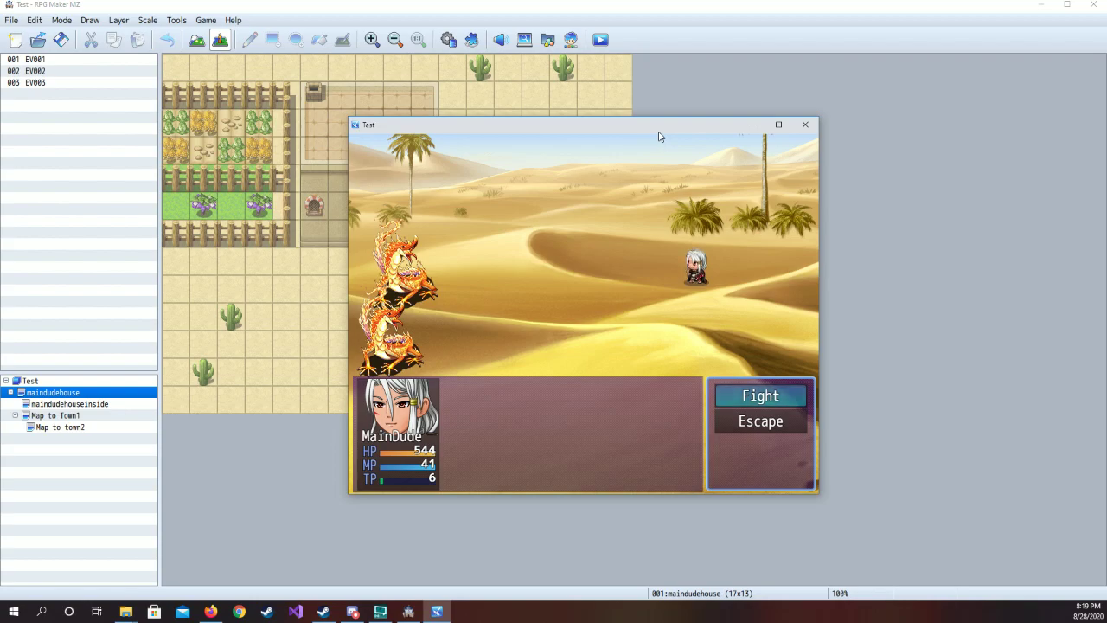
key(Return)
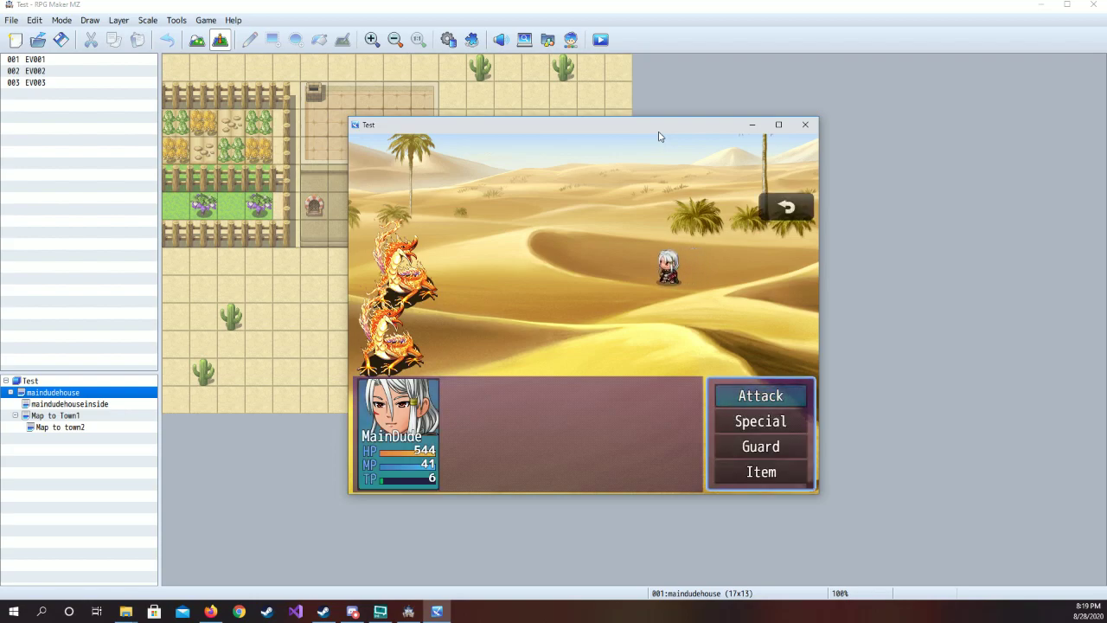
key(Return)
key(Return)
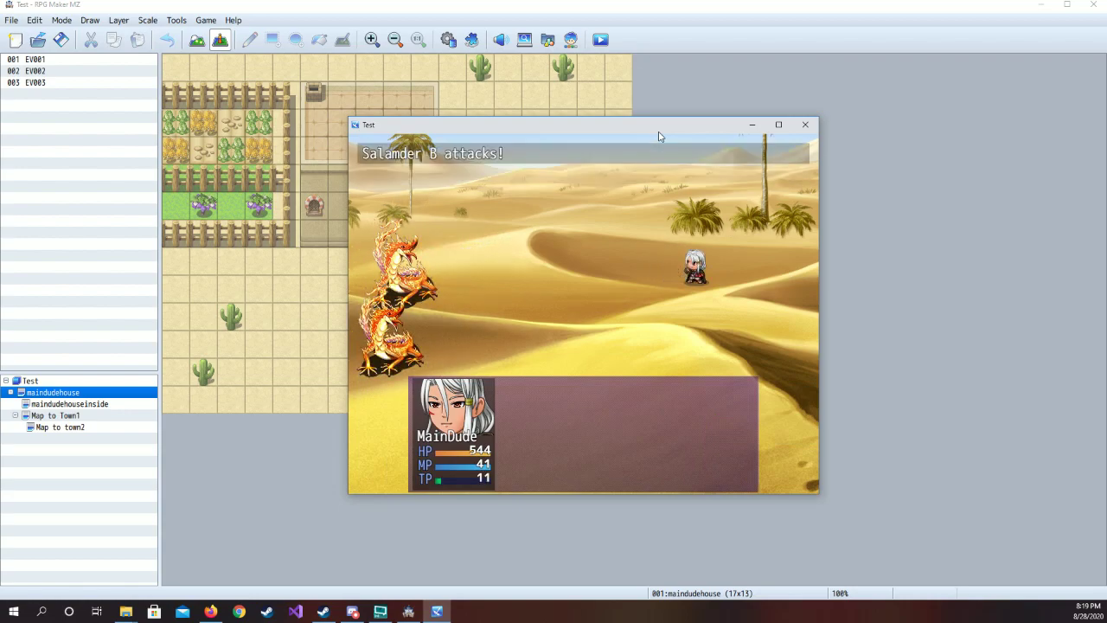
key(Return)
key(Return)
key(Return)
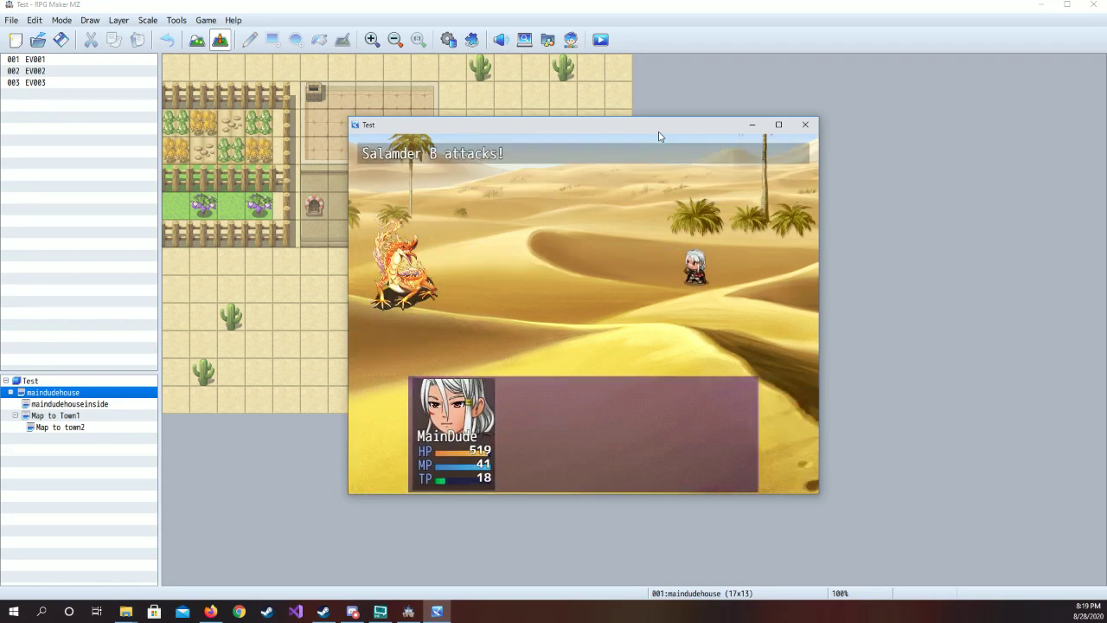
key(Return)
key(Return)
key(Return)
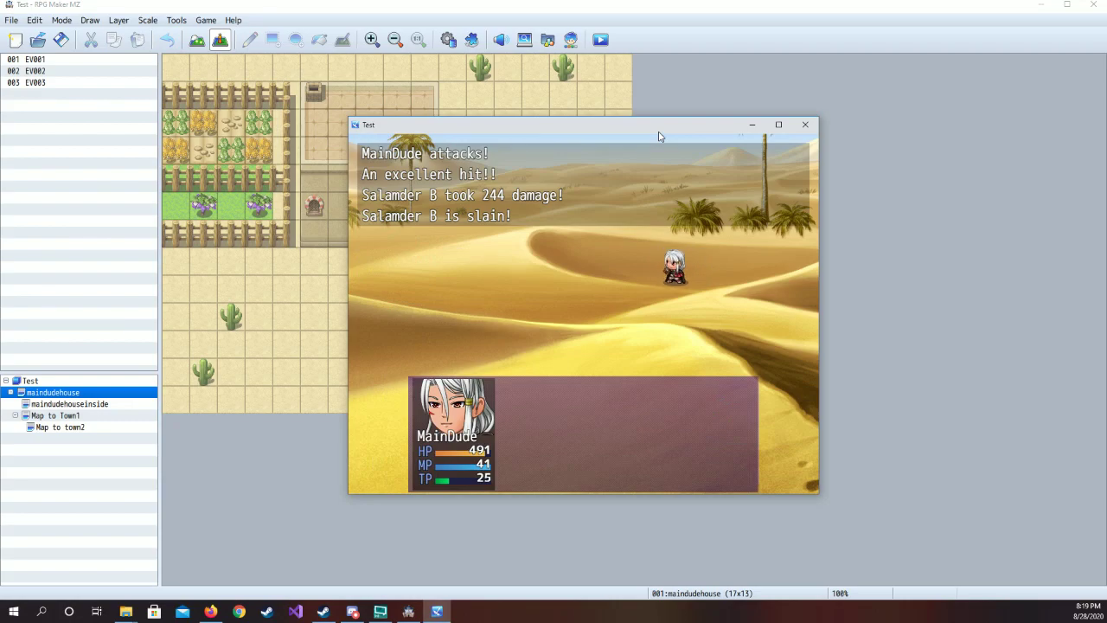
key(Return)
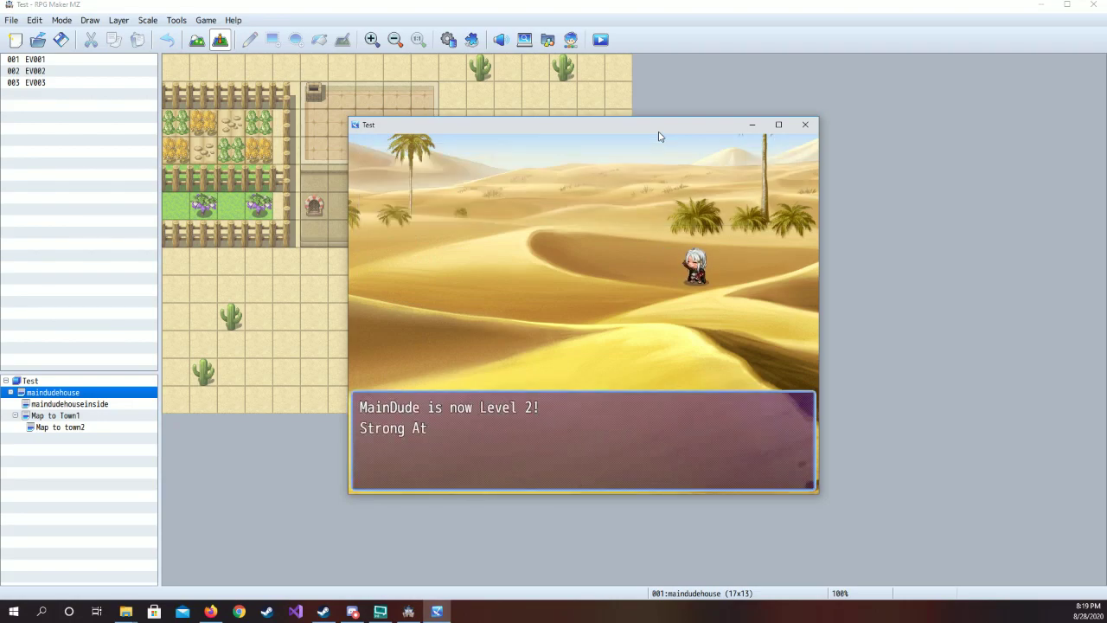
key(Return)
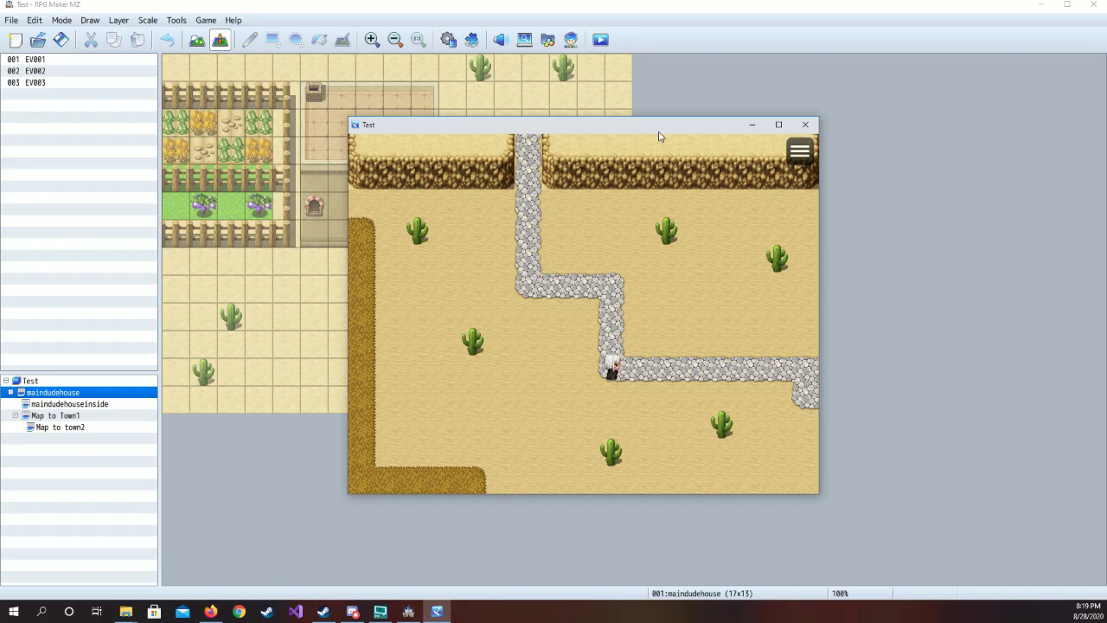
Walk the character along the path into Map to town2 and roam the sand beside it to trigger a regional encounter
key(Right)
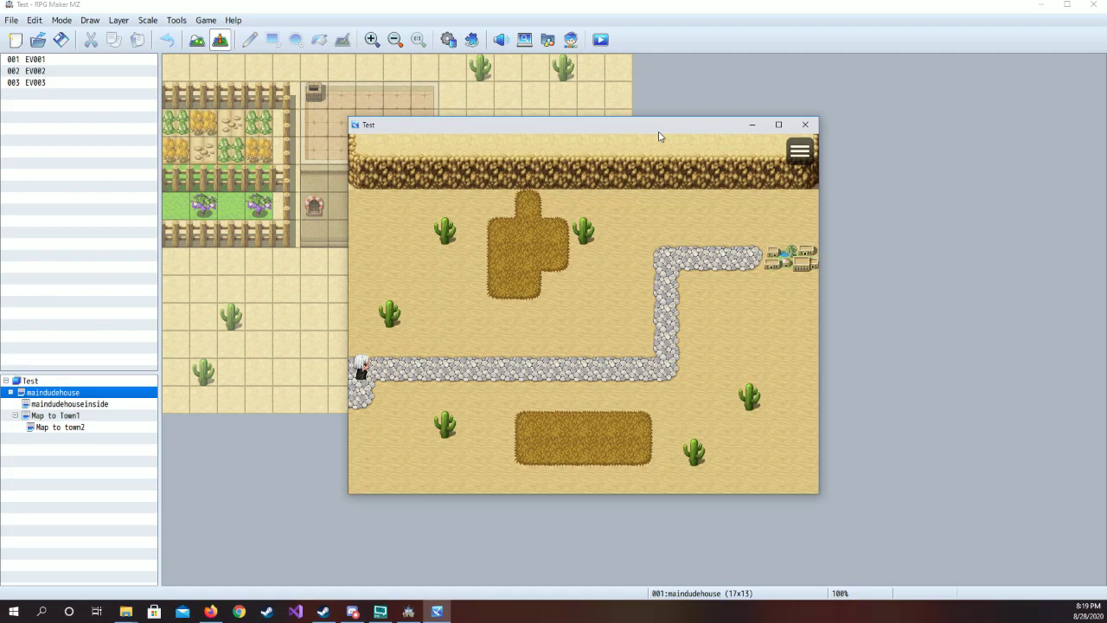
key(Up)
key(Up)
key(Down)
key(Up)
key(Right)
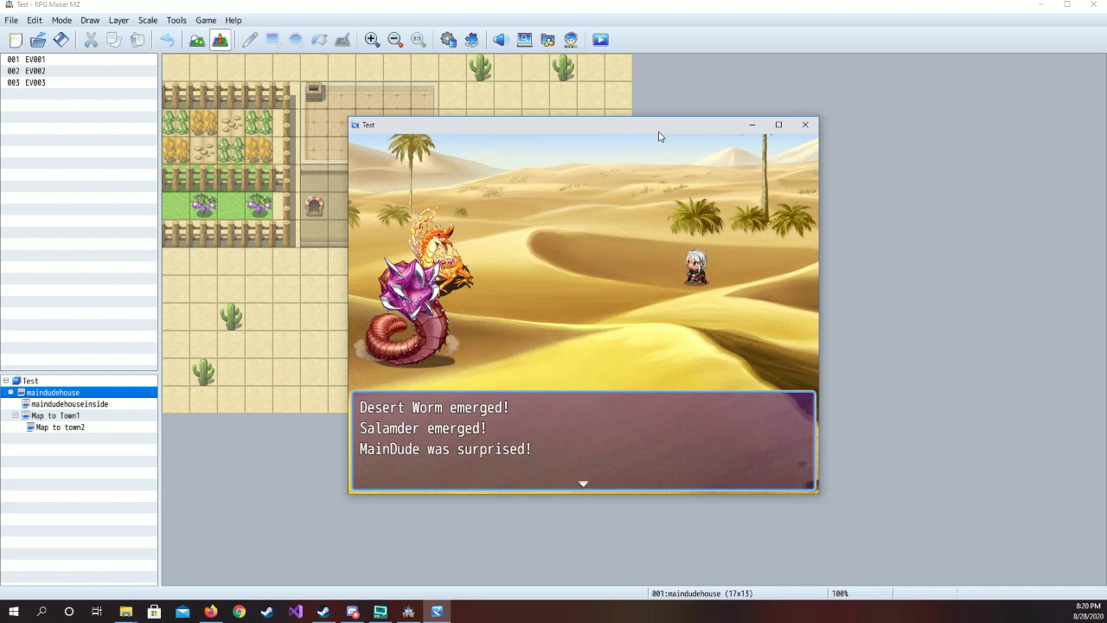
Fight the Desert Worm and Salamder encounter on Map to town2 with Attack, targeting the worm first, and close the victory messages
key(Return)
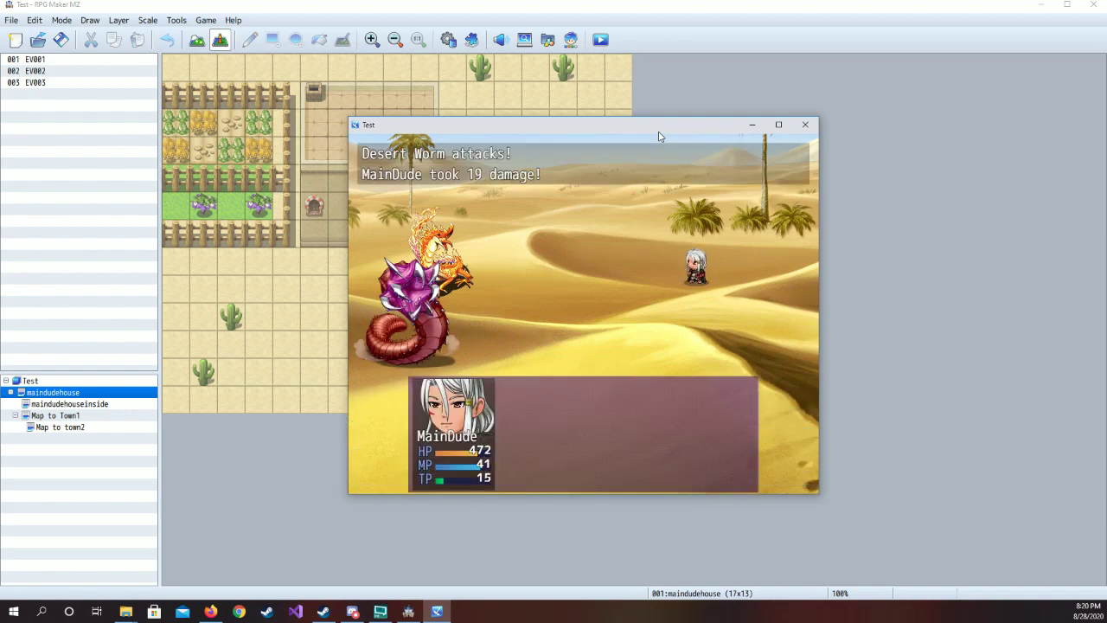
key(Return)
key(Return)
key(Return)
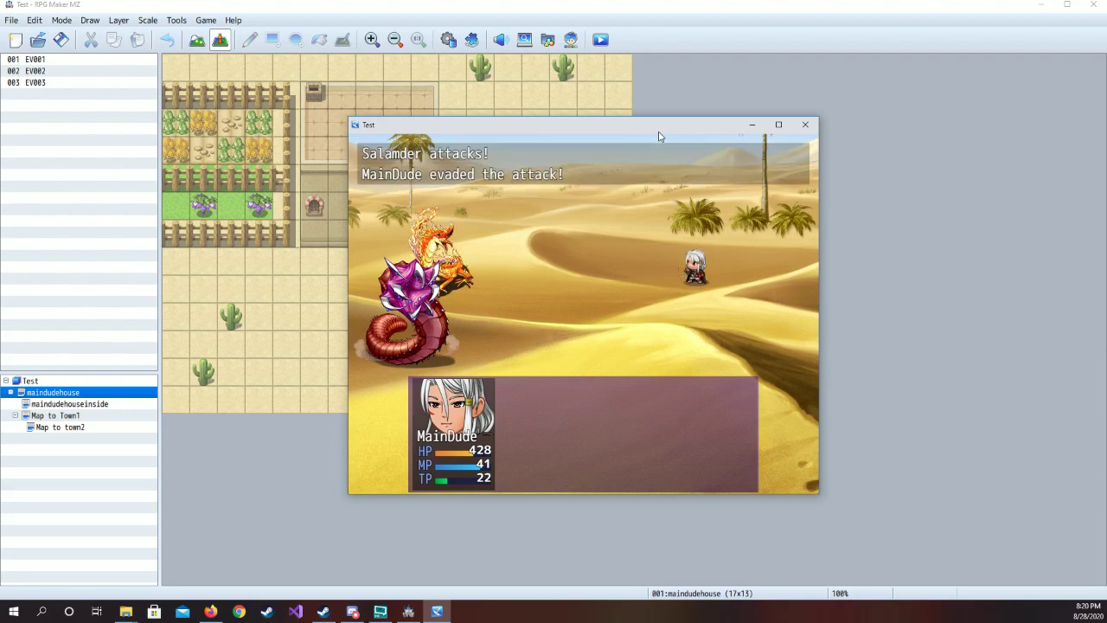
key(Return)
key(Return)
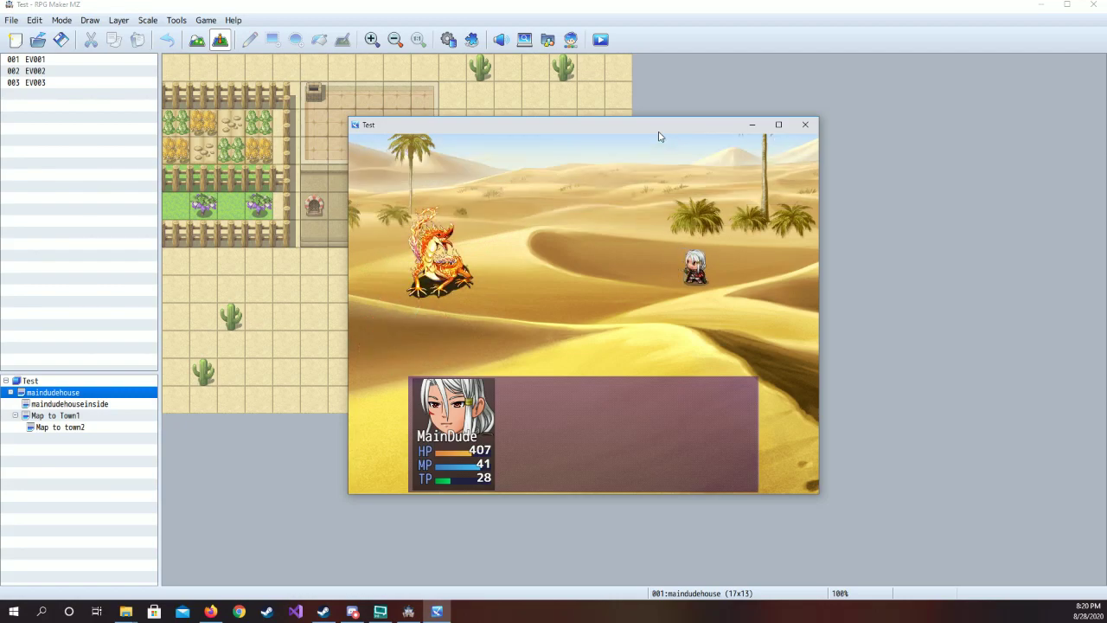
key(Return)
key(Return)
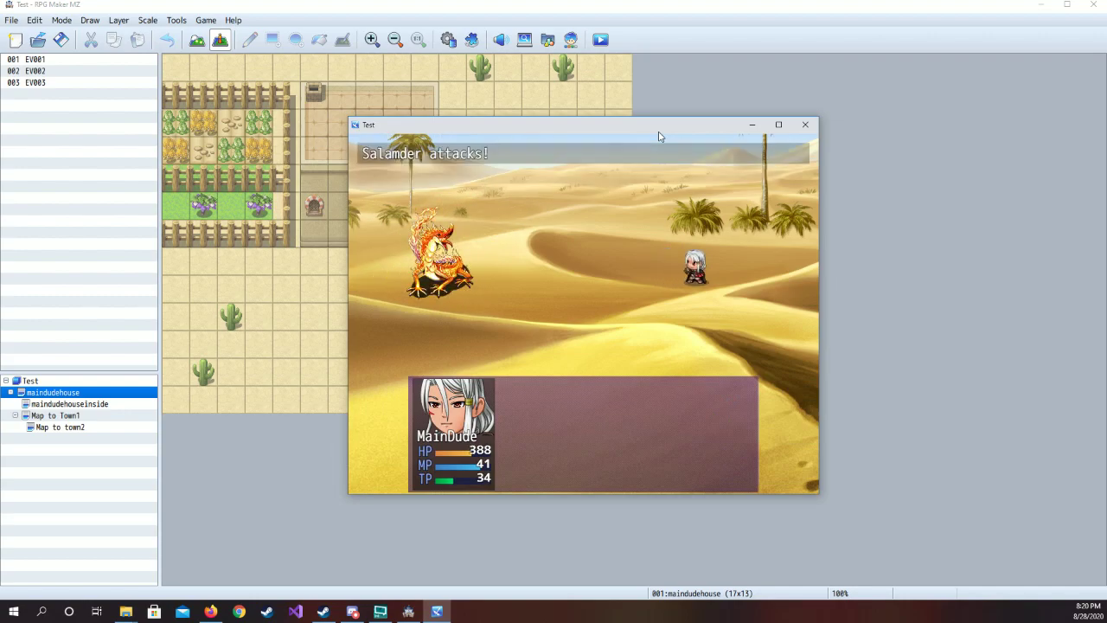
key(Return)
key(Return)
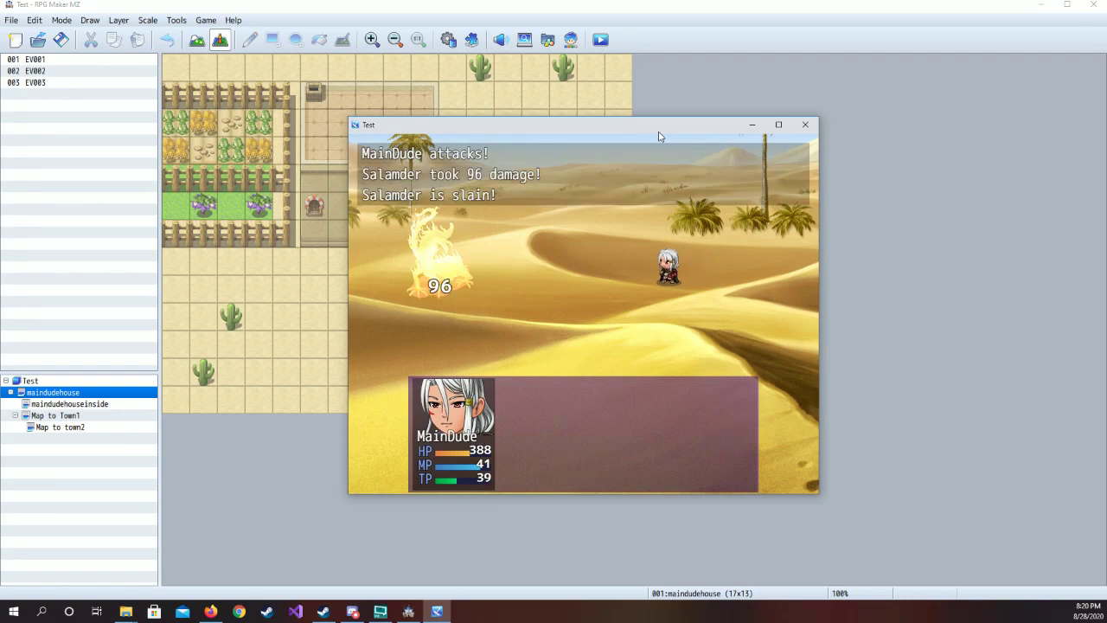
key(Return)
key(Return)
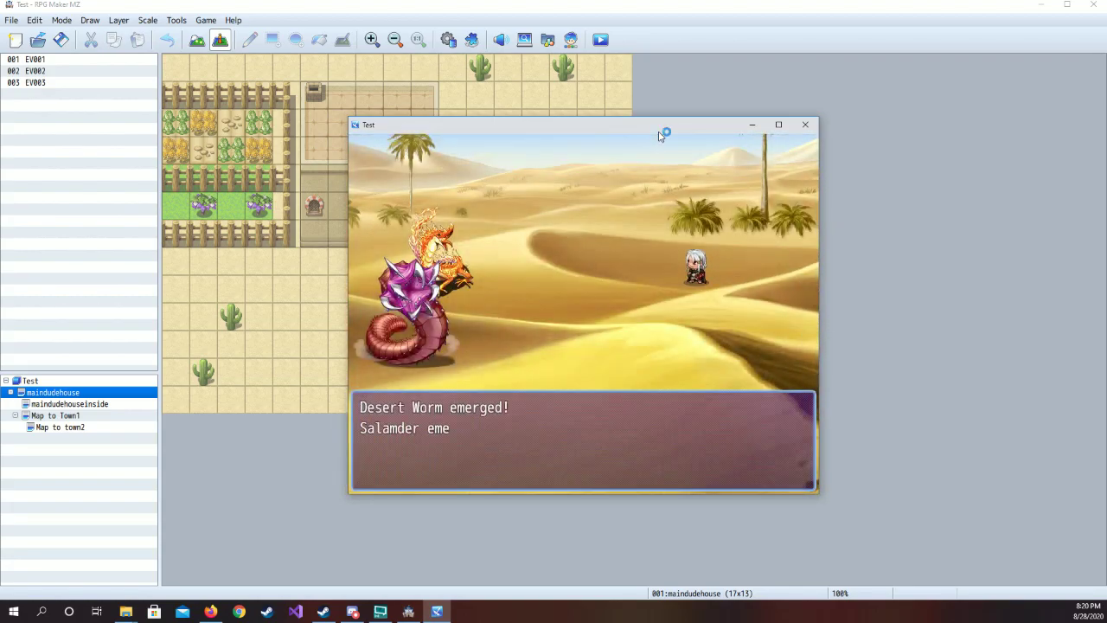
Defeat another Desert Worm and Salamder group on Map to town2 with repeated attacks and return to the map
key(Return)
key(Return)
key(Return)
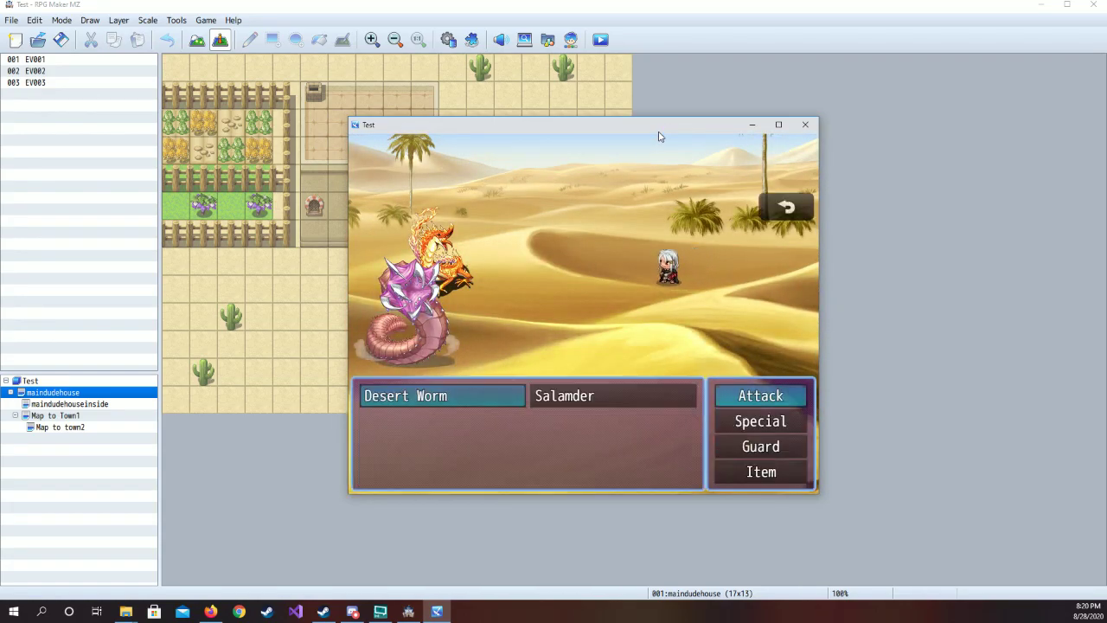
key(Return)
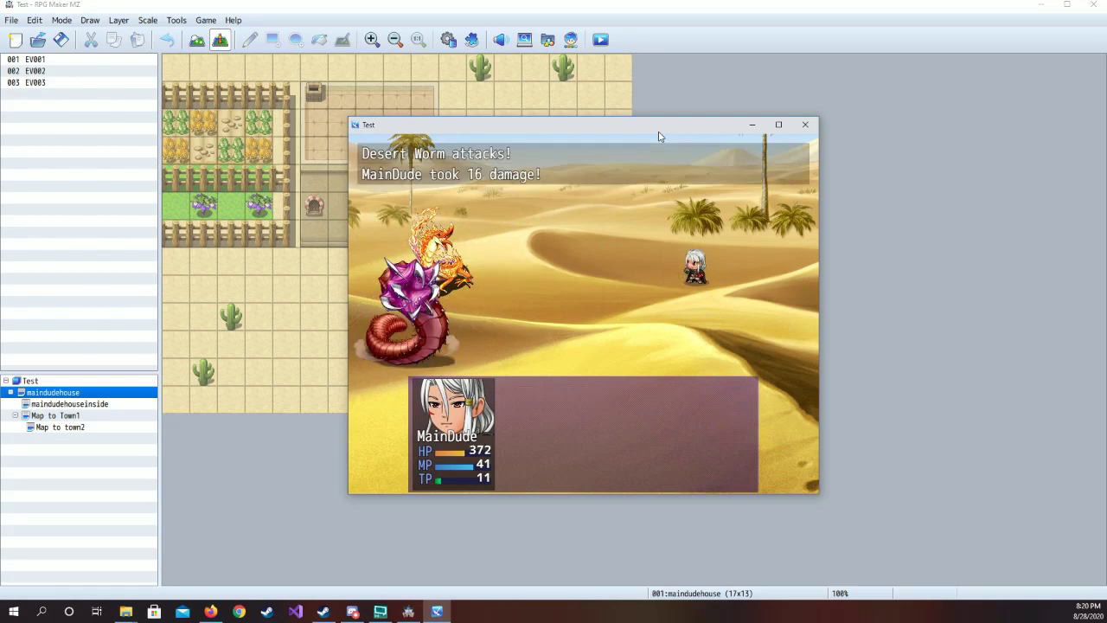
key(Return)
key(Return)
key(Return)
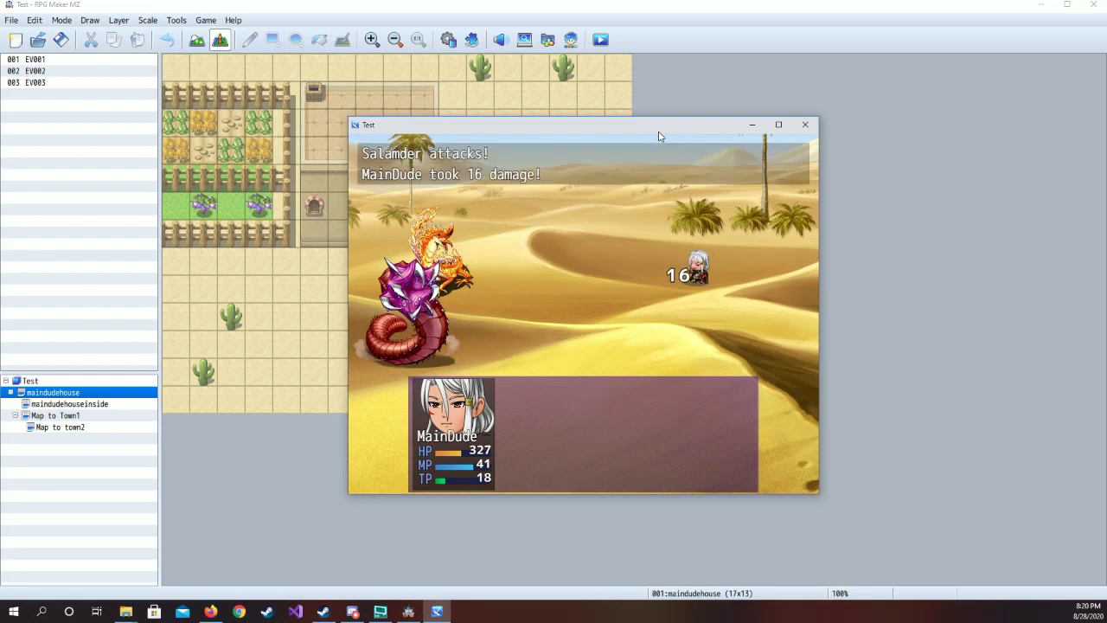
key(Return)
key(Return)
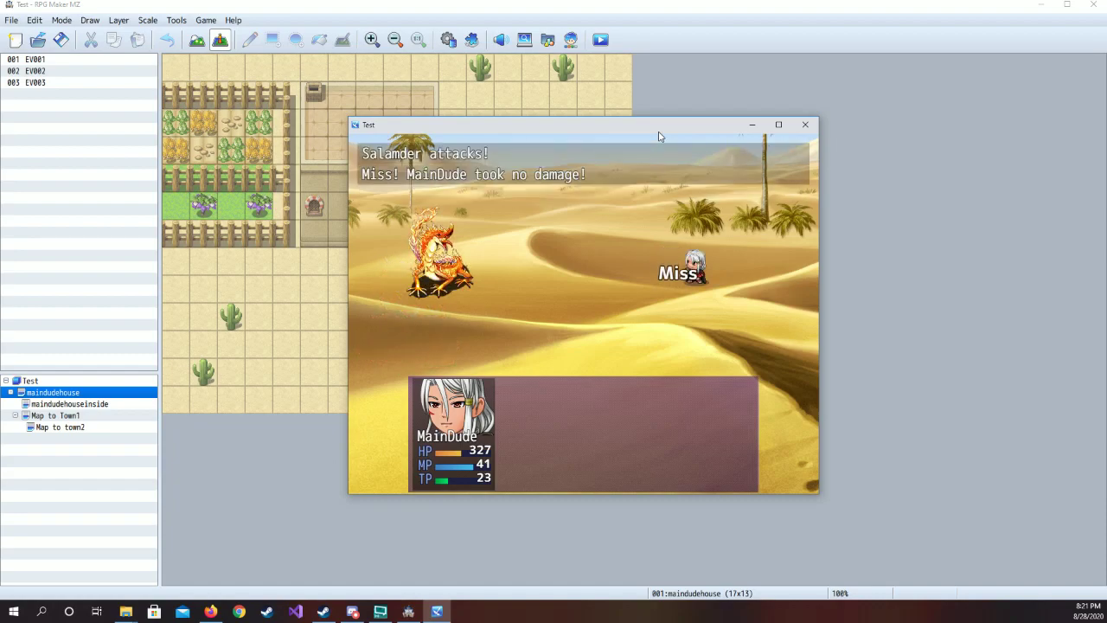
key(Return)
key(Return)
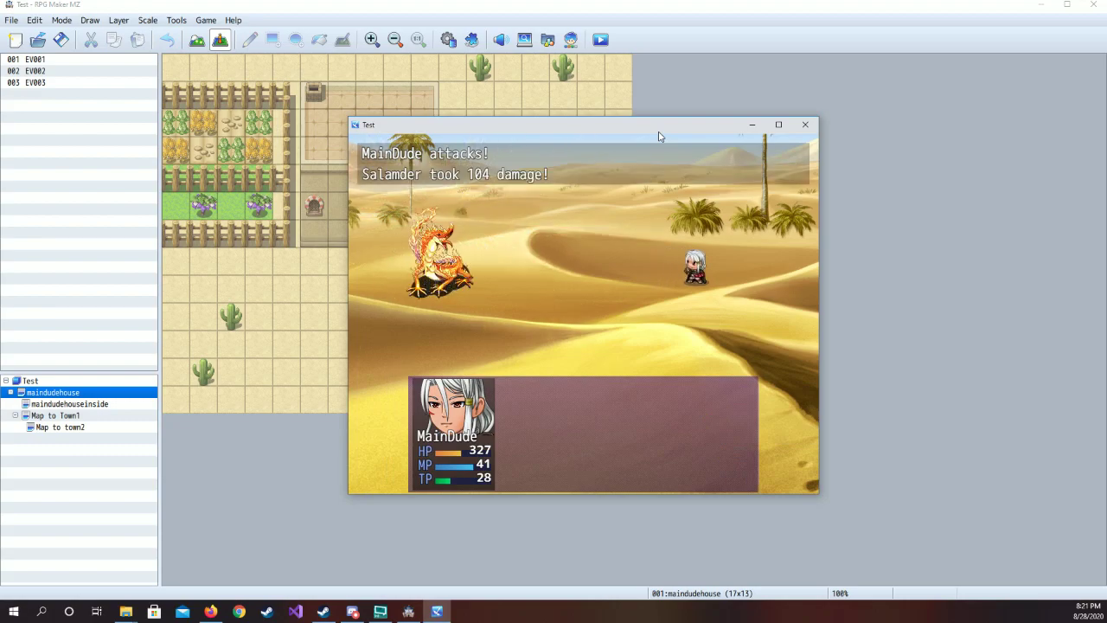
key(Return)
key(Return)
key(Return)
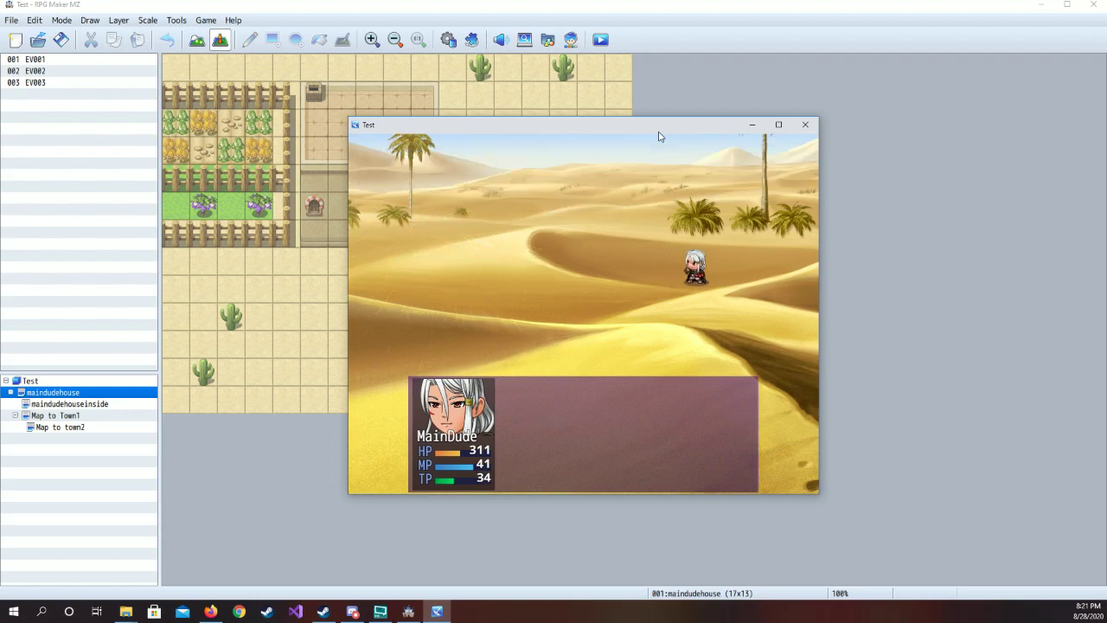
key(Return)
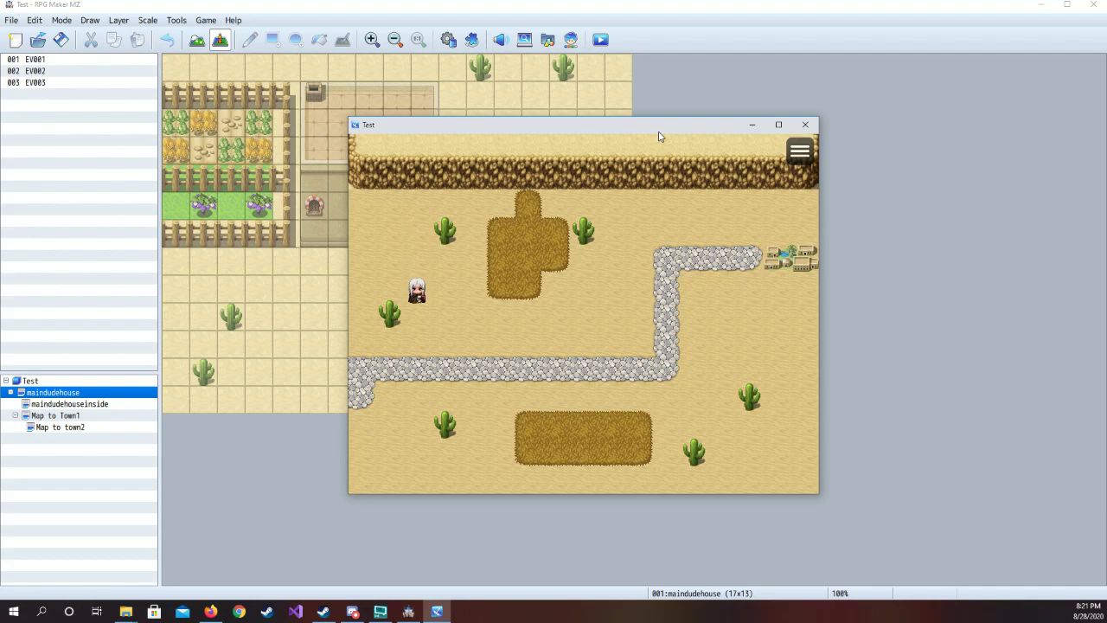
Keep roaming Map to town2 to trigger the Sandworm encounter, defeat it with Attack and return to the map
key(Up)
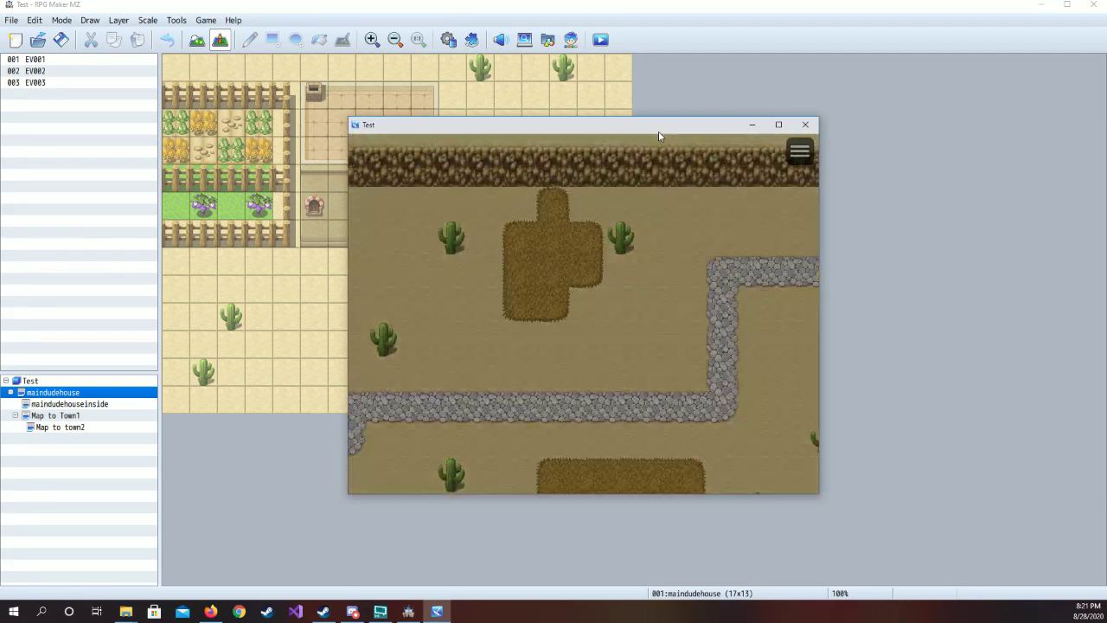
key(Return)
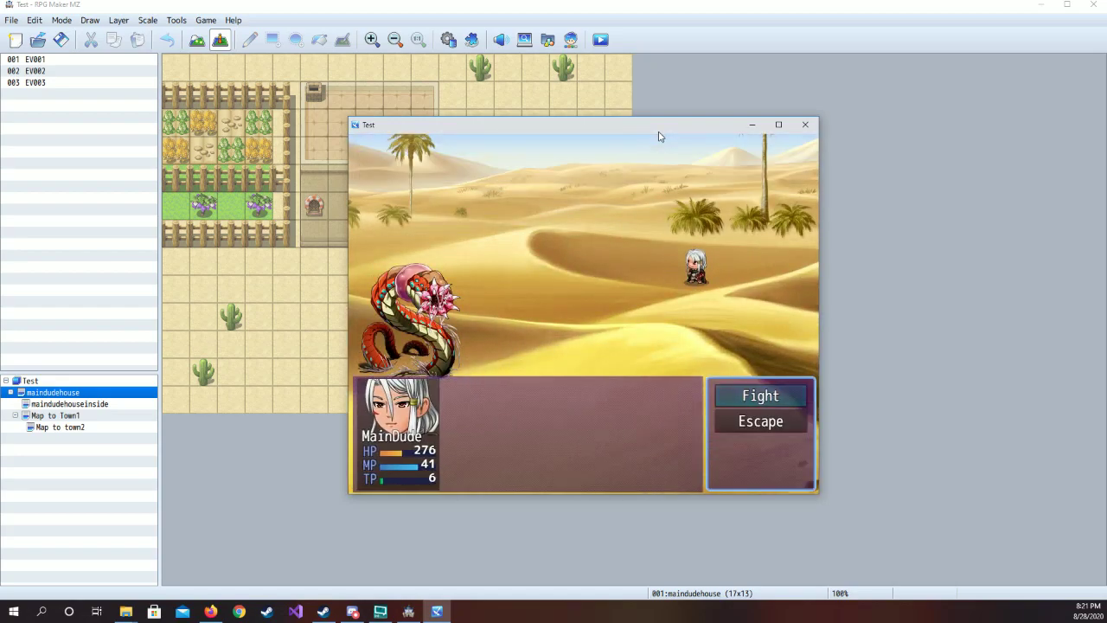
key(Return)
key(Return)
key(Return)
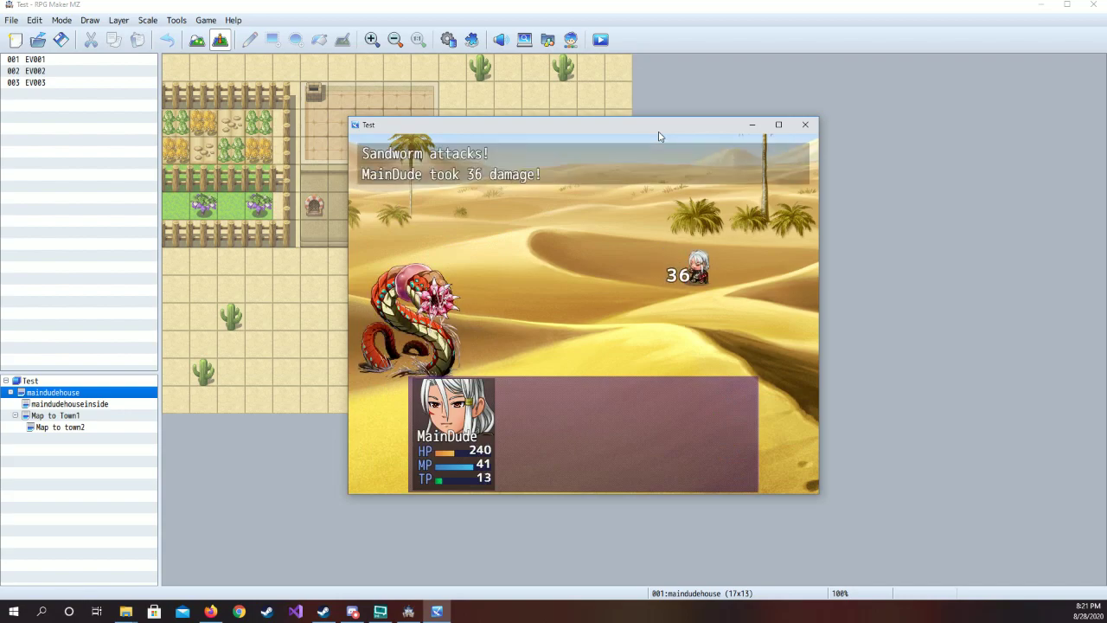
key(Return)
key(Return)
key(Return)
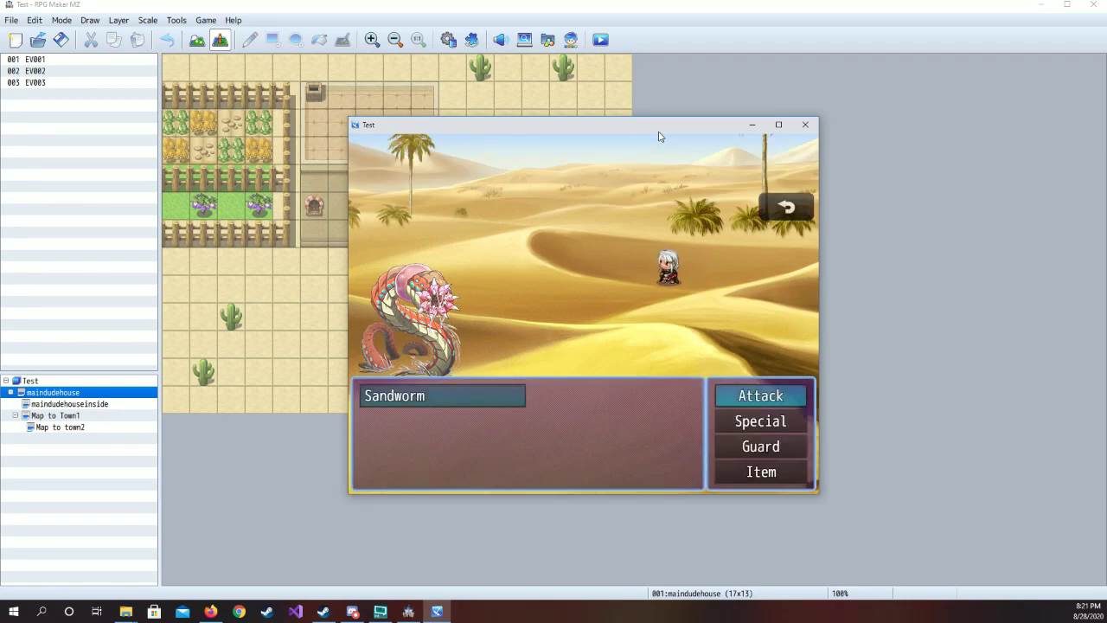
key(Return)
key(Return)
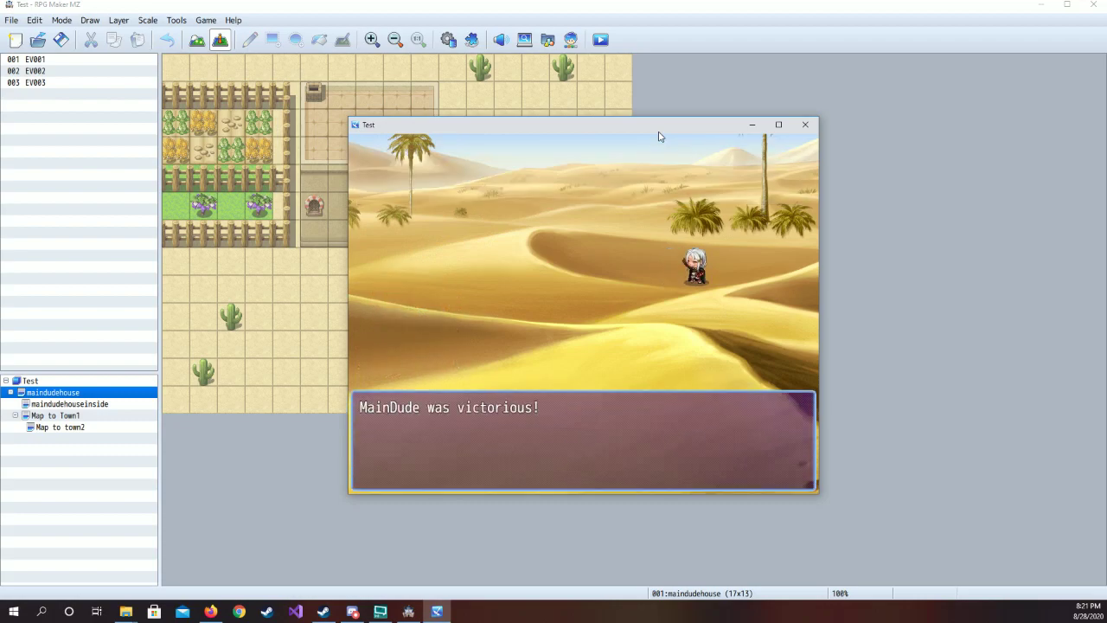
key(Return)
key(Return)
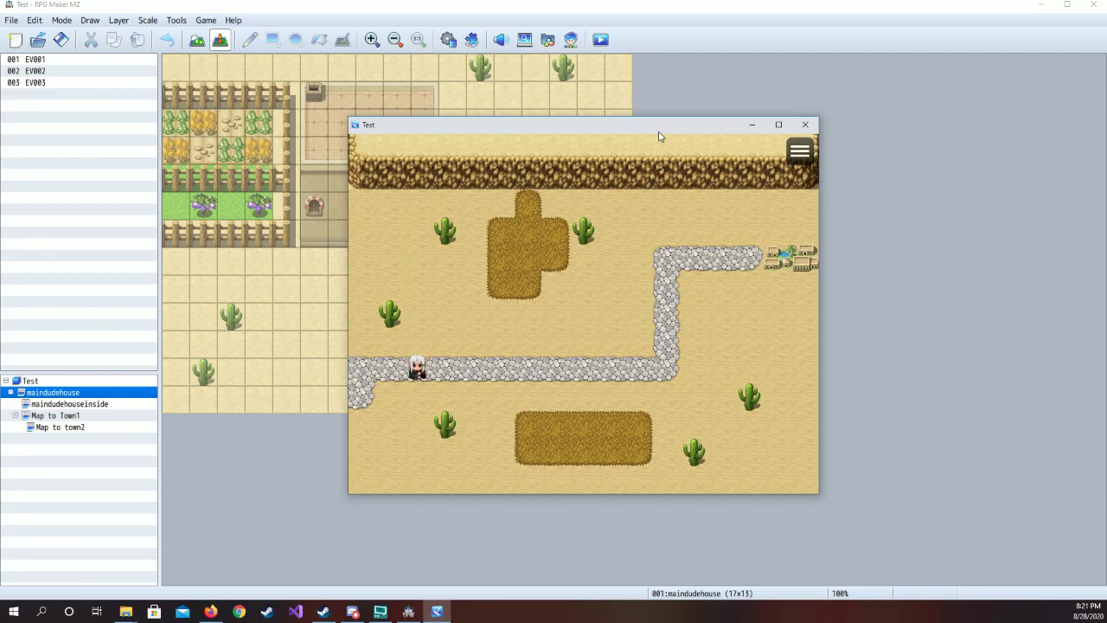
Check the character's stats in the in-game menu and end the playtest
click(803, 152)
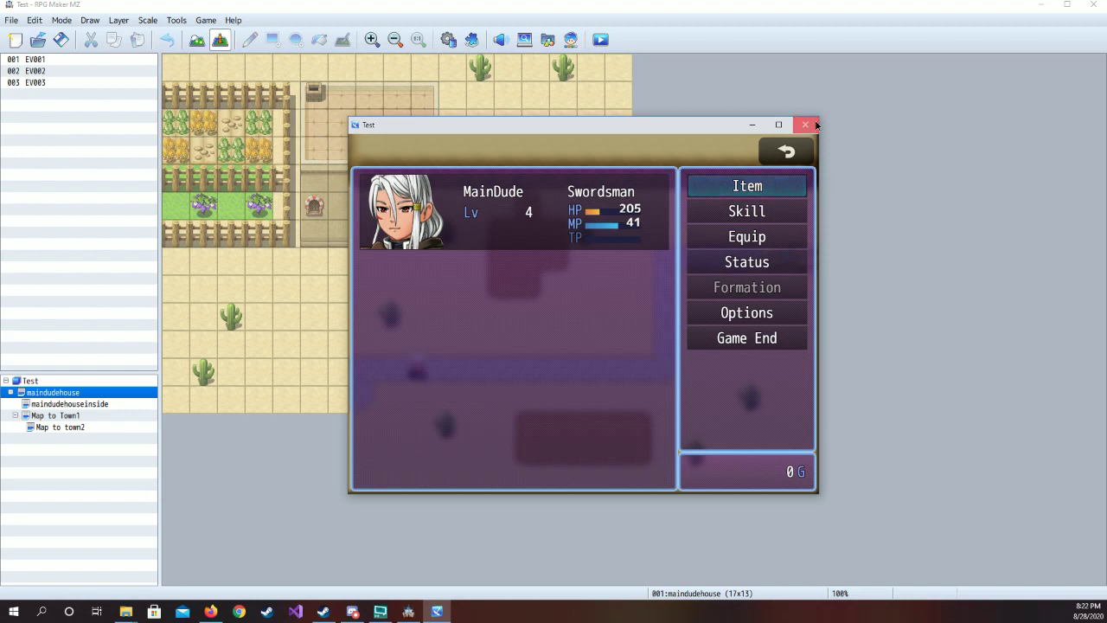
click(814, 126)
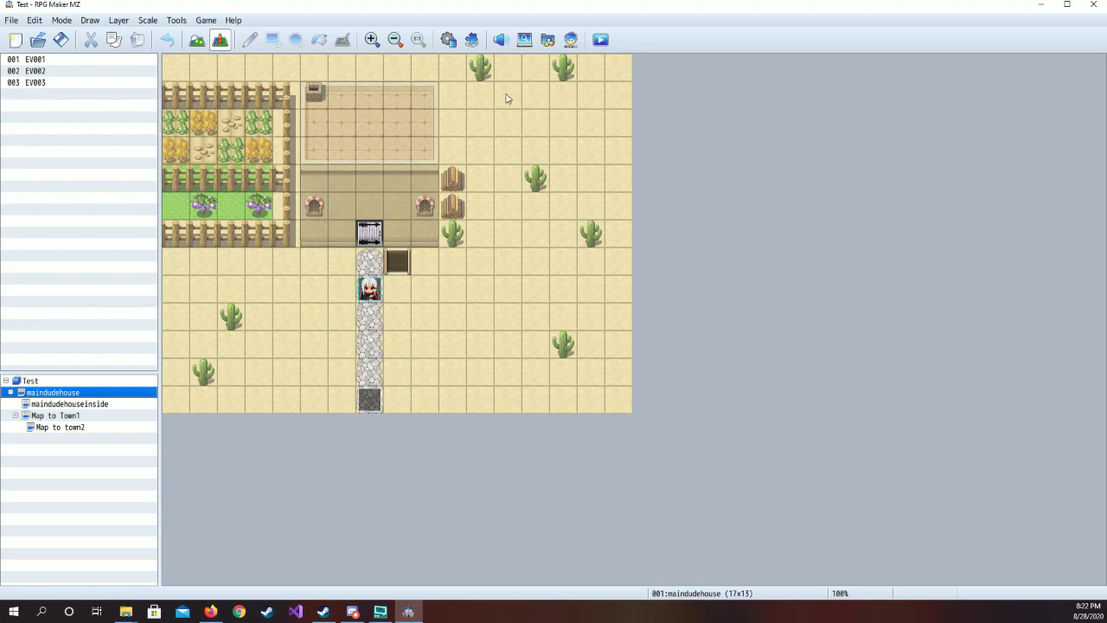
Look through the items available as a drop for the Salamder enemy in the database, and cancel without choosing one
click(448, 39)
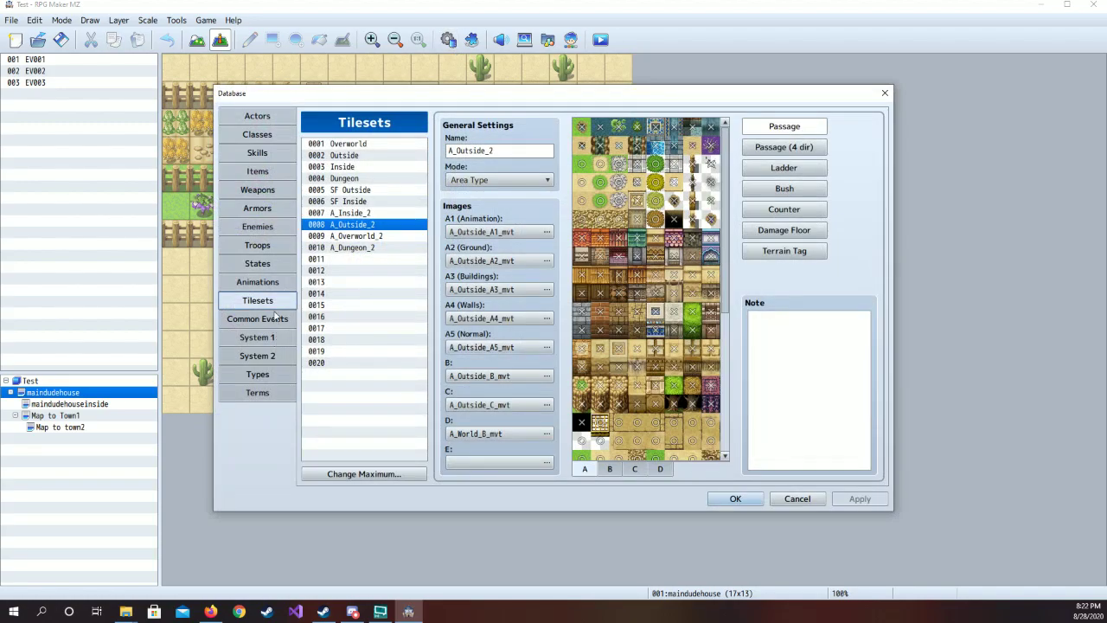
click(271, 232)
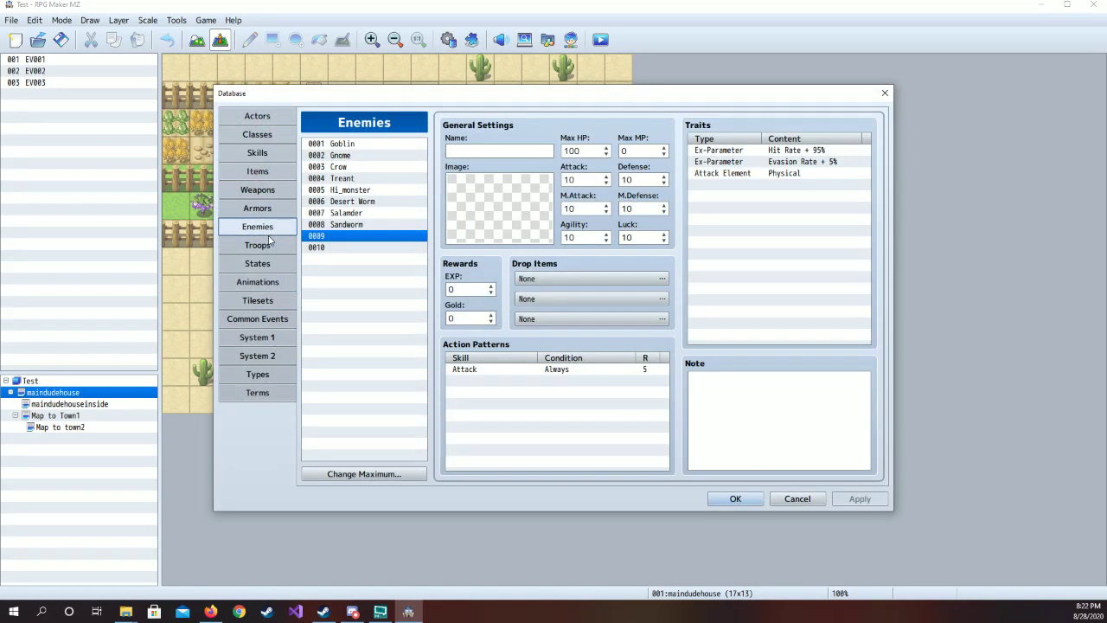
click(377, 214)
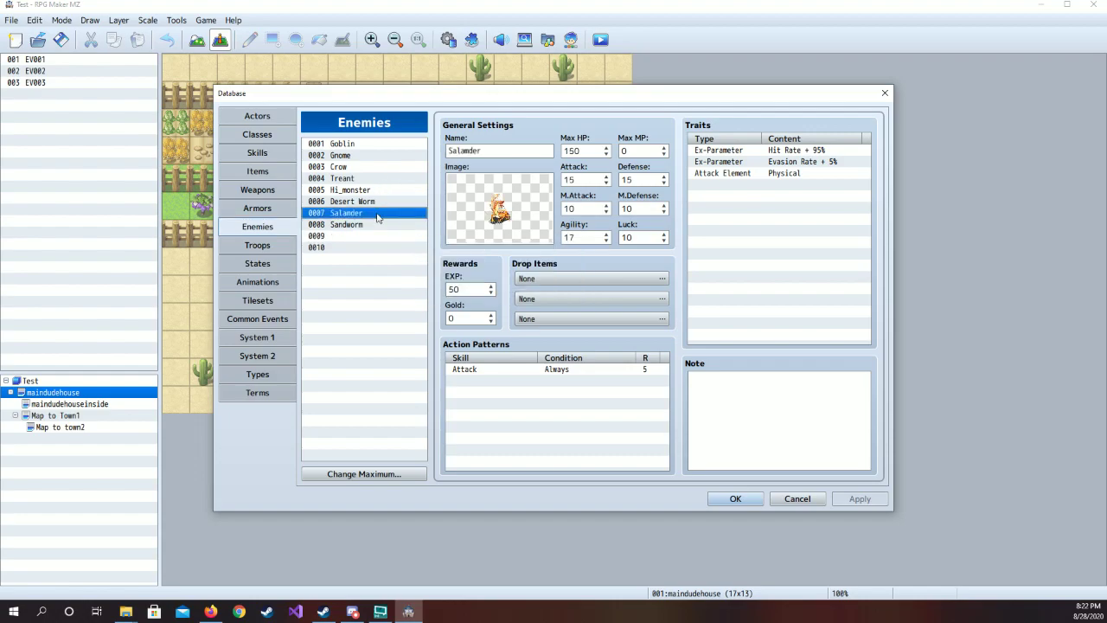
double_click(556, 277)
click(517, 276)
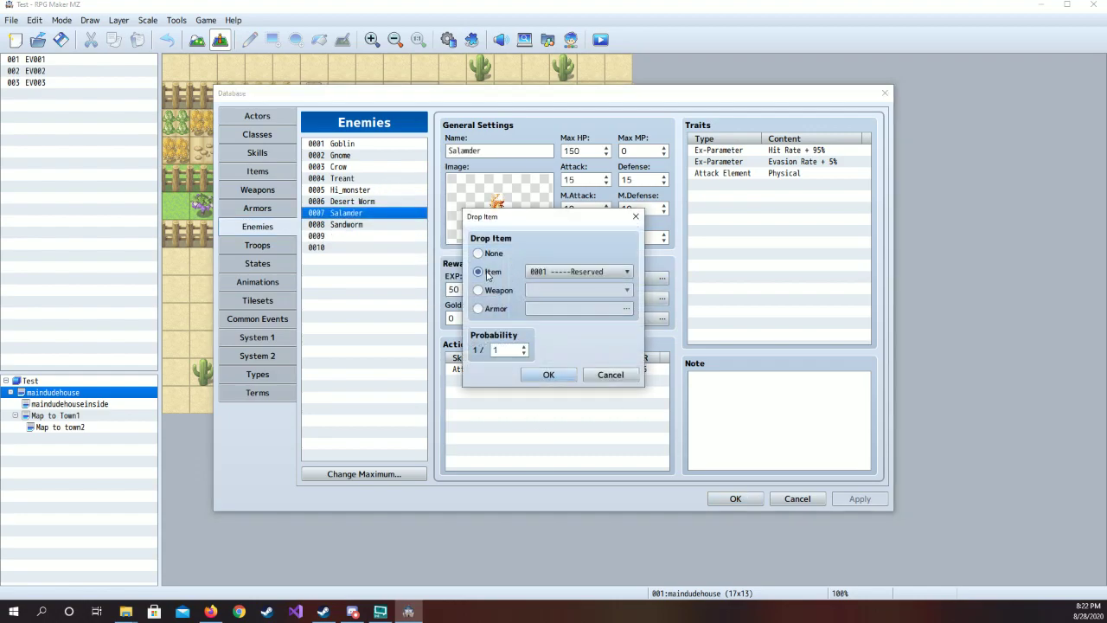
click(560, 274)
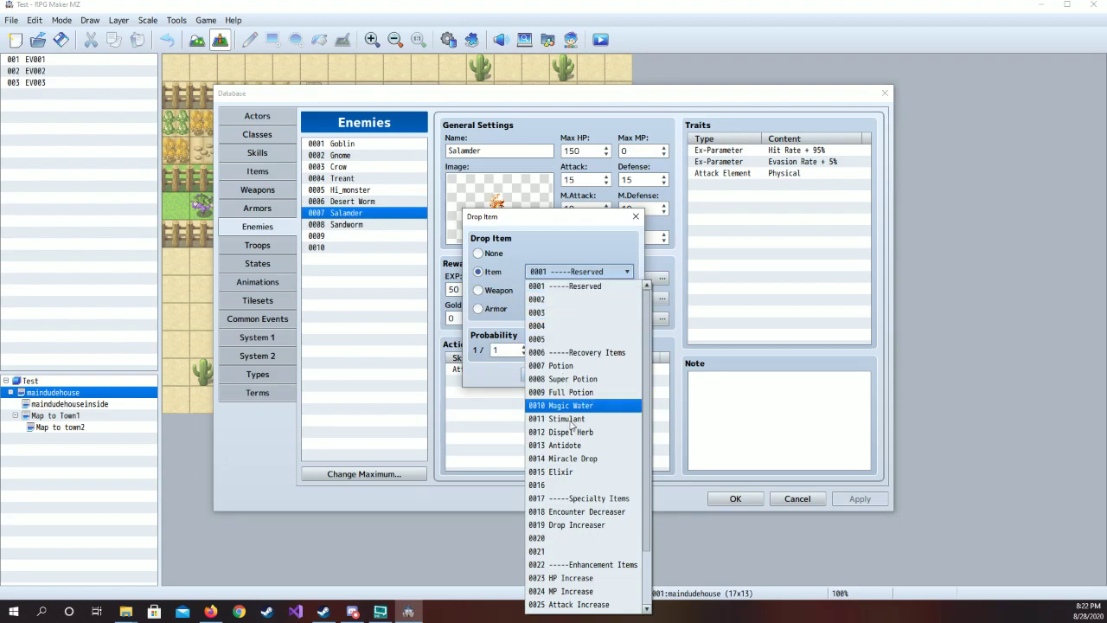
scroll(566, 368, down, 2)
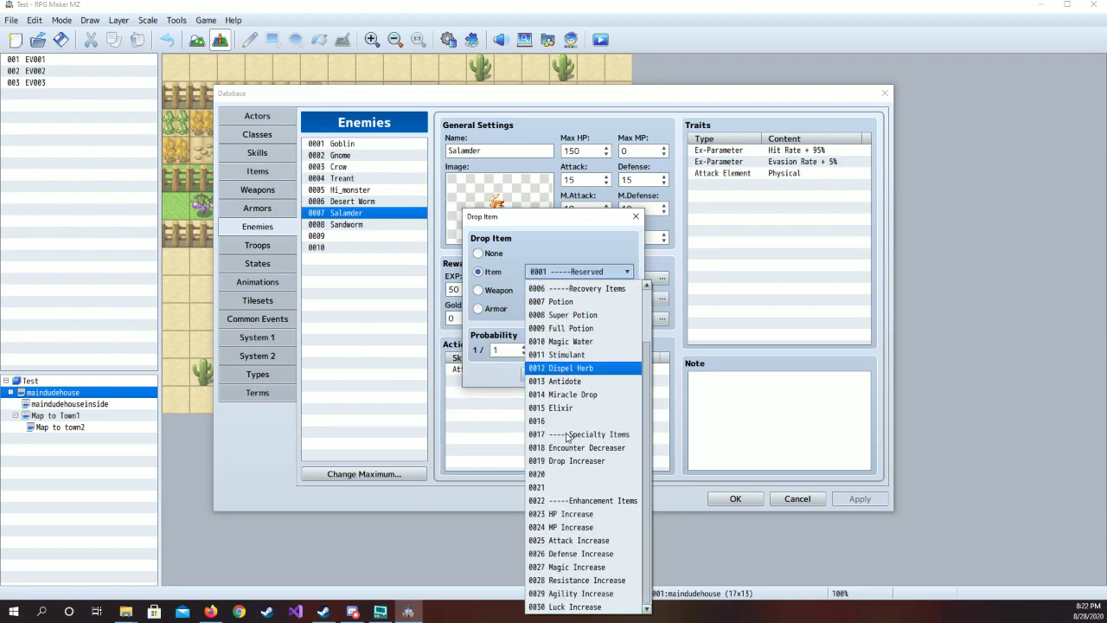
click(637, 221)
click(638, 222)
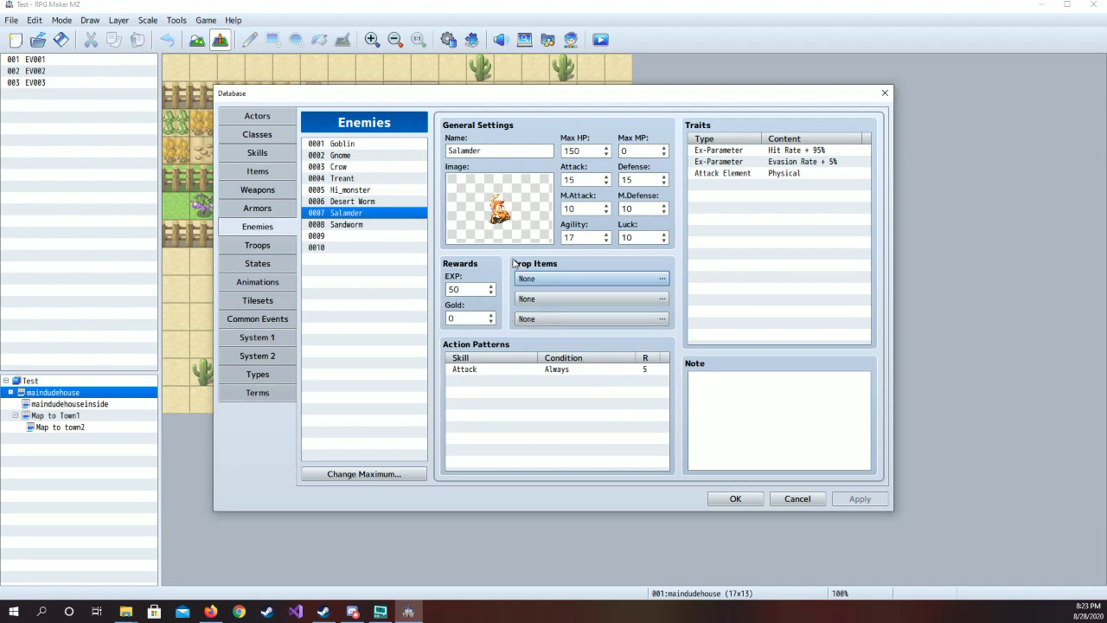
Add the Fire Breath skill to the Salamder enemy's action patterns with condition Always and rating 5, and apply it
double_click(529, 373)
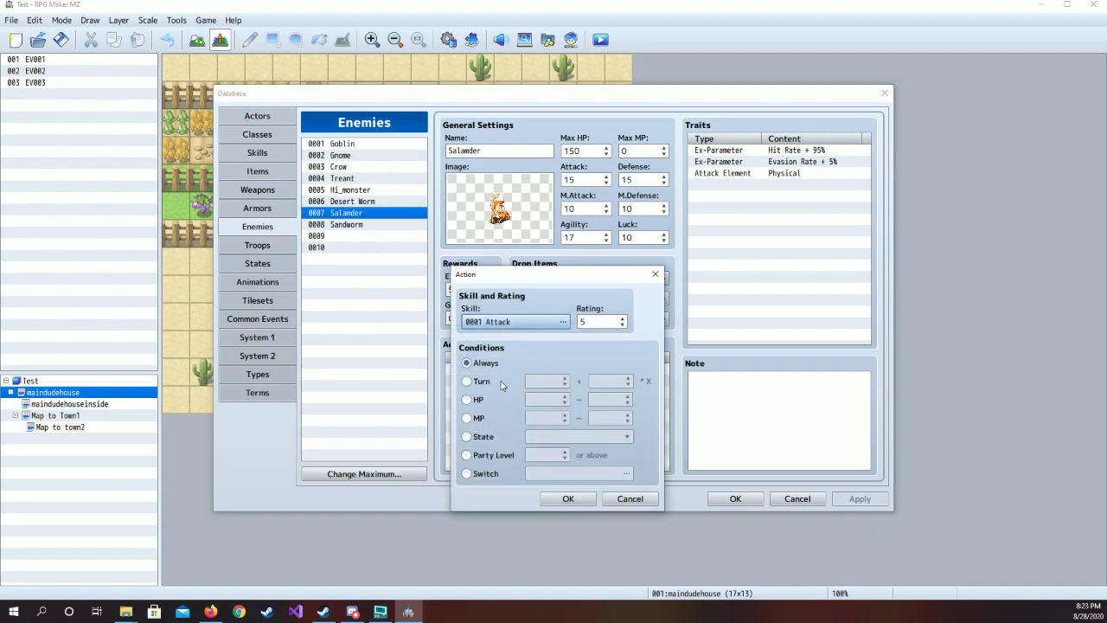
click(567, 322)
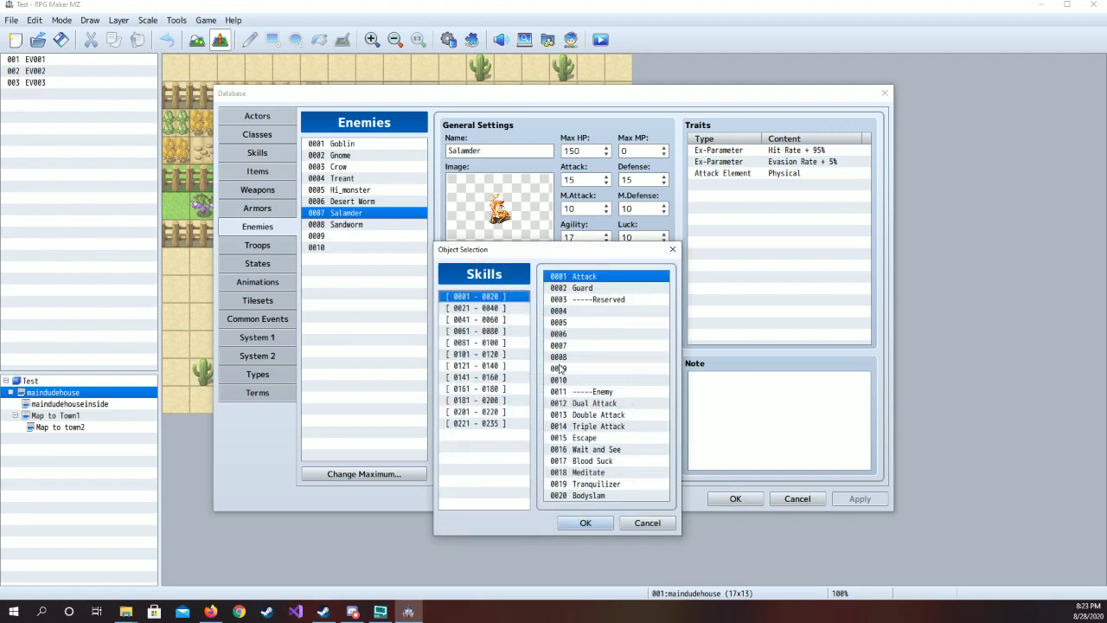
click(508, 308)
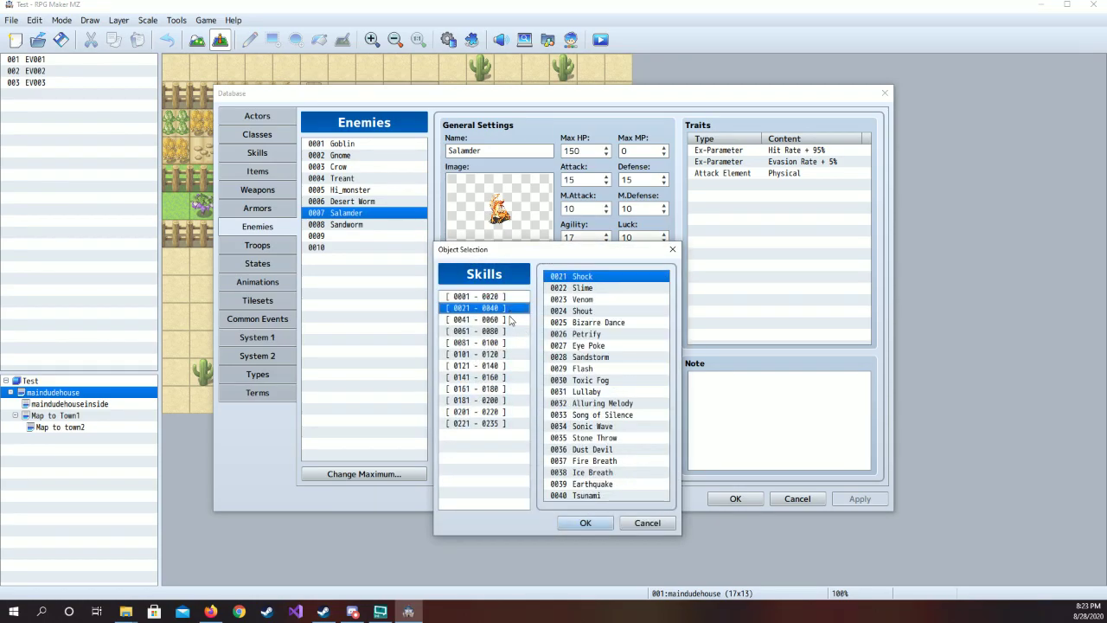
click(623, 463)
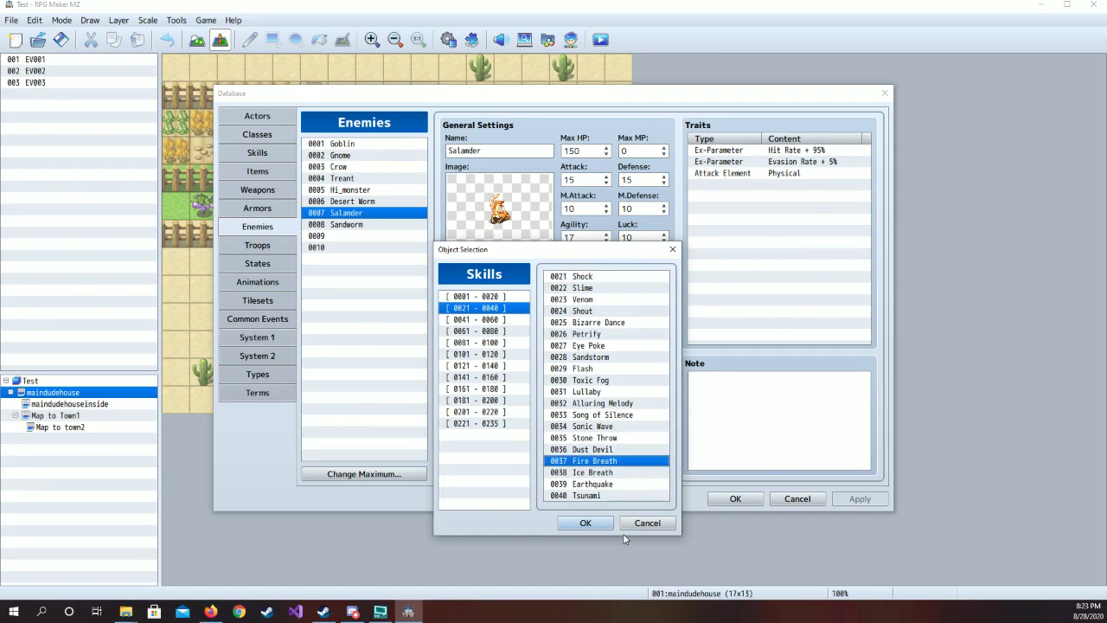
click(586, 523)
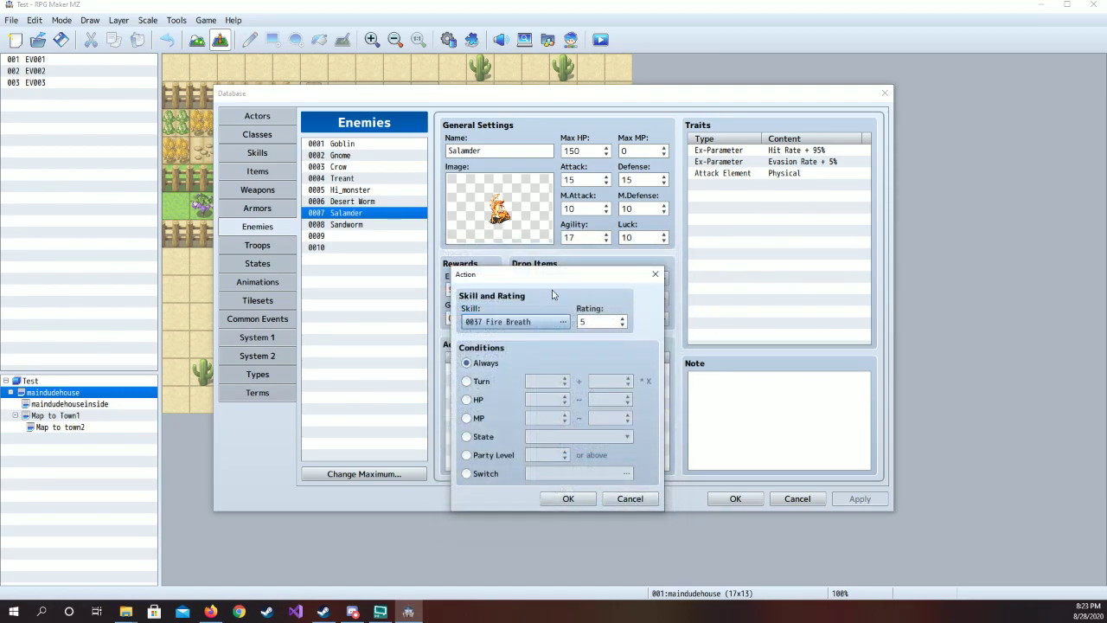
click(571, 499)
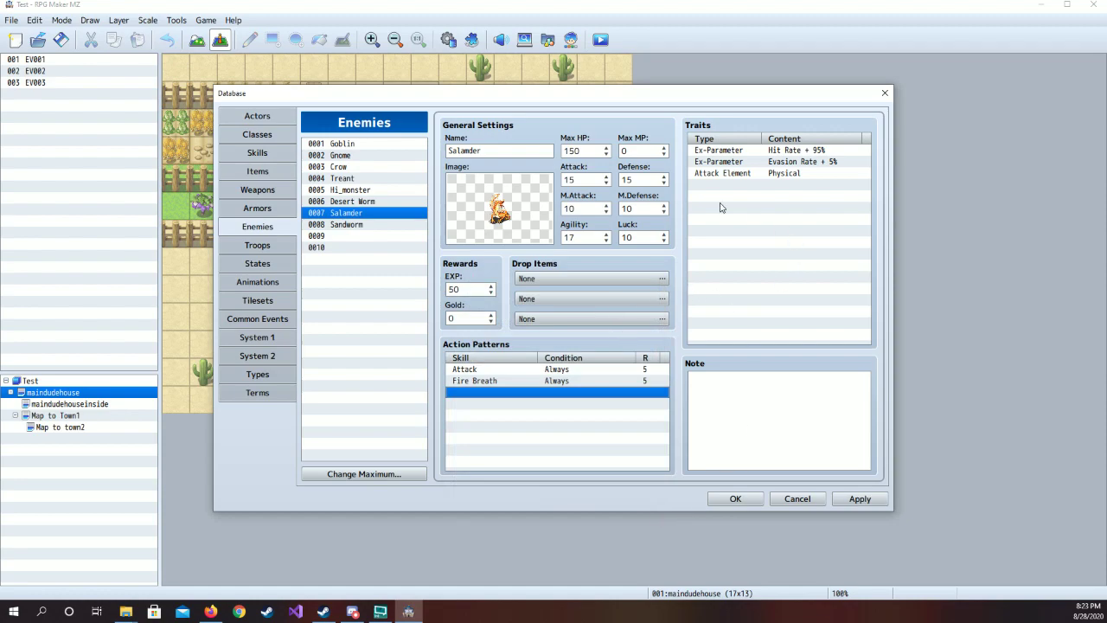
click(884, 496)
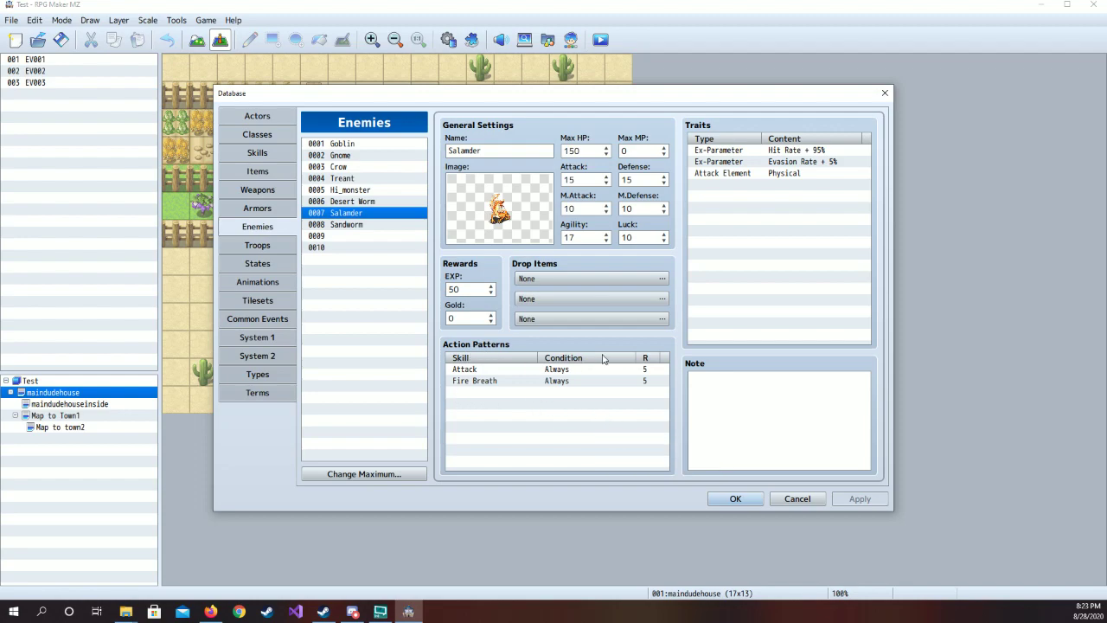
Delete Fire Breath from the Salamder enemy's action patterns and apply the change
right_click(519, 381)
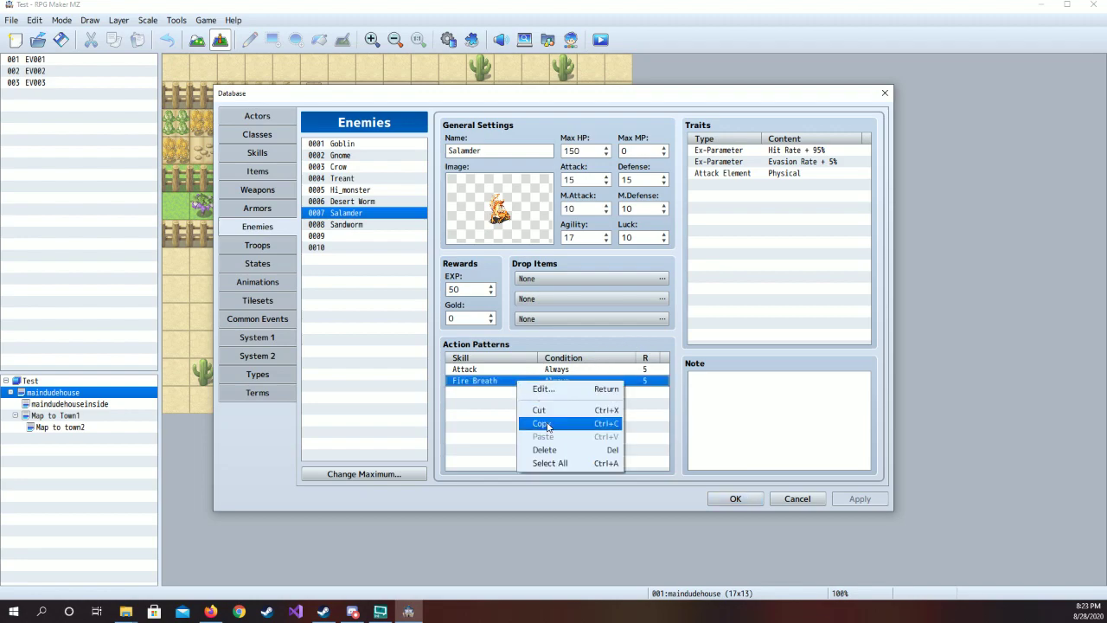
click(543, 450)
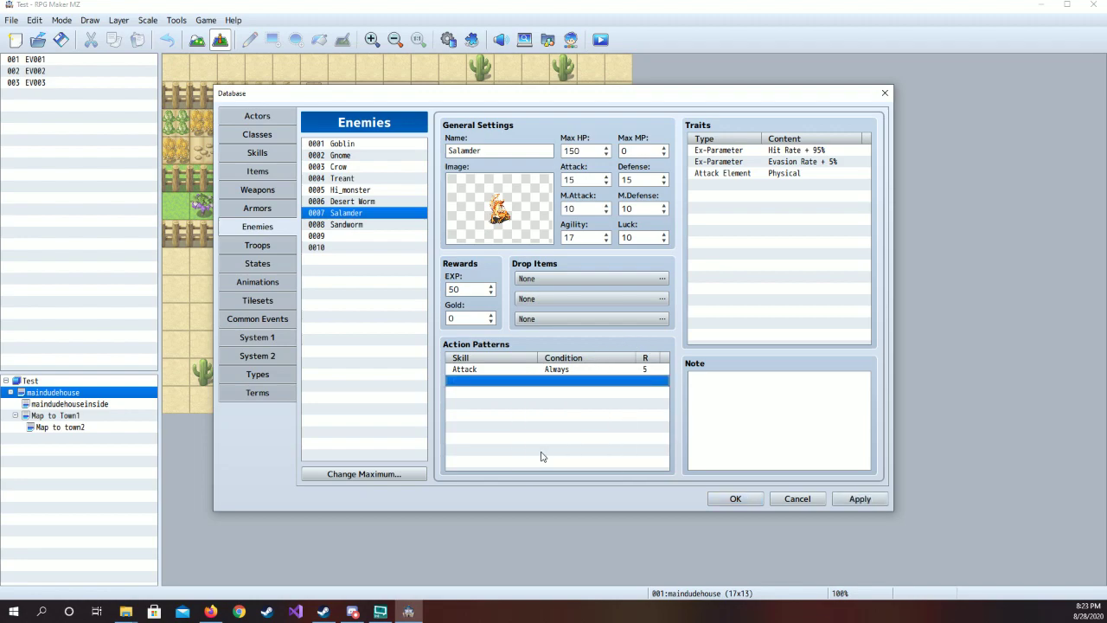
click(859, 498)
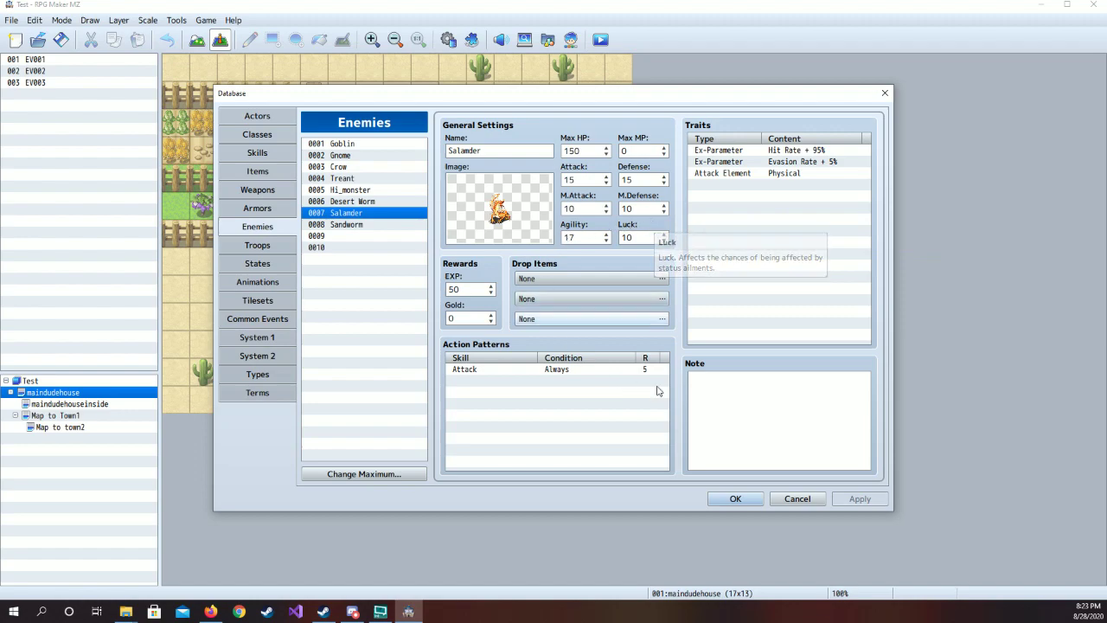
Review the condition options for a new Salamder action without adding one, close the database and save the project
double_click(494, 382)
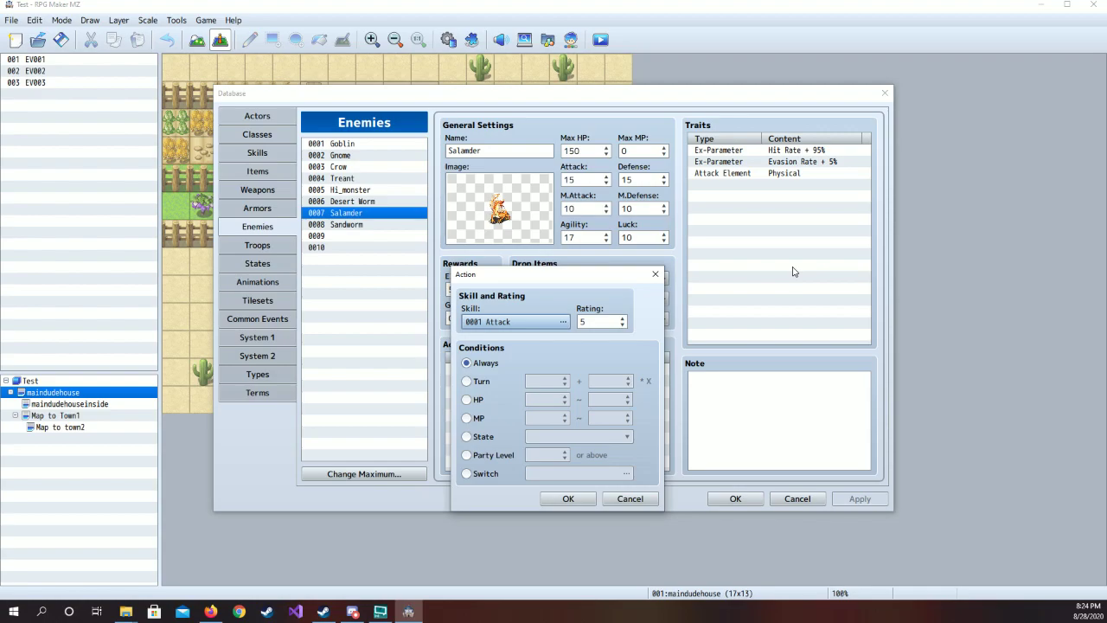
click(643, 500)
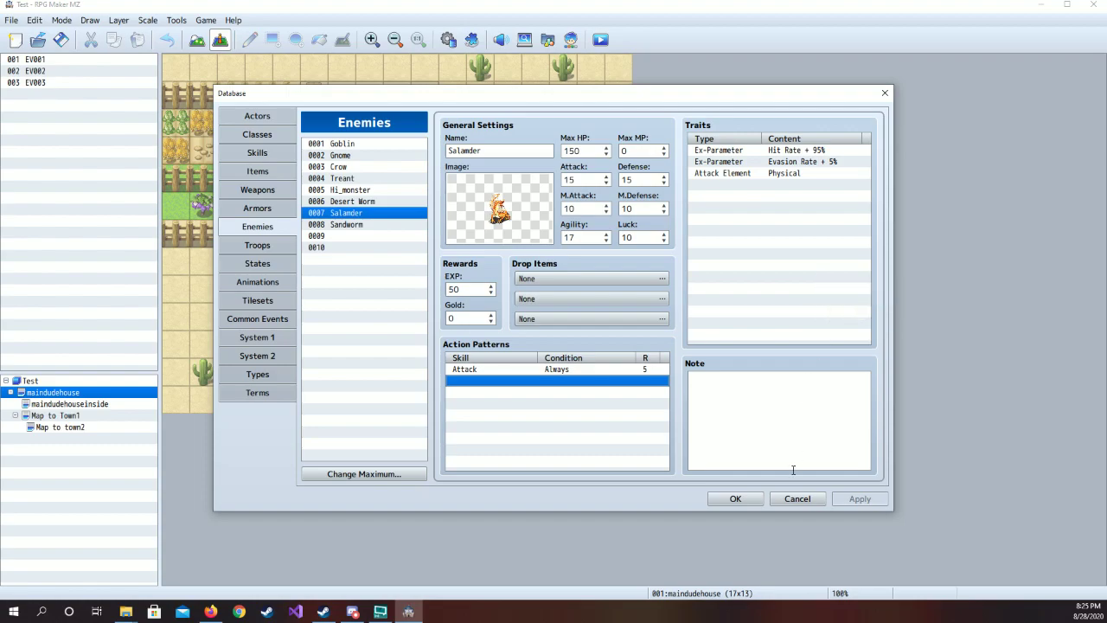
click(734, 499)
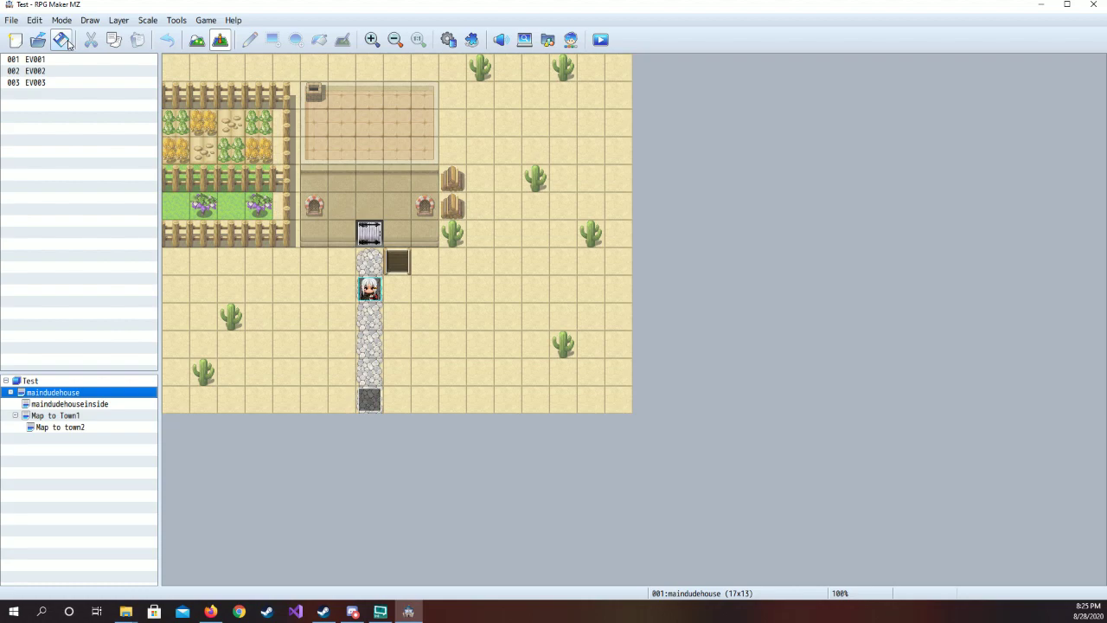
click(60, 40)
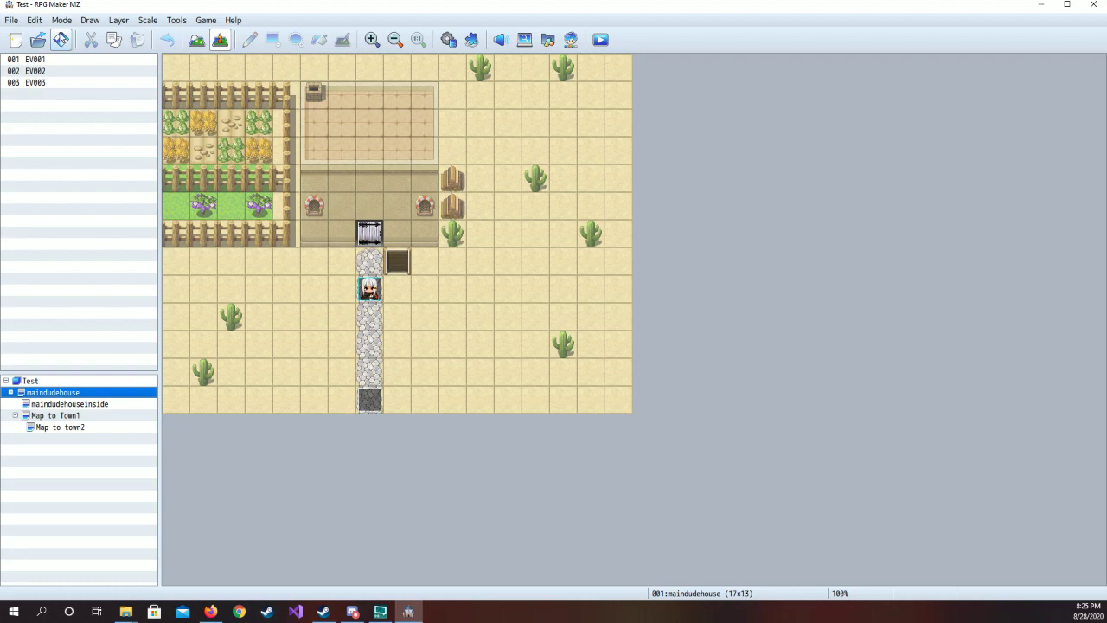